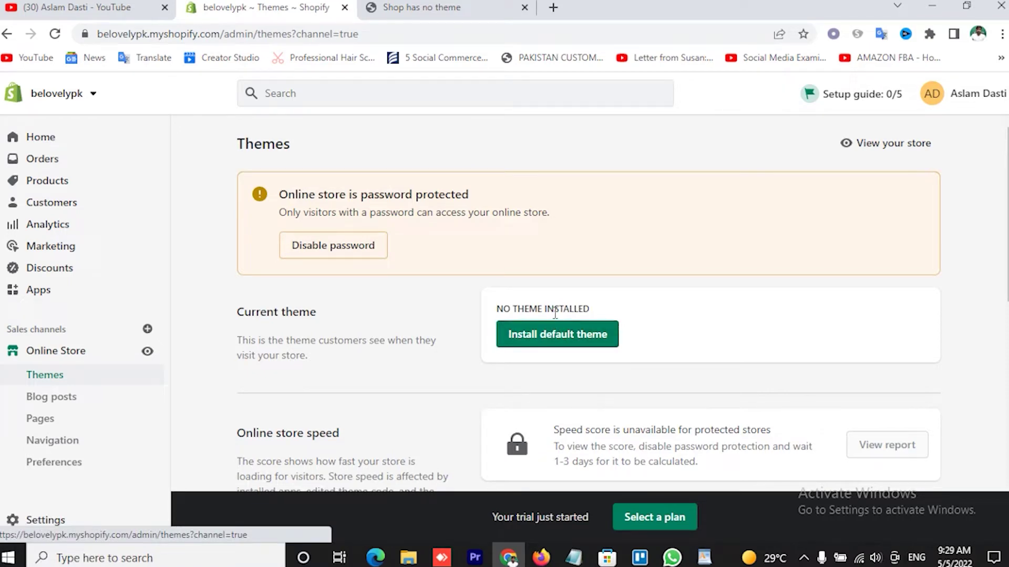
- Install the default theme as the store's current theme
{"action": "scroll", "coordinate": [670, 327], "scroll_direction": "down", "scroll_amount": 1}
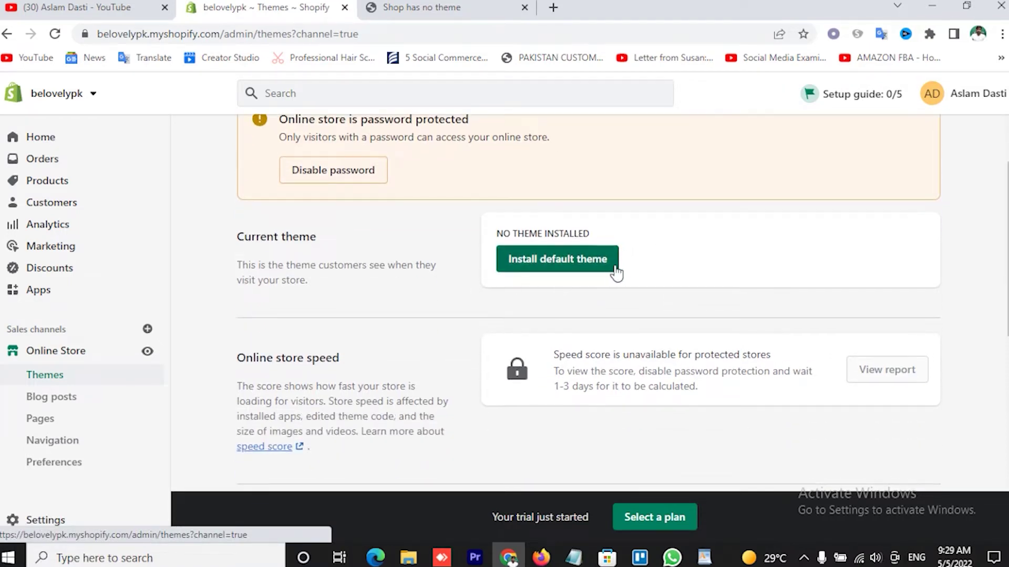
{"action": "left_click", "coordinate": [553, 273]}
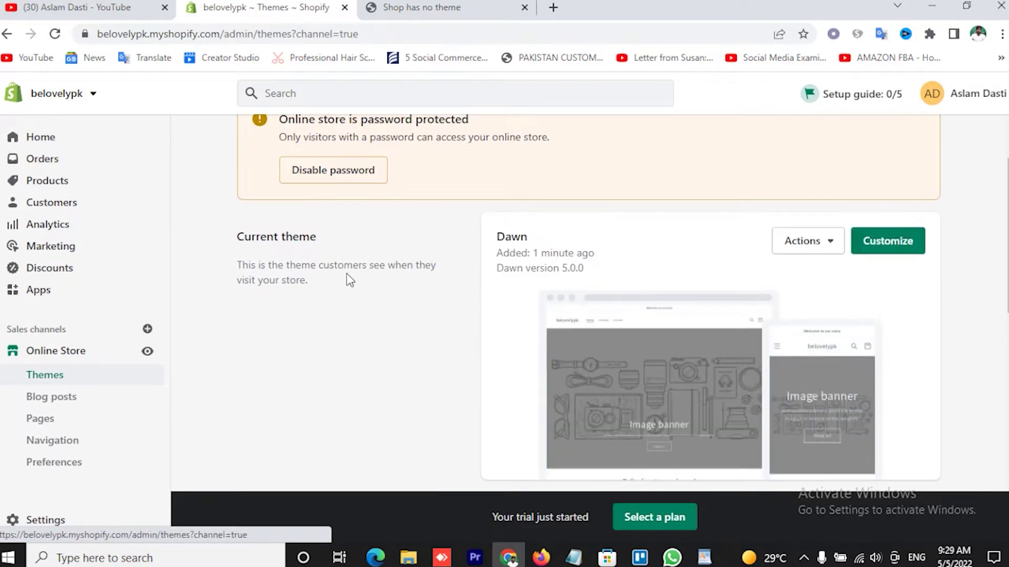
- Browse Shopify's free themes and add the Sense theme to the theme library
{"action": "scroll", "coordinate": [472, 291], "scroll_direction": "down", "scroll_amount": 5}
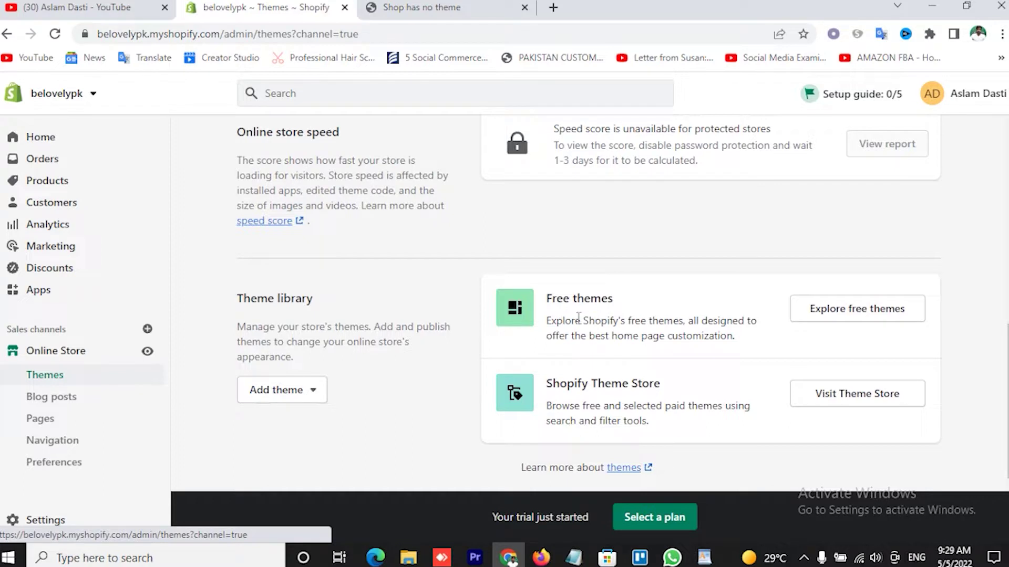
{"action": "left_click", "coordinate": [823, 318]}
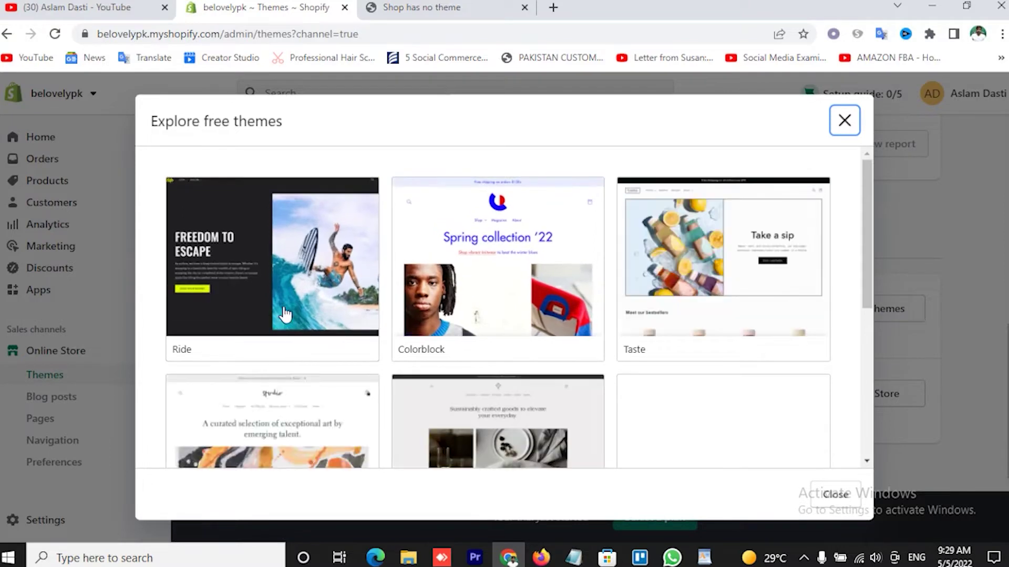
{"action": "scroll", "coordinate": [727, 331], "scroll_direction": "down", "scroll_amount": 4}
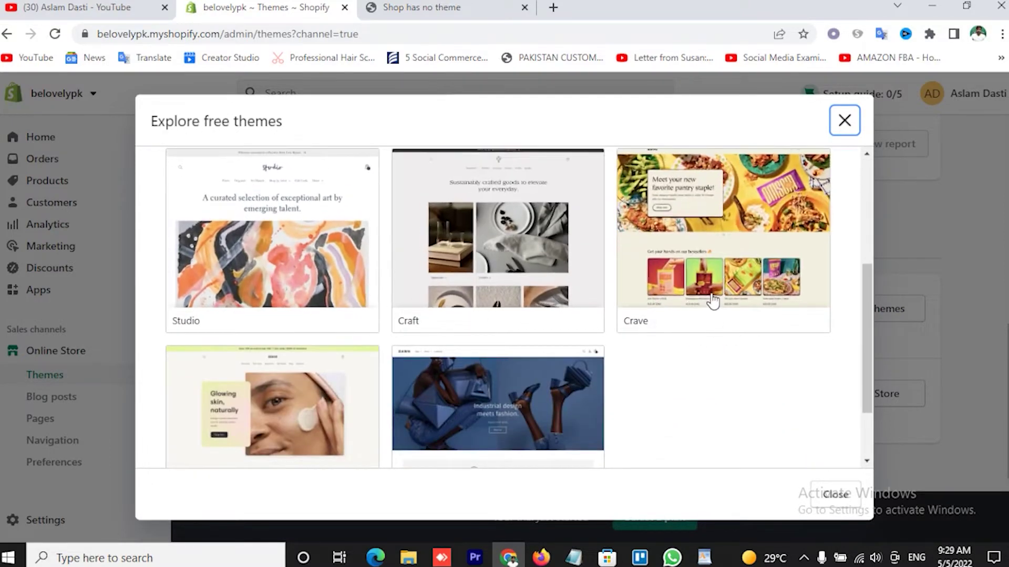
{"action": "scroll", "coordinate": [712, 301], "scroll_direction": "down", "scroll_amount": 2}
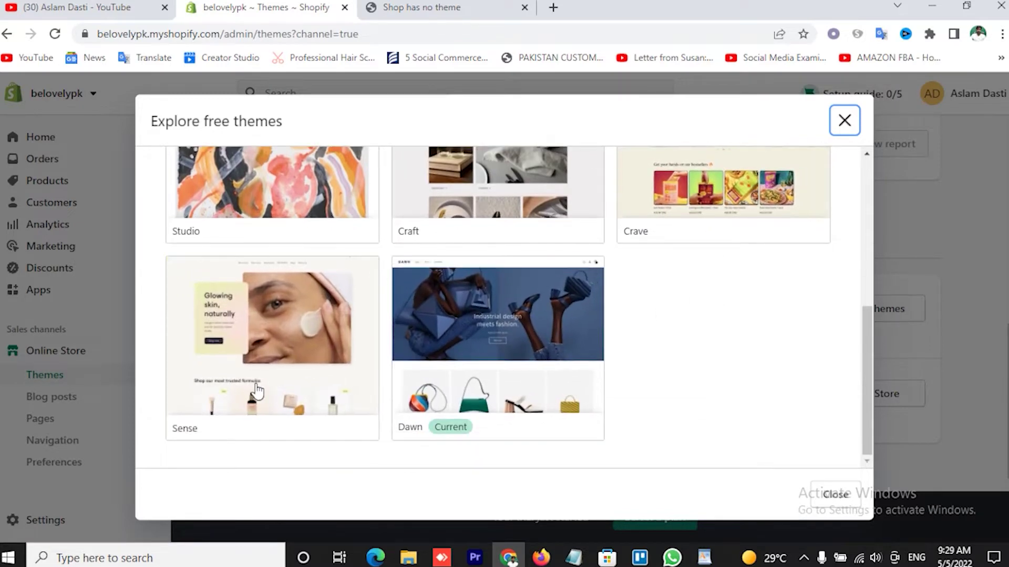
{"action": "scroll", "coordinate": [284, 336], "scroll_direction": "up", "scroll_amount": 6}
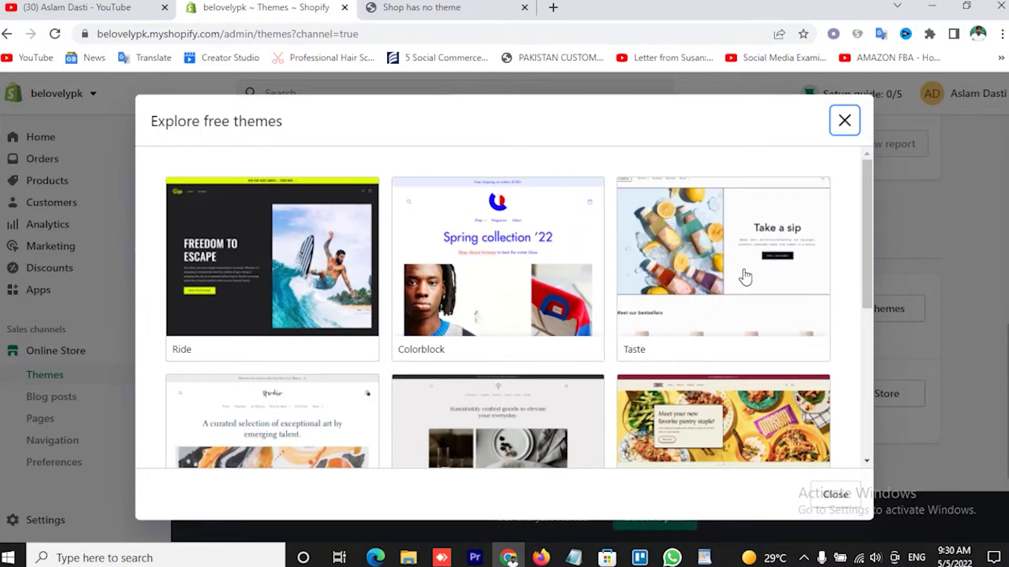
{"action": "scroll", "coordinate": [745, 277], "scroll_direction": "down", "scroll_amount": 1}
{"action": "scroll", "coordinate": [745, 277], "scroll_direction": "up", "scroll_amount": 1}
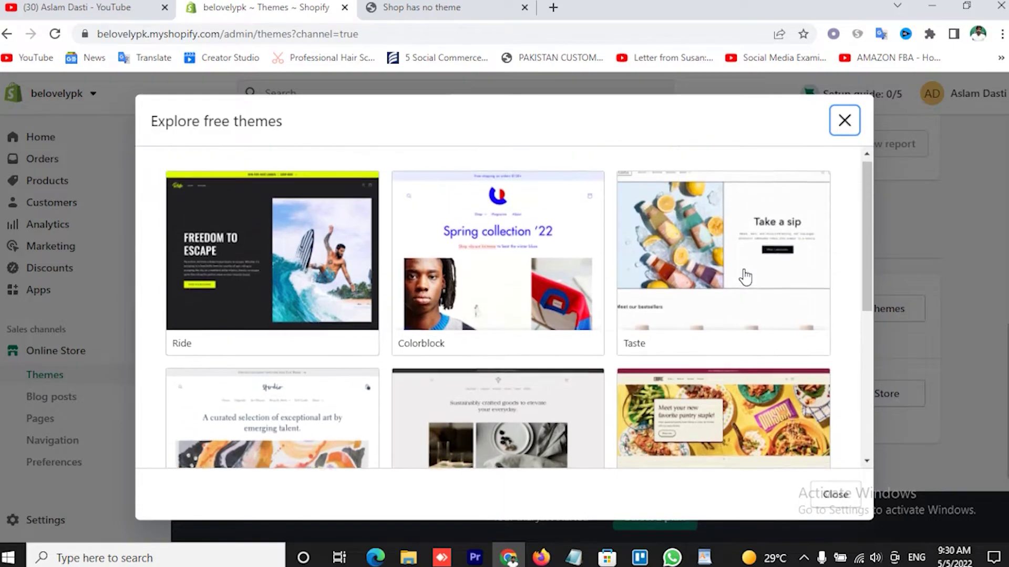
{"action": "scroll", "coordinate": [746, 277], "scroll_direction": "down", "scroll_amount": 4}
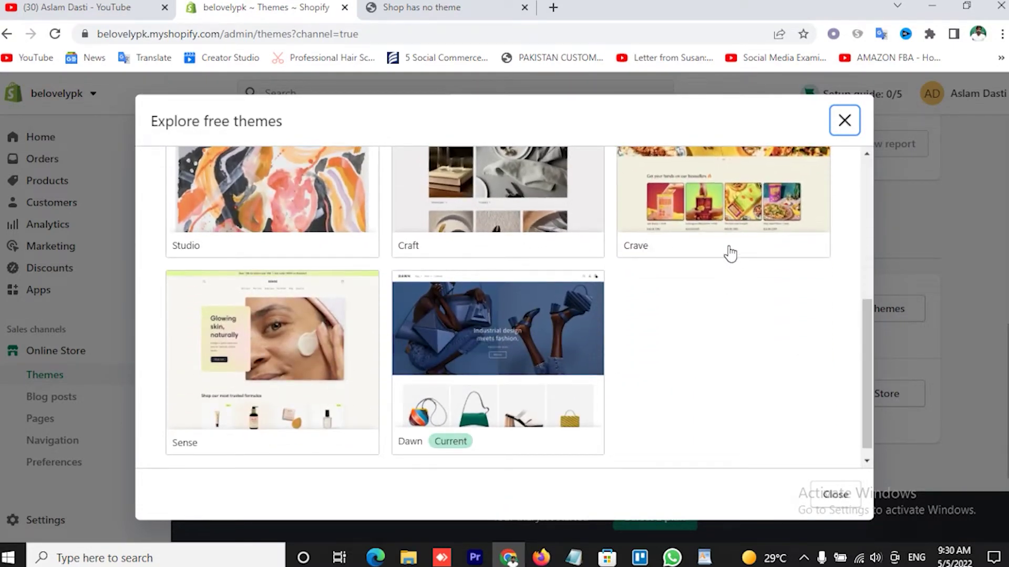
{"action": "scroll", "coordinate": [725, 260], "scroll_direction": "up", "scroll_amount": 2}
{"action": "scroll", "coordinate": [727, 322], "scroll_direction": "down", "scroll_amount": 3}
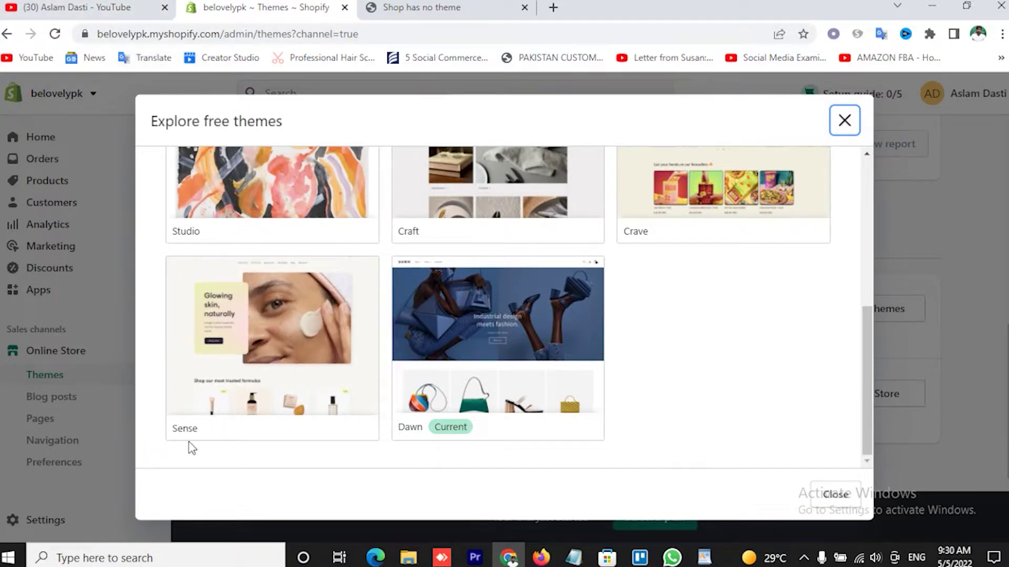
{"action": "left_click", "coordinate": [268, 334]}
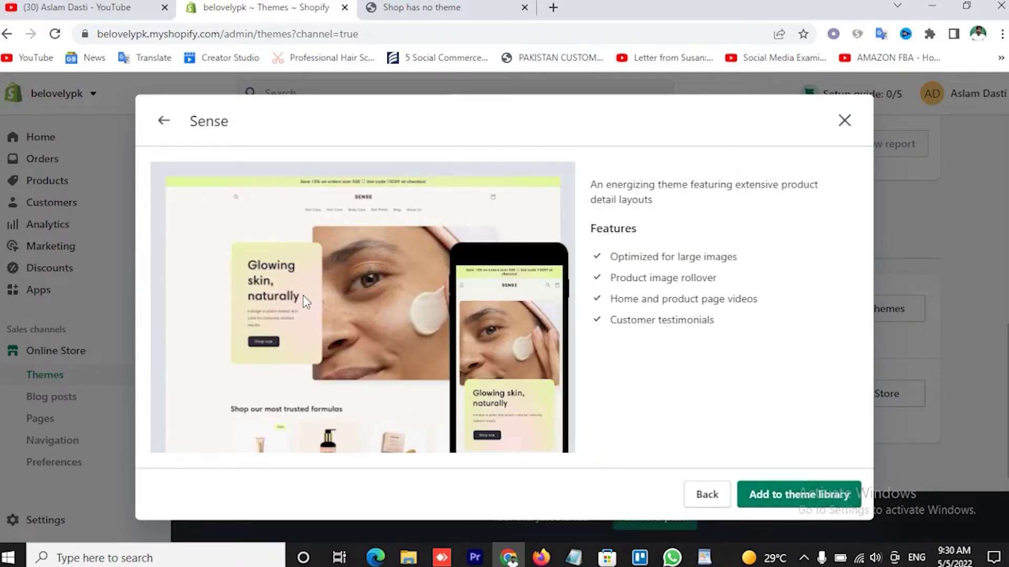
{"action": "left_click", "coordinate": [812, 501]}
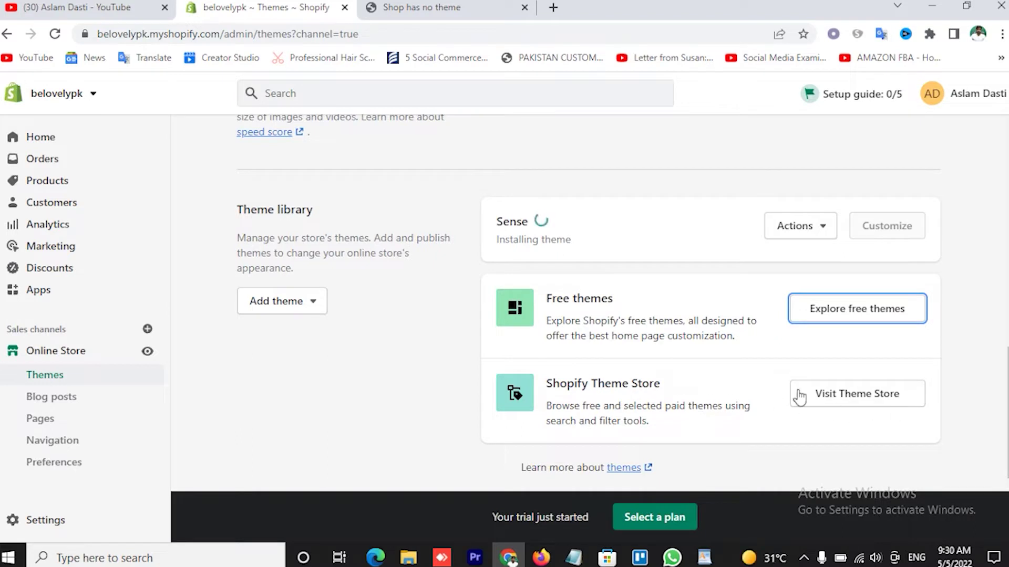
- Visit the Shopify Theme Store and examine its free and paid themes for selling in person, selling internationally and minimalist style
{"action": "left_click_drag", "start_coordinate": [549, 386], "coordinate": [673, 393]}
{"action": "left_click", "coordinate": [674, 394]}
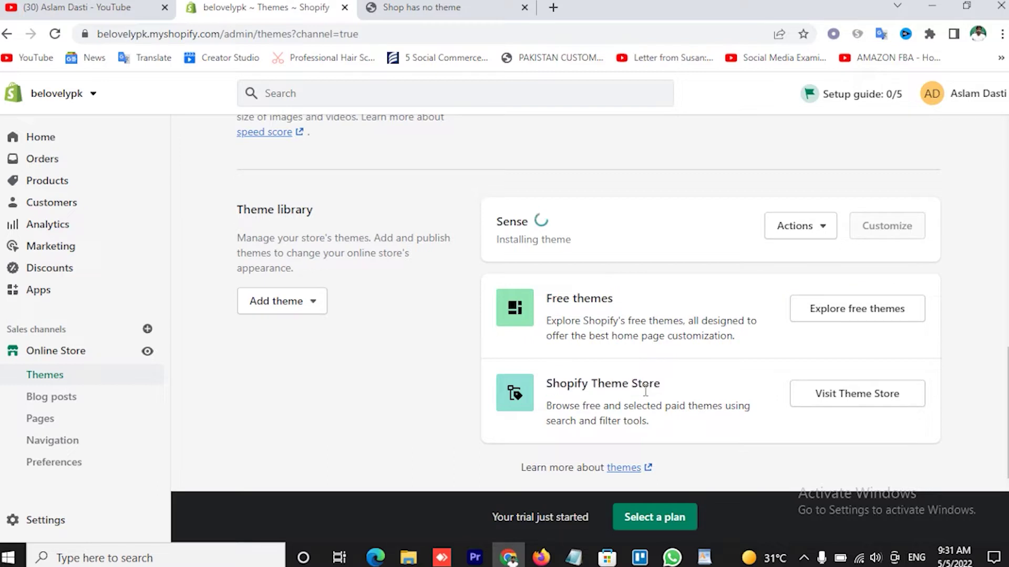
{"action": "left_click", "coordinate": [853, 404]}
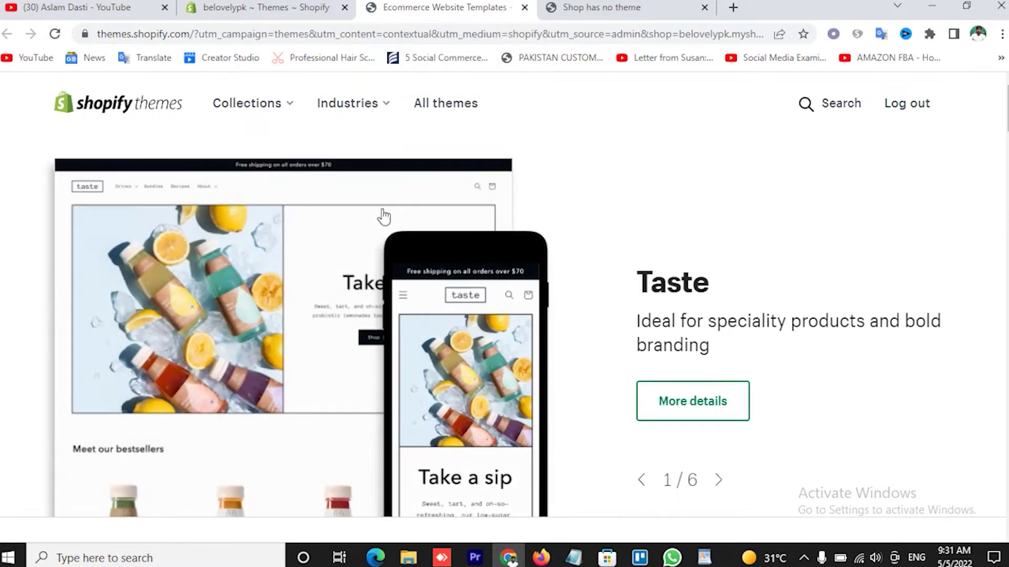
{"action": "scroll", "coordinate": [855, 215], "scroll_direction": "down", "scroll_amount": 8}
{"action": "scroll", "coordinate": [867, 216], "scroll_direction": "up", "scroll_amount": 3}
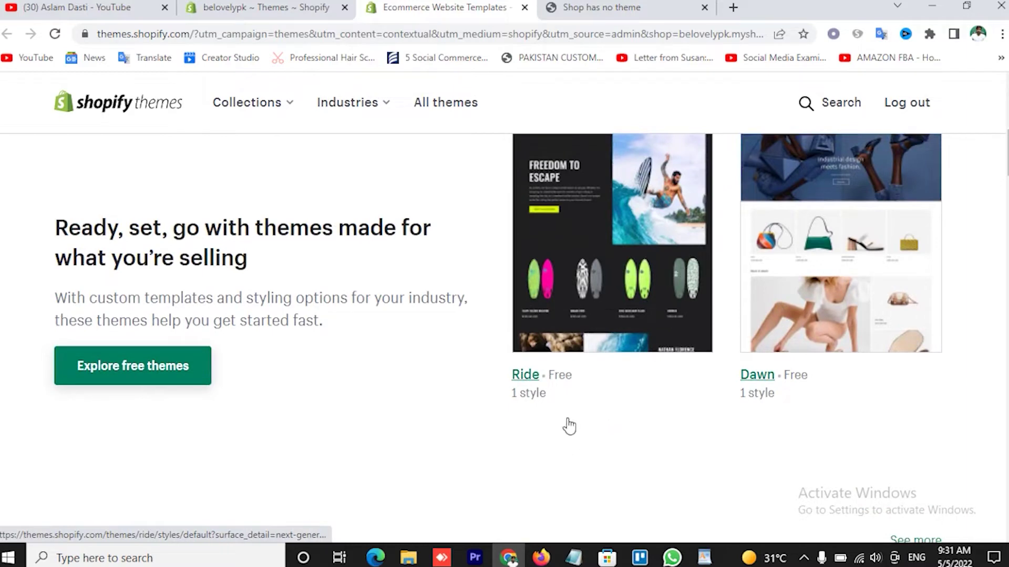
{"action": "scroll", "coordinate": [100, 427], "scroll_direction": "down", "scroll_amount": 5}
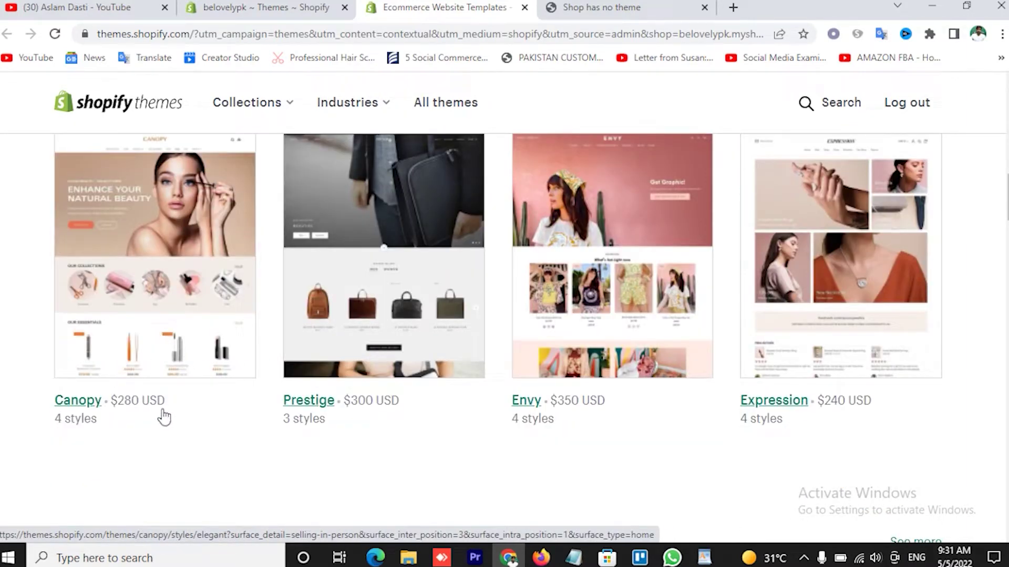
{"action": "scroll", "coordinate": [373, 408], "scroll_direction": "up", "scroll_amount": 2}
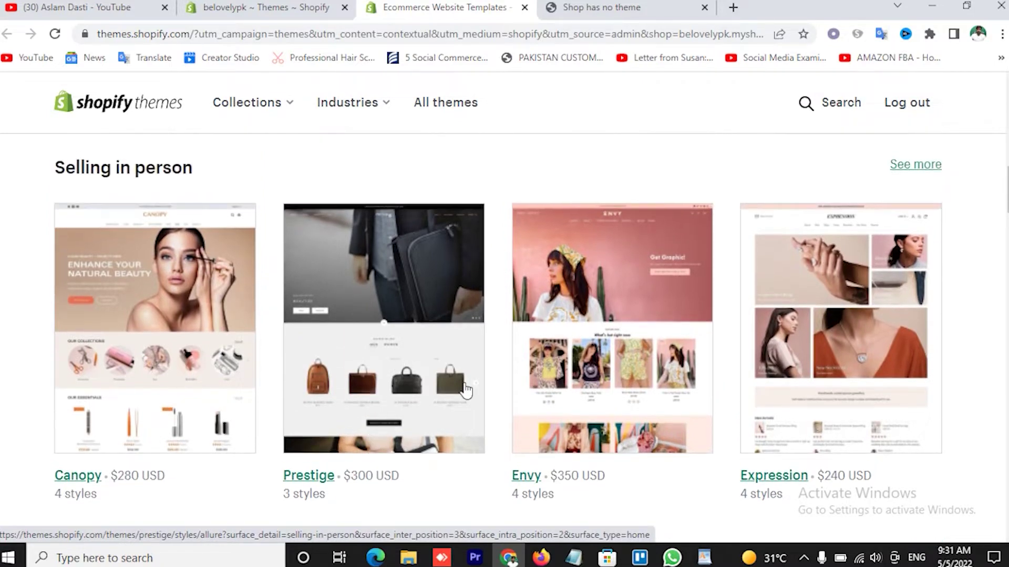
{"action": "scroll", "coordinate": [609, 436], "scroll_direction": "down", "scroll_amount": 3}
{"action": "scroll", "coordinate": [609, 440], "scroll_direction": "down", "scroll_amount": 5}
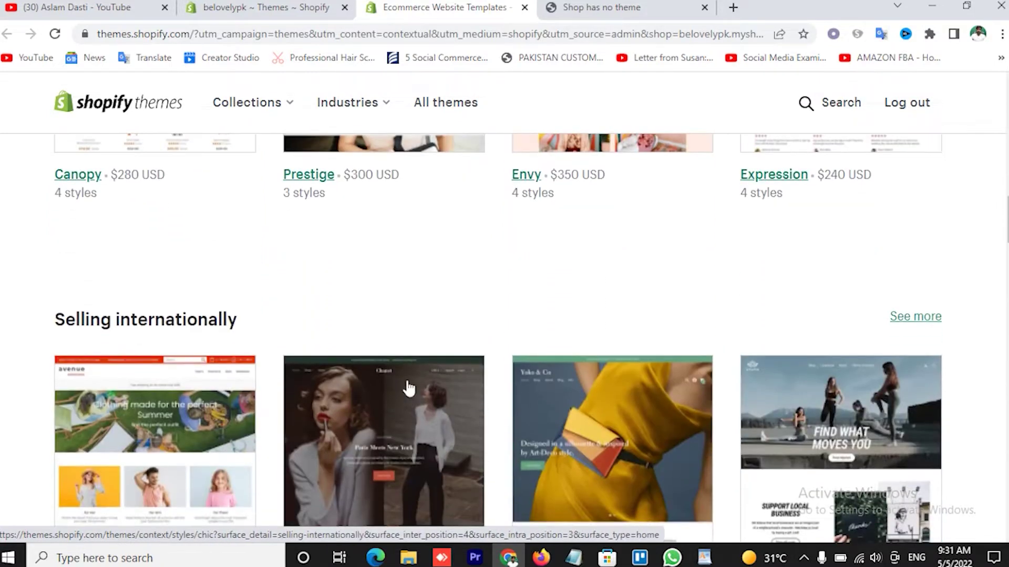
{"action": "scroll", "coordinate": [129, 250], "scroll_direction": "up", "scroll_amount": 1}
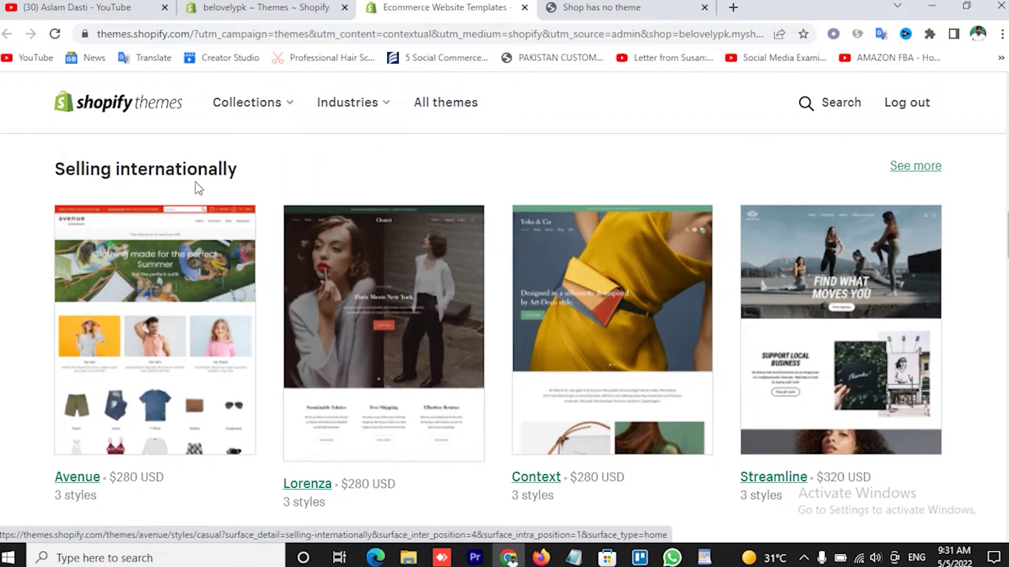
{"action": "scroll", "coordinate": [257, 252], "scroll_direction": "down", "scroll_amount": 1}
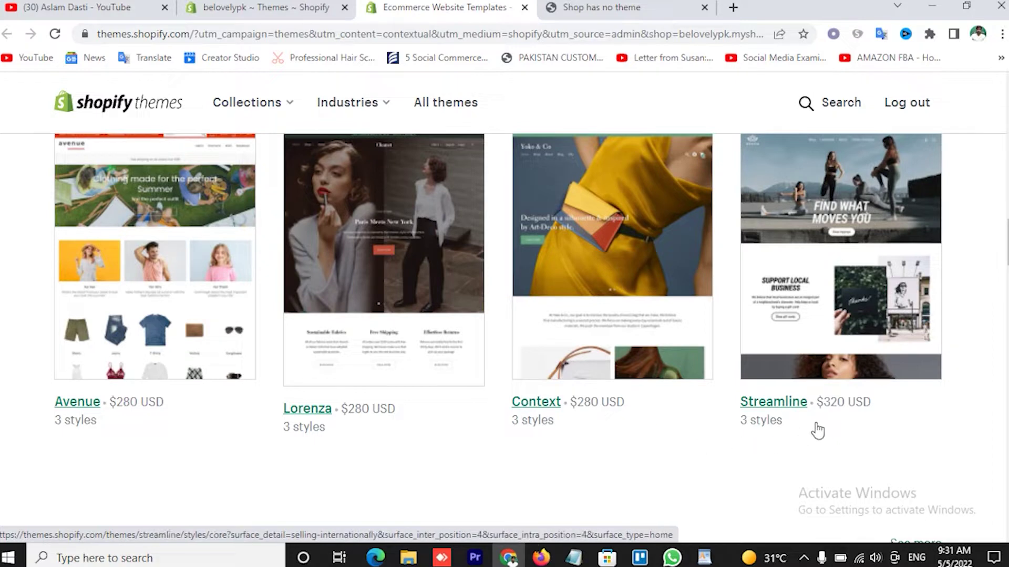
{"action": "scroll", "coordinate": [815, 428], "scroll_direction": "up", "scroll_amount": 1}
{"action": "scroll", "coordinate": [453, 374], "scroll_direction": "down", "scroll_amount": 2}
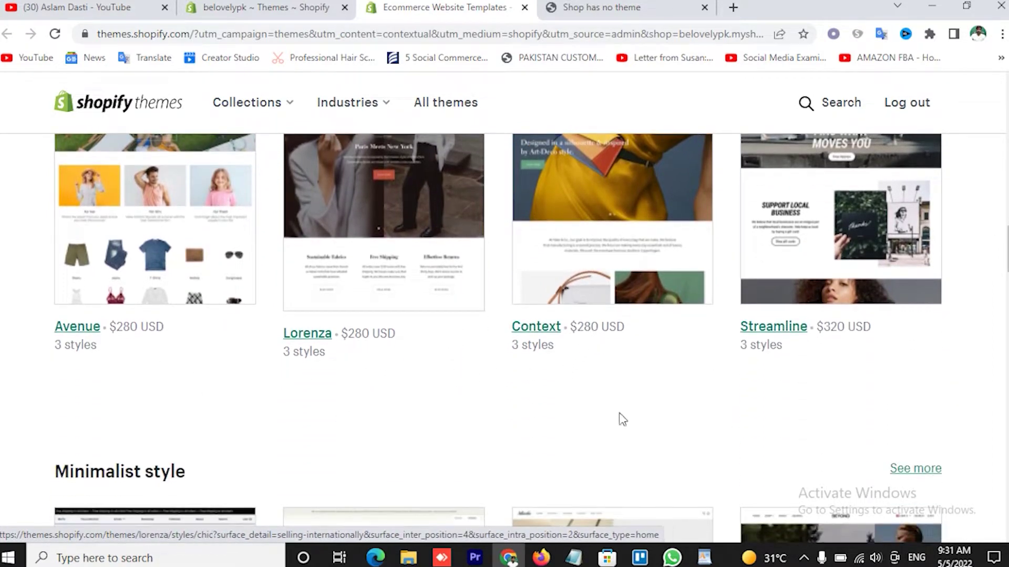
{"action": "scroll", "coordinate": [849, 360], "scroll_direction": "down", "scroll_amount": 4}
{"action": "scroll", "coordinate": [705, 441], "scroll_direction": "down", "scroll_amount": 2}
{"action": "scroll", "coordinate": [704, 443], "scroll_direction": "down", "scroll_amount": 1}
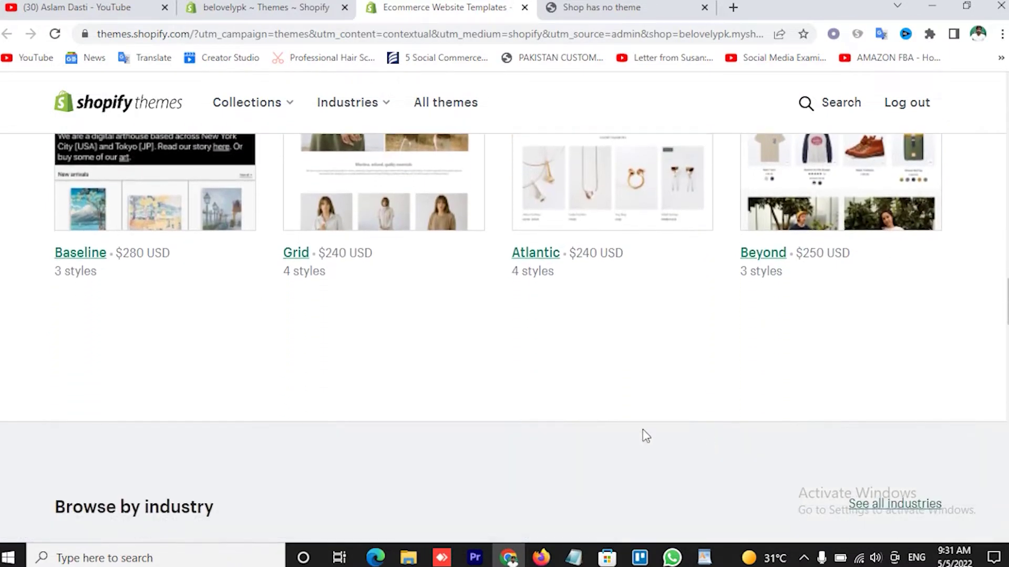
{"action": "scroll", "coordinate": [394, 320], "scroll_direction": "up", "scroll_amount": 9}
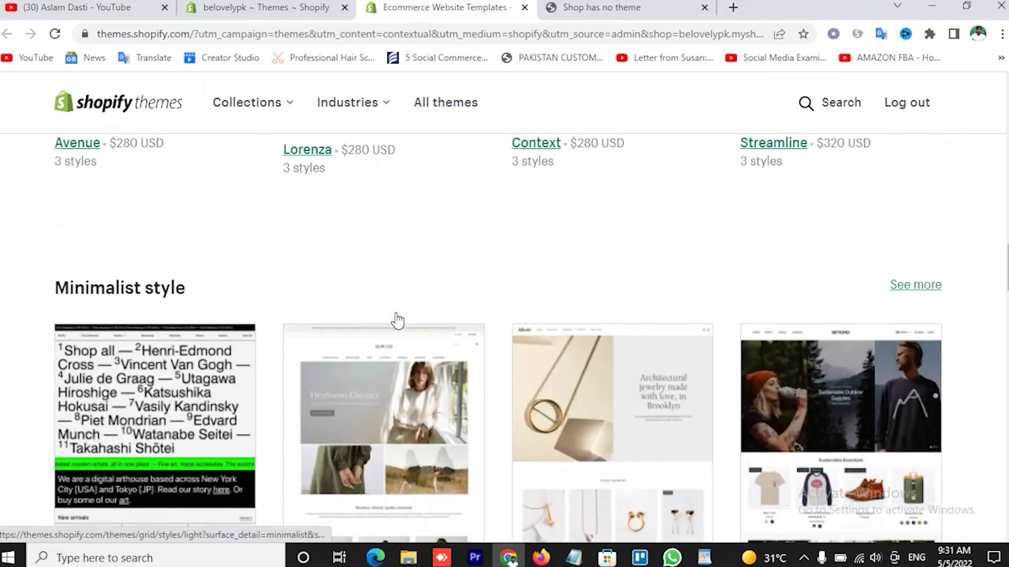
{"action": "scroll", "coordinate": [397, 320], "scroll_direction": "up", "scroll_amount": 10}
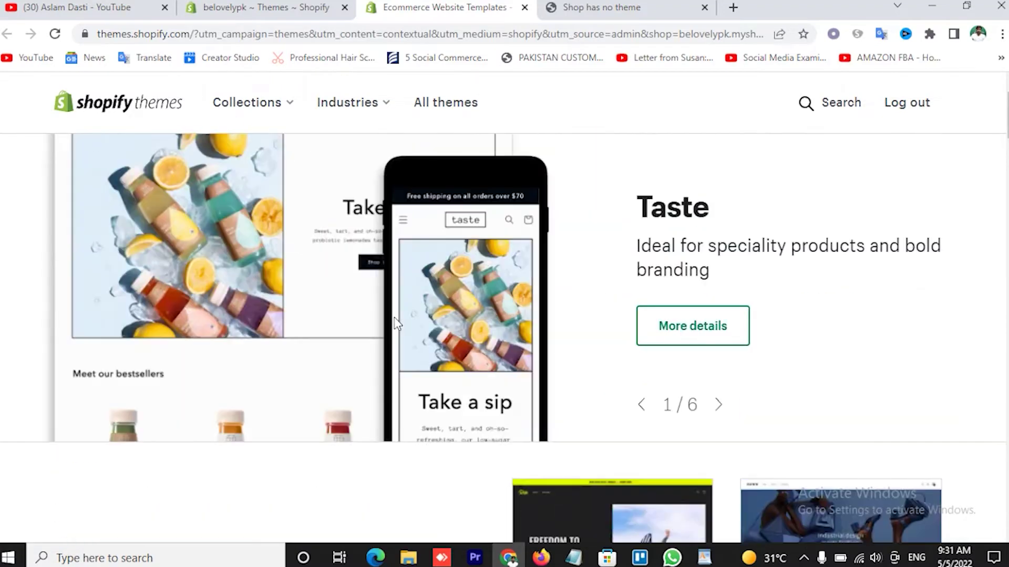
{"action": "scroll", "coordinate": [462, 326], "scroll_direction": "up", "scroll_amount": 1}
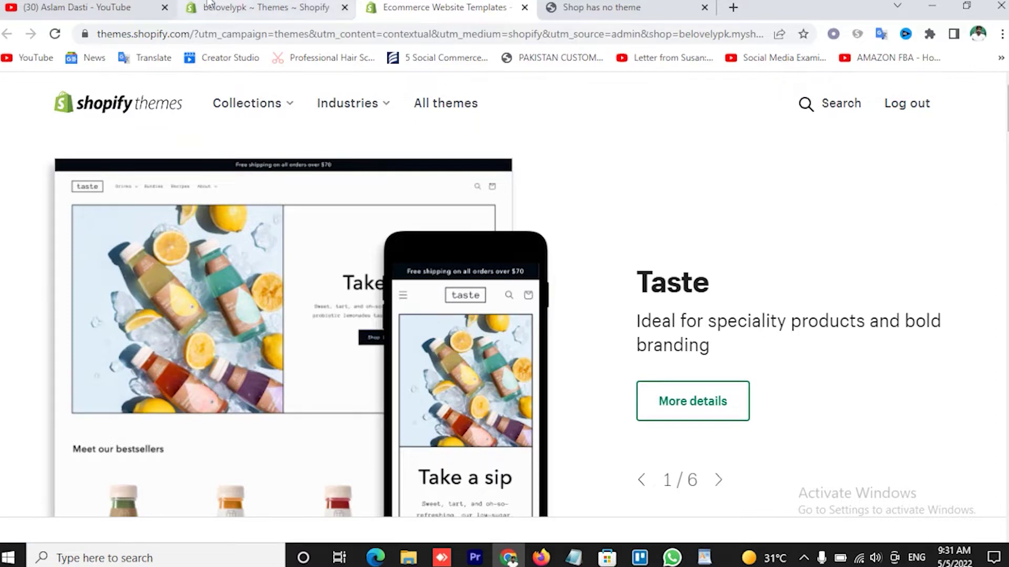
- Return to the store's theme administration and publish the Sense theme from the theme library as the current theme
{"action": "left_click", "coordinate": [225, 7]}
{"action": "scroll", "coordinate": [725, 341], "scroll_direction": "up", "scroll_amount": 5}
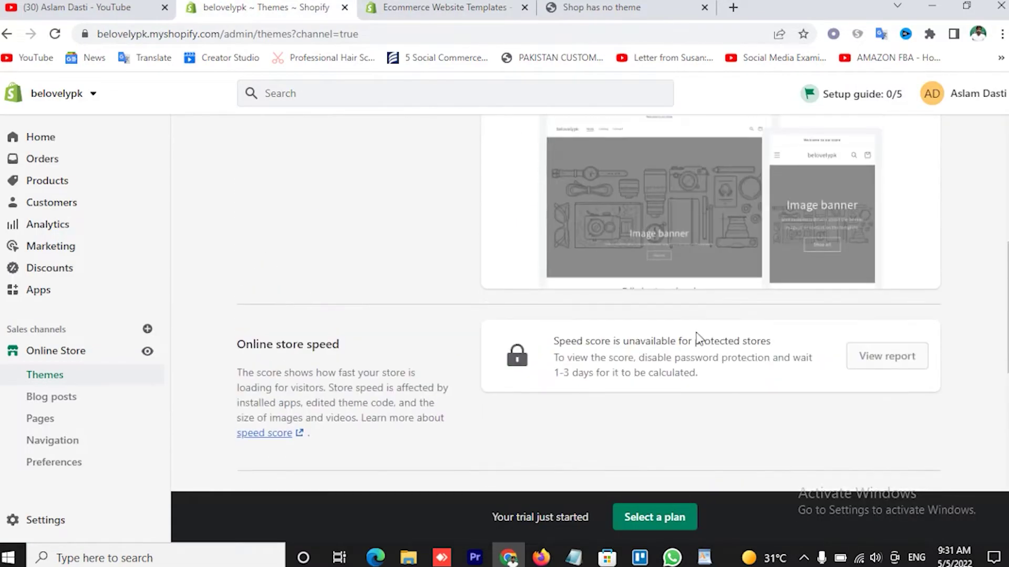
{"action": "scroll", "coordinate": [705, 353], "scroll_direction": "down", "scroll_amount": 10}
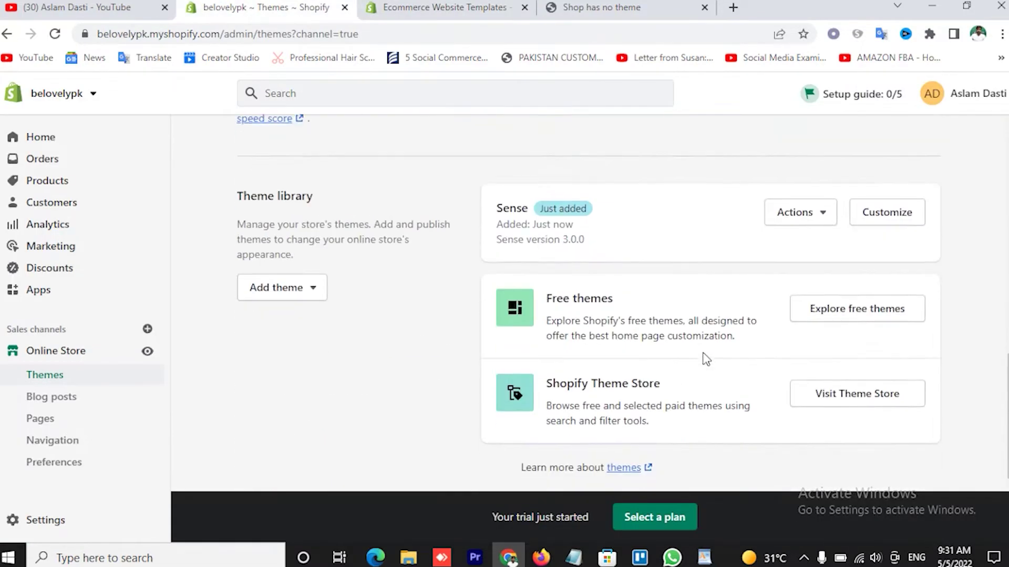
{"action": "scroll", "coordinate": [618, 346], "scroll_direction": "up", "scroll_amount": 3}
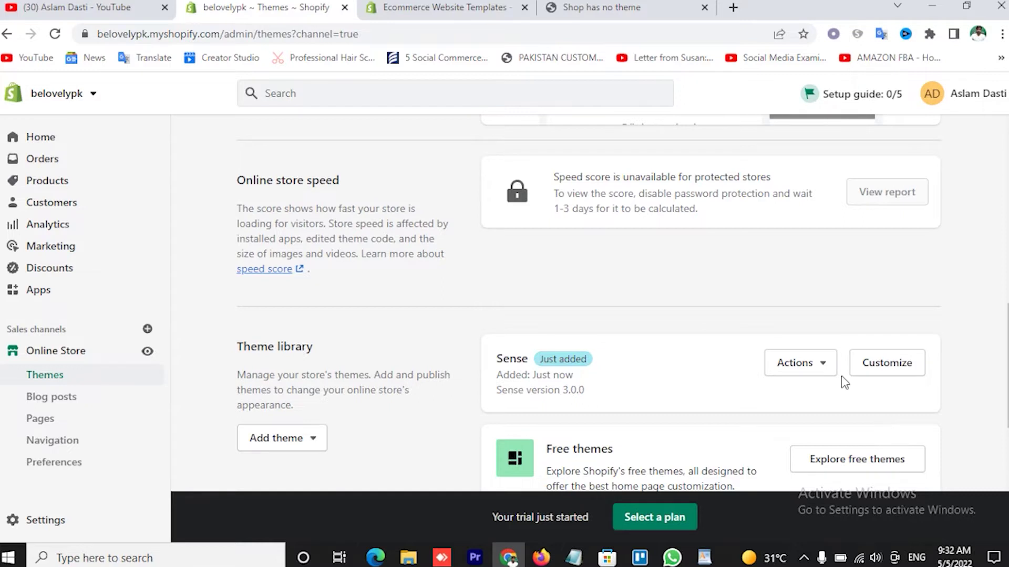
{"action": "left_click", "coordinate": [823, 367]}
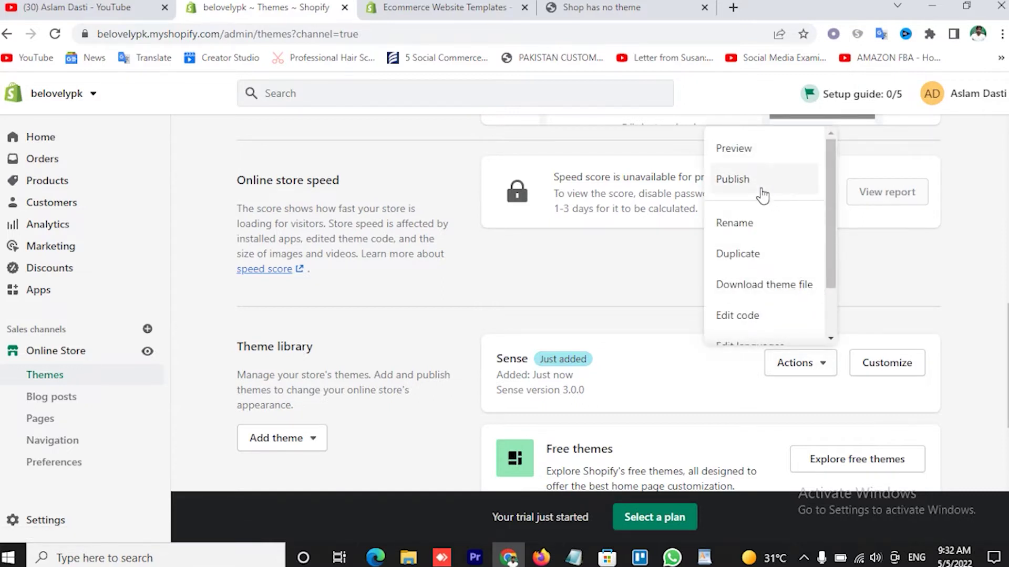
{"action": "left_click", "coordinate": [736, 180]}
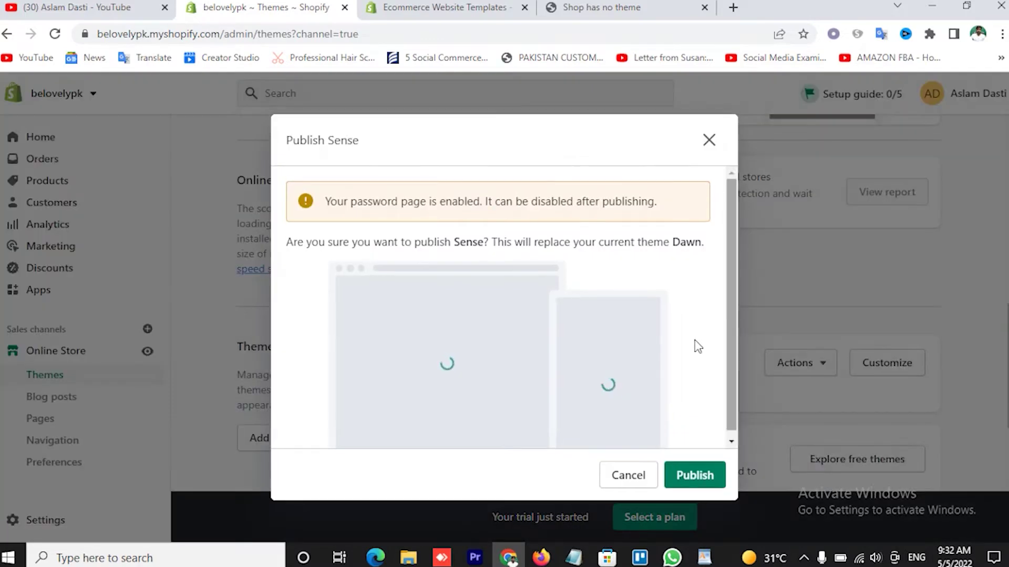
{"action": "left_click", "coordinate": [690, 480]}
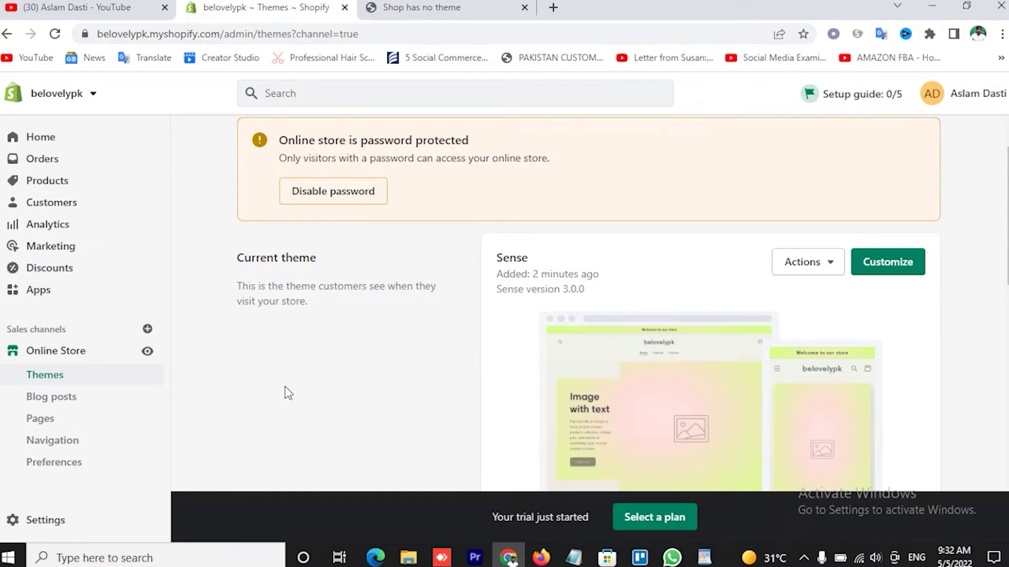
- View the live online store, dismiss the password notice bar and look through the home page with its new theme
{"action": "left_click", "coordinate": [148, 352]}
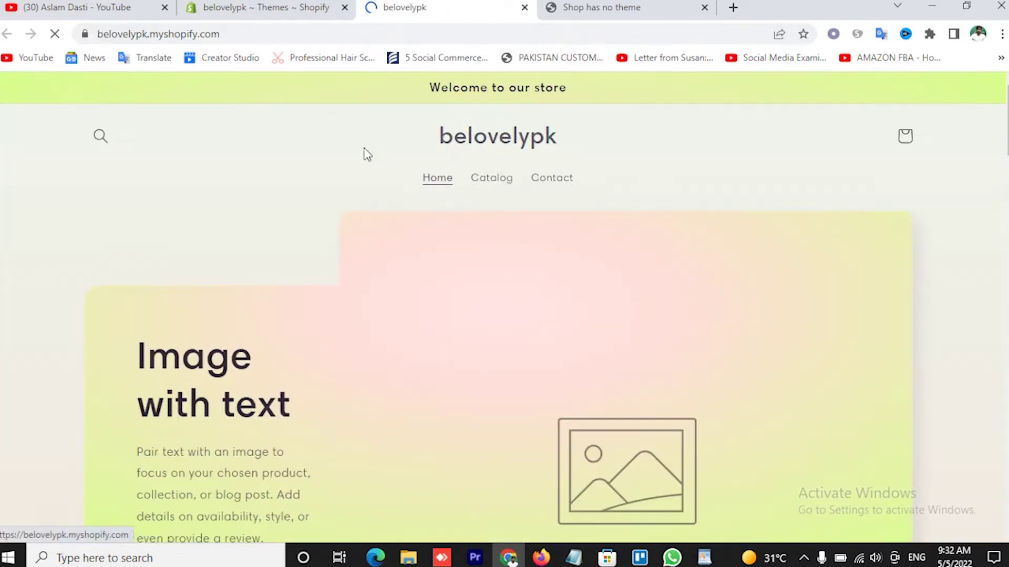
{"action": "scroll", "coordinate": [500, 160], "scroll_direction": "down", "scroll_amount": 1}
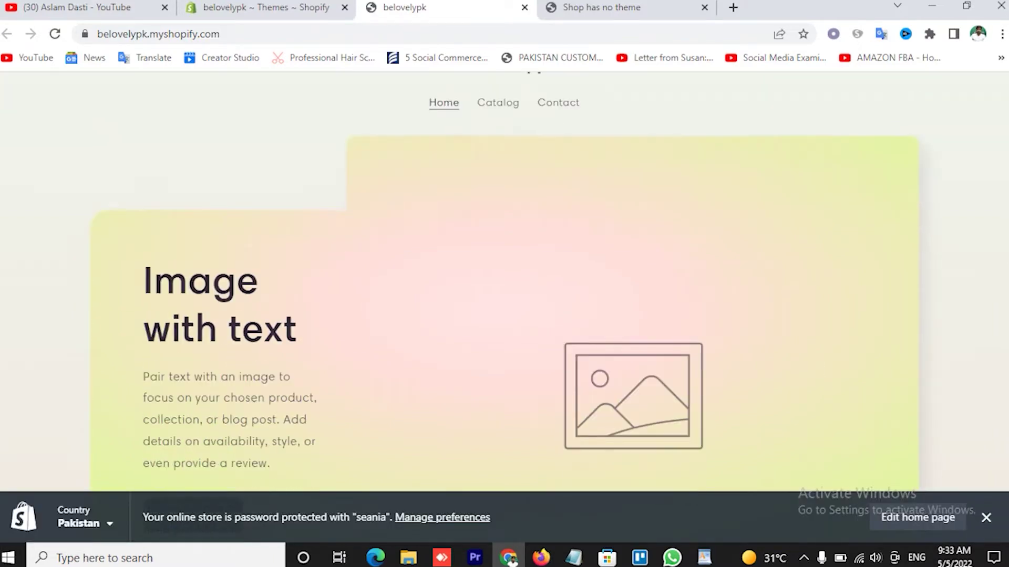
{"action": "left_click", "coordinate": [985, 518]}
{"action": "scroll", "coordinate": [469, 272], "scroll_direction": "down", "scroll_amount": 6}
{"action": "scroll", "coordinate": [469, 268], "scroll_direction": "down", "scroll_amount": 15}
{"action": "scroll", "coordinate": [470, 267], "scroll_direction": "up", "scroll_amount": 10}
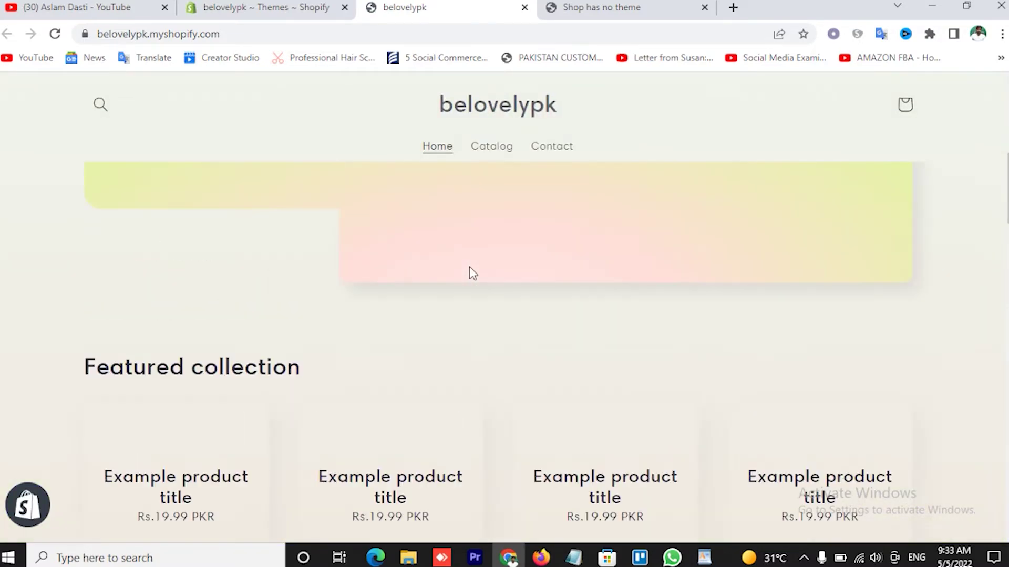
{"action": "scroll", "coordinate": [473, 274], "scroll_direction": "up", "scroll_amount": 5}
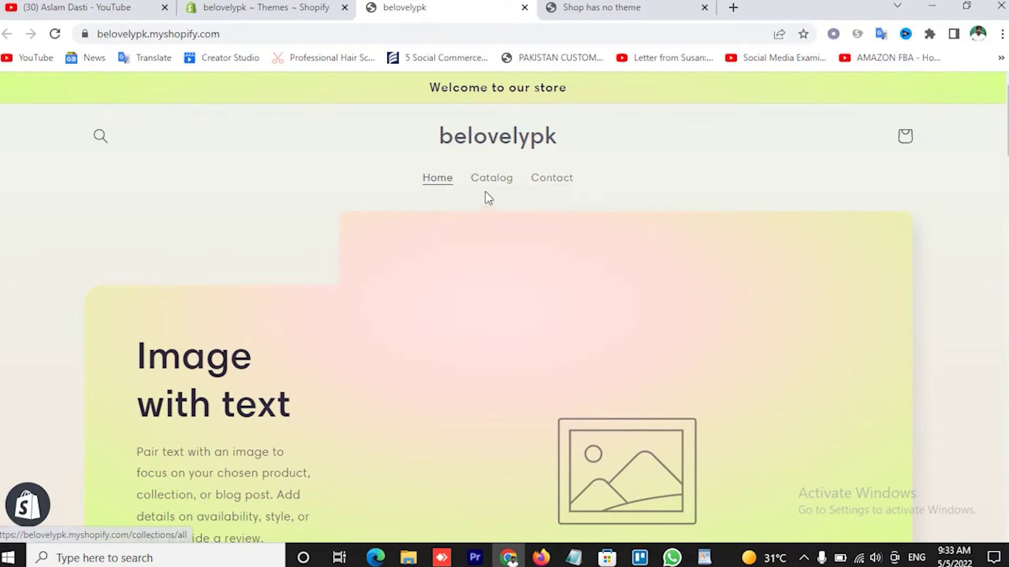
- Return to the store administration and start a new product collection titled Shop
{"action": "left_click", "coordinate": [284, 9]}
{"action": "scroll", "coordinate": [561, 307], "scroll_direction": "up", "scroll_amount": 1}
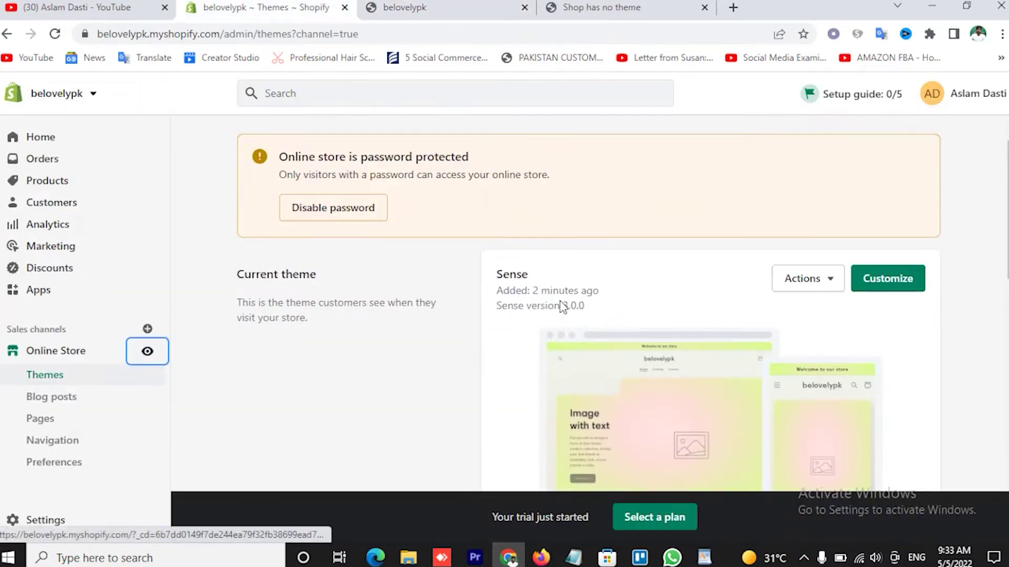
{"action": "scroll", "coordinate": [561, 307], "scroll_direction": "down", "scroll_amount": 4}
{"action": "scroll", "coordinate": [558, 304], "scroll_direction": "up", "scroll_amount": 4}
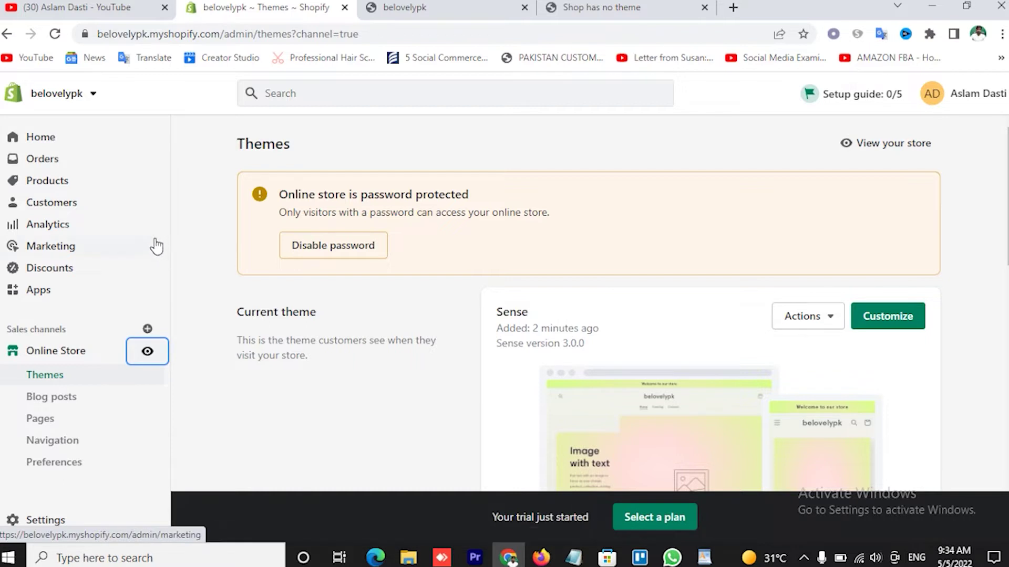
{"action": "left_click", "coordinate": [59, 185]}
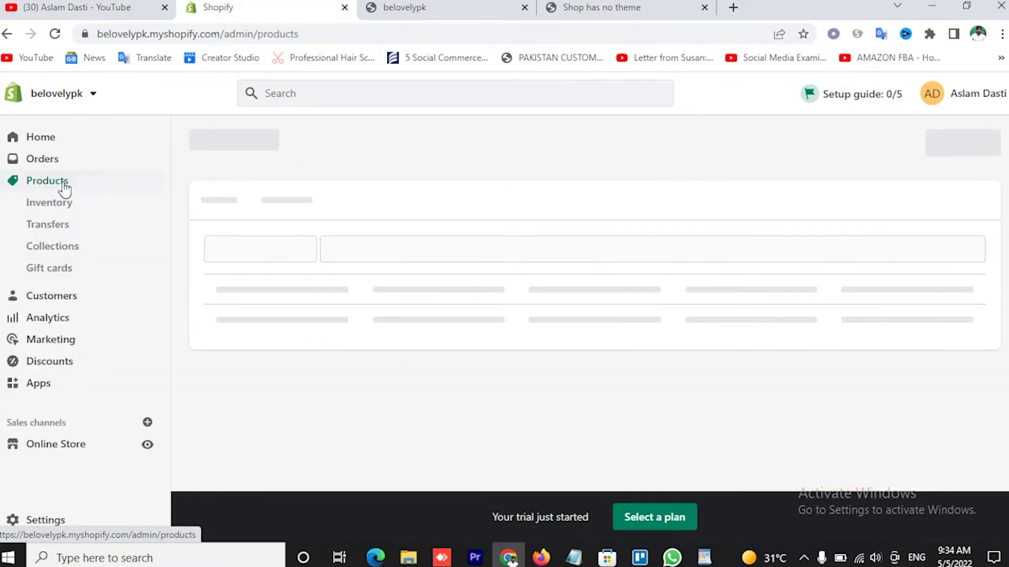
{"action": "left_click", "coordinate": [61, 256]}
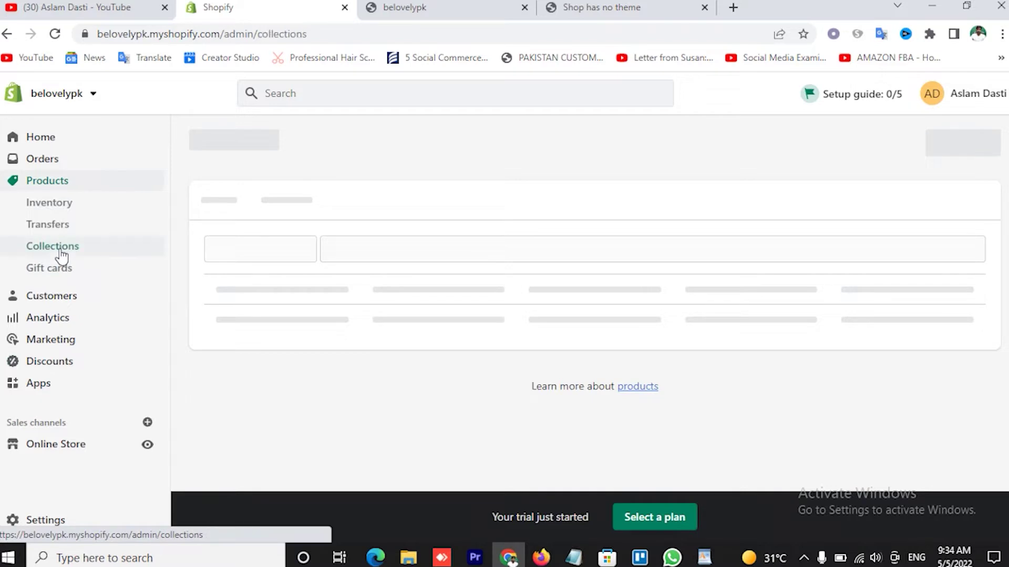
{"action": "left_click", "coordinate": [960, 152]}
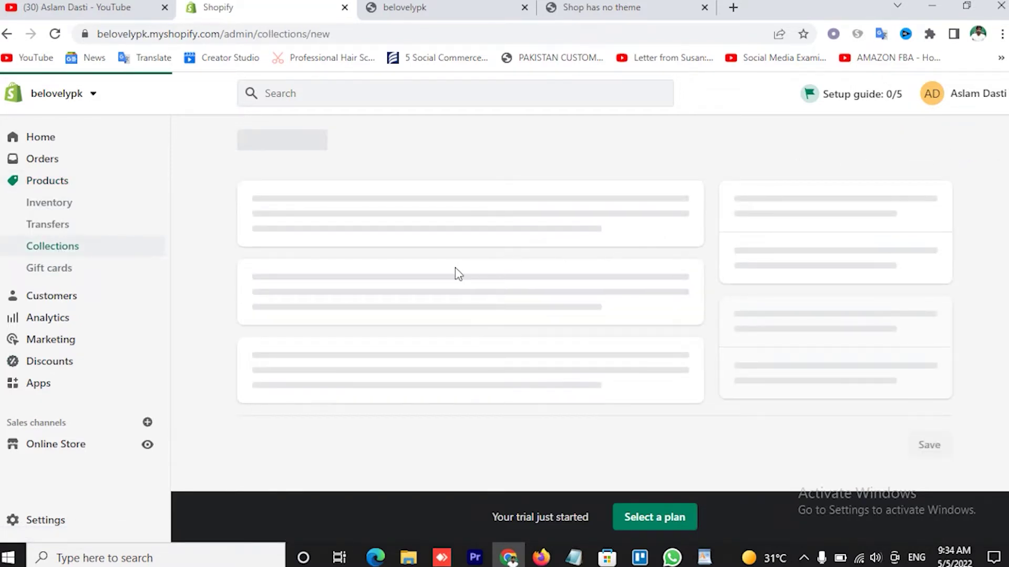
{"action": "left_click", "coordinate": [329, 221]}
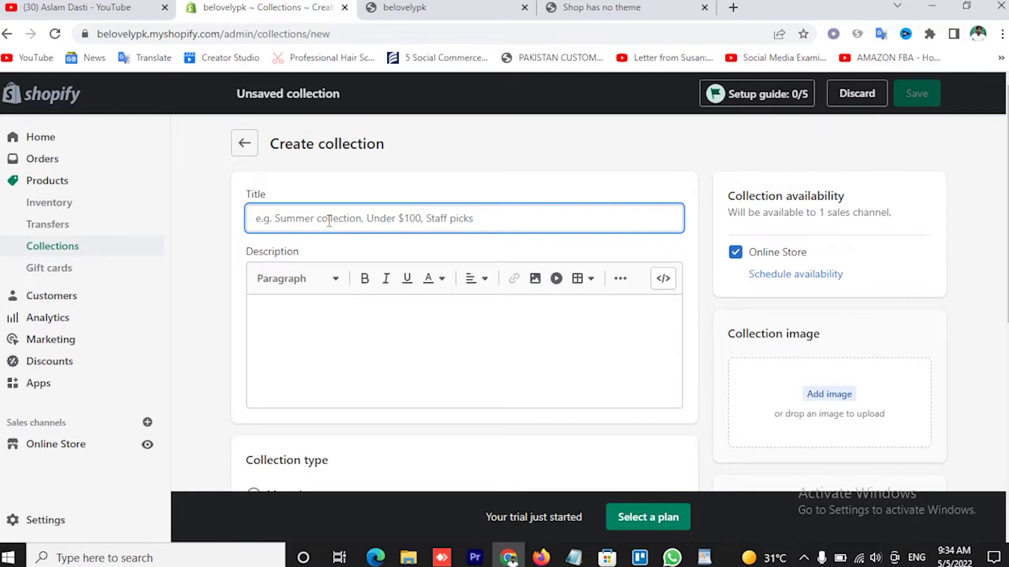
{"action": "type", "text": "Shop"}
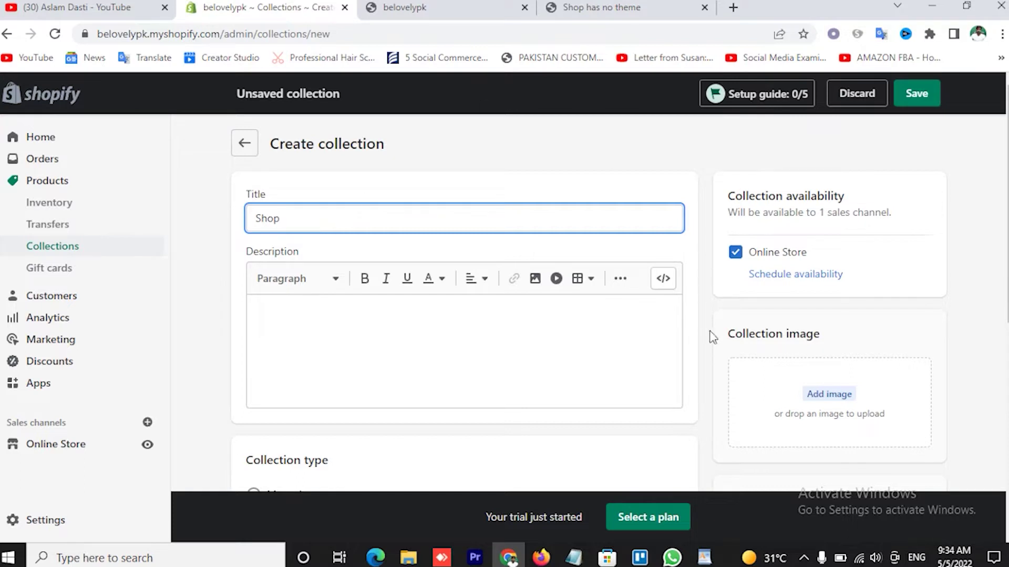
- Give the Shop collection the description "fd", set its collection type to Manual and save it
{"action": "left_click", "coordinate": [239, 310]}
{"action": "left_click", "coordinate": [288, 312]}
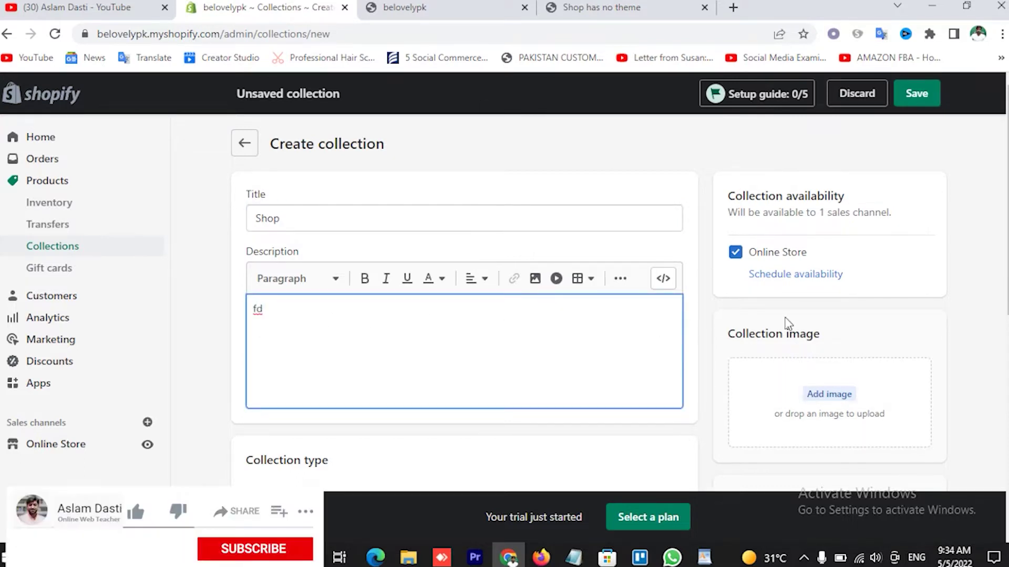
{"action": "scroll", "coordinate": [791, 331], "scroll_direction": "down", "scroll_amount": 2}
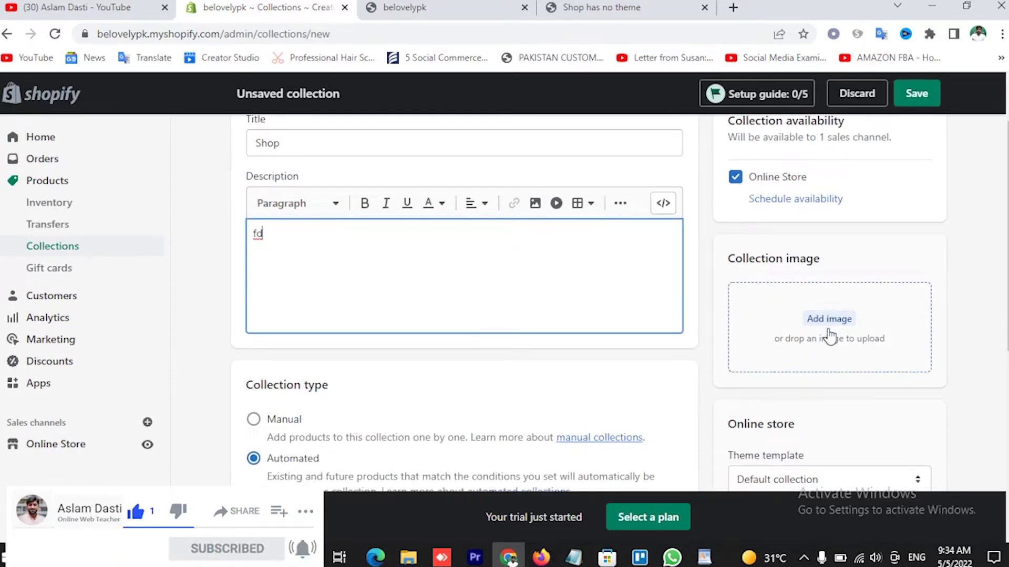
{"action": "scroll", "coordinate": [828, 336], "scroll_direction": "down", "scroll_amount": 4}
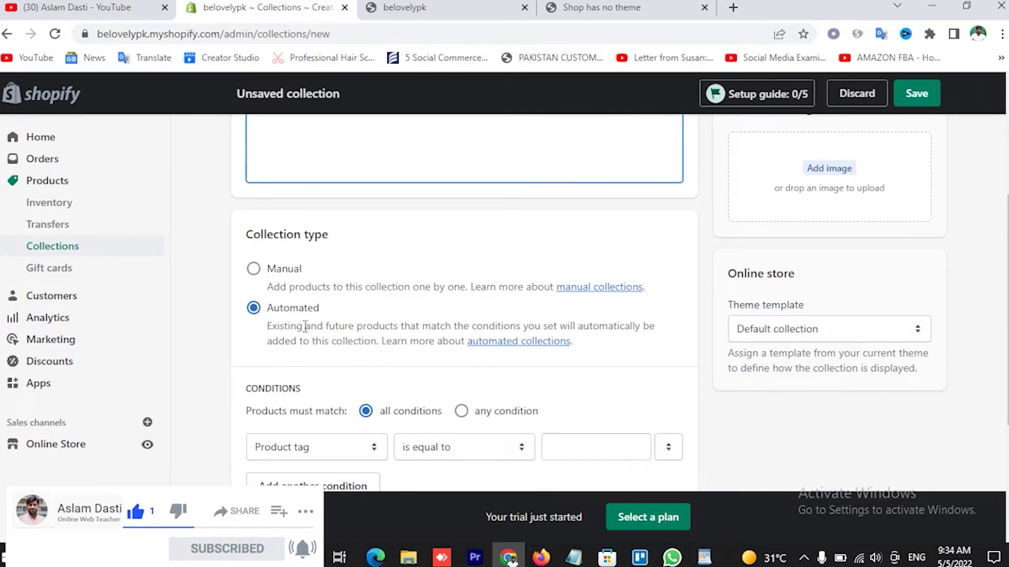
{"action": "left_click", "coordinate": [254, 270]}
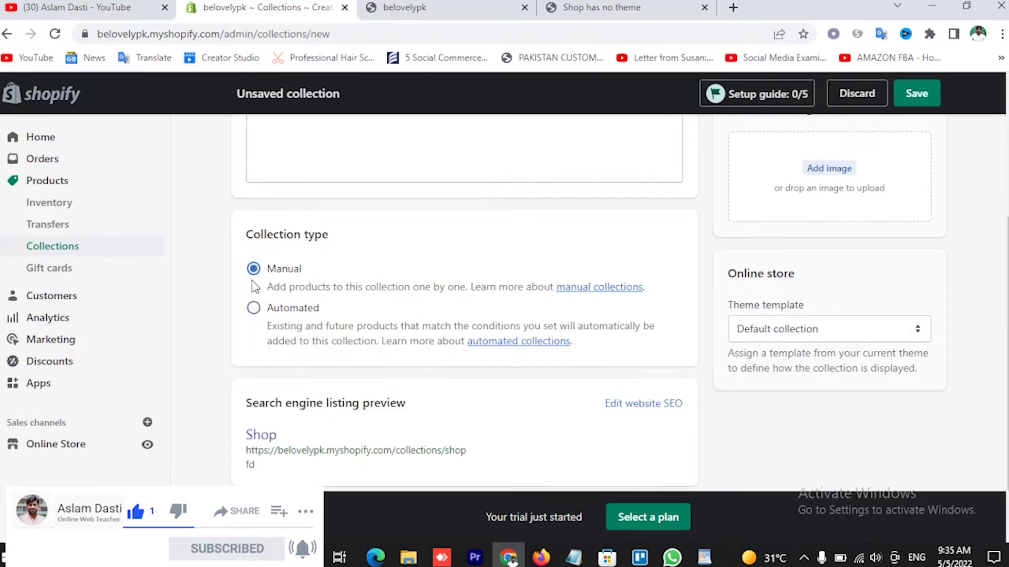
{"action": "scroll", "coordinate": [702, 365], "scroll_direction": "down", "scroll_amount": 1}
{"action": "scroll", "coordinate": [702, 367], "scroll_direction": "up", "scroll_amount": 5}
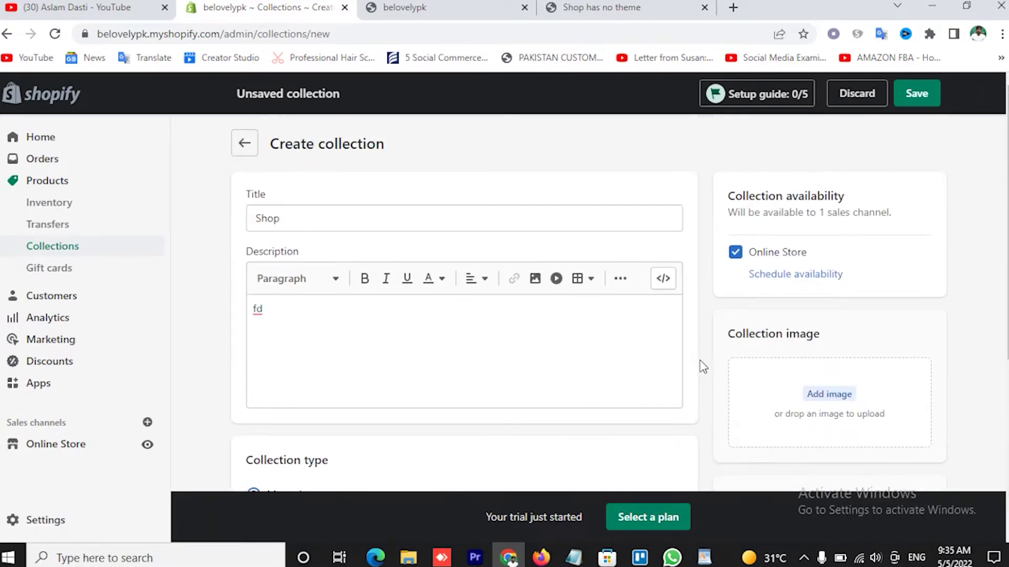
{"action": "left_click", "coordinate": [914, 102]}
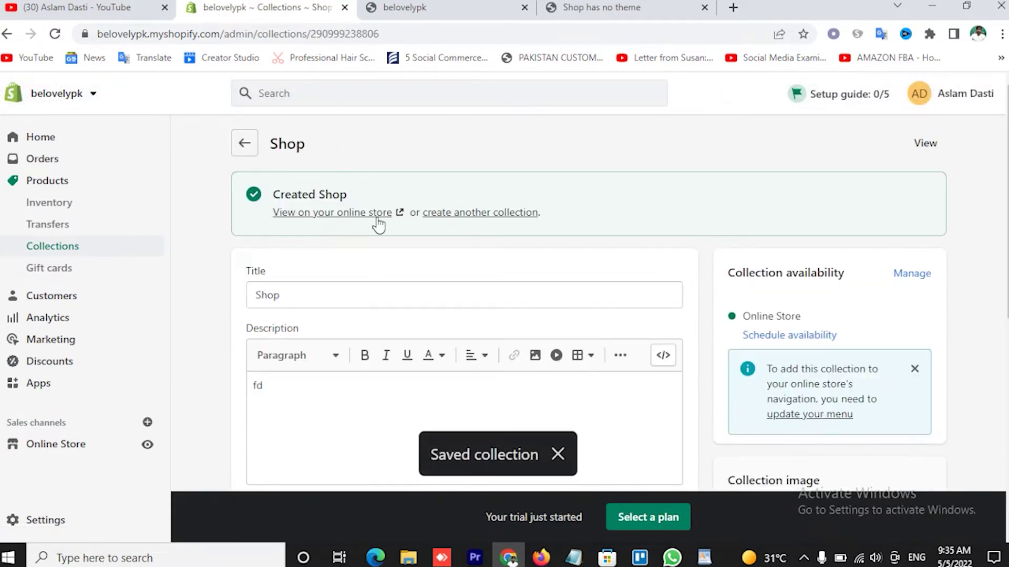
- Create another collection titled Men, keeping the Manual type, and save it
{"action": "left_click", "coordinate": [473, 213]}
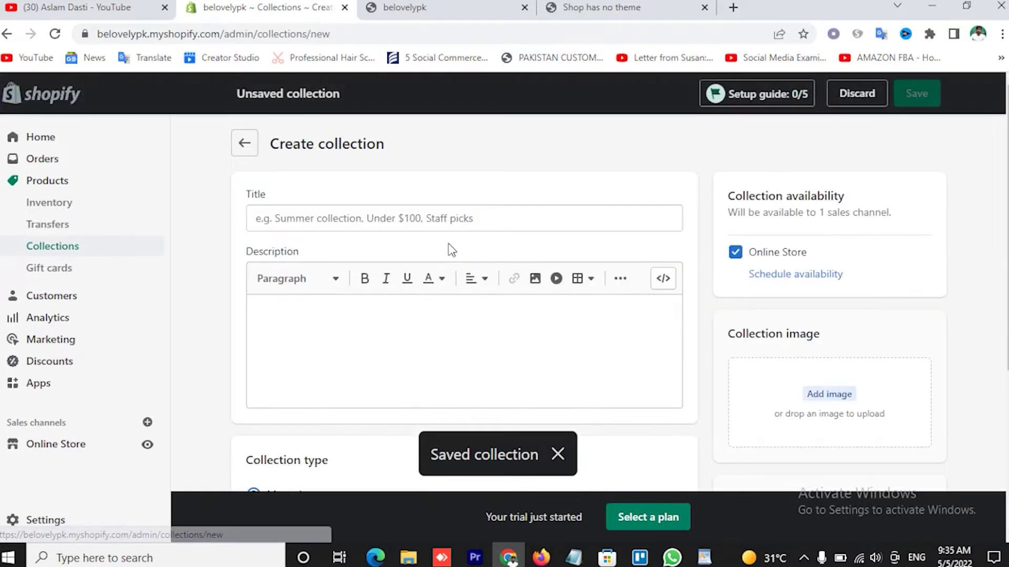
{"action": "left_click", "coordinate": [290, 220]}
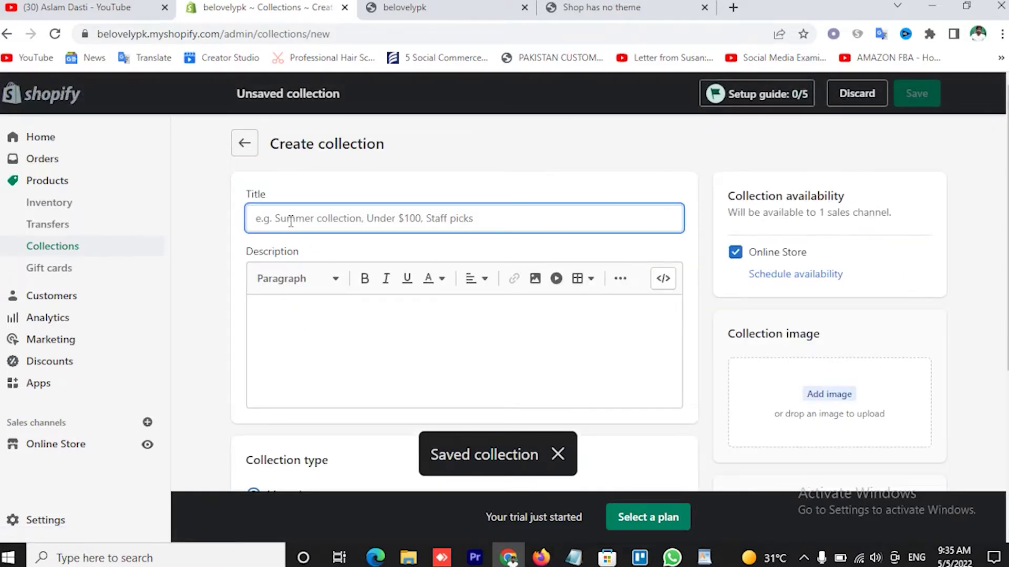
{"action": "type", "text": "Men"}
{"action": "scroll", "coordinate": [770, 333], "scroll_direction": "down", "scroll_amount": 5}
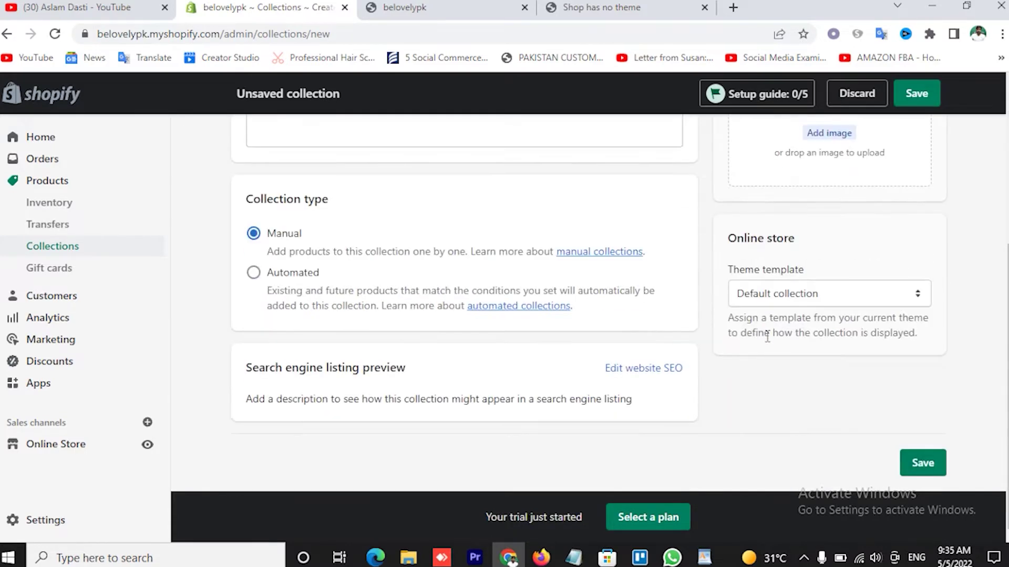
{"action": "scroll", "coordinate": [768, 336], "scroll_direction": "up", "scroll_amount": 5}
{"action": "left_click", "coordinate": [915, 95]}
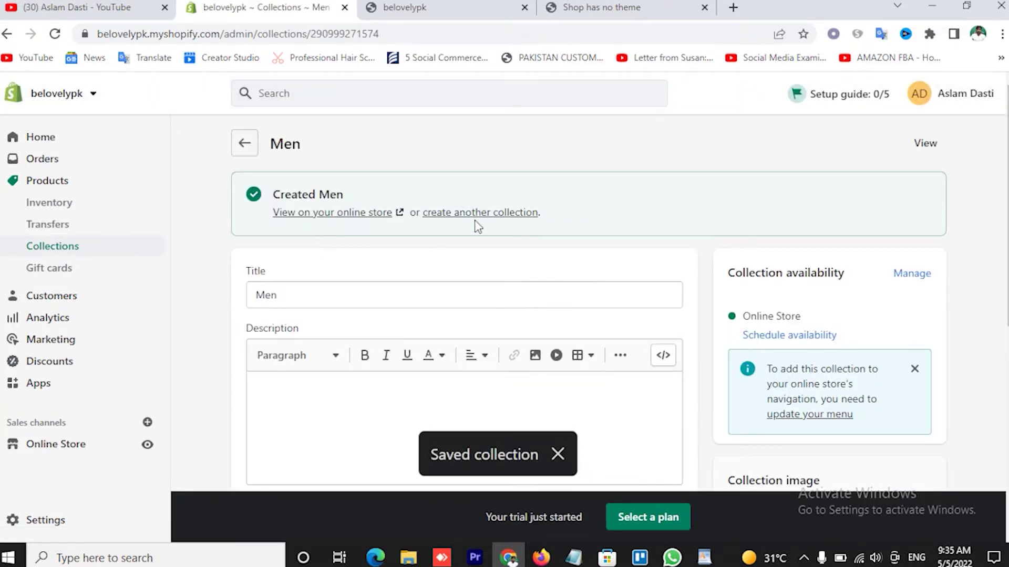
- Create another collection titled Women and save it
{"action": "left_click", "coordinate": [457, 213]}
{"action": "left_click", "coordinate": [330, 220]}
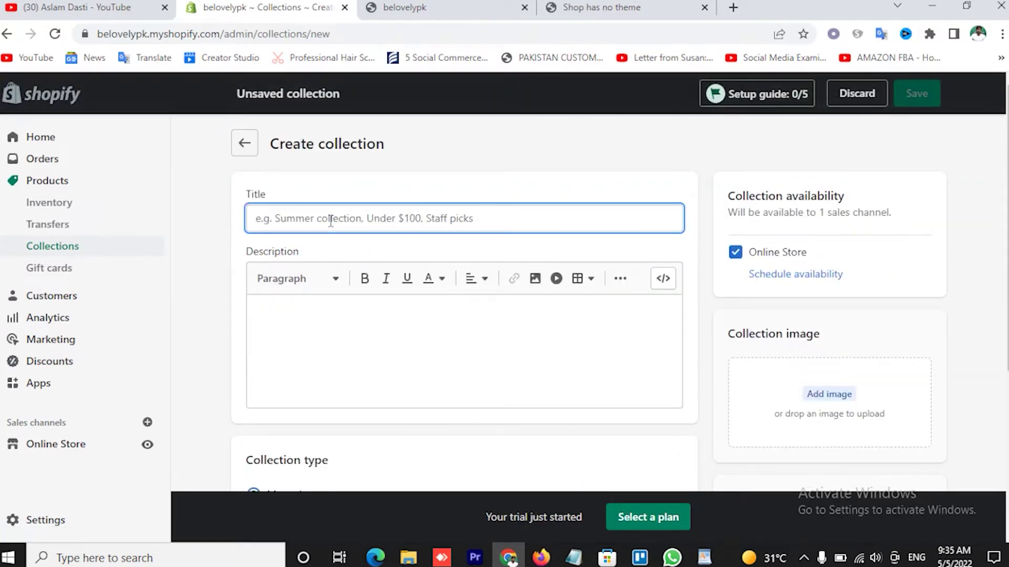
{"action": "type", "text": "W"}
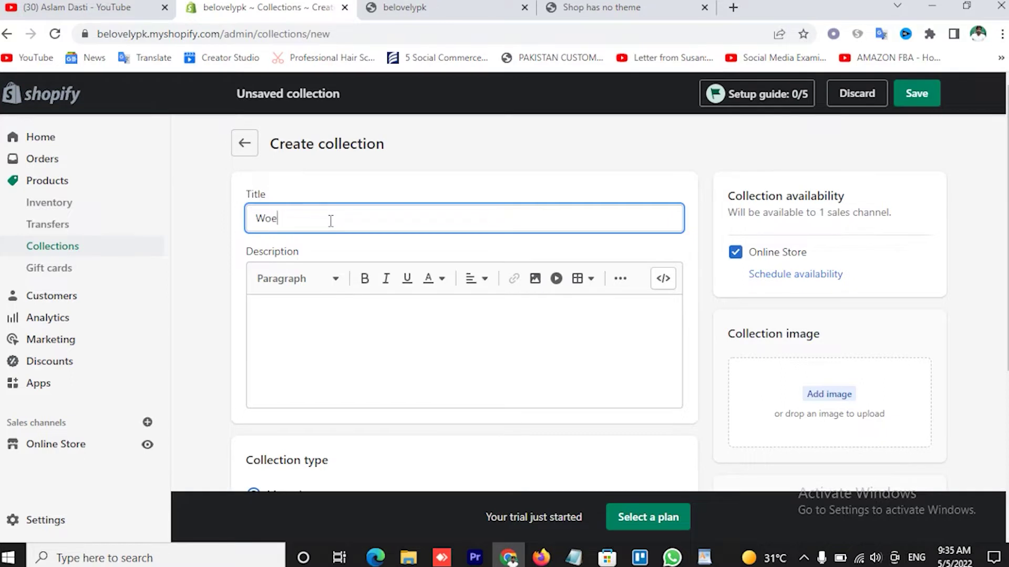
{"action": "type", "text": "omen"}
{"action": "left_click", "coordinate": [915, 108]}
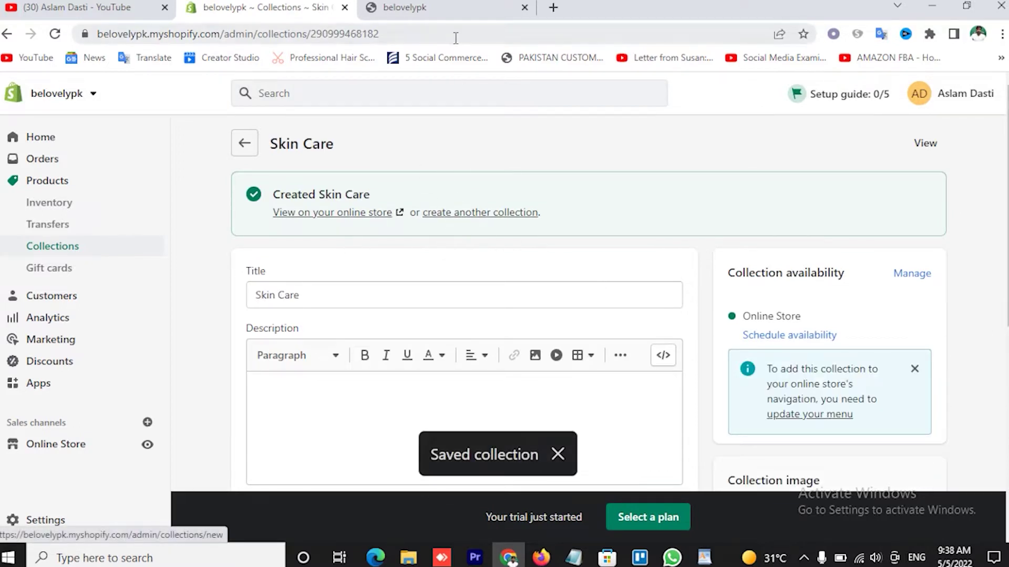
- Check the header links on the live storefront, and open the online store's Main menu in the navigation settings
{"action": "left_click", "coordinate": [412, 16]}
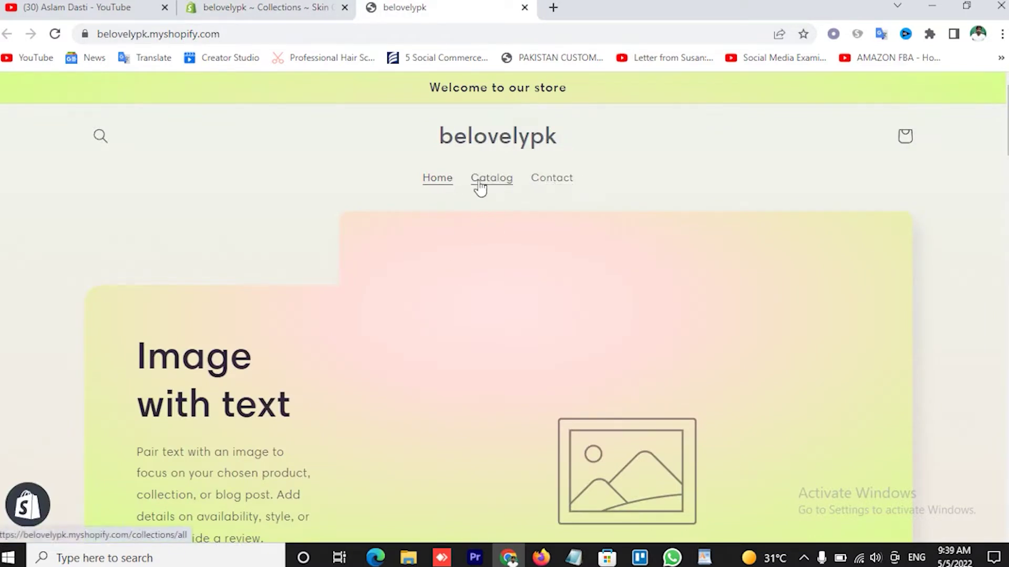
{"action": "left_click", "coordinate": [247, 5]}
{"action": "scroll", "coordinate": [144, 365], "scroll_direction": "down", "scroll_amount": 3}
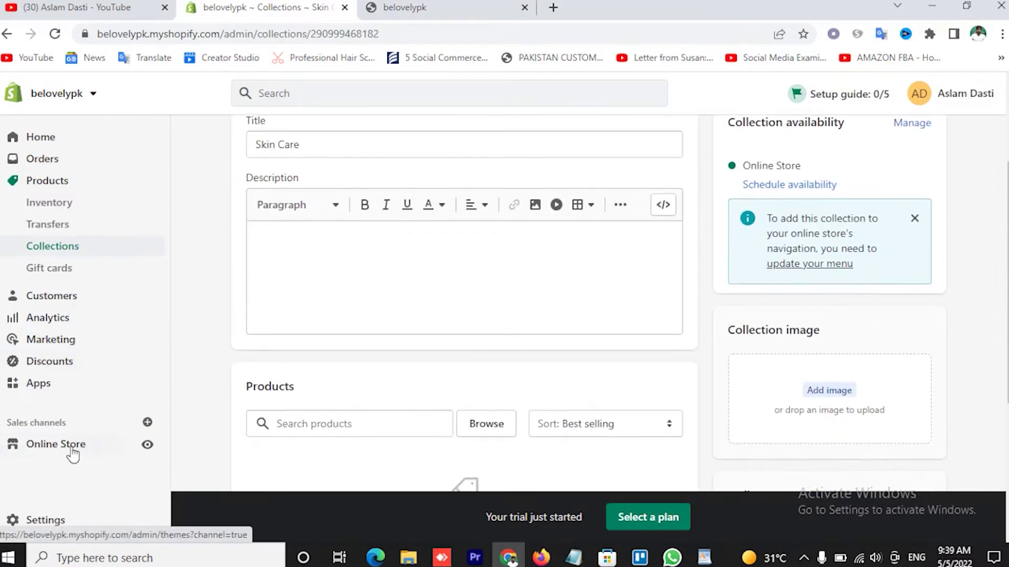
{"action": "left_click", "coordinate": [58, 451]}
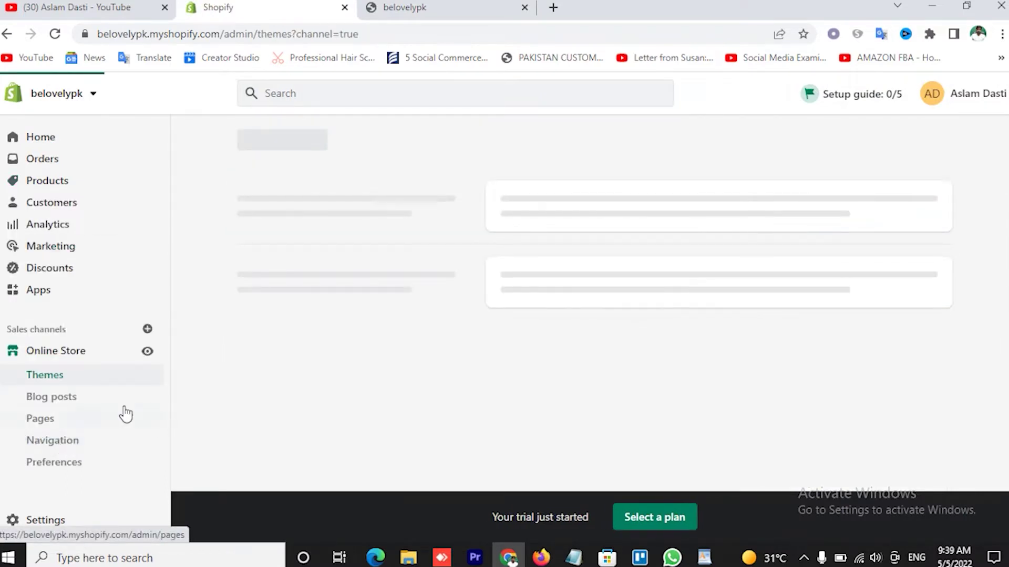
{"action": "left_click", "coordinate": [54, 447]}
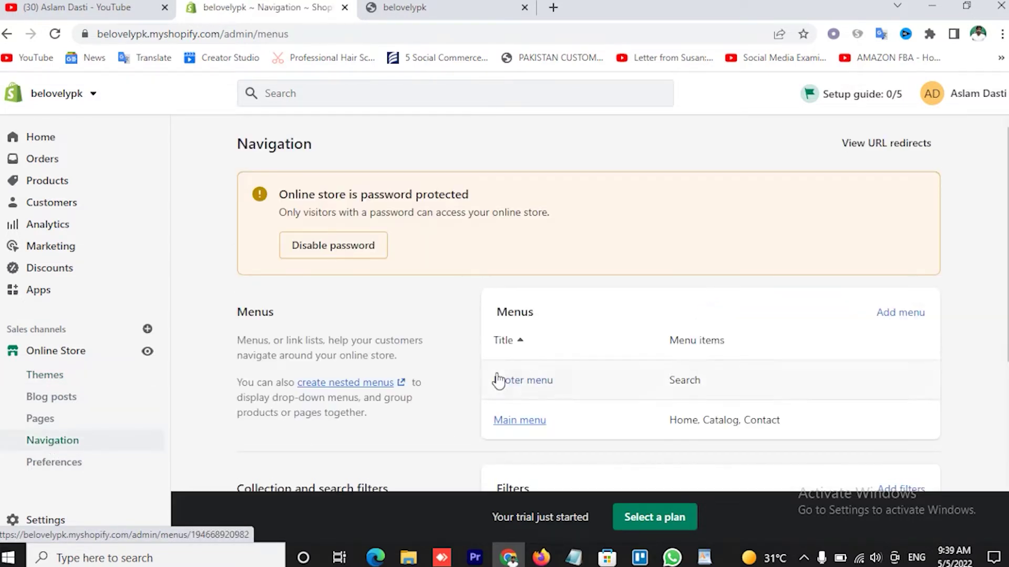
{"action": "scroll", "coordinate": [635, 366], "scroll_direction": "down", "scroll_amount": 3}
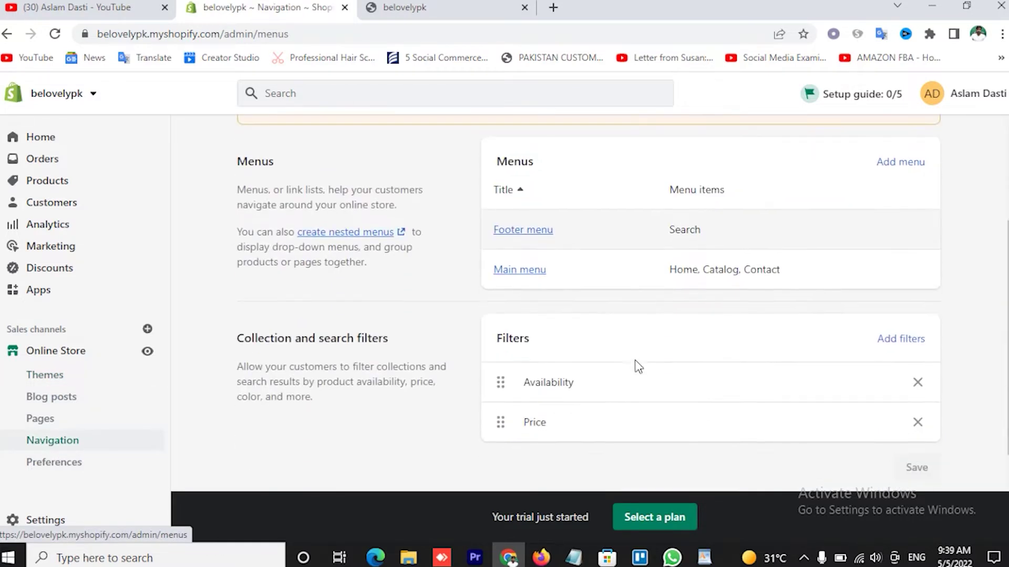
{"action": "left_click", "coordinate": [526, 273]}
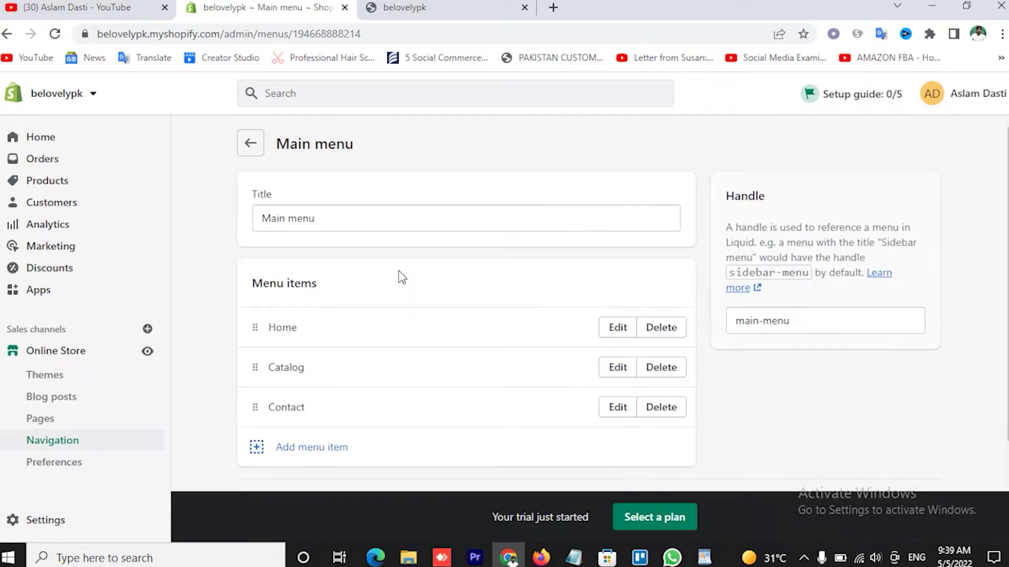
- Remove the Catalog and Contact items from the Main menu, keeping only Home
{"action": "scroll", "coordinate": [442, 286], "scroll_direction": "down", "scroll_amount": 1}
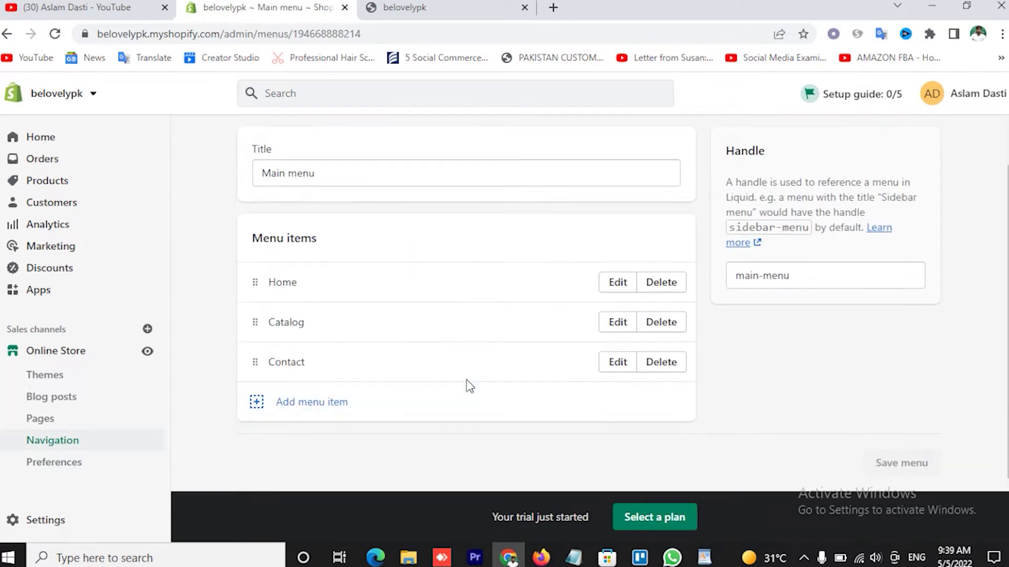
{"action": "left_click", "coordinate": [663, 325]}
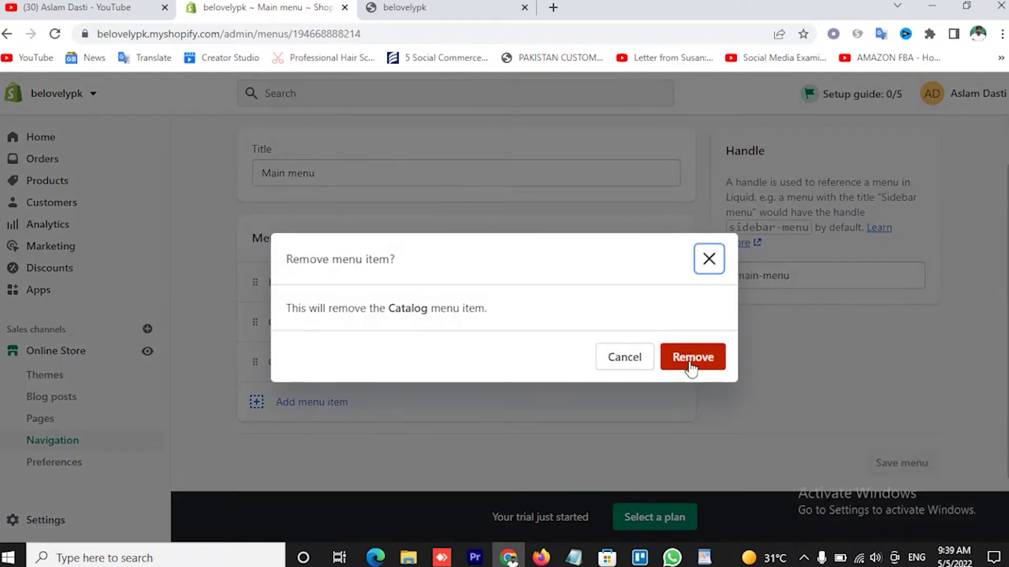
{"action": "left_click", "coordinate": [709, 258]}
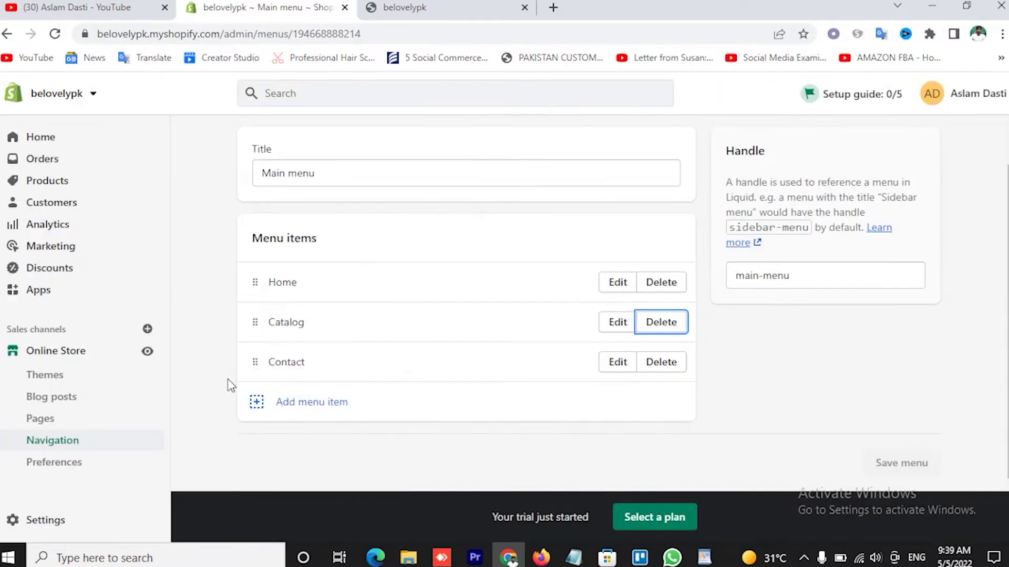
{"action": "left_click", "coordinate": [666, 325]}
{"action": "left_click", "coordinate": [709, 357]}
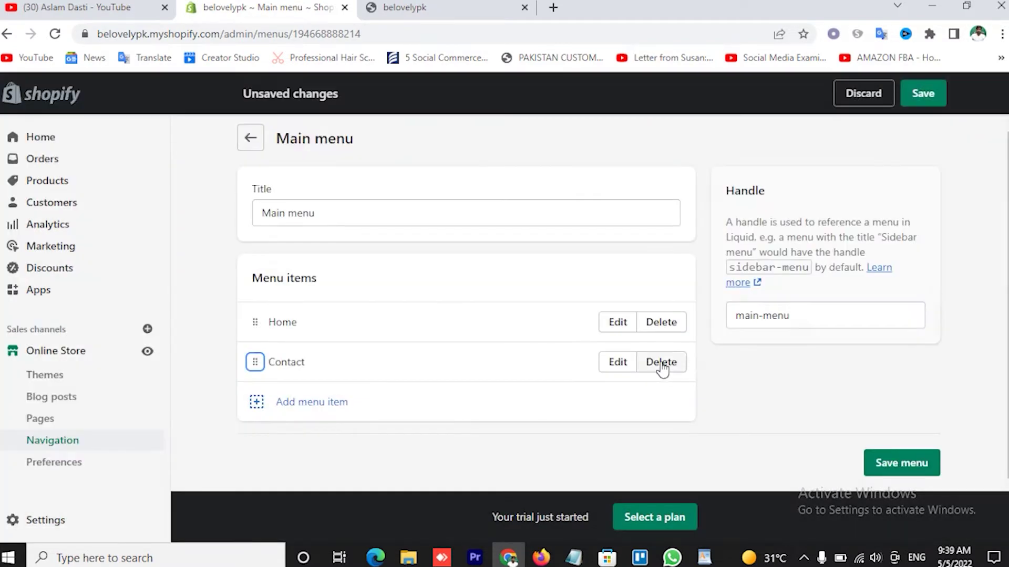
{"action": "left_click", "coordinate": [664, 364]}
{"action": "left_click", "coordinate": [710, 358]}
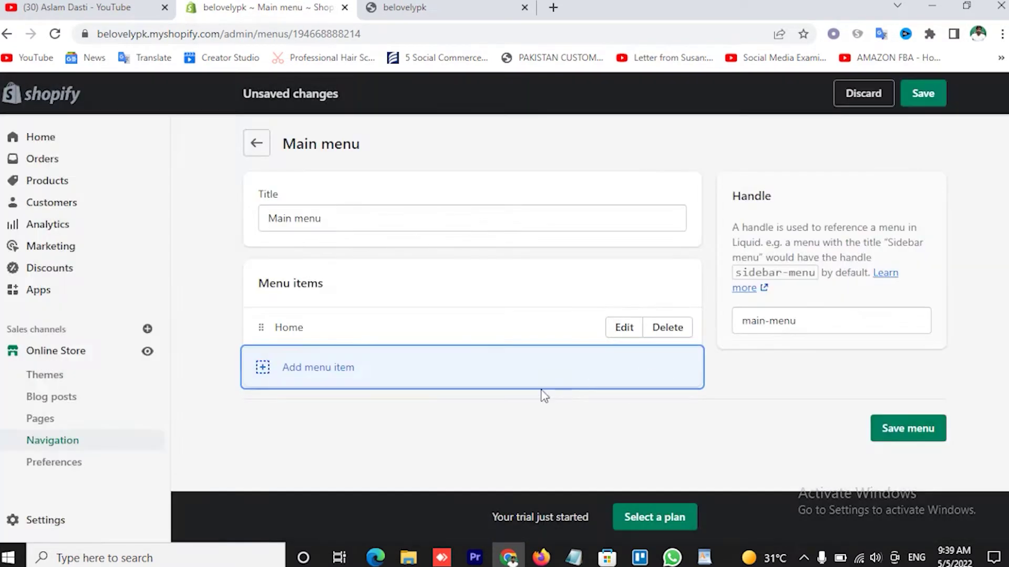
- Add a menu item named Makeup to the Main menu, linked to the Makeup collection
{"action": "left_click", "coordinate": [261, 371]}
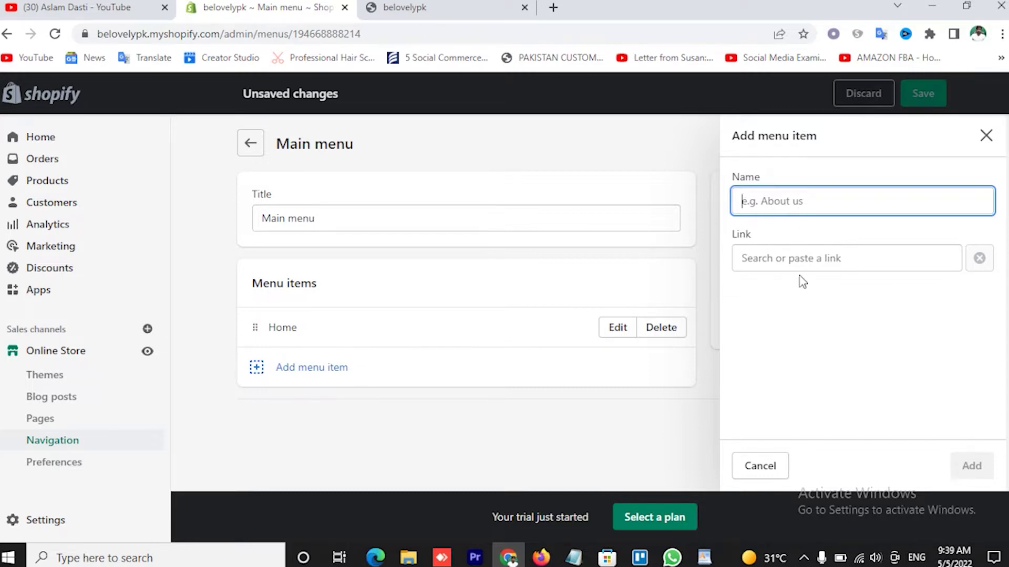
{"action": "left_click", "coordinate": [788, 261]}
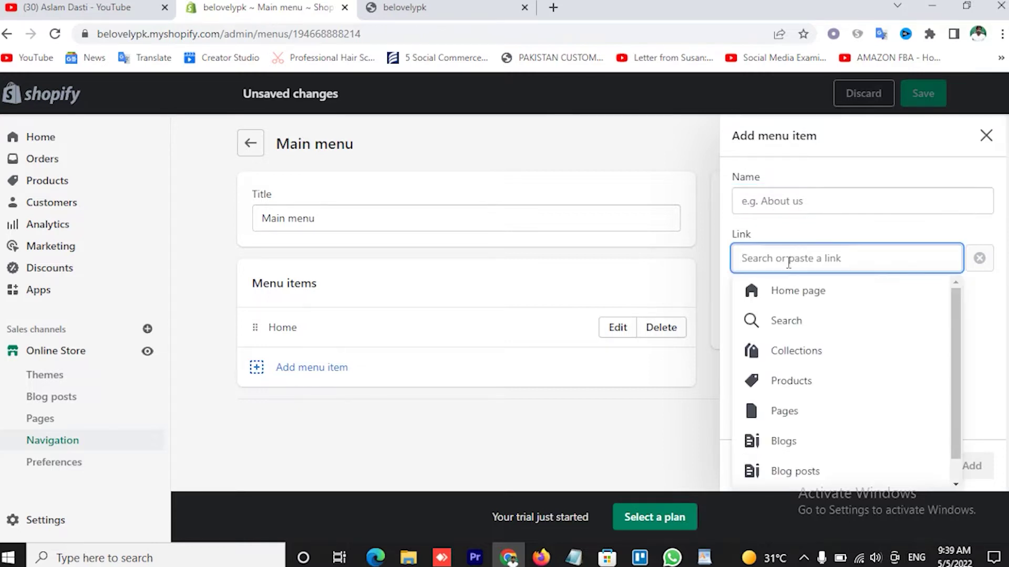
{"action": "left_click", "coordinate": [790, 358]}
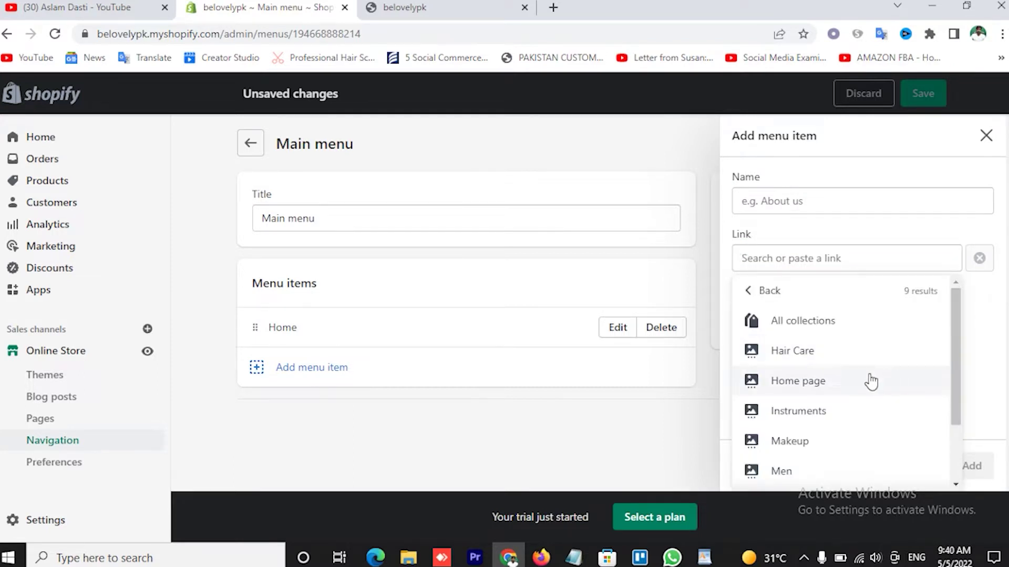
{"action": "left_click", "coordinate": [786, 442]}
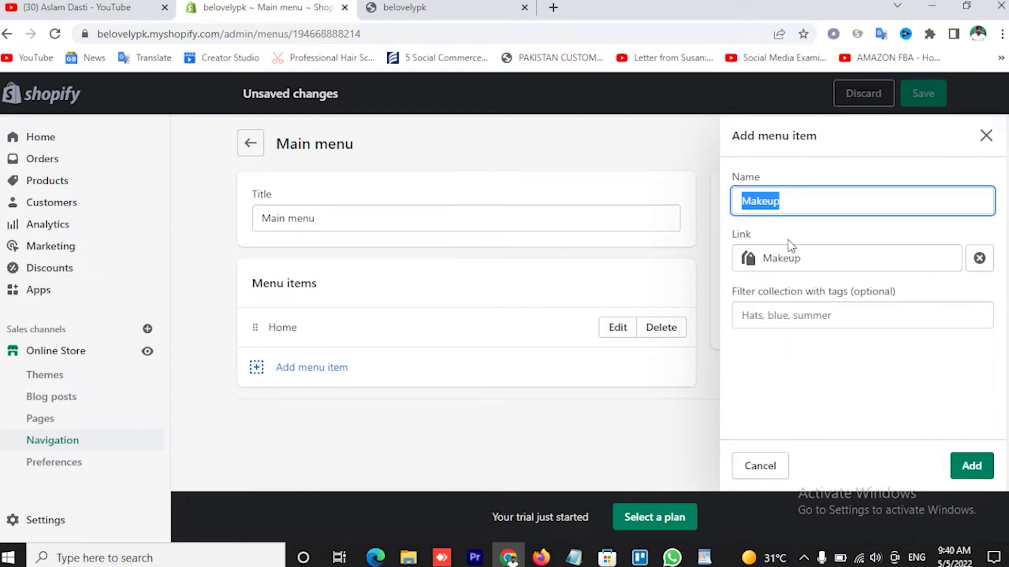
{"action": "left_click", "coordinate": [807, 204]}
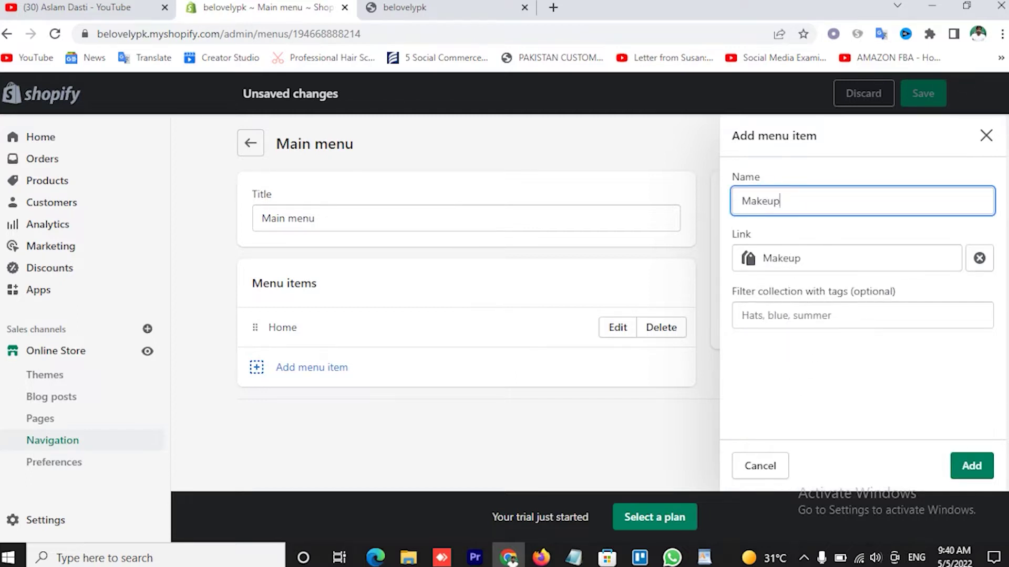
{"action": "left_click", "coordinate": [972, 466]}
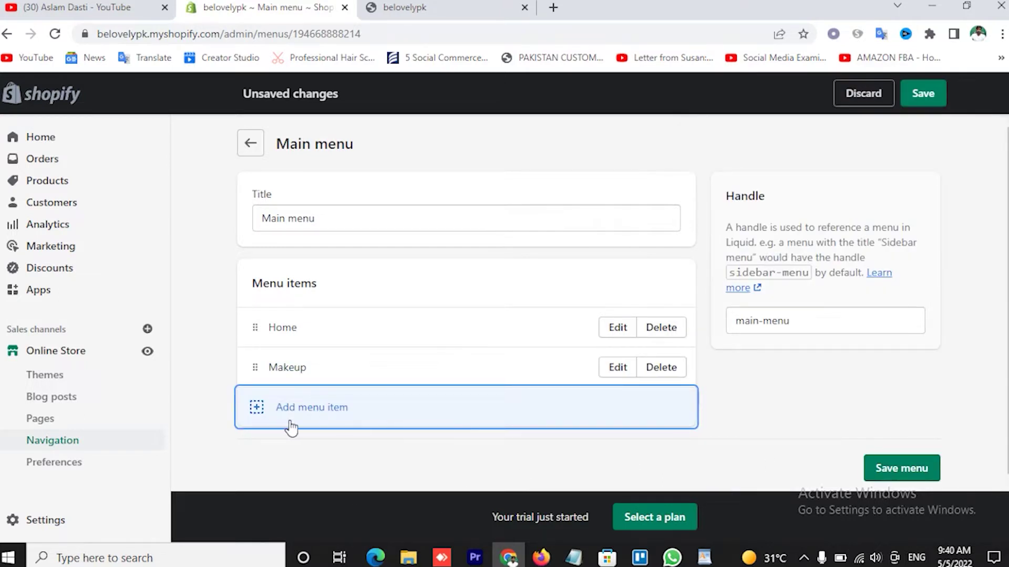
- Add a Hair Care menu item linked to the Hair Care collection
{"action": "left_click", "coordinate": [256, 410]}
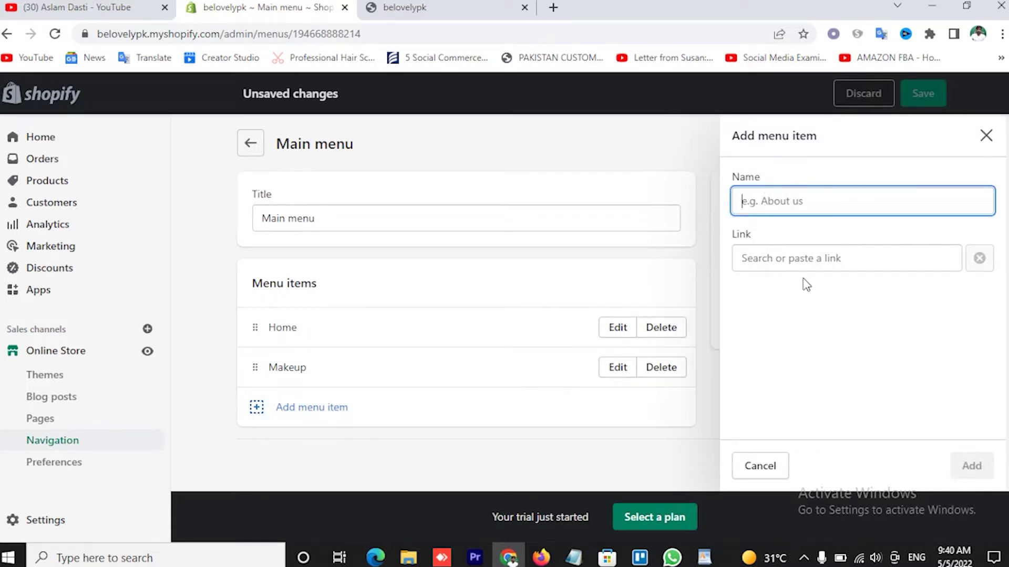
{"action": "left_click", "coordinate": [788, 260]}
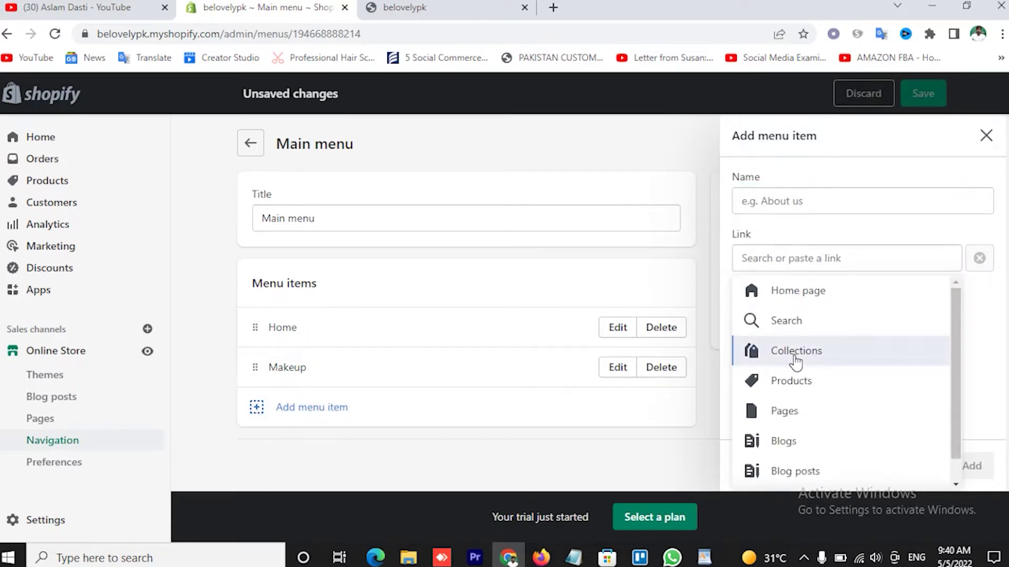
{"action": "left_click", "coordinate": [794, 353]}
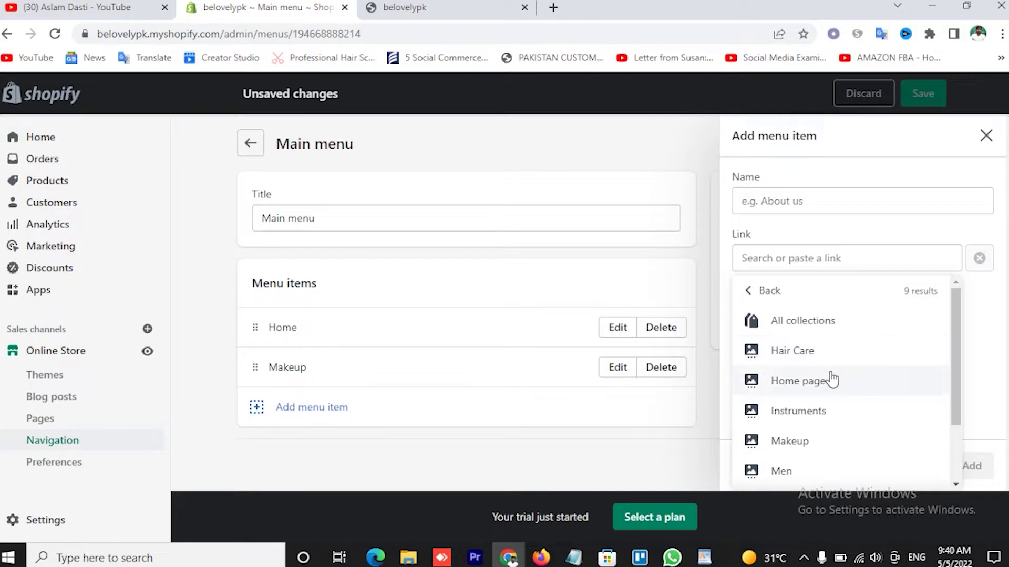
{"action": "left_click", "coordinate": [786, 352]}
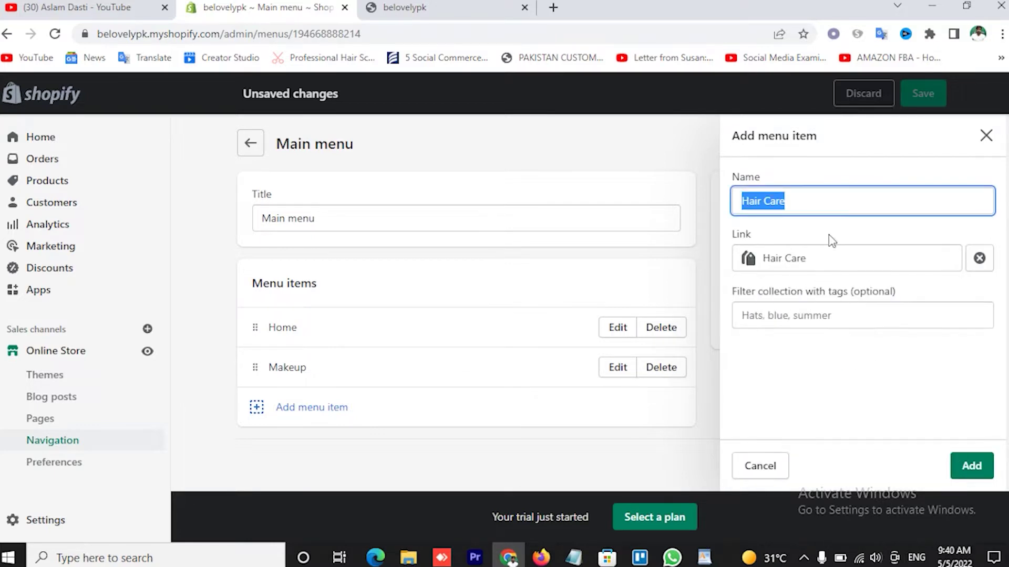
{"action": "left_click", "coordinate": [973, 469]}
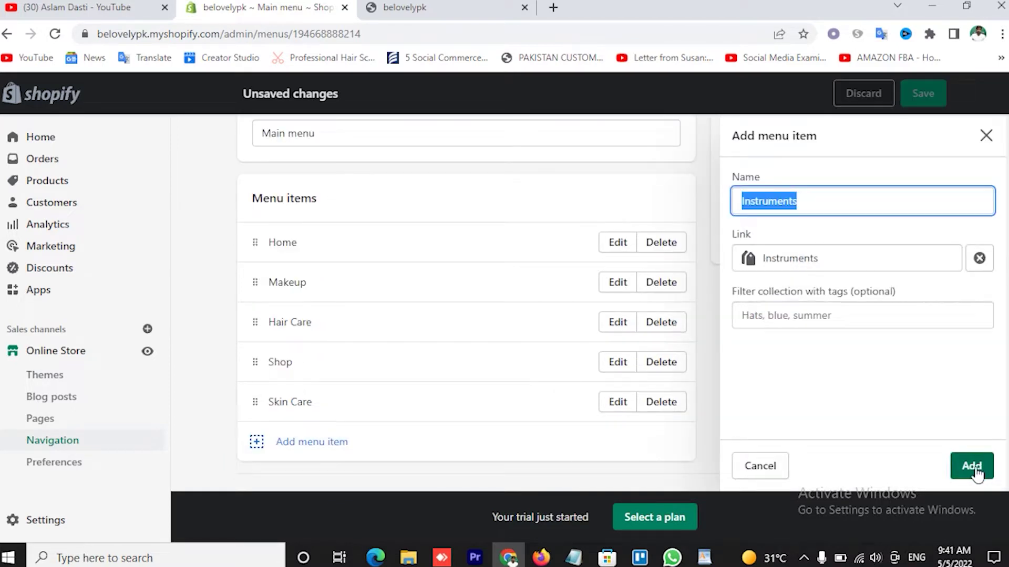
- Add the Instruments collection item to the menu and move Shop directly below Home
{"action": "left_click", "coordinate": [974, 469]}
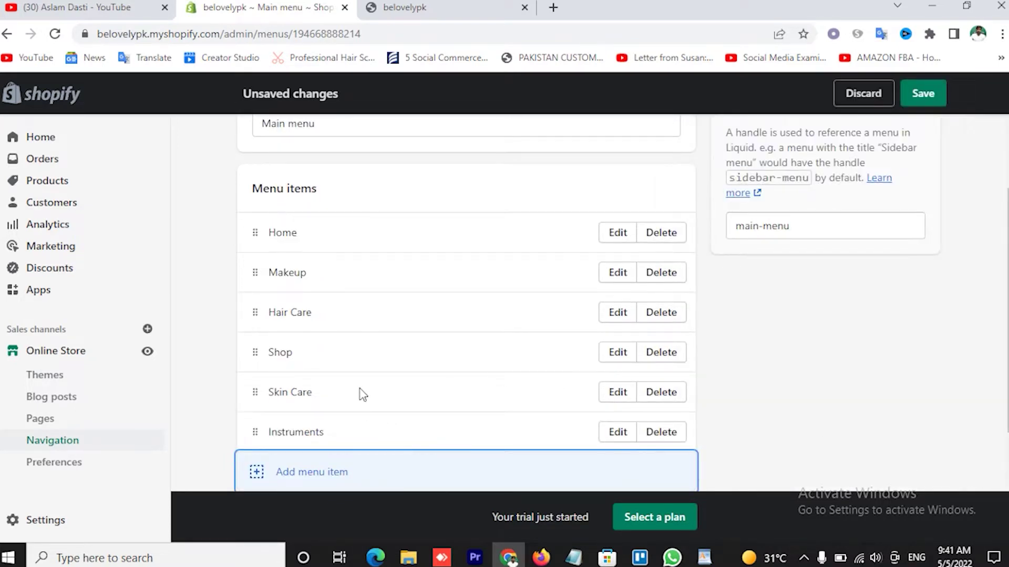
{"action": "scroll", "coordinate": [363, 315], "scroll_direction": "down", "scroll_amount": 2}
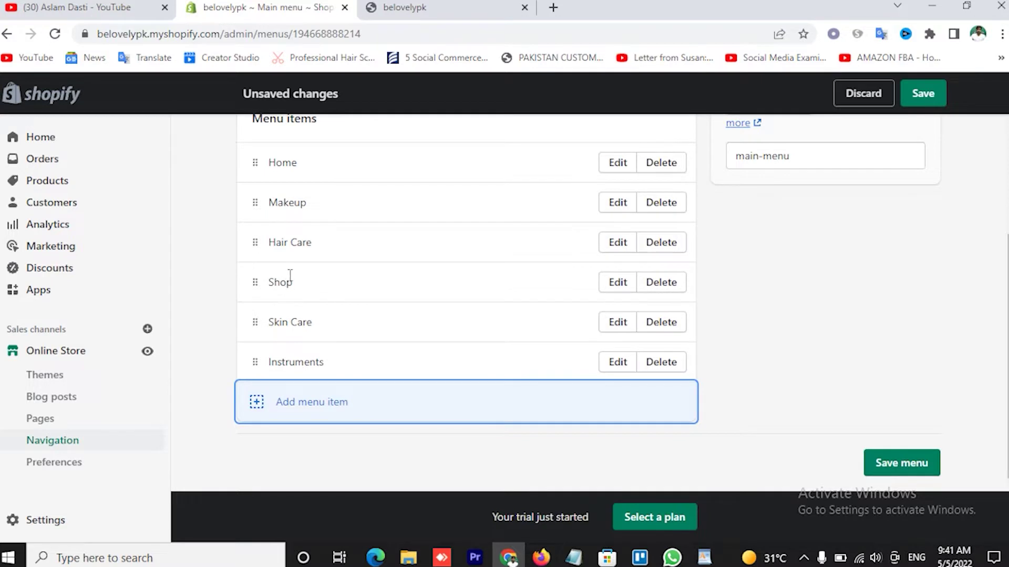
{"action": "scroll", "coordinate": [345, 290], "scroll_direction": "up", "scroll_amount": 1}
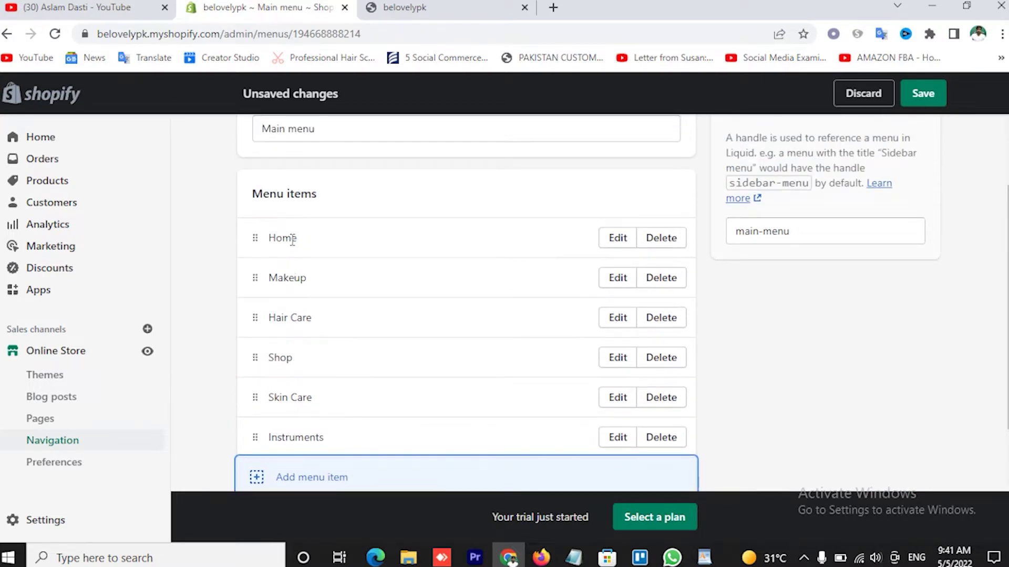
{"action": "left_click_drag", "start_coordinate": [254, 352], "coordinate": [255, 303]}
- Add a Men menu item linked to the Men collection
{"action": "scroll", "coordinate": [307, 293], "scroll_direction": "down", "scroll_amount": 2}
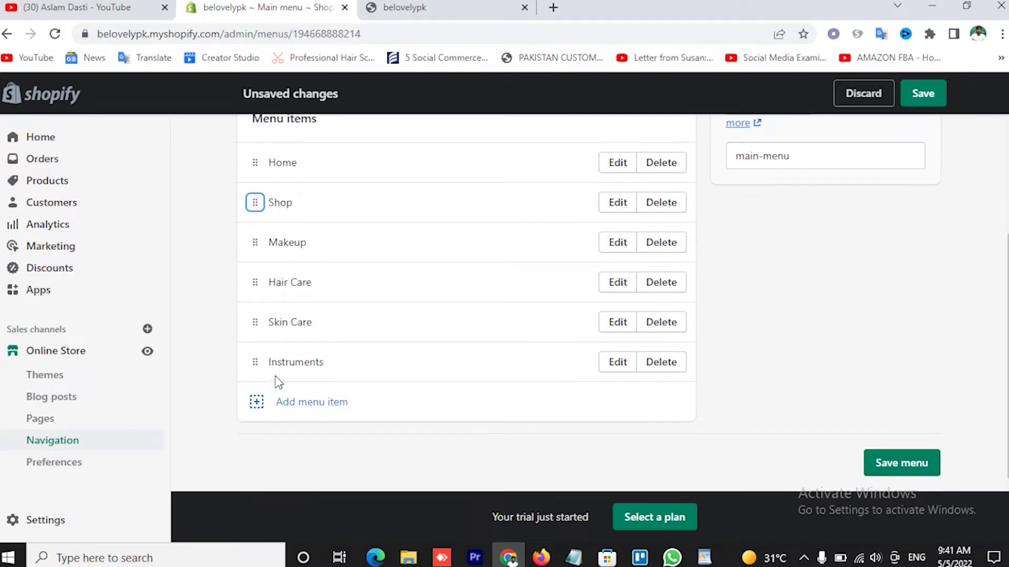
{"action": "left_click", "coordinate": [291, 412]}
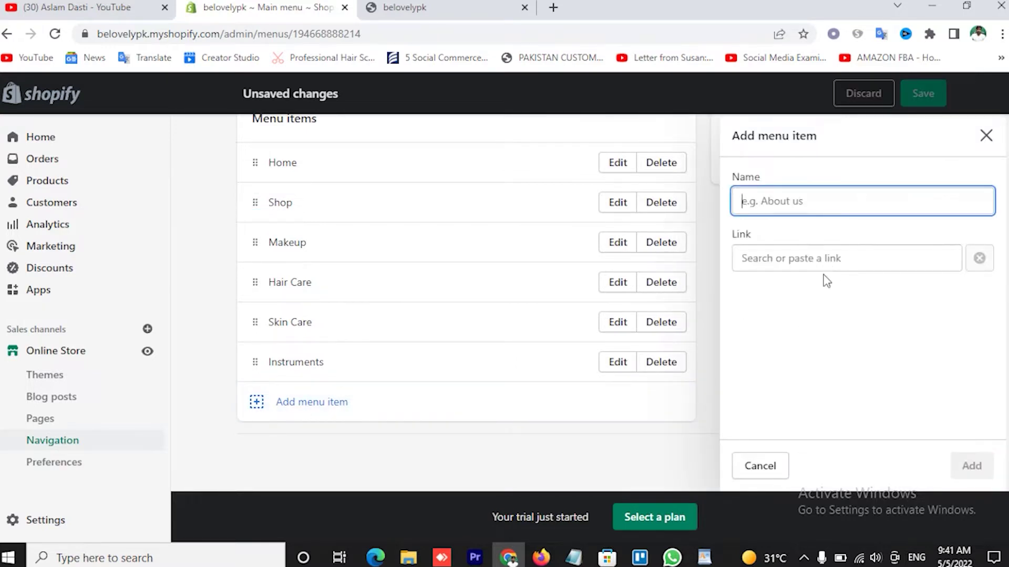
{"action": "left_click", "coordinate": [803, 262]}
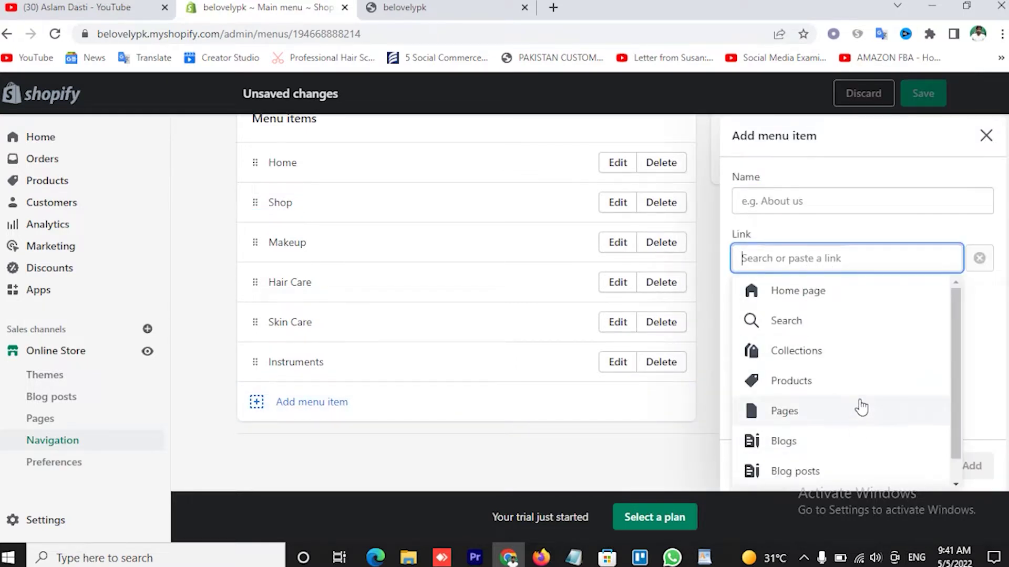
{"action": "scroll", "coordinate": [860, 408], "scroll_direction": "down", "scroll_amount": 1}
{"action": "left_click", "coordinate": [793, 327]}
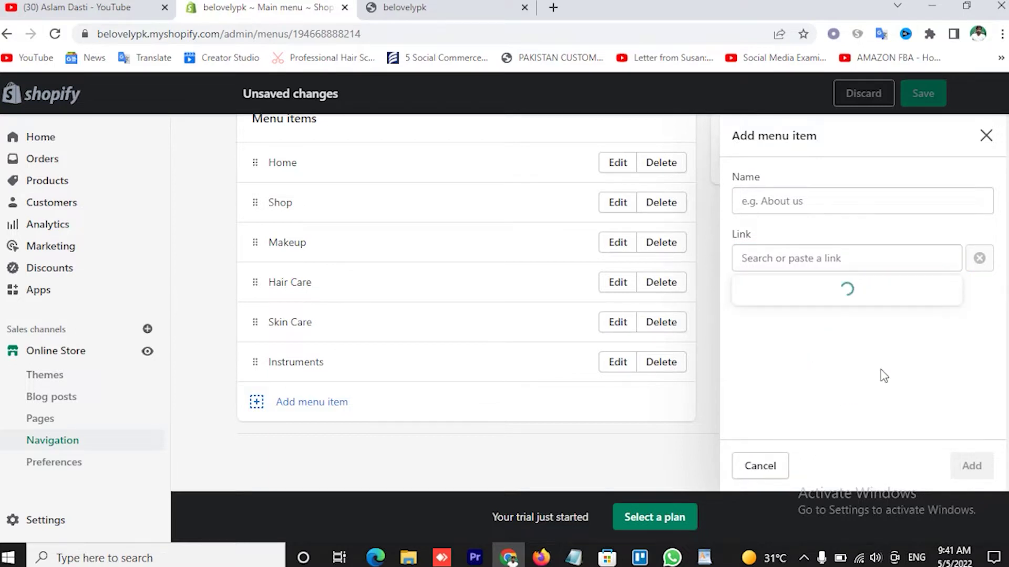
{"action": "scroll", "coordinate": [872, 381], "scroll_direction": "down", "scroll_amount": 2}
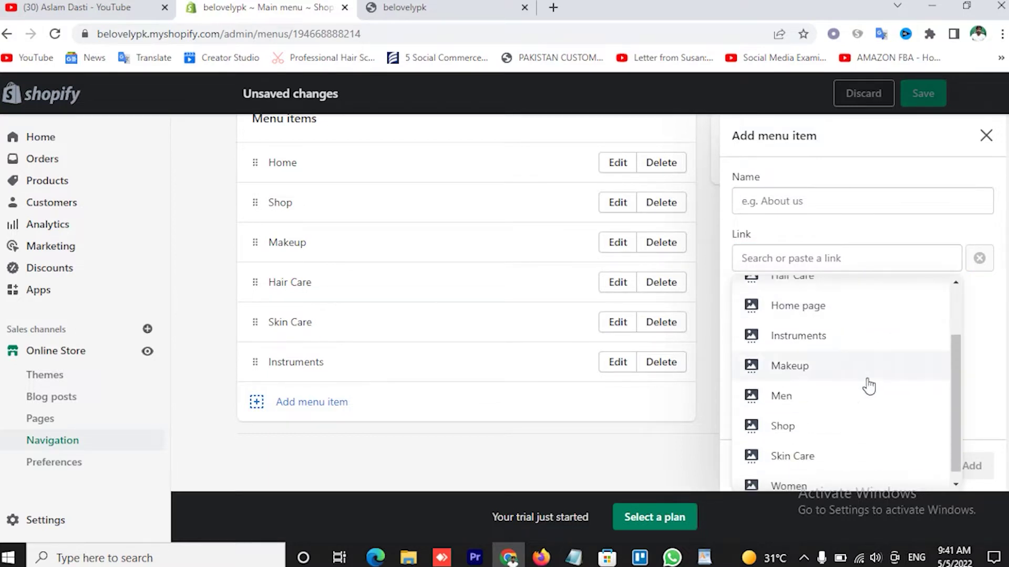
{"action": "left_click", "coordinate": [789, 398]}
{"action": "left_click", "coordinate": [970, 466]}
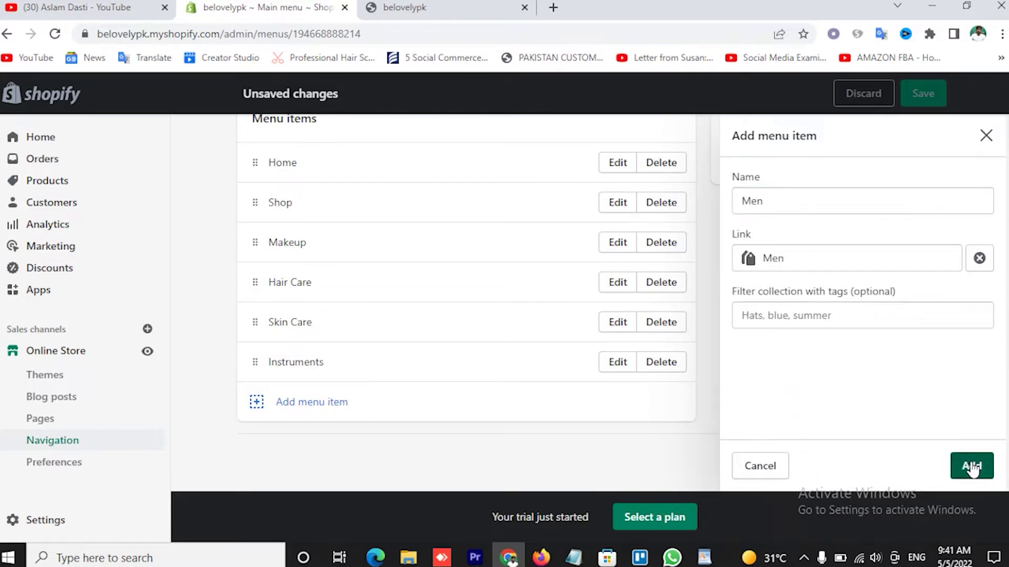
- Add a Women menu item linked to the Women collection
{"action": "left_click", "coordinate": [258, 447]}
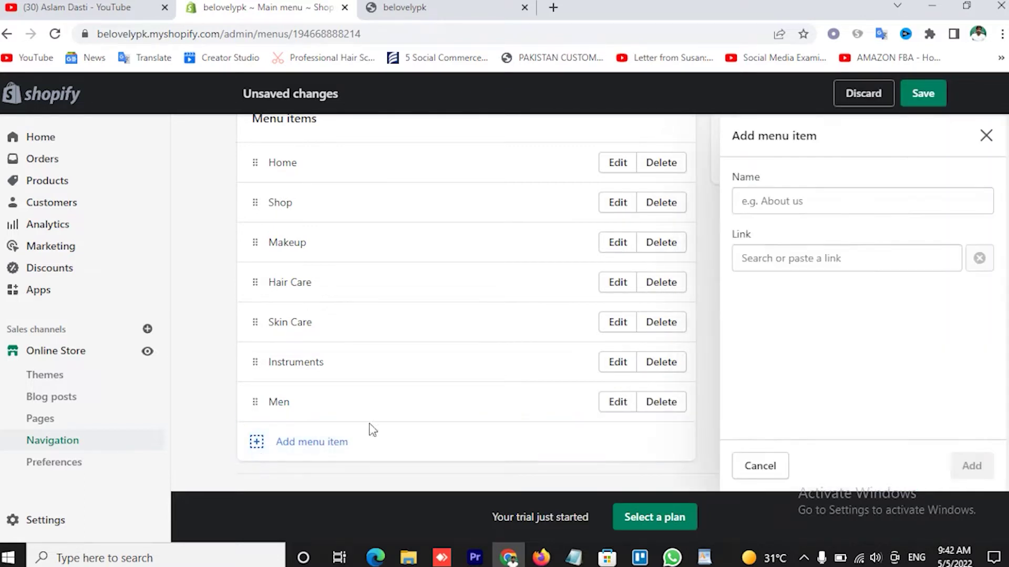
{"action": "left_click", "coordinate": [793, 268]}
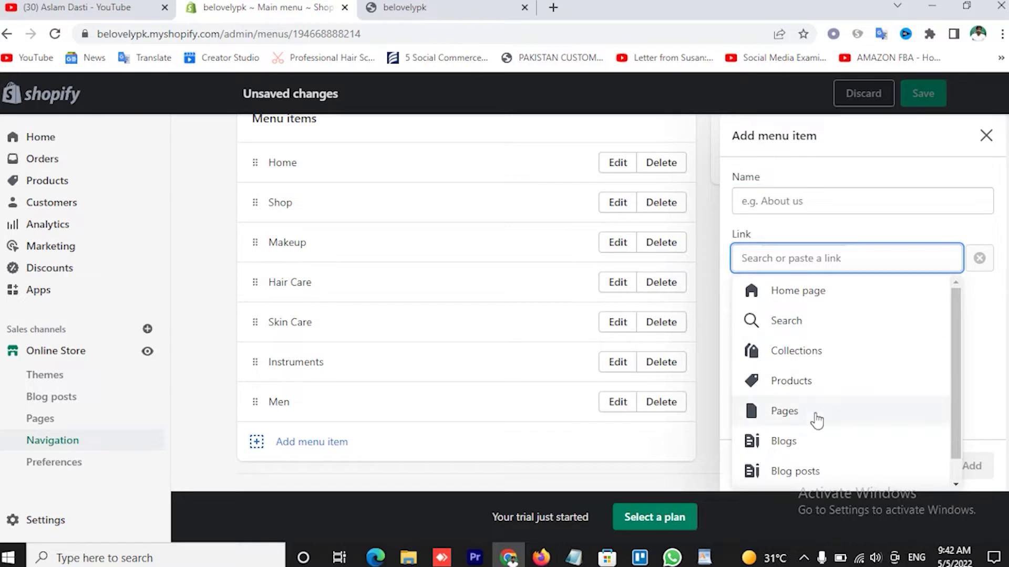
{"action": "left_click", "coordinate": [799, 353]}
{"action": "scroll", "coordinate": [846, 382], "scroll_direction": "down", "scroll_amount": 2}
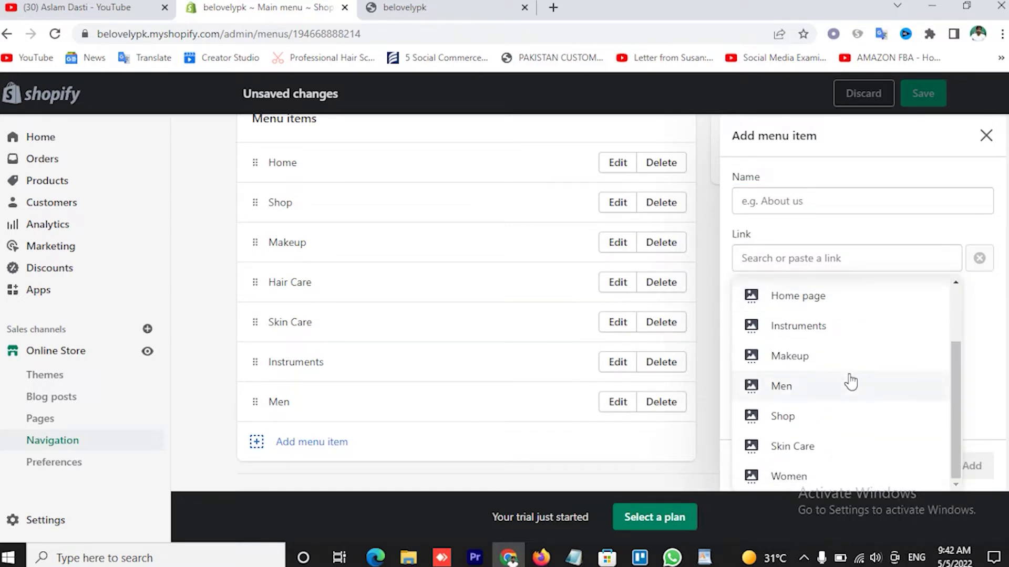
{"action": "left_click", "coordinate": [787, 476]}
{"action": "left_click", "coordinate": [972, 466]}
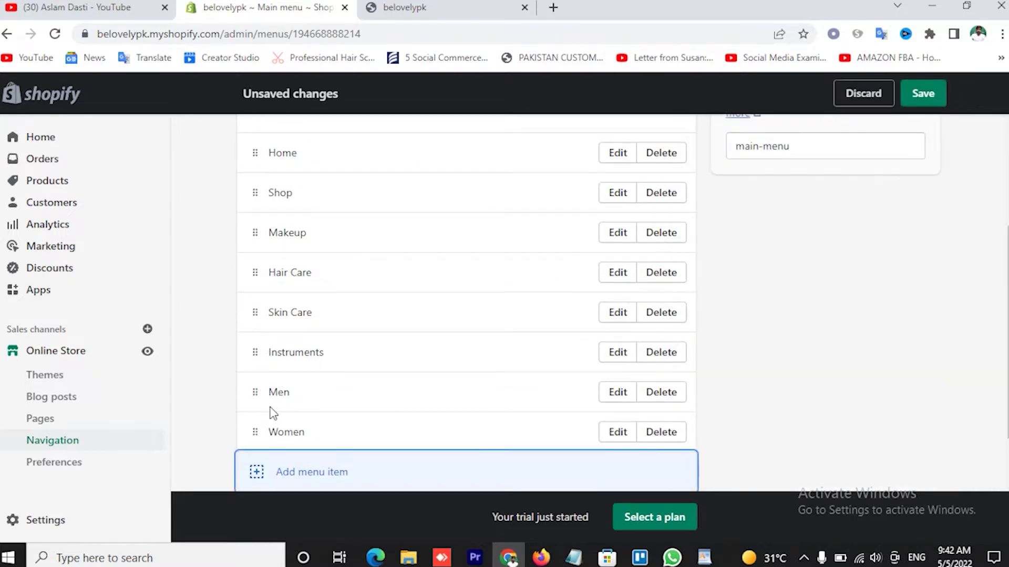
- Nest Men and Women side by side as sub-items of Instruments, and save the Main menu
{"action": "left_click_drag", "start_coordinate": [261, 395], "coordinate": [301, 399]}
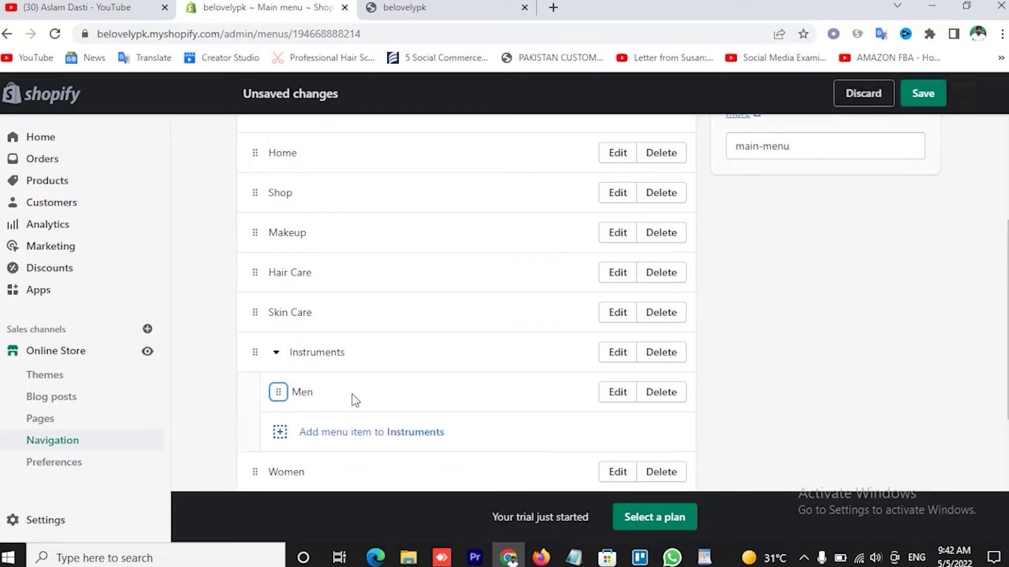
{"action": "scroll", "coordinate": [352, 401], "scroll_direction": "down", "scroll_amount": 1}
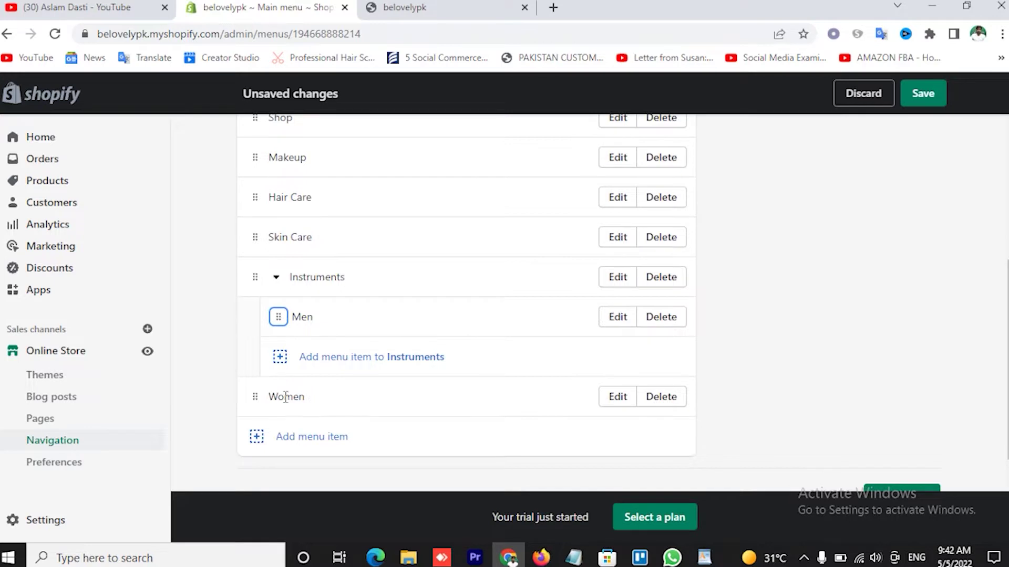
{"action": "left_click_drag", "start_coordinate": [260, 399], "coordinate": [315, 373]}
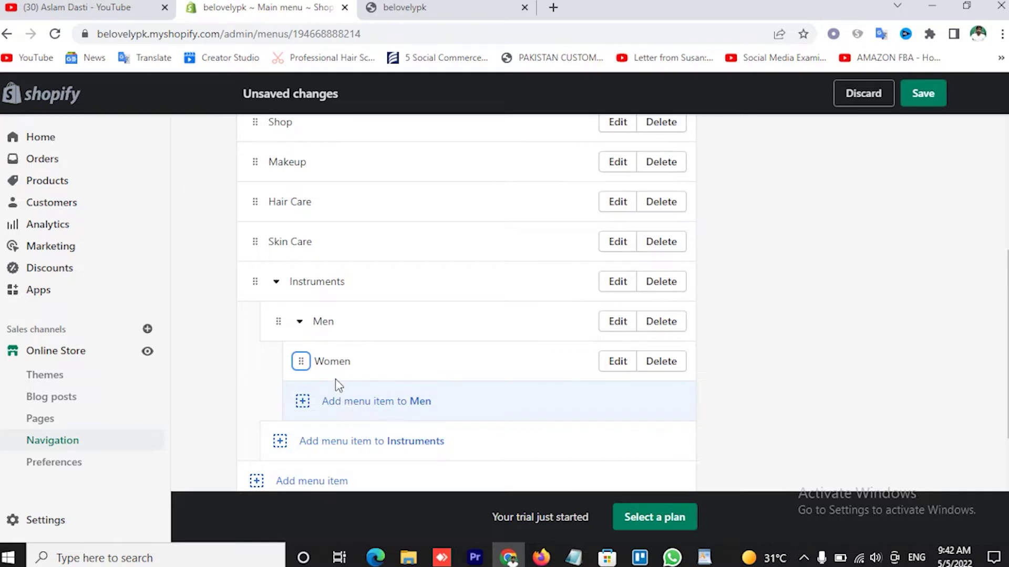
{"action": "left_click_drag", "start_coordinate": [303, 362], "coordinate": [272, 384]}
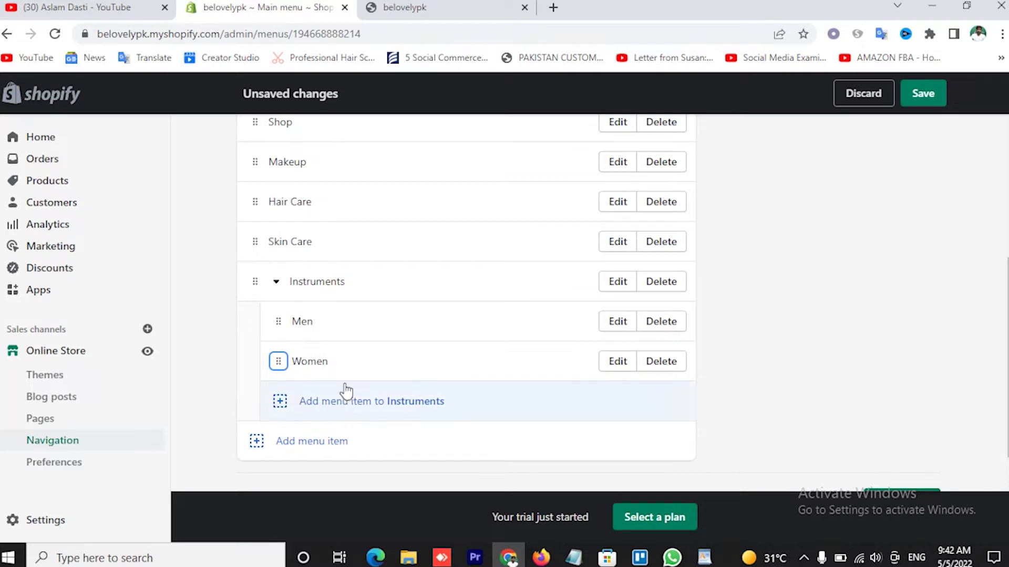
{"action": "scroll", "coordinate": [317, 318], "scroll_direction": "up", "scroll_amount": 3}
{"action": "scroll", "coordinate": [317, 313], "scroll_direction": "up", "scroll_amount": 2}
{"action": "scroll", "coordinate": [319, 318], "scroll_direction": "down", "scroll_amount": 5}
{"action": "scroll", "coordinate": [319, 317], "scroll_direction": "up", "scroll_amount": 5}
{"action": "left_click", "coordinate": [925, 95]}
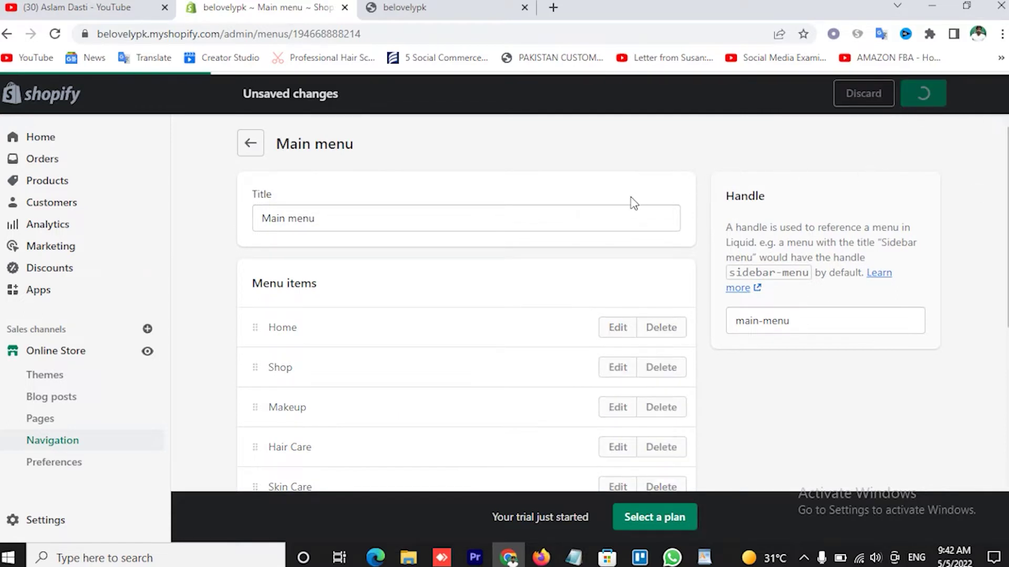
- Check the updated header menu on the live storefront, including the Instruments submenu
{"action": "left_click", "coordinate": [417, 7]}
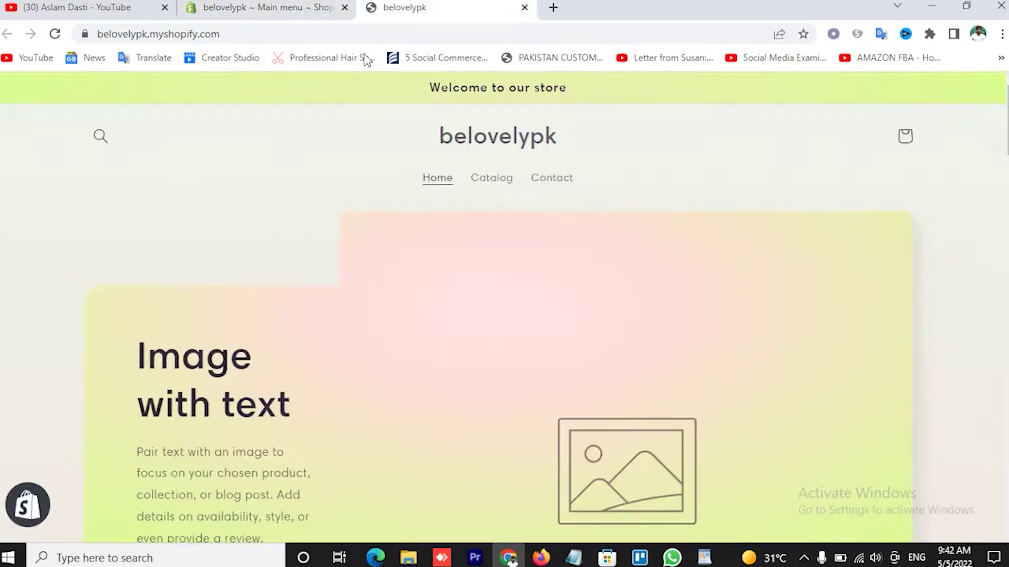
{"action": "left_click", "coordinate": [477, 149]}
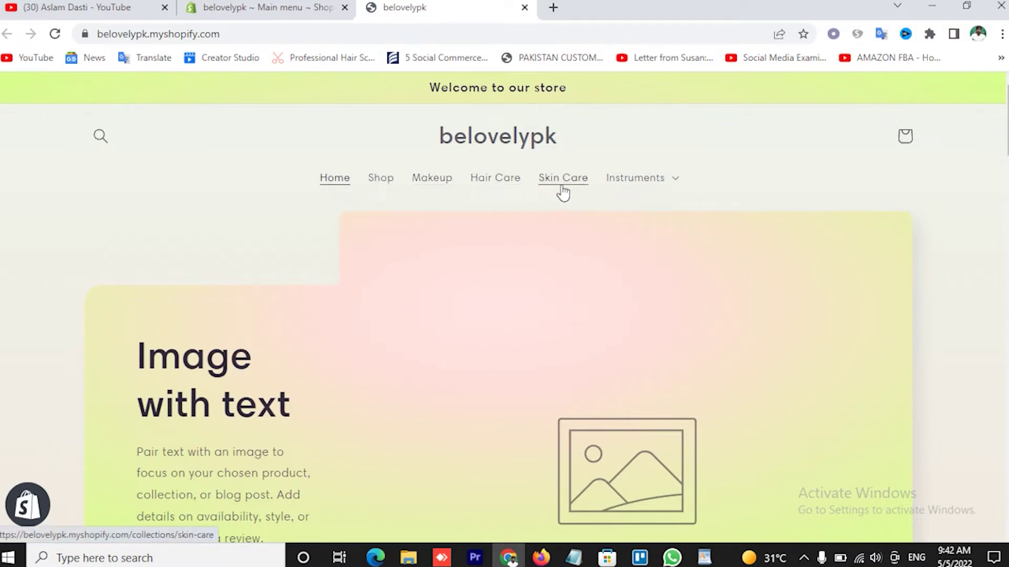
{"action": "left_click", "coordinate": [675, 187]}
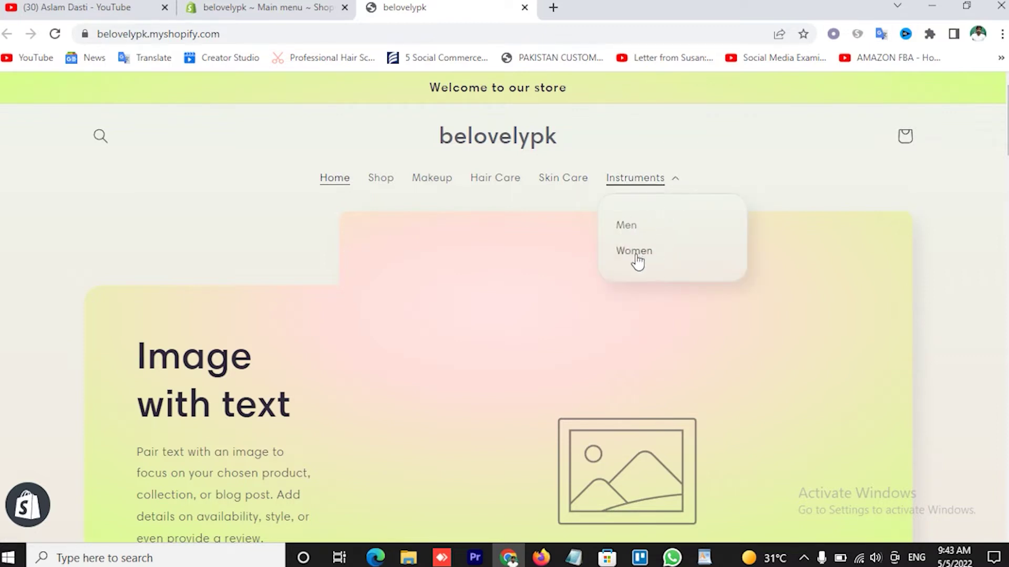
{"action": "left_click", "coordinate": [749, 166]}
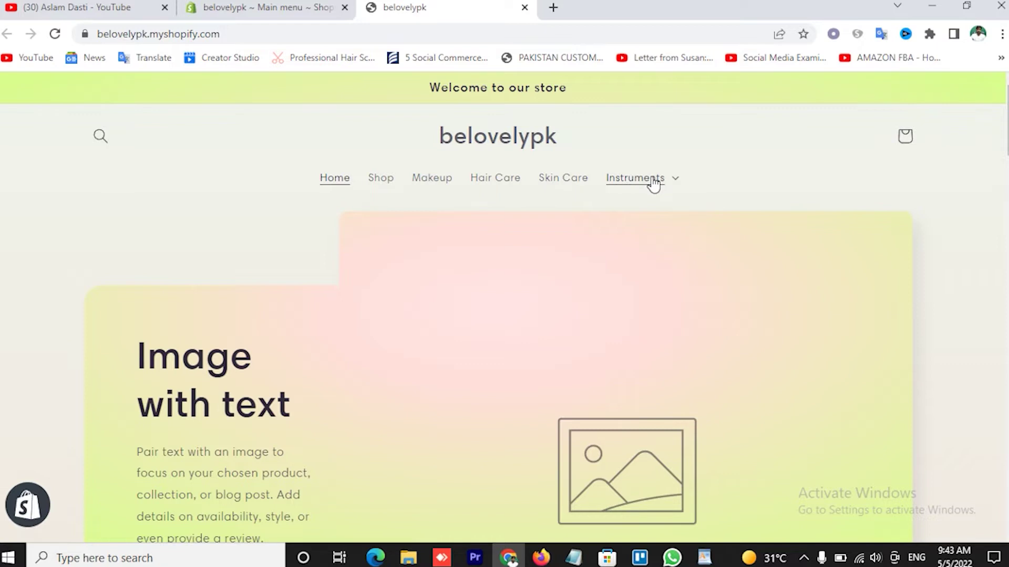
{"action": "left_click", "coordinate": [677, 184]}
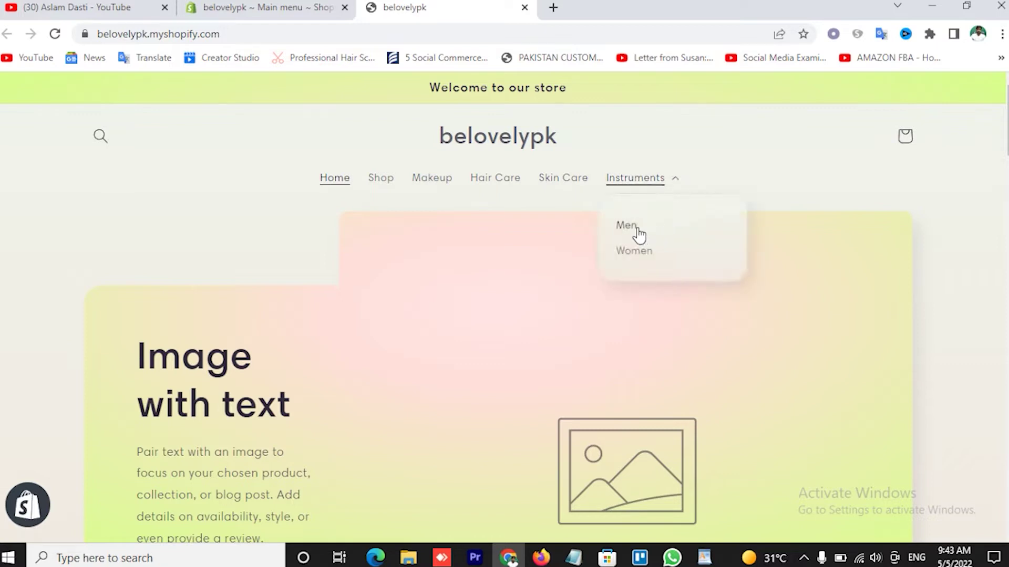
{"action": "left_click", "coordinate": [748, 159]}
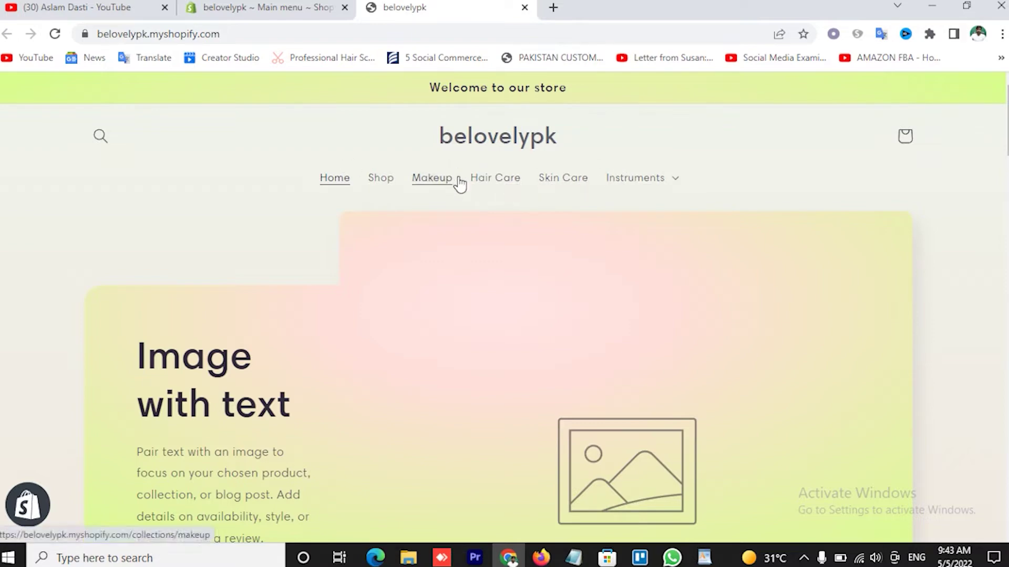
- Examine the footer menu at the end of the live storefront's home page
{"action": "scroll", "coordinate": [522, 206], "scroll_direction": "down", "scroll_amount": 1}
{"action": "scroll", "coordinate": [521, 206], "scroll_direction": "down", "scroll_amount": 20}
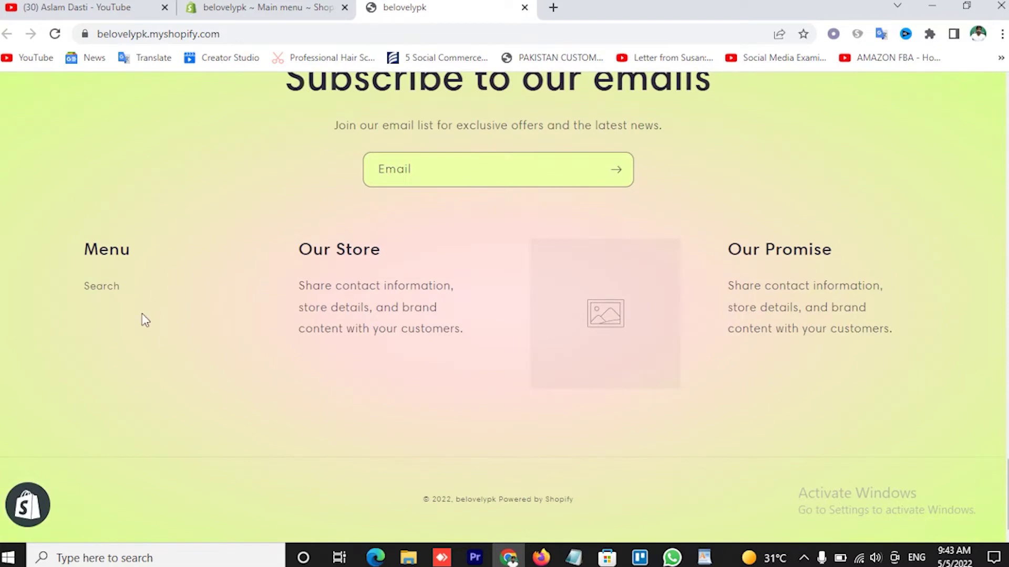
{"action": "scroll", "coordinate": [424, 300], "scroll_direction": "up", "scroll_amount": 10}
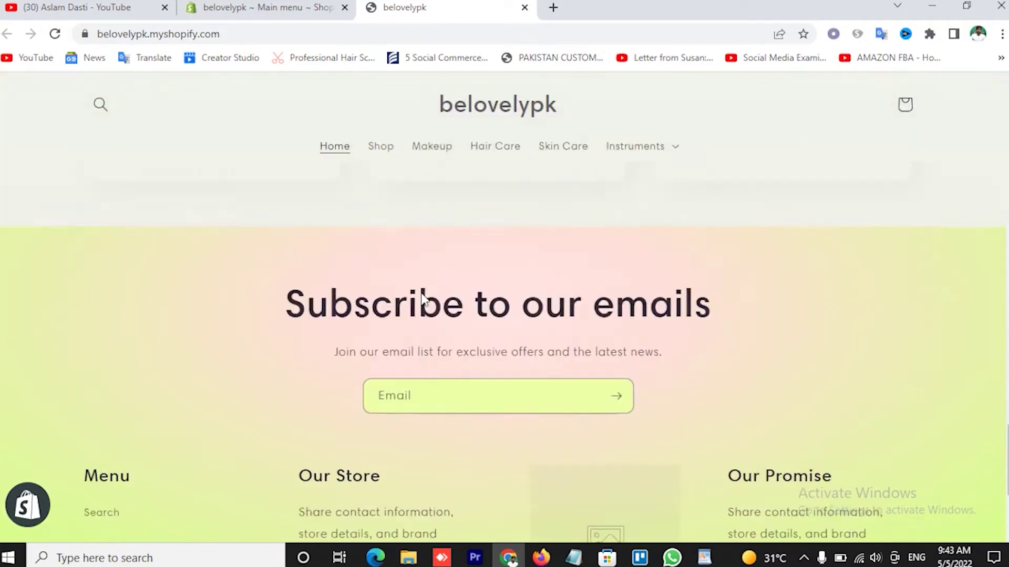
{"action": "scroll", "coordinate": [424, 299], "scroll_direction": "up", "scroll_amount": 5}
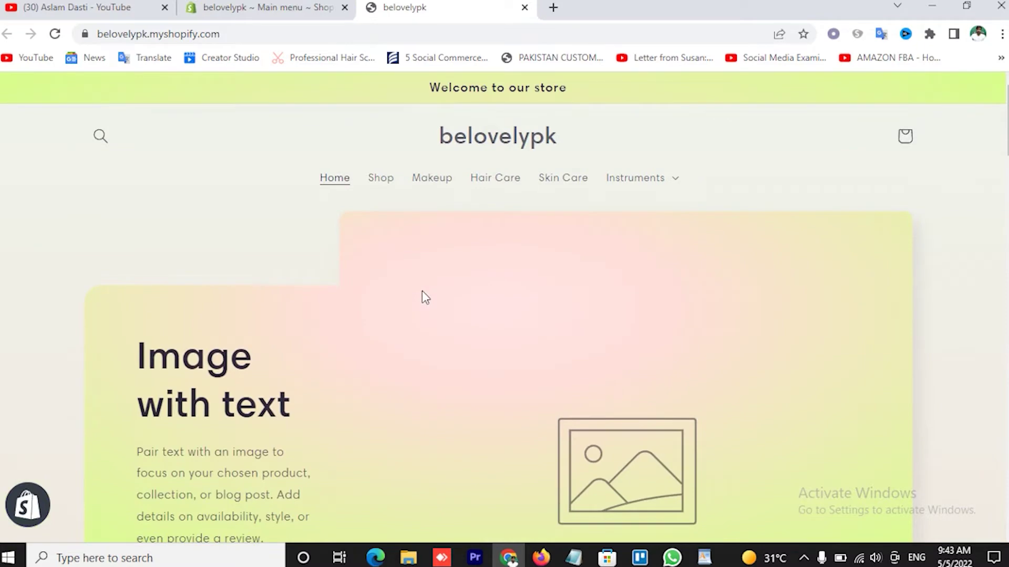
- Return to the store admin, create a new page titled About us, and save it
{"action": "left_click", "coordinate": [266, 14]}
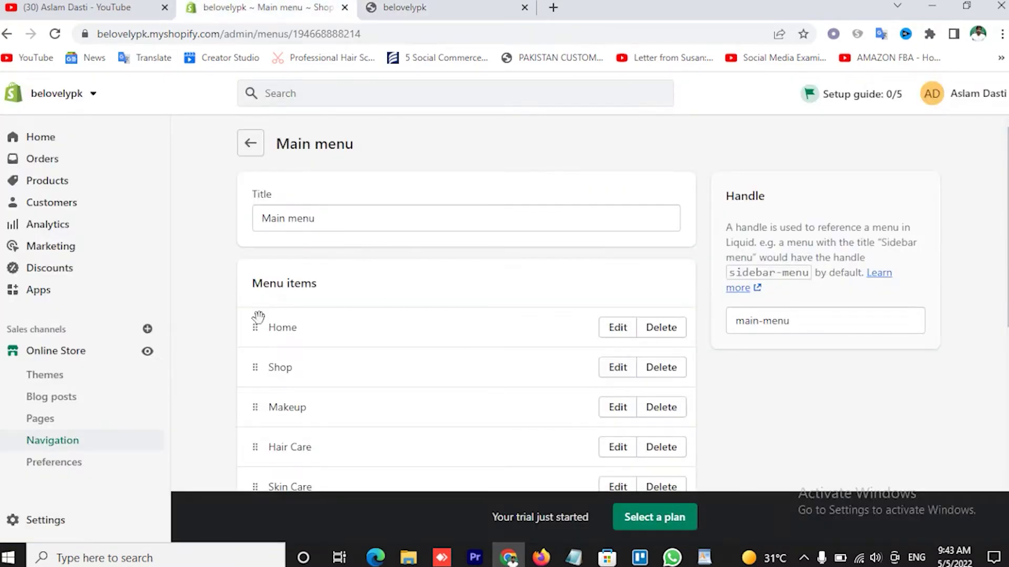
{"action": "scroll", "coordinate": [207, 326], "scroll_direction": "down", "scroll_amount": 1}
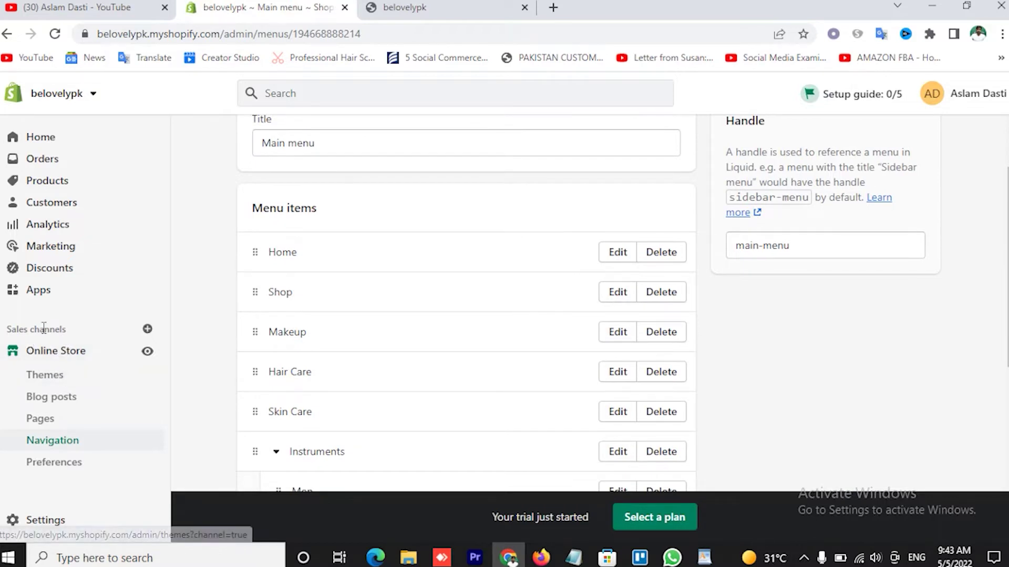
{"action": "left_click", "coordinate": [42, 428]}
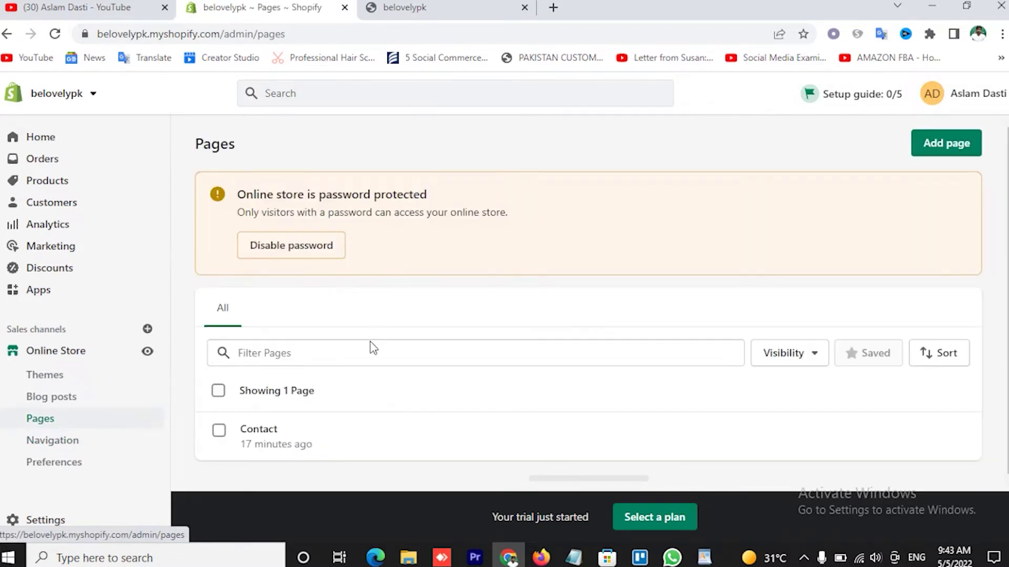
{"action": "left_click", "coordinate": [947, 147]}
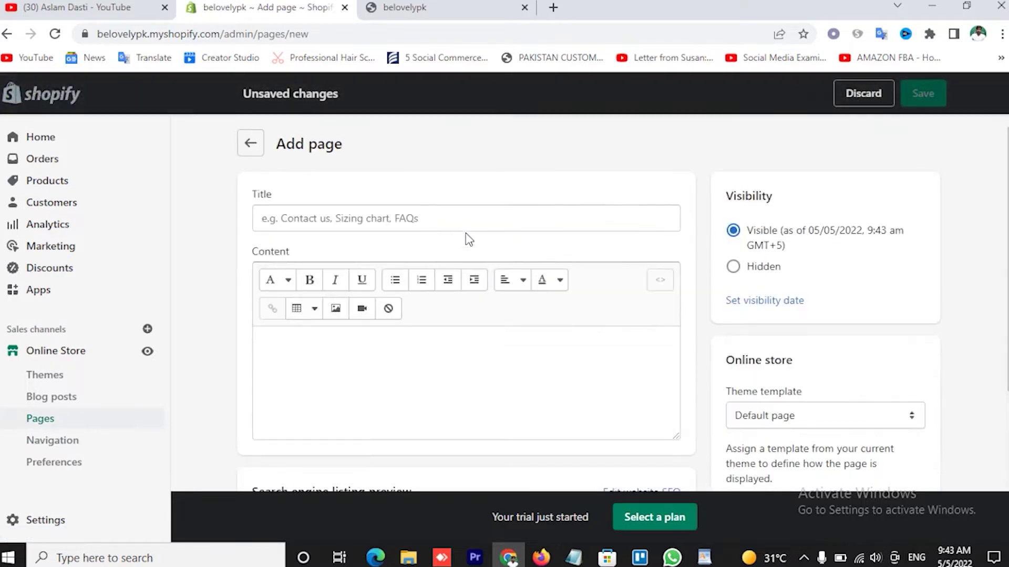
{"action": "left_click", "coordinate": [325, 222]}
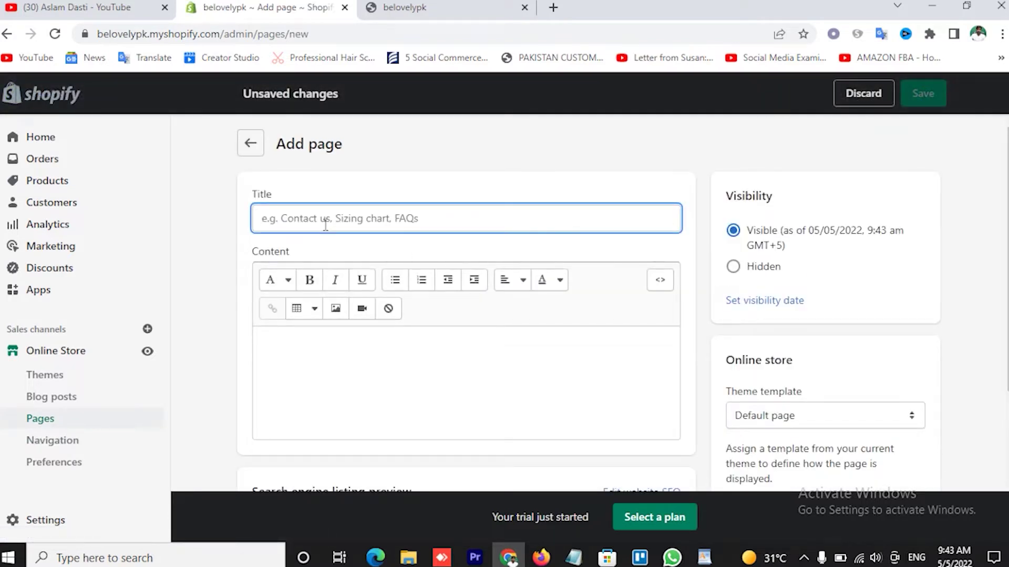
{"action": "type", "text": "About"}
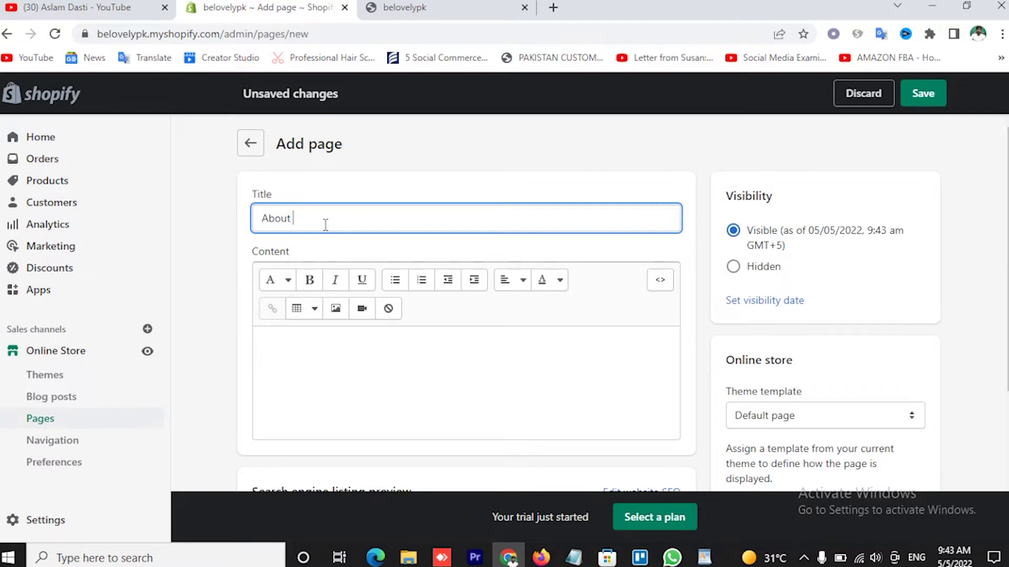
{"action": "type", "text": " us"}
{"action": "left_click", "coordinate": [924, 94]}
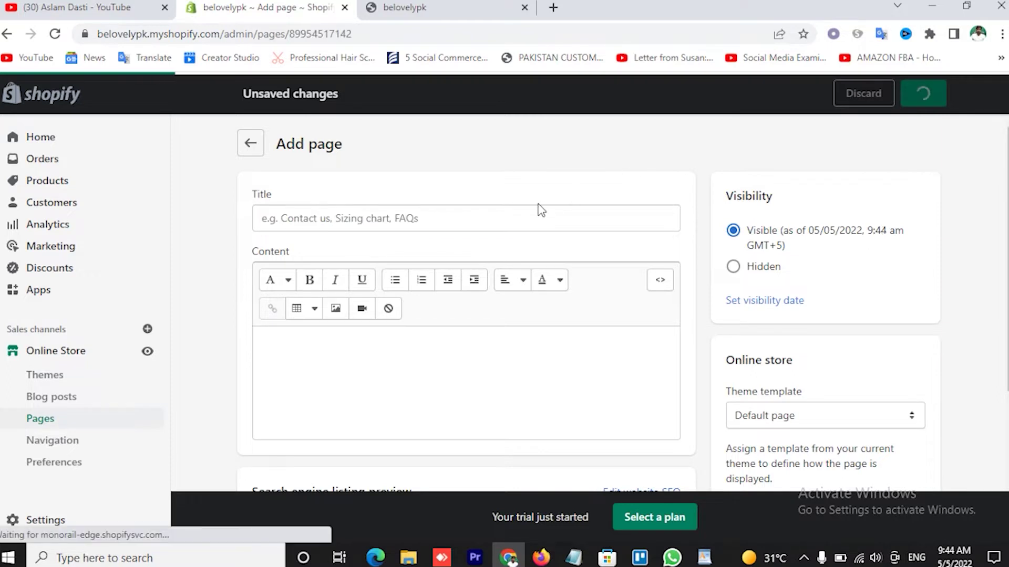
- Create another page titled Store Policy with empty content and save it
{"action": "left_click", "coordinate": [341, 219]}
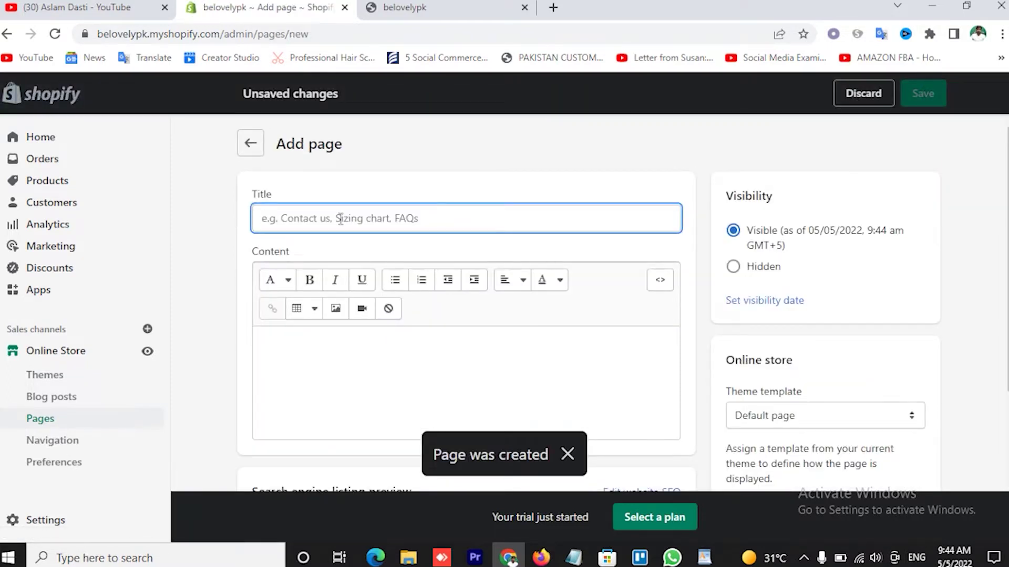
{"action": "type", "text": "Store Policy"}
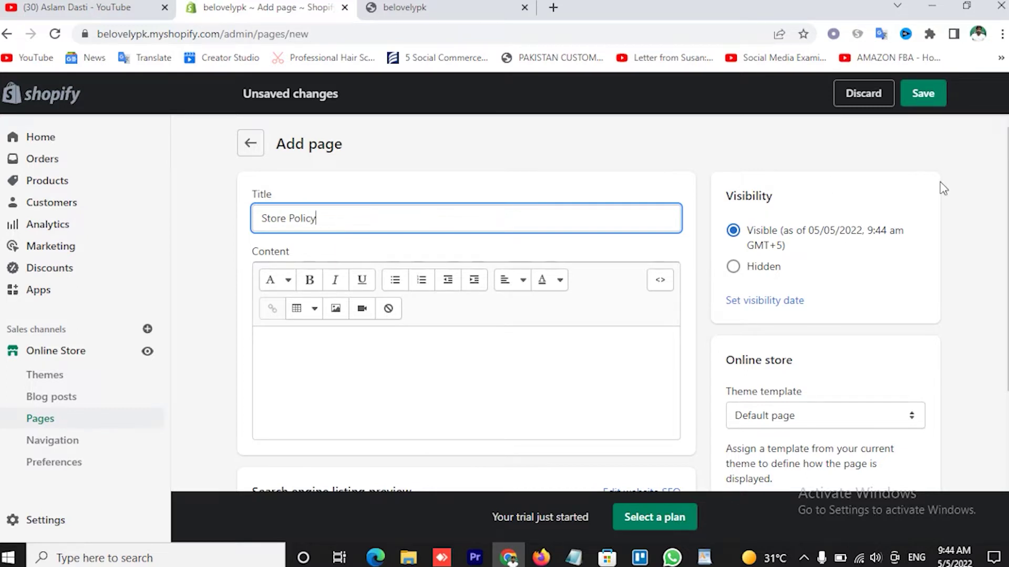
{"action": "scroll", "coordinate": [408, 359], "scroll_direction": "down", "scroll_amount": 2}
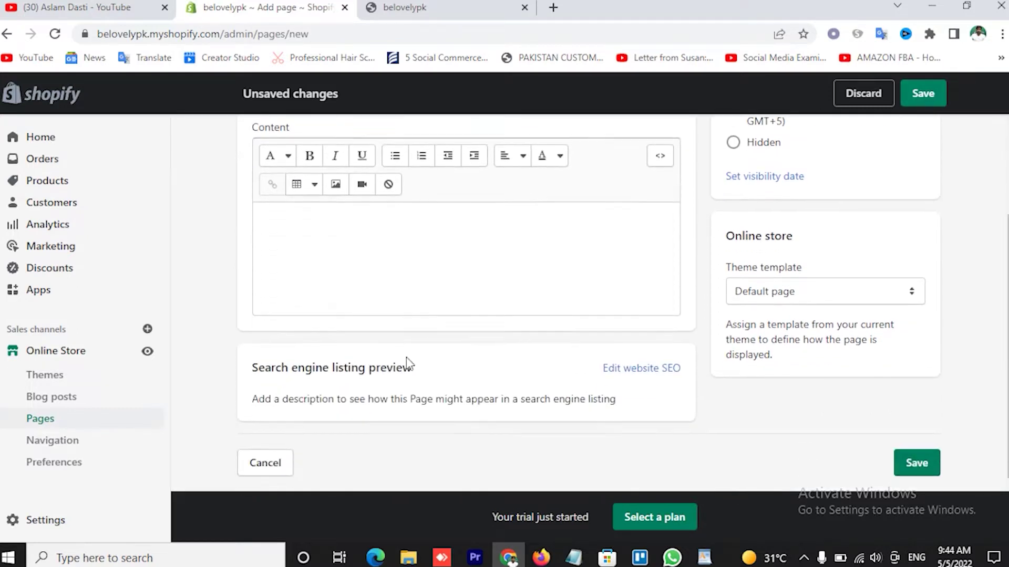
{"action": "left_click", "coordinate": [368, 241]}
{"action": "scroll", "coordinate": [466, 279], "scroll_direction": "up", "scroll_amount": 2}
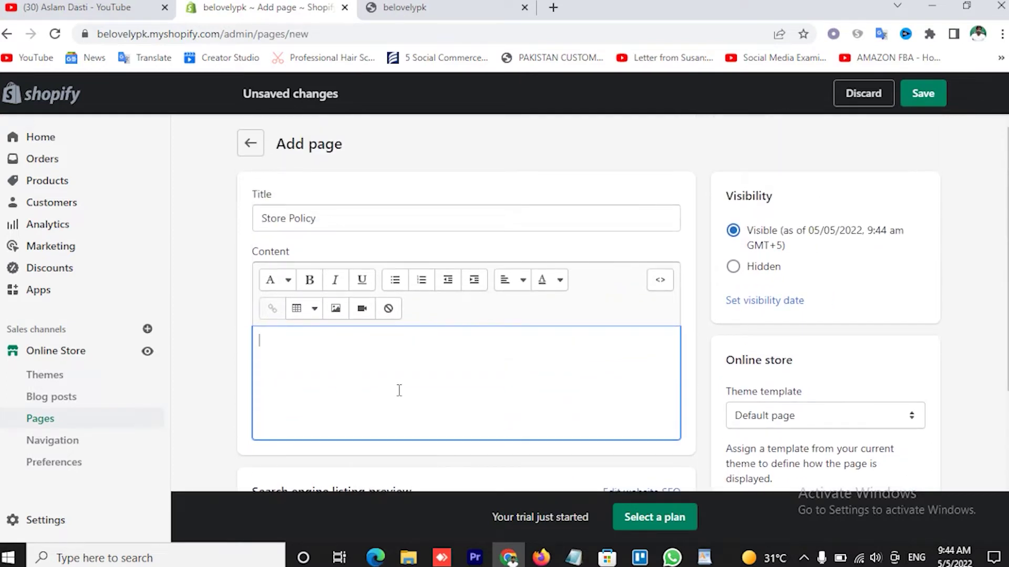
{"action": "left_click", "coordinate": [923, 97]}
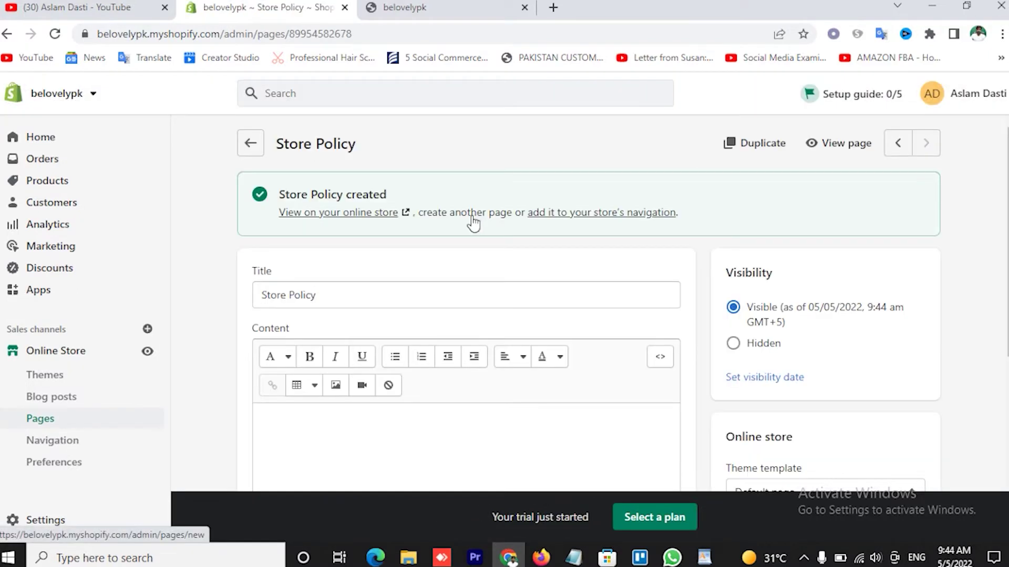
- Create and save further pages titled Refund Policy and Terms of Services
{"action": "left_click", "coordinate": [473, 220]}
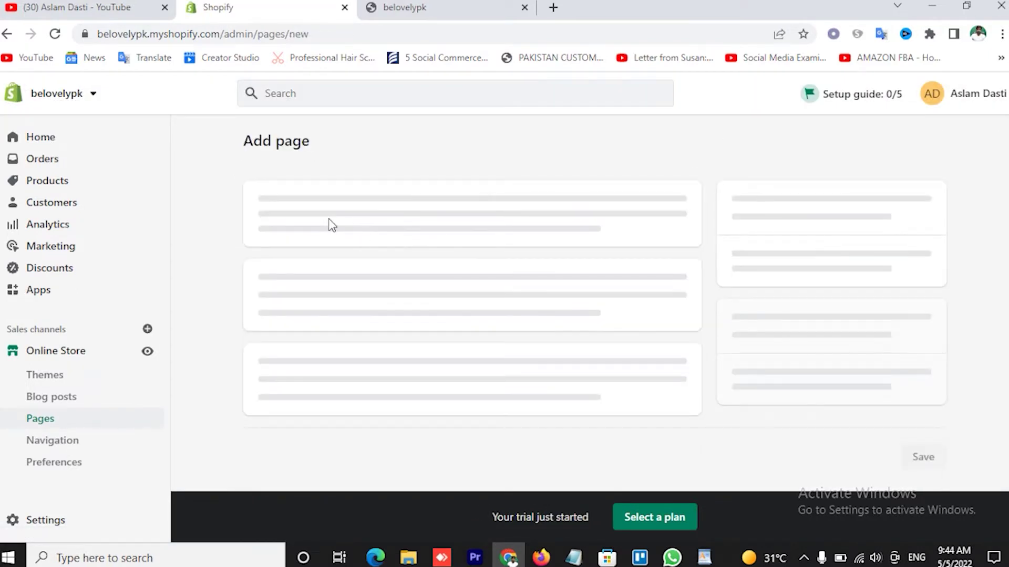
{"action": "left_click", "coordinate": [327, 222]}
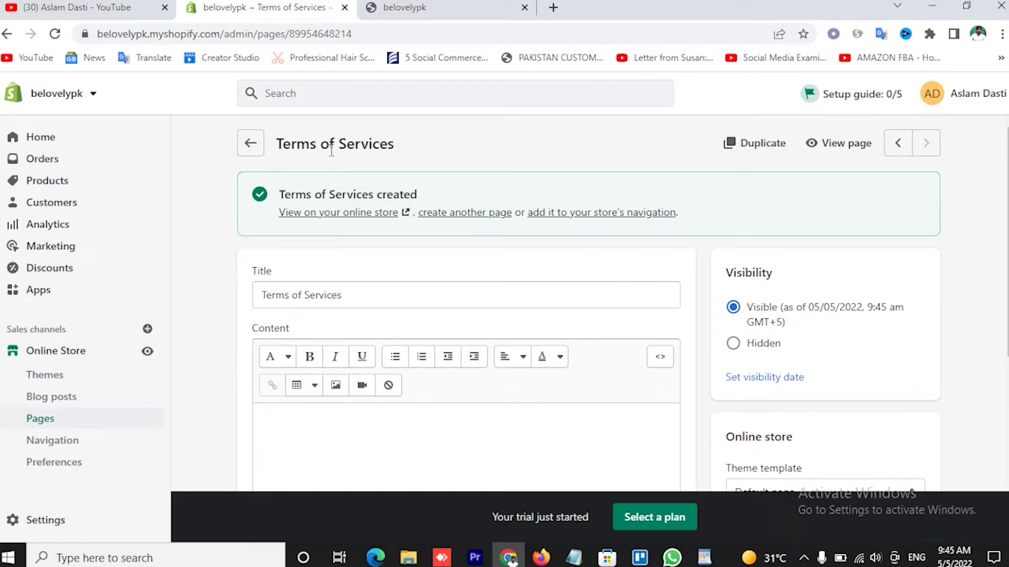
- Open the Footer menu in the navigation settings and add an About us item linked to the About us page
{"action": "left_click", "coordinate": [55, 446]}
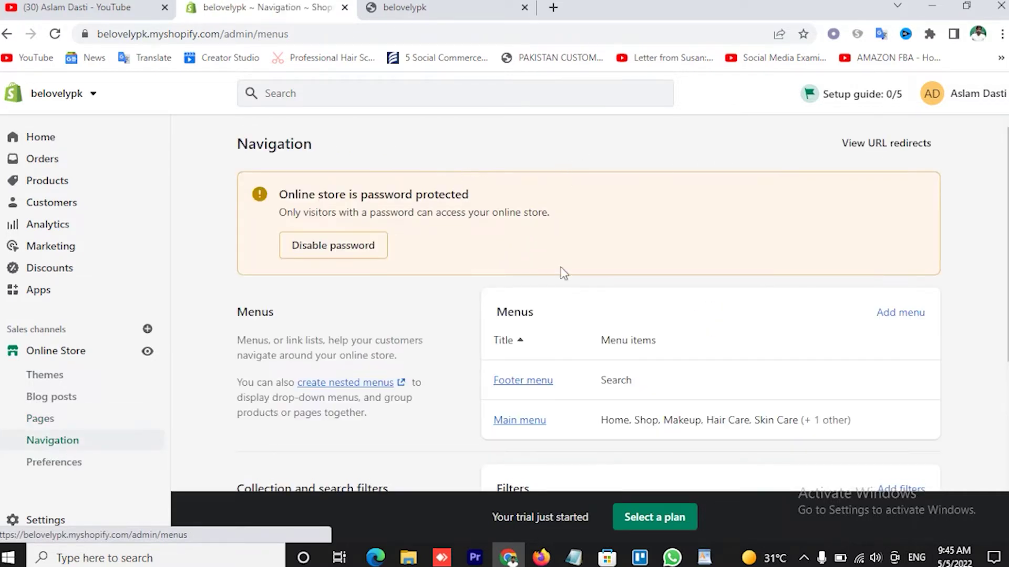
{"action": "left_click", "coordinate": [528, 386]}
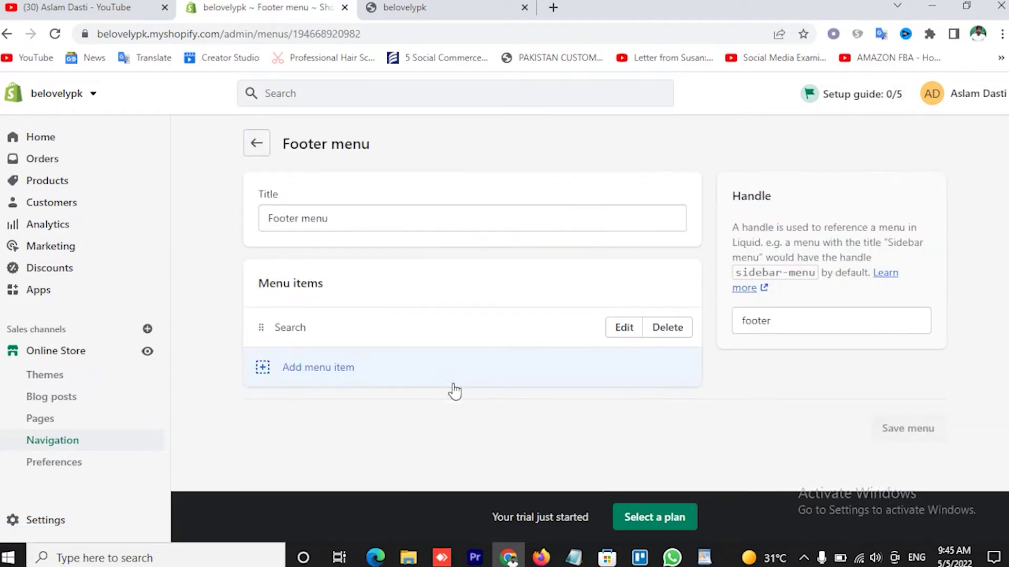
{"action": "left_click", "coordinate": [264, 374]}
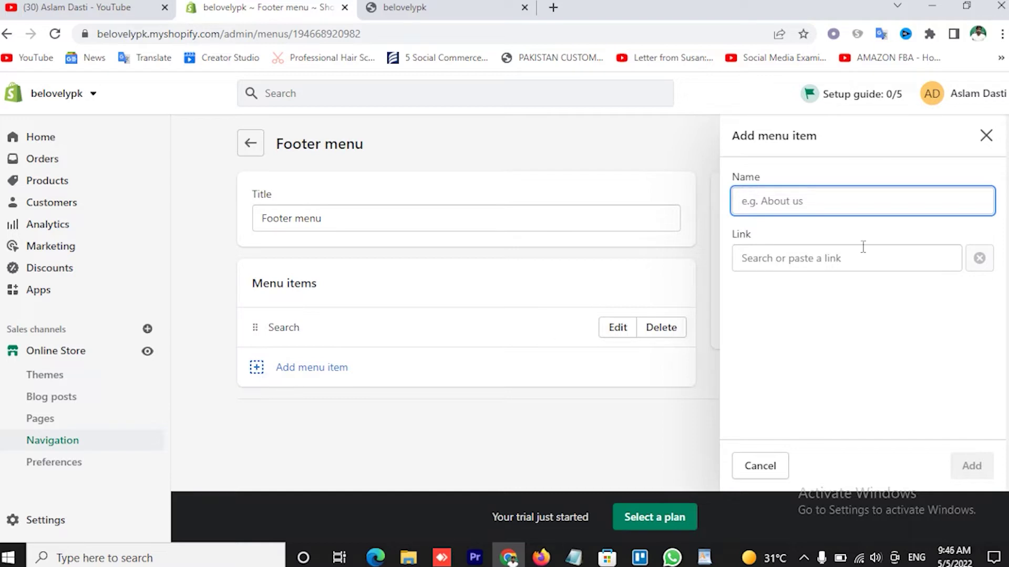
{"action": "left_click", "coordinate": [811, 255]}
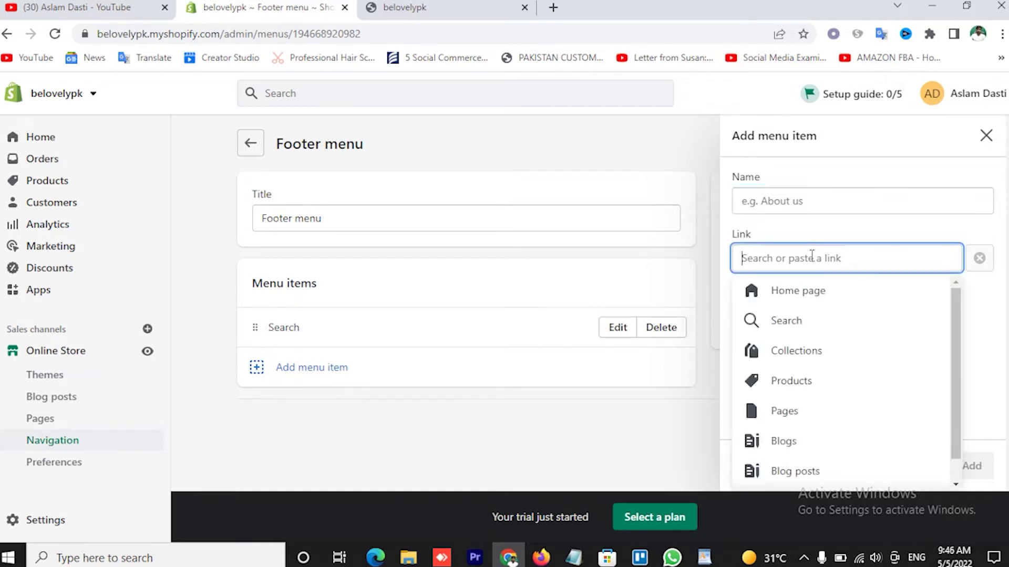
{"action": "left_click", "coordinate": [787, 421]}
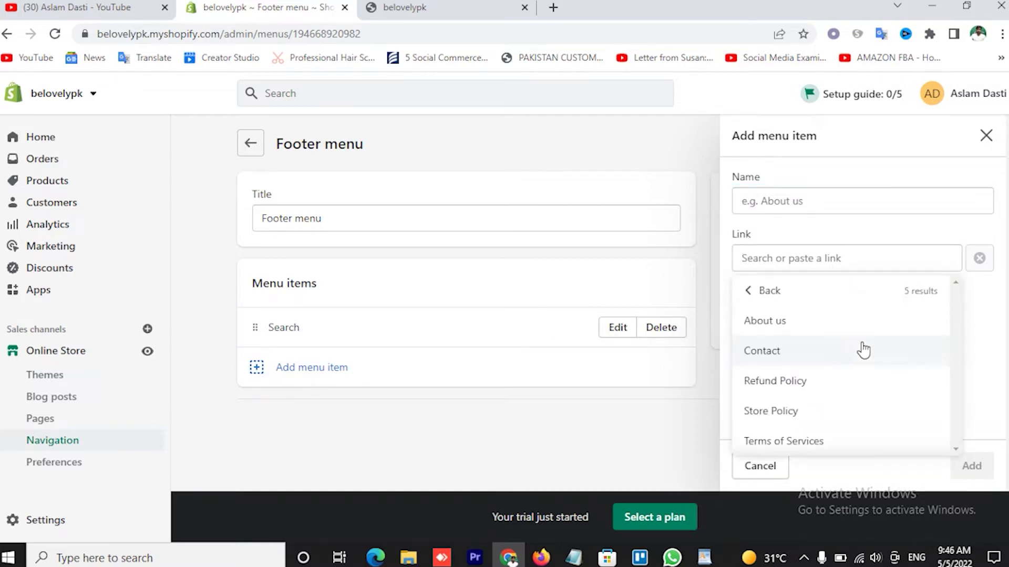
{"action": "left_click", "coordinate": [777, 332]}
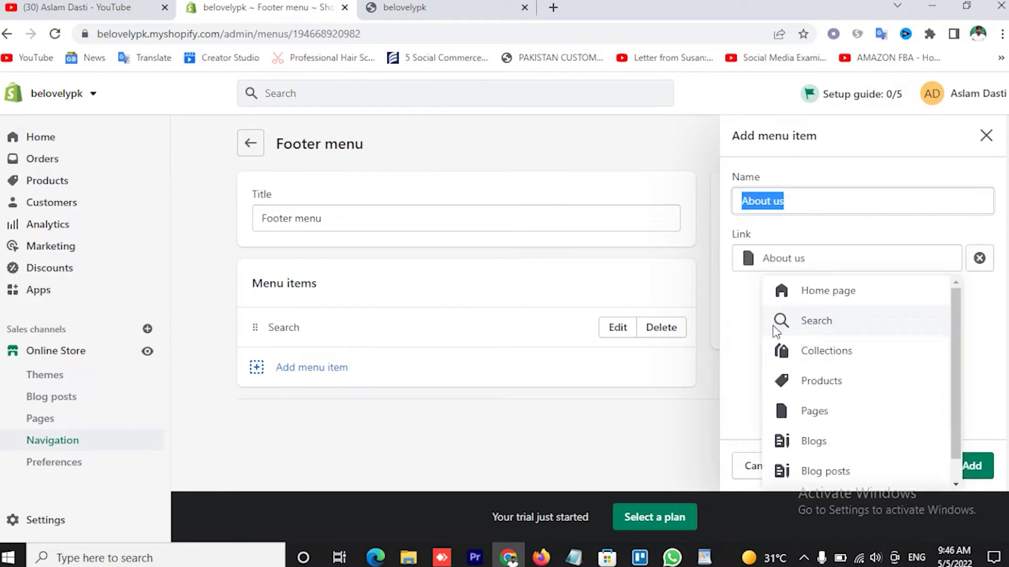
{"action": "left_click", "coordinate": [971, 467]}
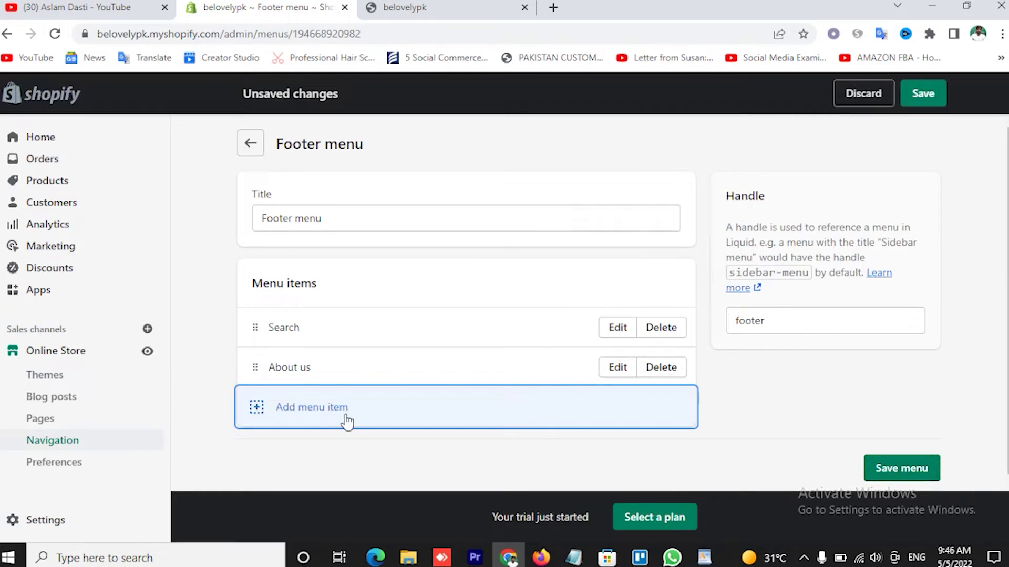
- Add a Contact item linked to the Contact page to the Footer menu
{"action": "left_click", "coordinate": [270, 409]}
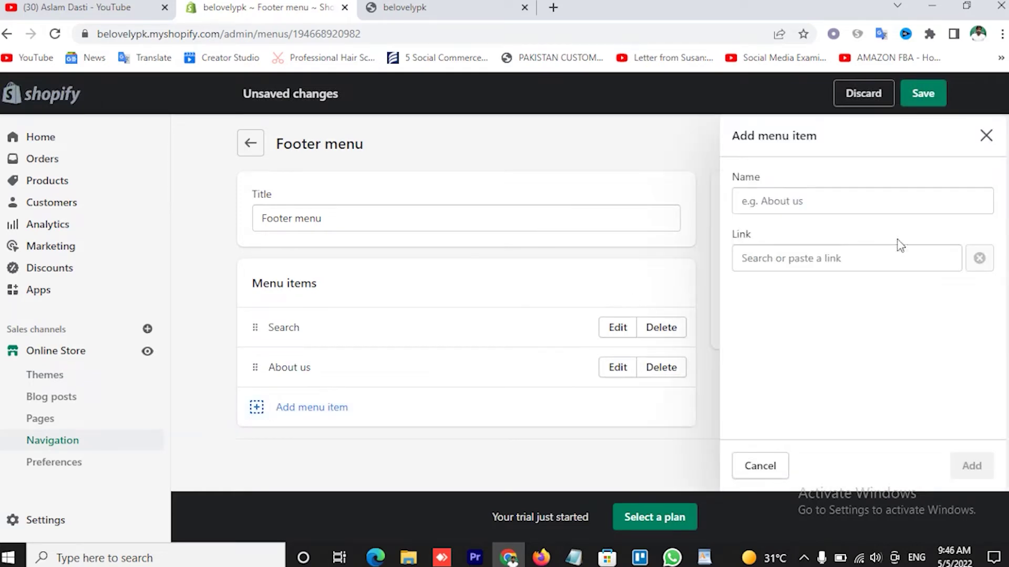
{"action": "left_click", "coordinate": [795, 263]}
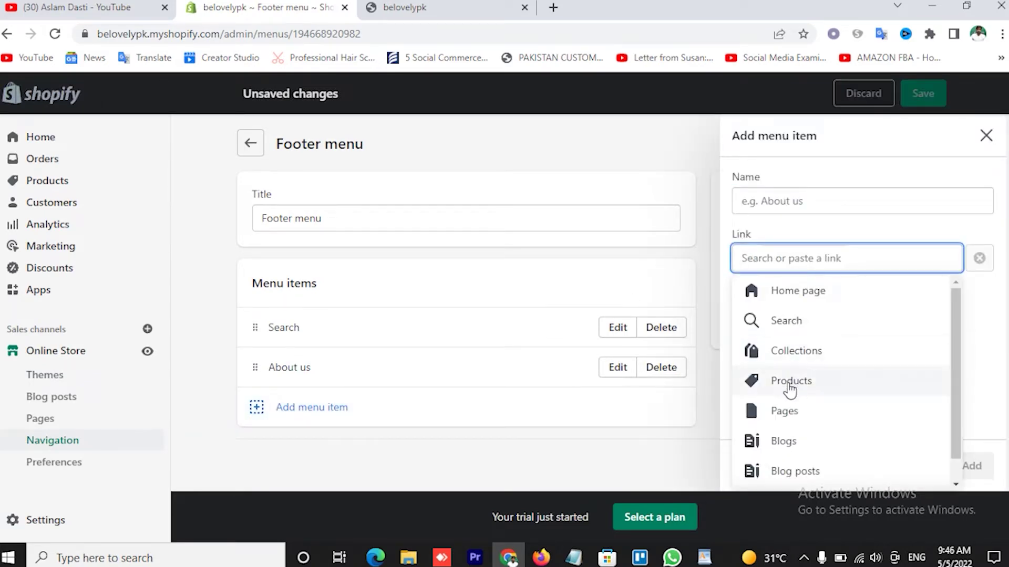
{"action": "left_click", "coordinate": [785, 415]}
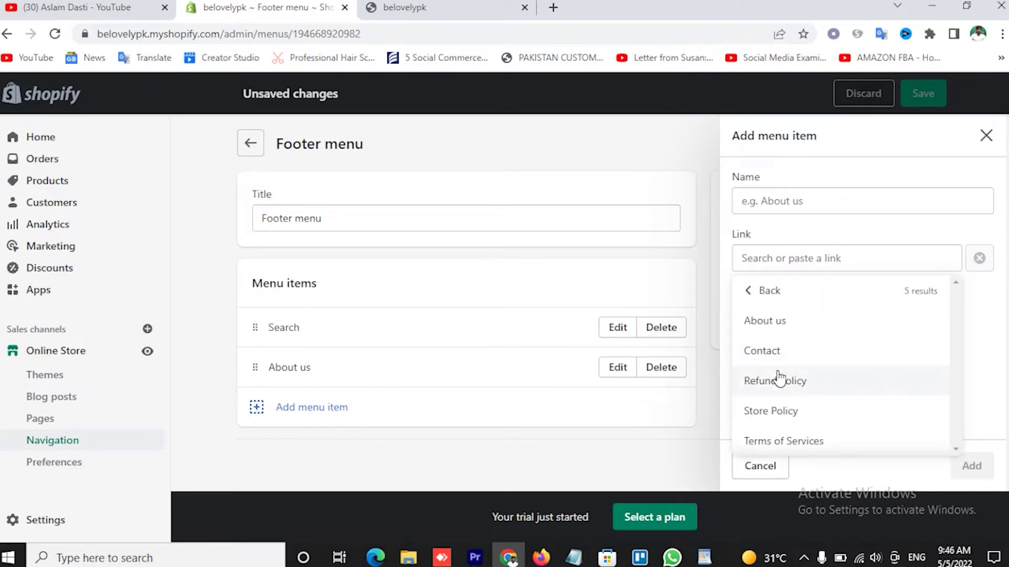
{"action": "left_click", "coordinate": [751, 351]}
{"action": "left_click", "coordinate": [972, 466]}
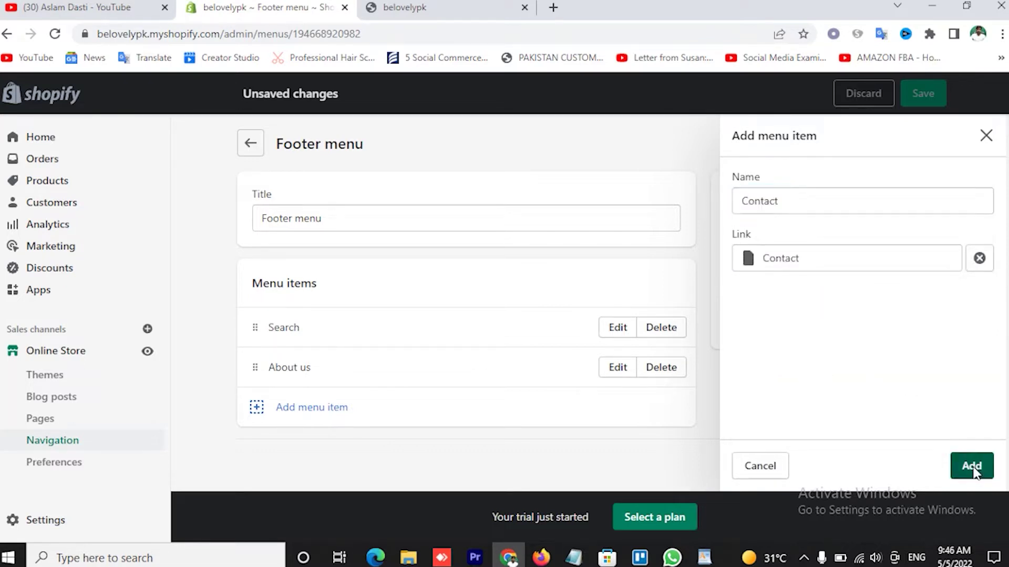
- Add Refund Policy, Store Policy and Terms of Services items to the Footer menu, and save the menu
{"action": "left_click", "coordinate": [260, 447]}
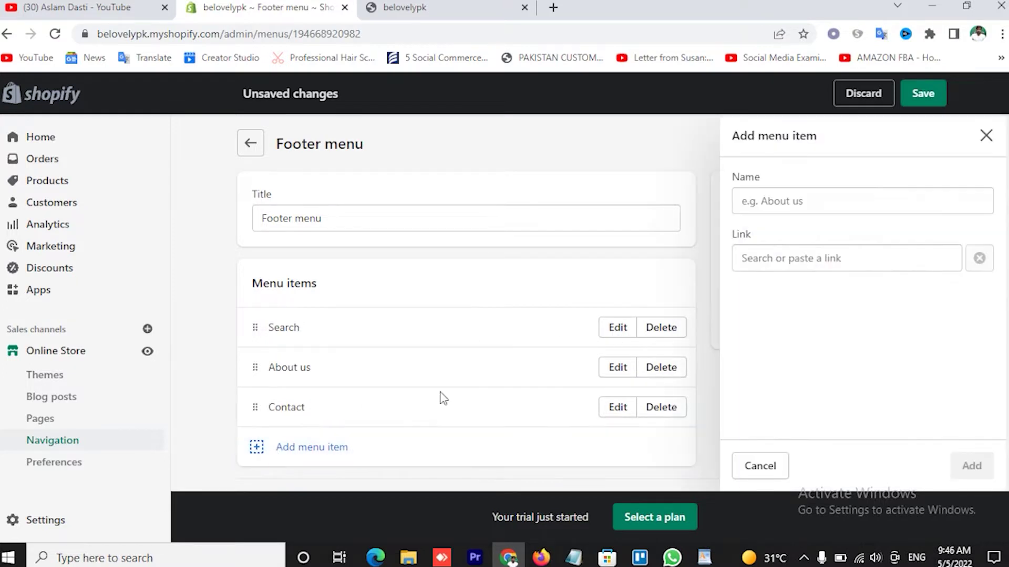
{"action": "left_click", "coordinate": [791, 259]}
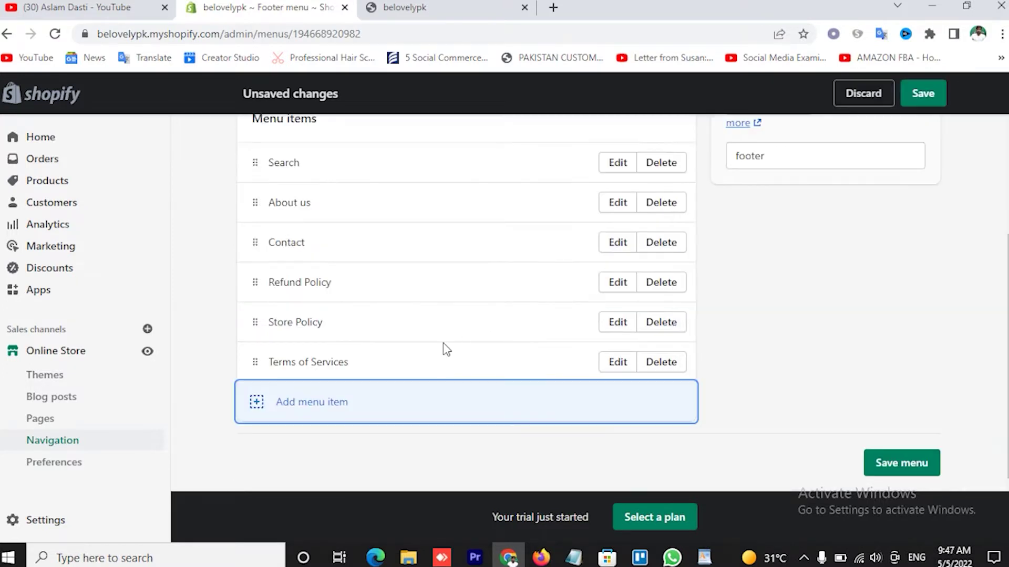
{"action": "scroll", "coordinate": [445, 348], "scroll_direction": "up", "scroll_amount": 3}
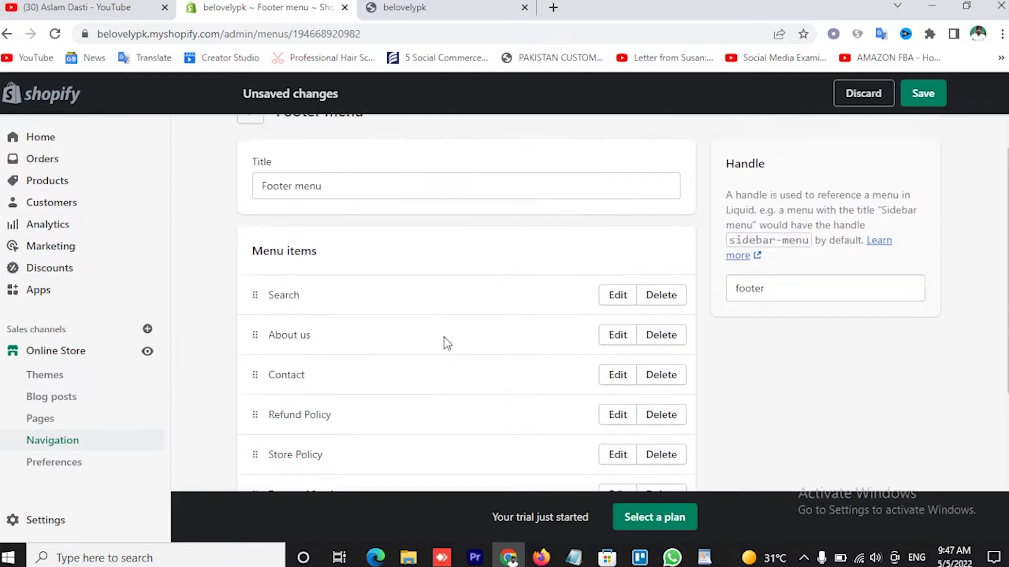
{"action": "scroll", "coordinate": [408, 273], "scroll_direction": "down", "scroll_amount": 3}
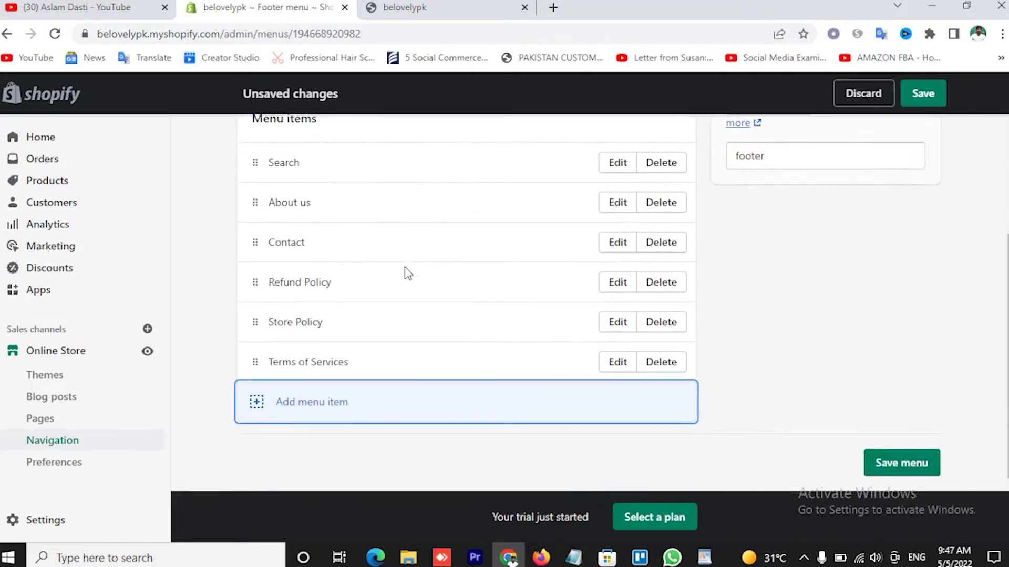
{"action": "left_click", "coordinate": [896, 472]}
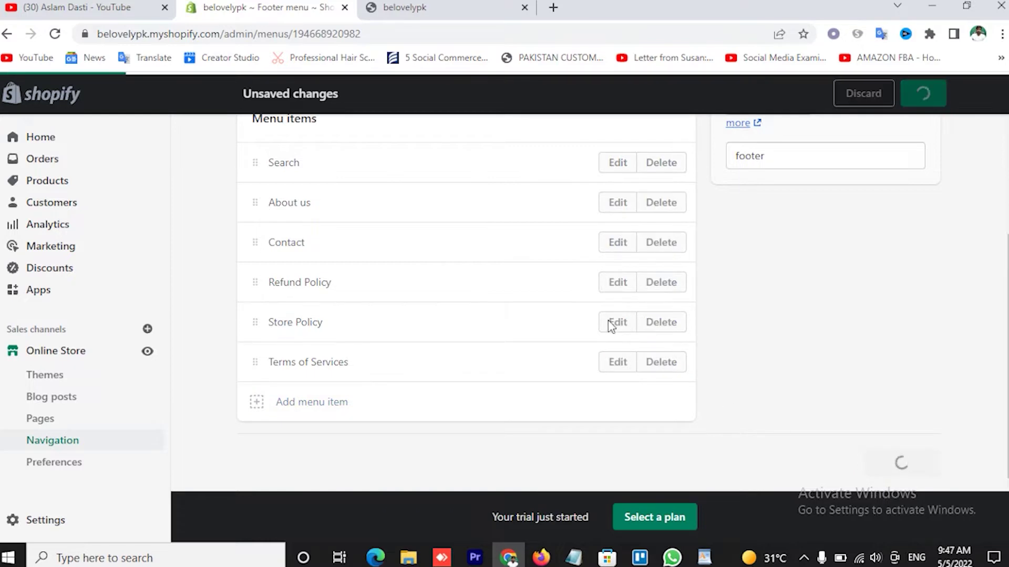
- Reload the storefront and check the footer menu links, the header menu and the home page sections
{"action": "left_click", "coordinate": [452, 5]}
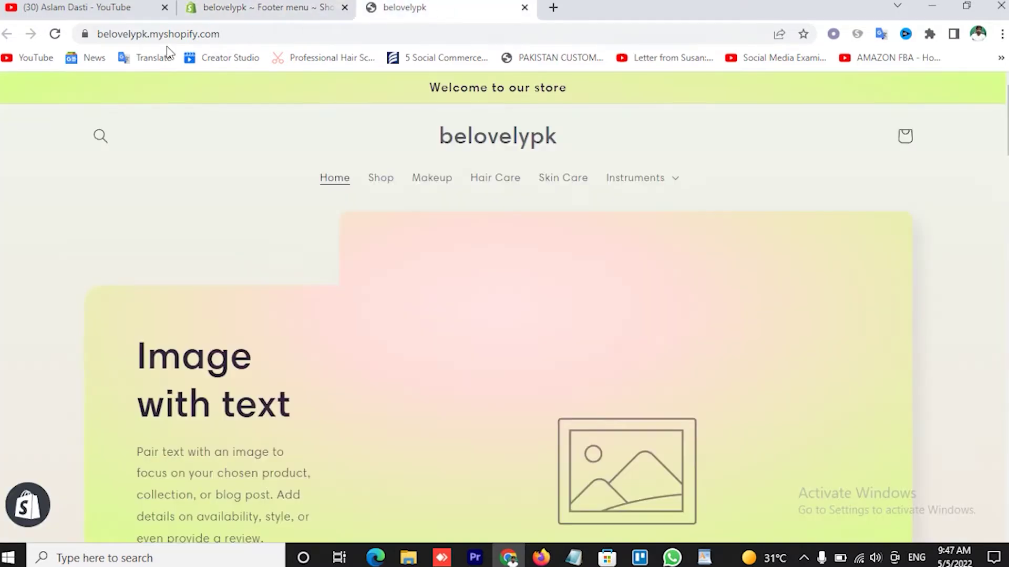
{"action": "left_click", "coordinate": [56, 34]}
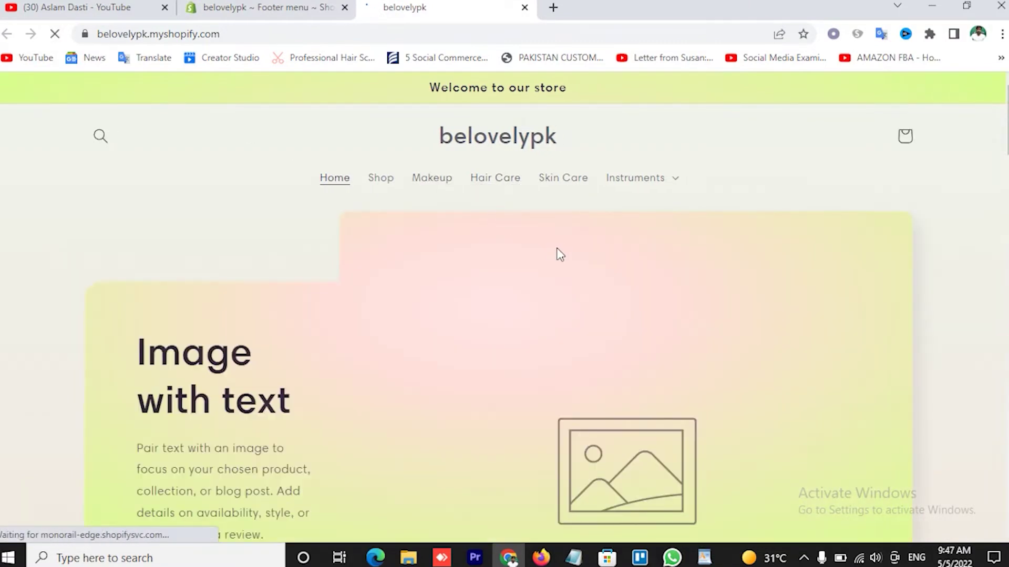
{"action": "scroll", "coordinate": [557, 252], "scroll_direction": "down", "scroll_amount": 20}
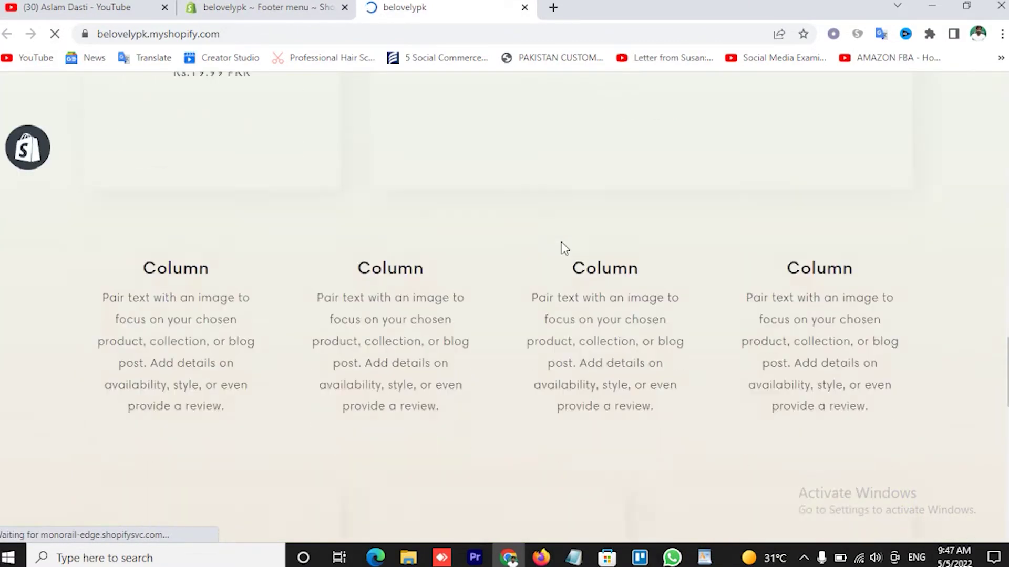
{"action": "scroll", "coordinate": [561, 242], "scroll_direction": "down", "scroll_amount": 8}
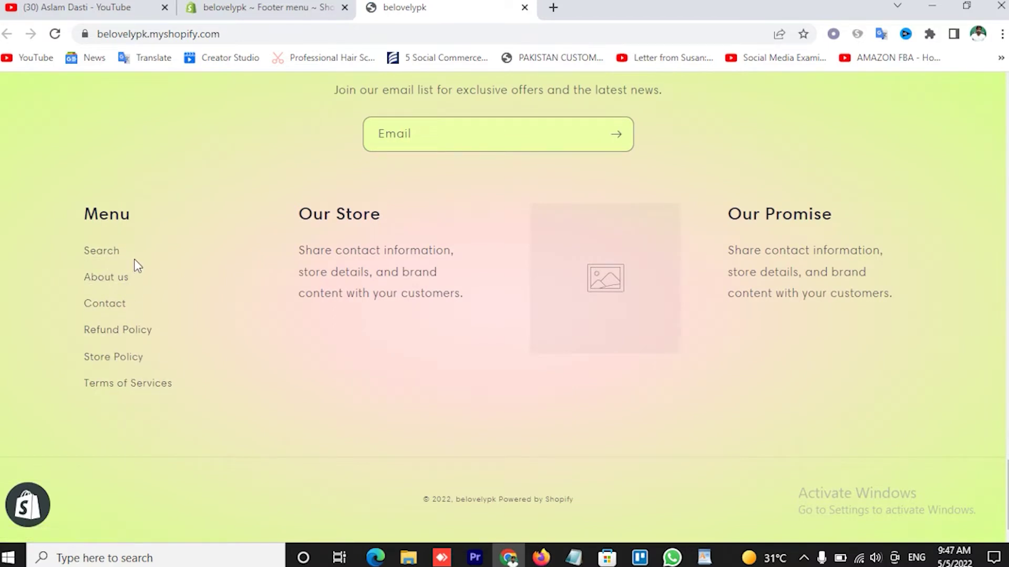
{"action": "scroll", "coordinate": [305, 272], "scroll_direction": "up", "scroll_amount": 15}
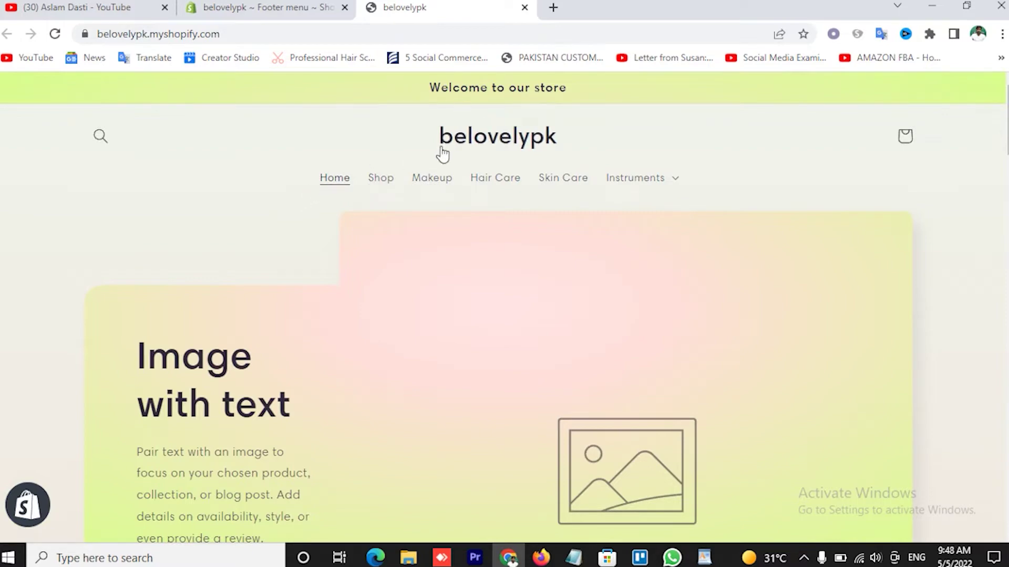
{"action": "scroll", "coordinate": [326, 305], "scroll_direction": "down", "scroll_amount": 15}
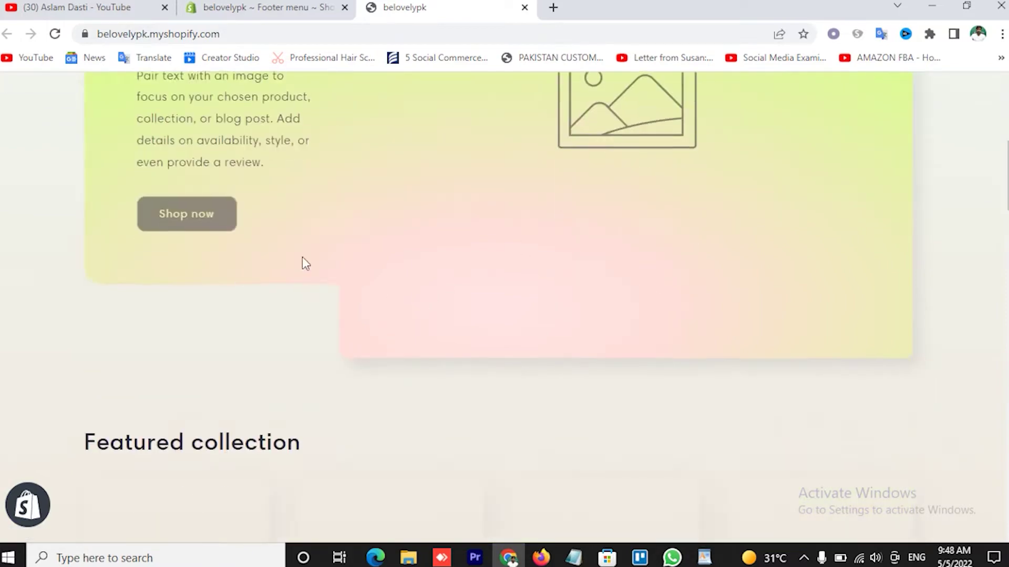
{"action": "scroll", "coordinate": [386, 253], "scroll_direction": "up", "scroll_amount": 7}
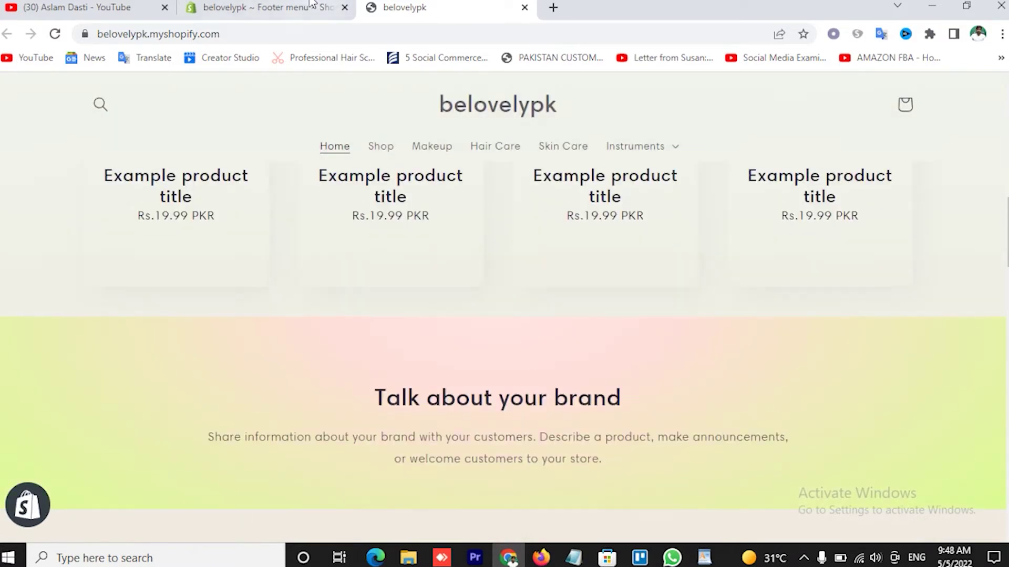
- Return to the store admin and open the current Sense theme for customization
{"action": "key", "text": "ctrl+shift+Tab"}
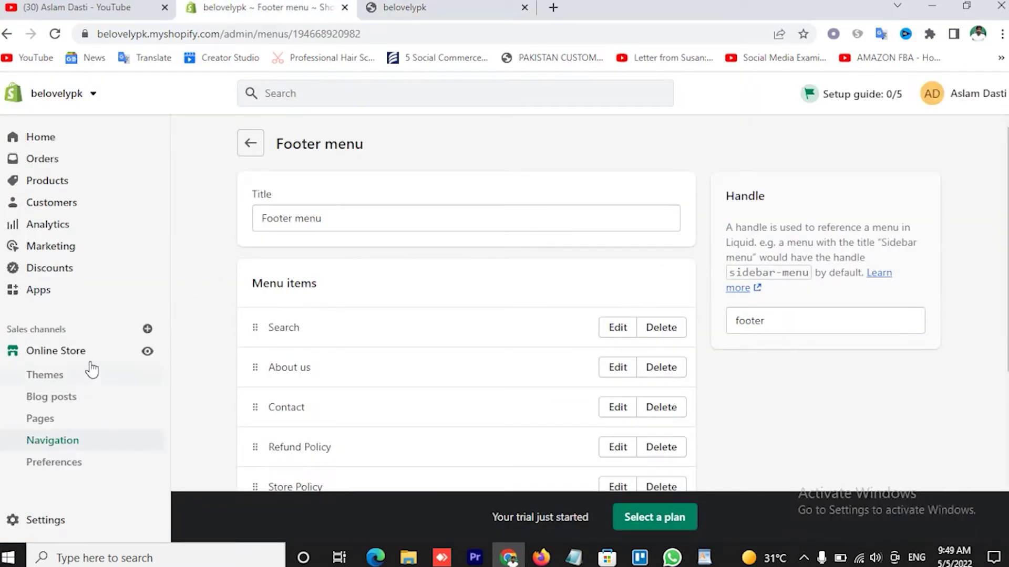
{"action": "left_click", "coordinate": [58, 358]}
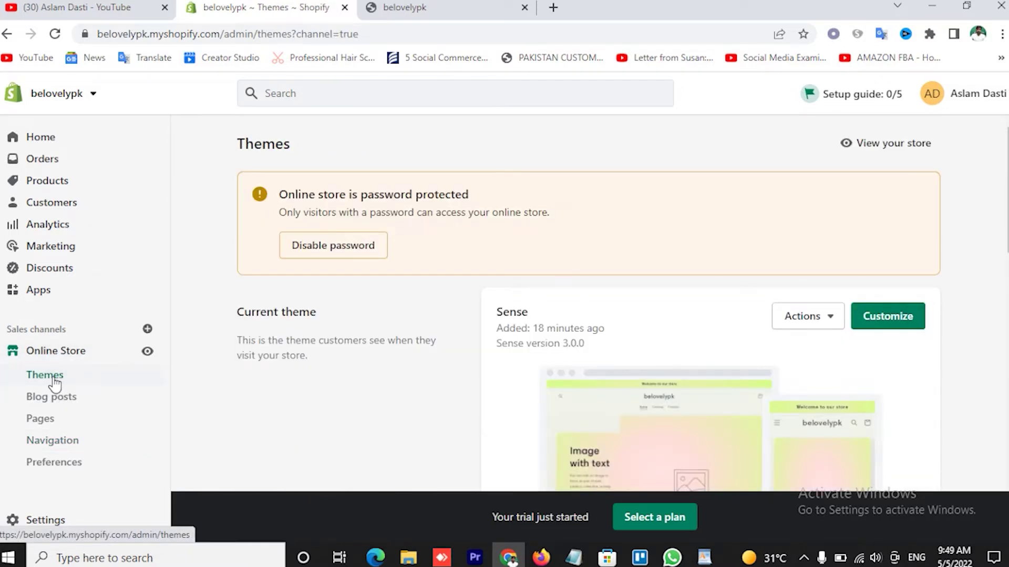
{"action": "left_click", "coordinate": [55, 383]}
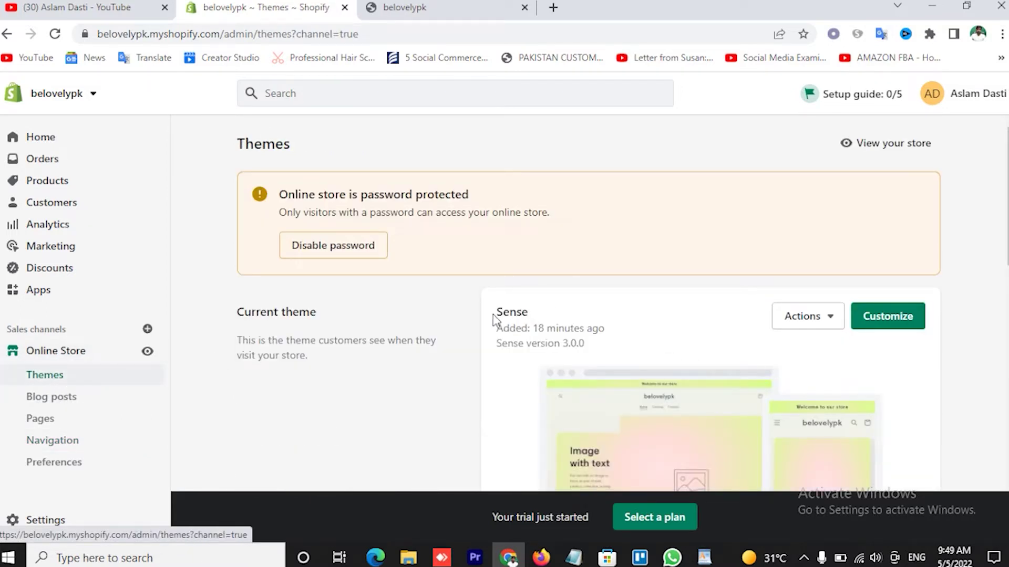
{"action": "left_click", "coordinate": [825, 325]}
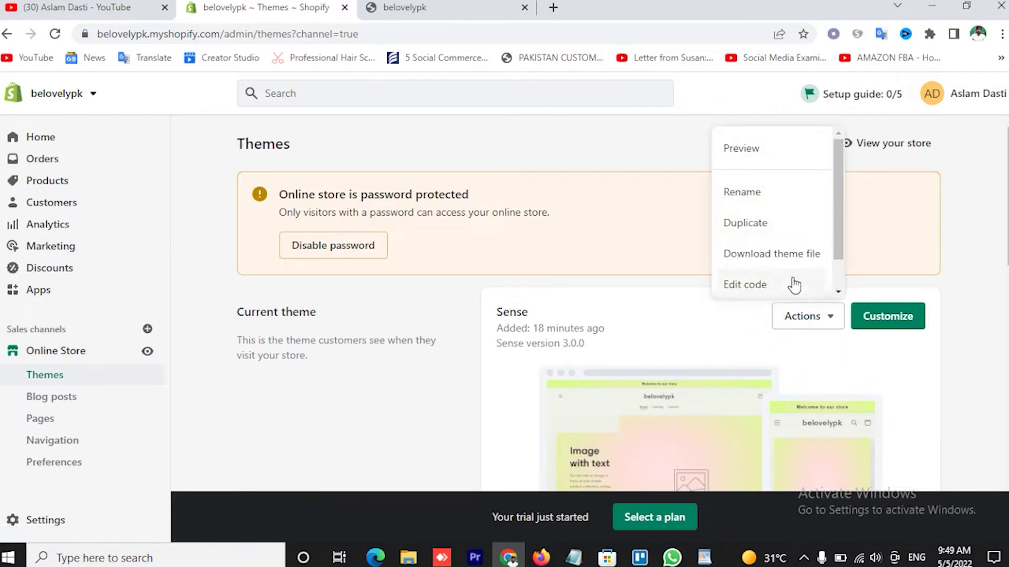
{"action": "left_click", "coordinate": [983, 330]}
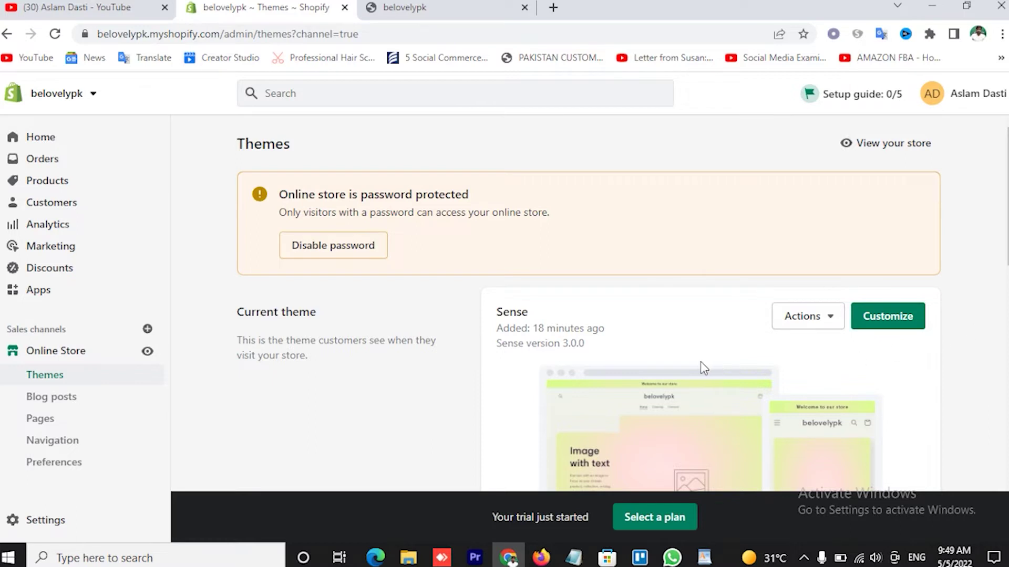
{"action": "left_click", "coordinate": [889, 317]}
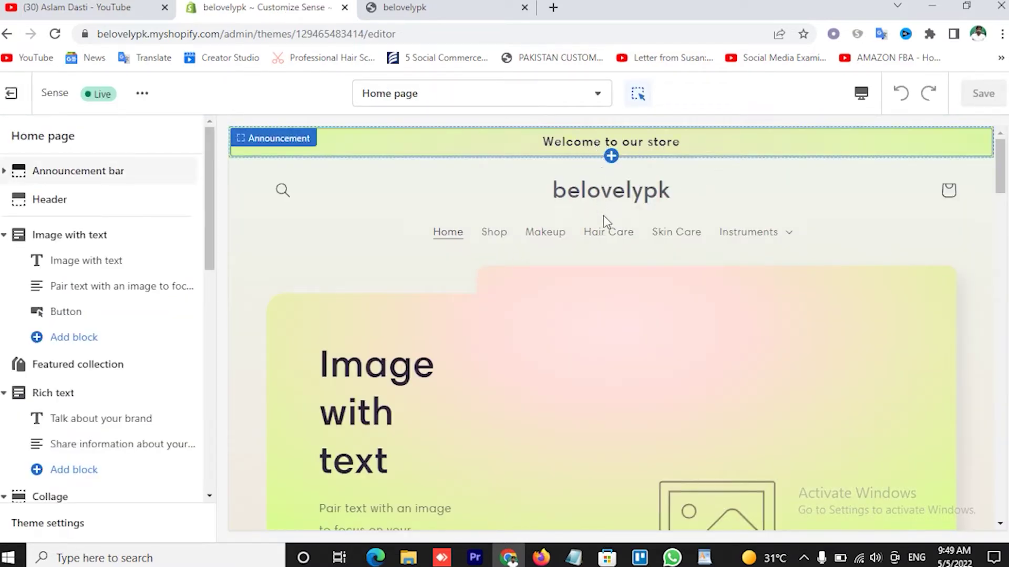
- Look over the home page preview in the theme editor and open the settings of the Header section
{"action": "scroll", "coordinate": [631, 327], "scroll_direction": "down", "scroll_amount": 10}
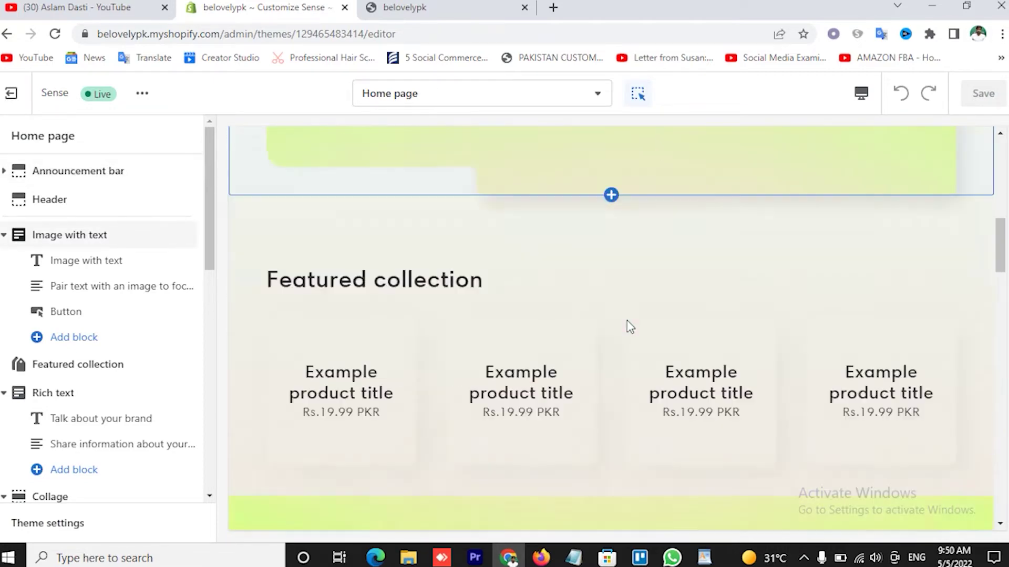
{"action": "scroll", "coordinate": [630, 327], "scroll_direction": "up", "scroll_amount": 10}
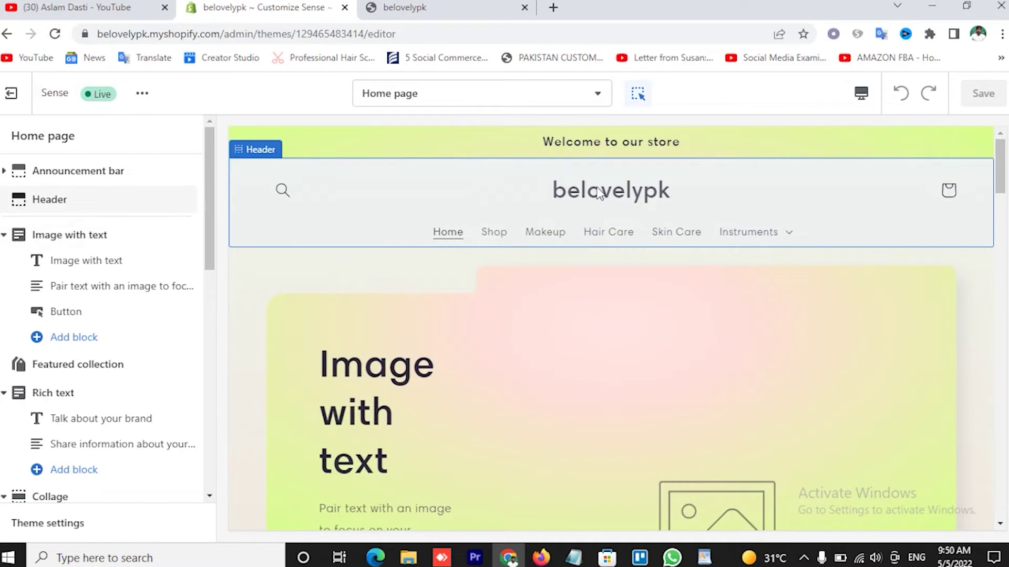
{"action": "left_click_drag", "start_coordinate": [558, 193], "coordinate": [668, 201]}
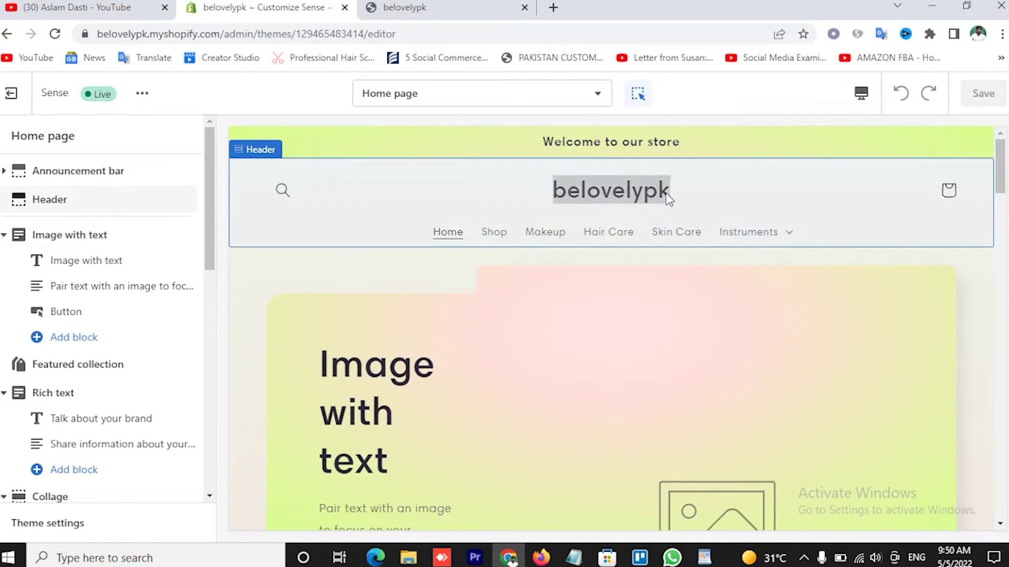
{"action": "left_click", "coordinate": [728, 205]}
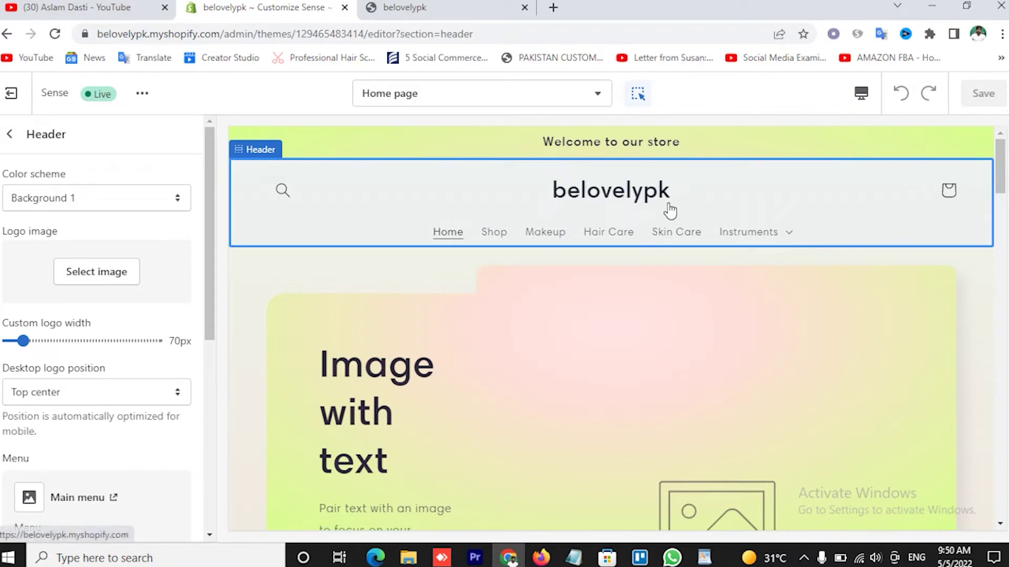
- Open the settings of the "Welcome to our store" announcement with its text ready for editing
{"action": "left_click", "coordinate": [367, 144]}
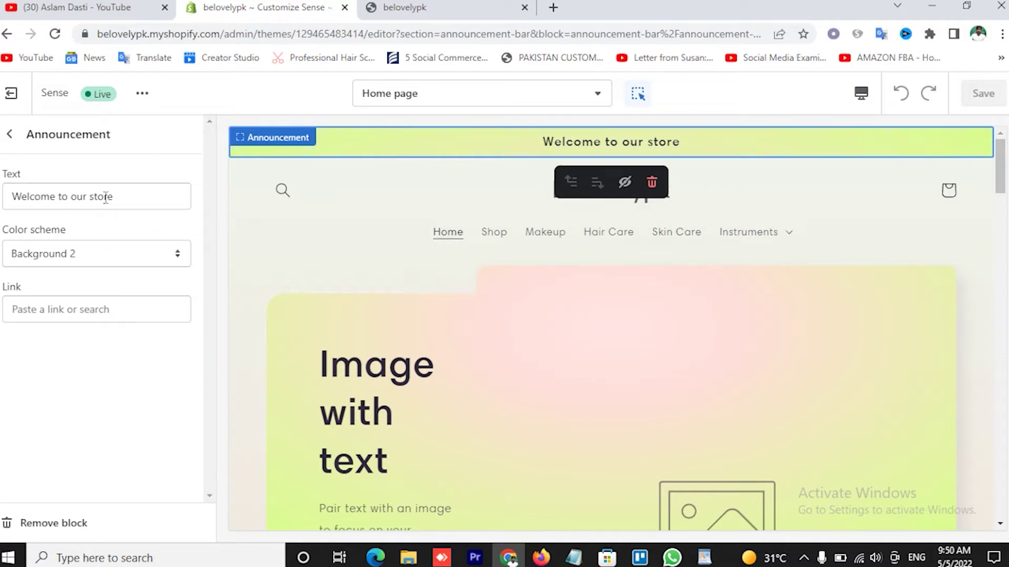
{"action": "left_click_drag", "start_coordinate": [16, 197], "coordinate": [140, 195]}
{"action": "left_click", "coordinate": [137, 197]}
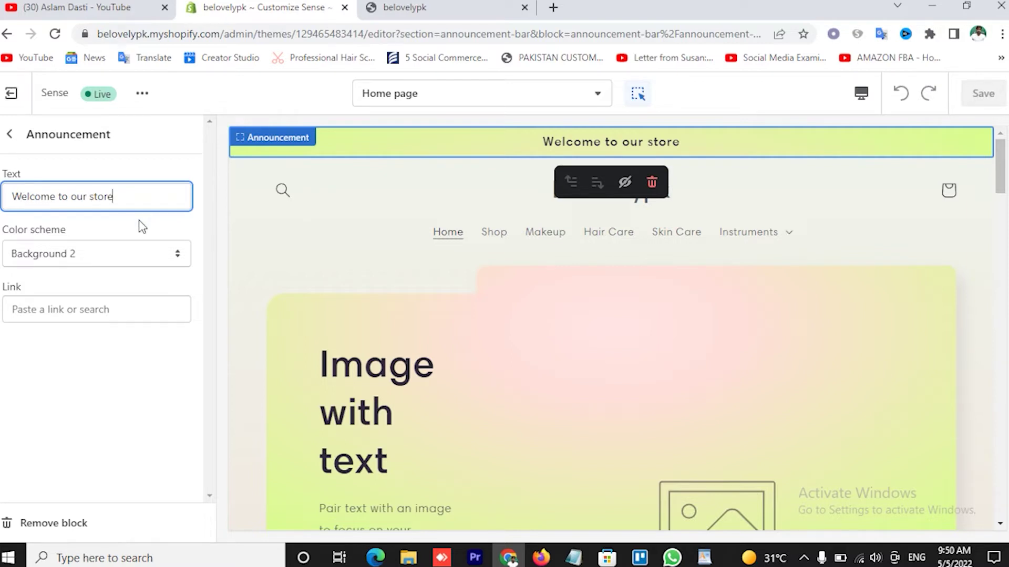
- Try the Inverse, Background 1, Background 2, Accent 2 and Accent 1 color schemes on the announcement
{"action": "left_click", "coordinate": [74, 262]}
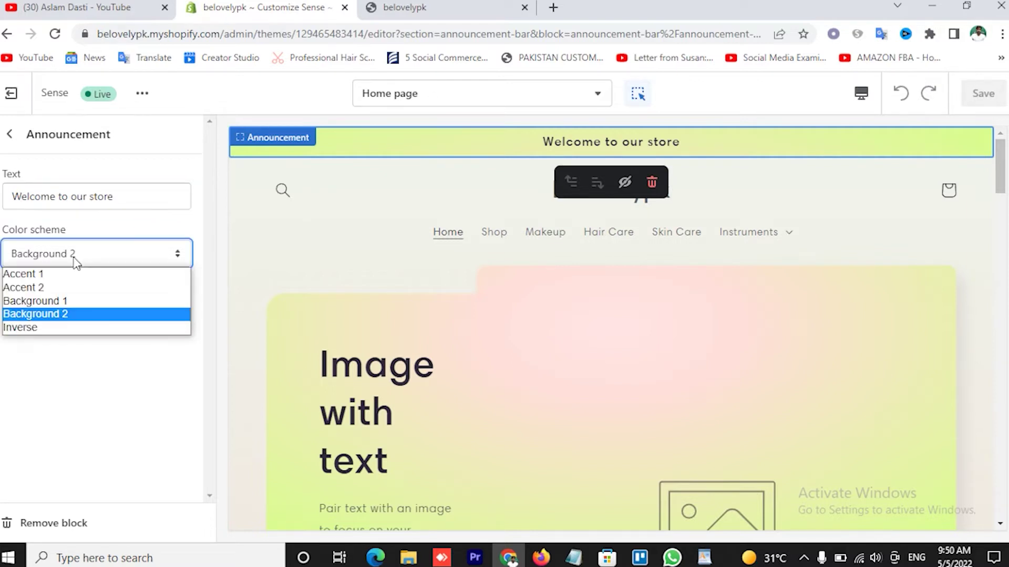
{"action": "left_click", "coordinate": [79, 341]}
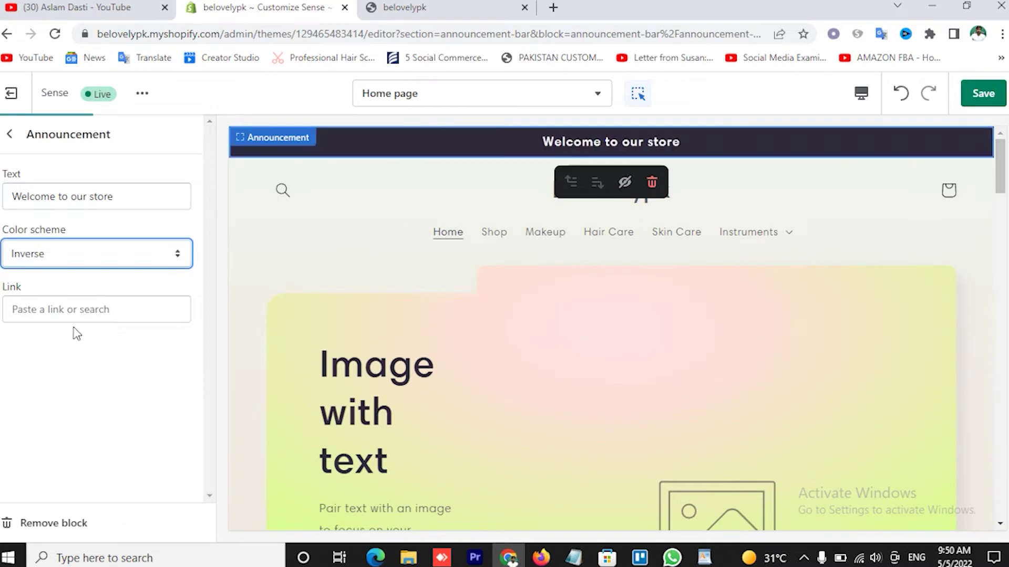
{"action": "left_click", "coordinate": [63, 257]}
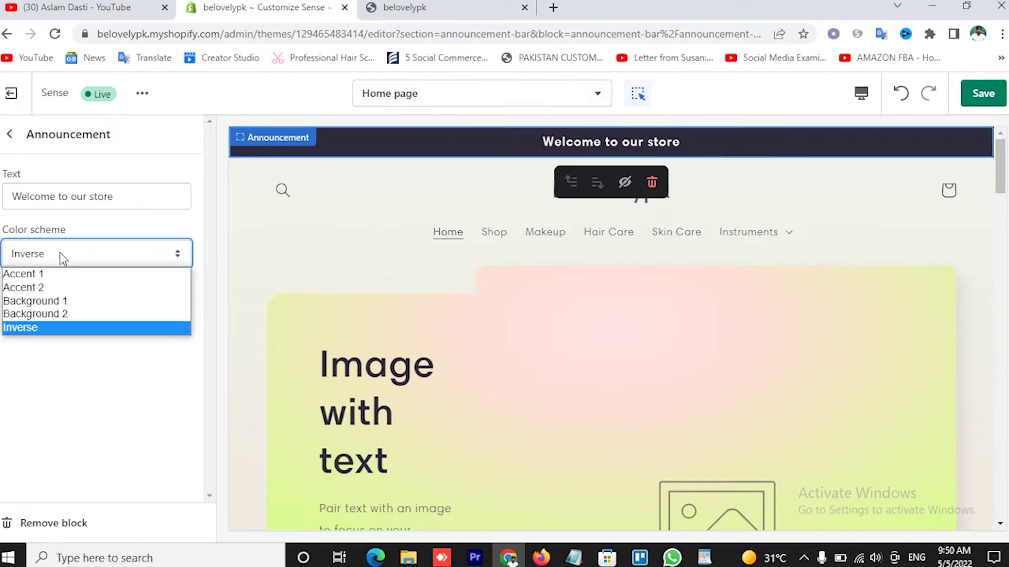
{"action": "left_click", "coordinate": [62, 304]}
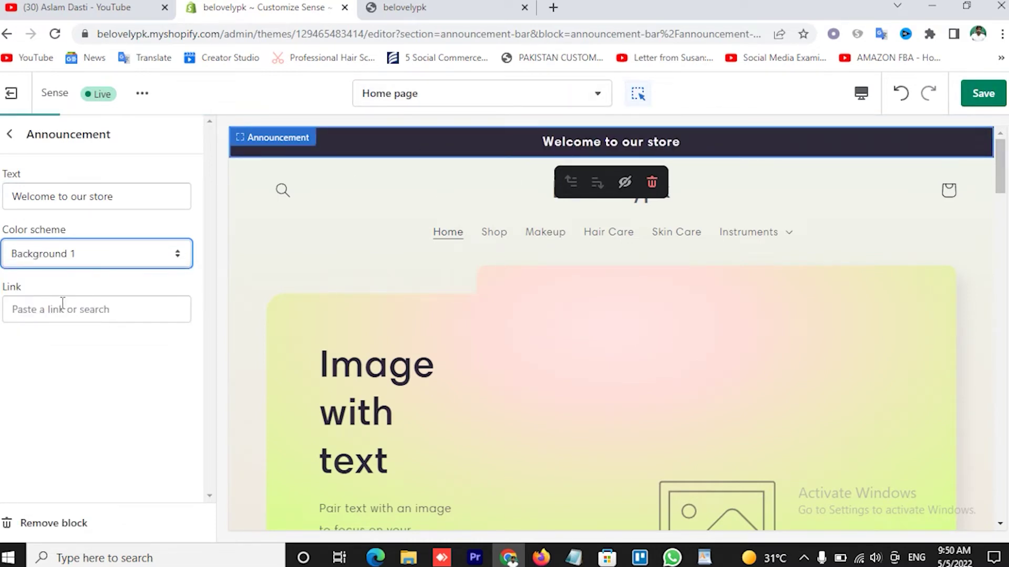
{"action": "left_click", "coordinate": [83, 259]}
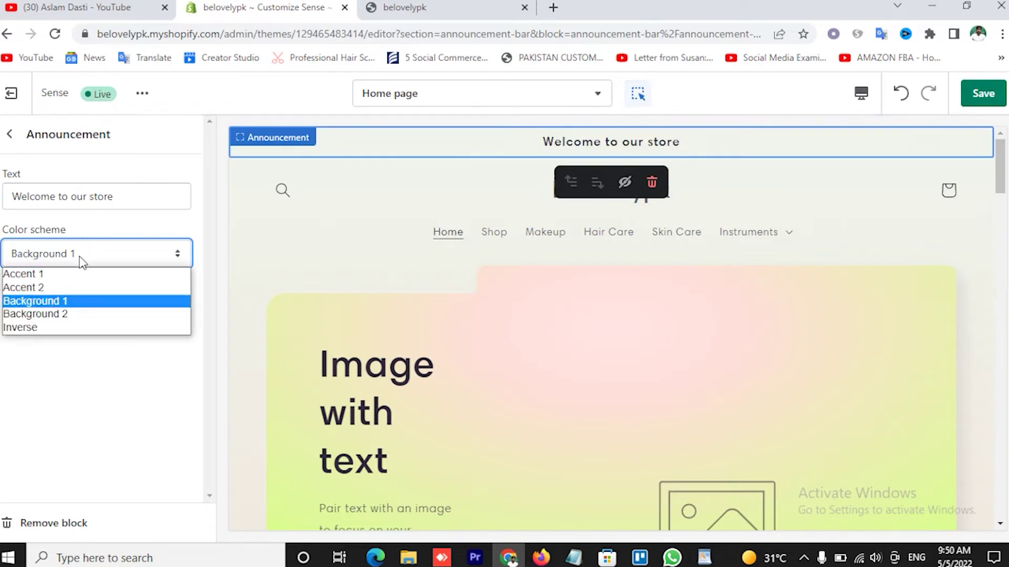
{"action": "left_click", "coordinate": [64, 312]}
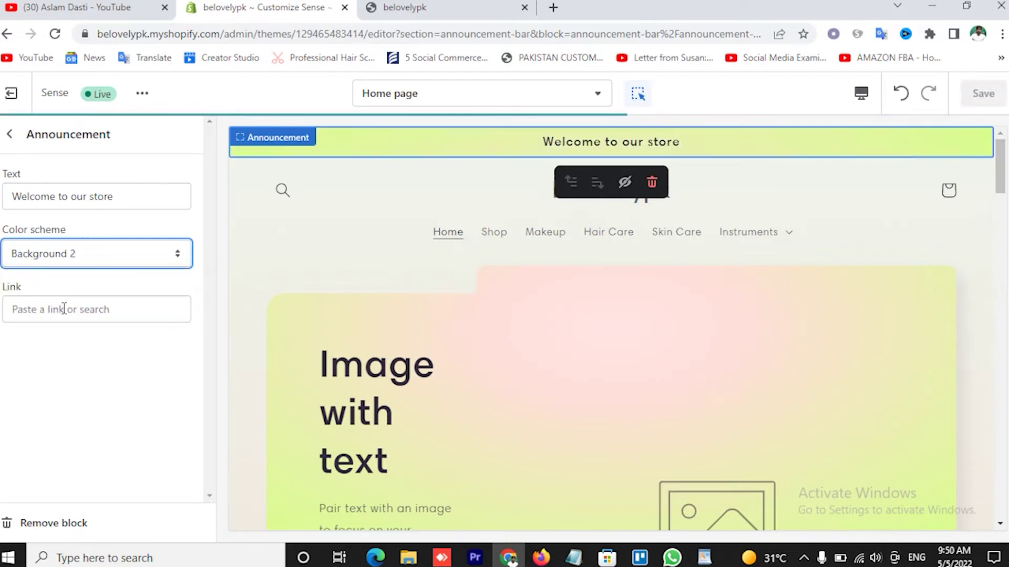
{"action": "left_click", "coordinate": [66, 254]}
{"action": "left_click", "coordinate": [78, 286]}
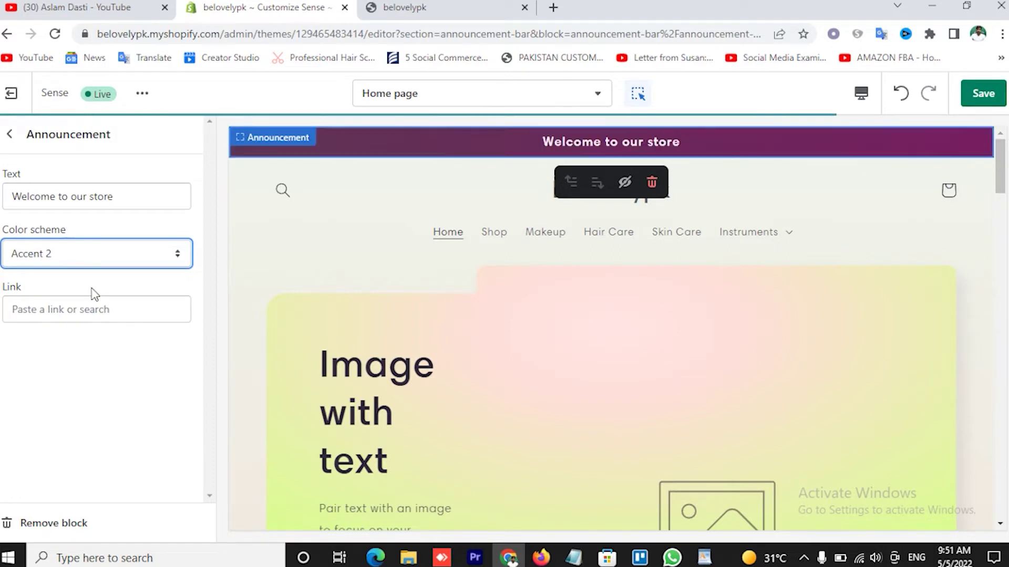
{"action": "left_click", "coordinate": [84, 258]}
{"action": "left_click", "coordinate": [67, 274]}
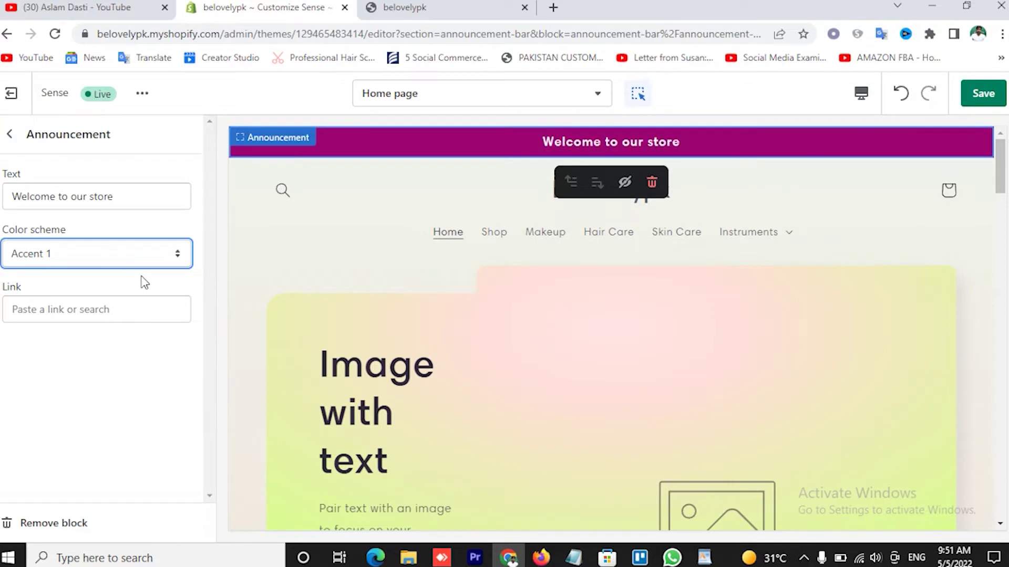
- Set the announcement's color scheme to Accent 2, link it to All products, and save the theme
{"action": "left_click", "coordinate": [81, 250]}
{"action": "left_click", "coordinate": [70, 275]}
{"action": "left_click", "coordinate": [50, 313]}
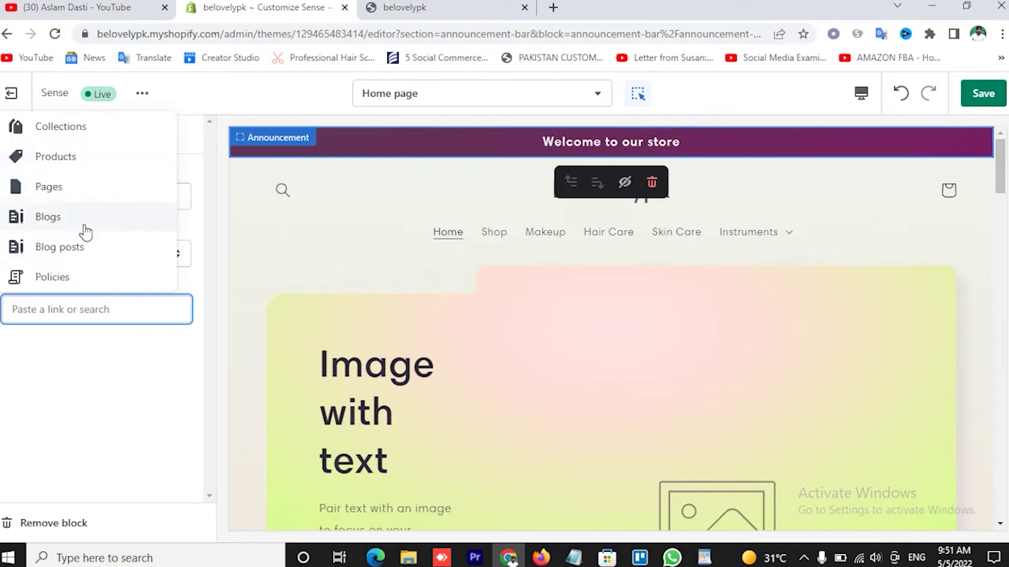
{"action": "left_click", "coordinate": [76, 160]}
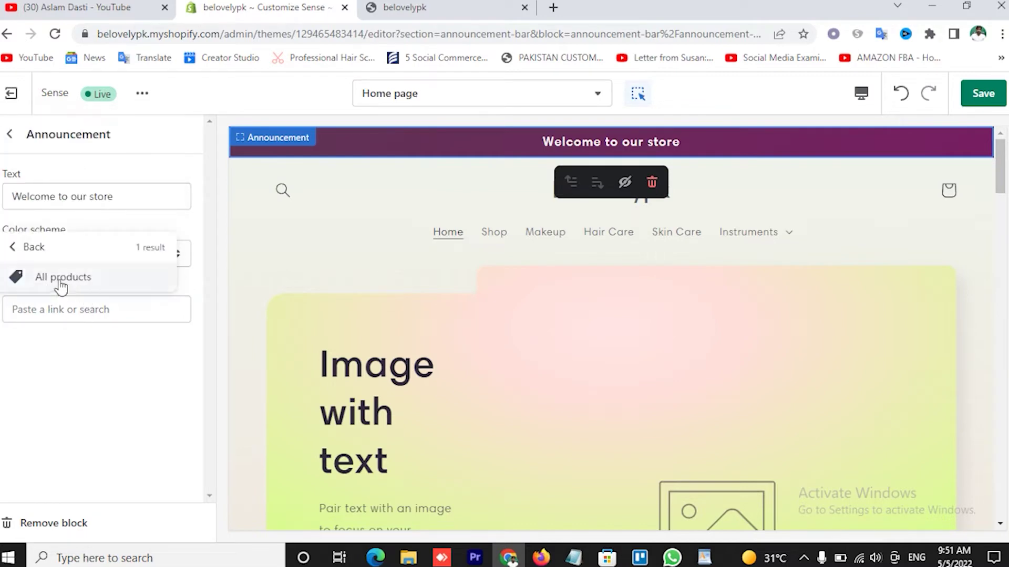
{"action": "left_click", "coordinate": [61, 285]}
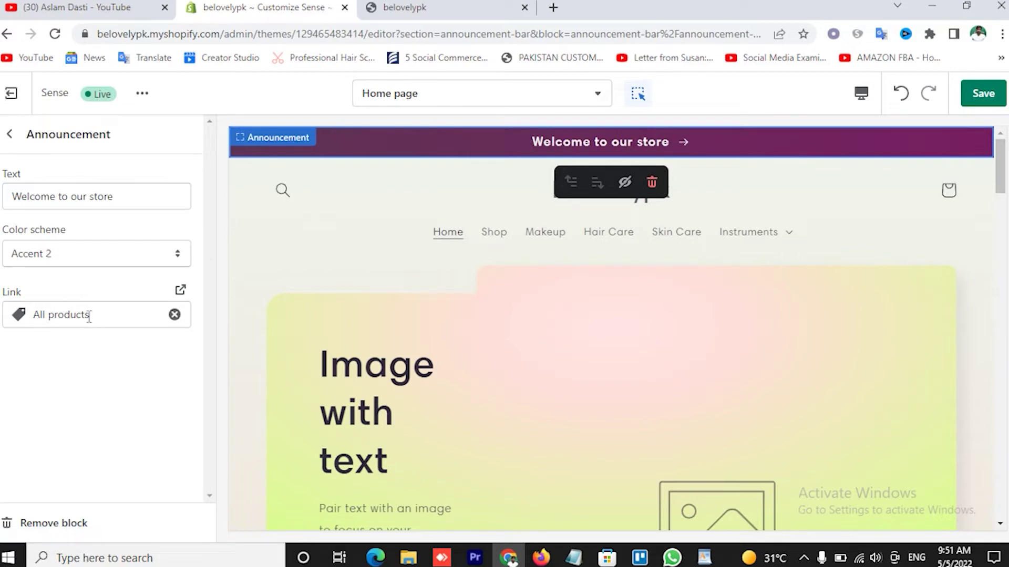
{"action": "left_click", "coordinate": [982, 94]}
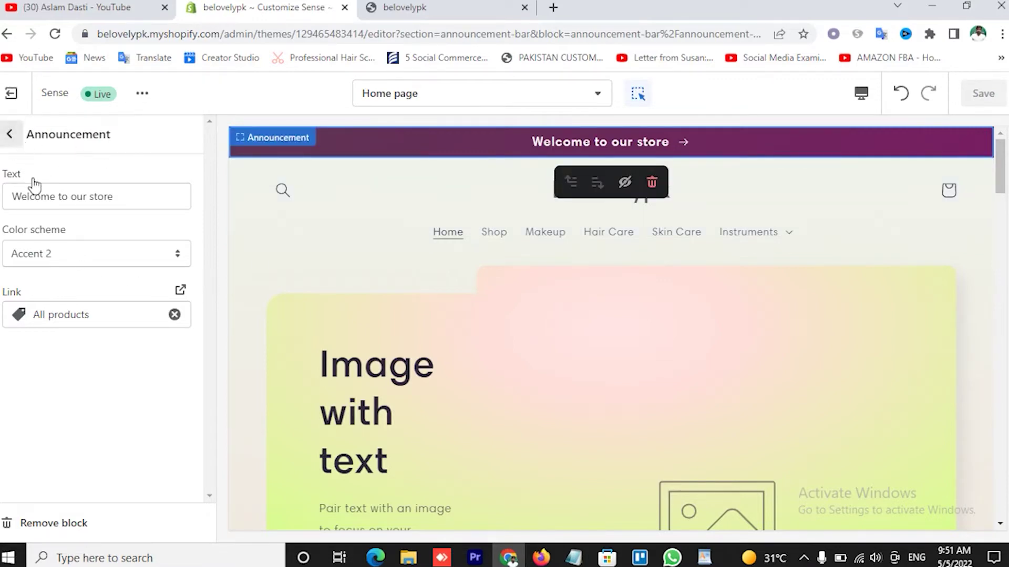
- Upload logo_transparent.png from the shopify store folder in Downloads and use it as the Header section's logo image
{"action": "left_click", "coordinate": [10, 134]}
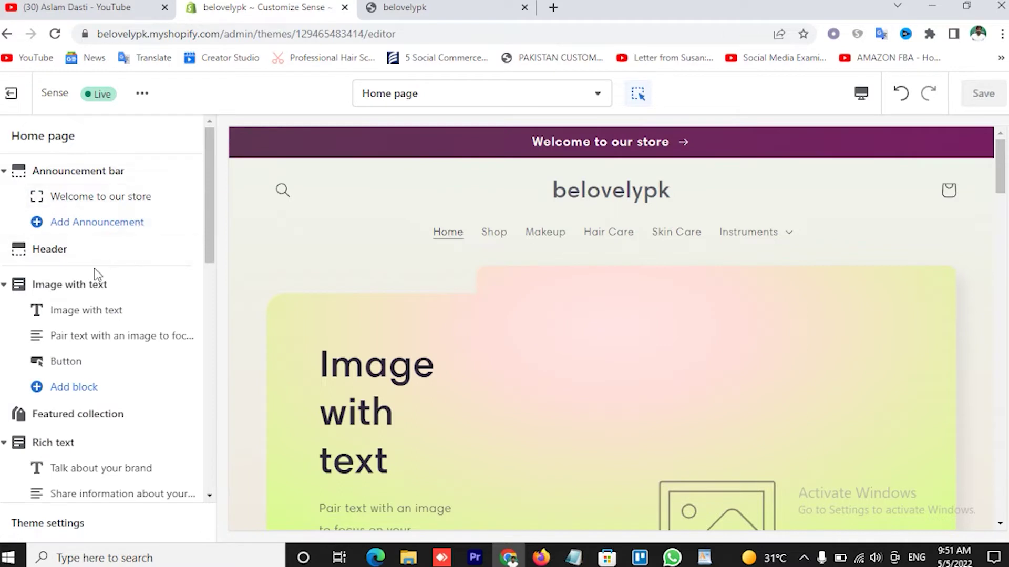
{"action": "left_click", "coordinate": [59, 252]}
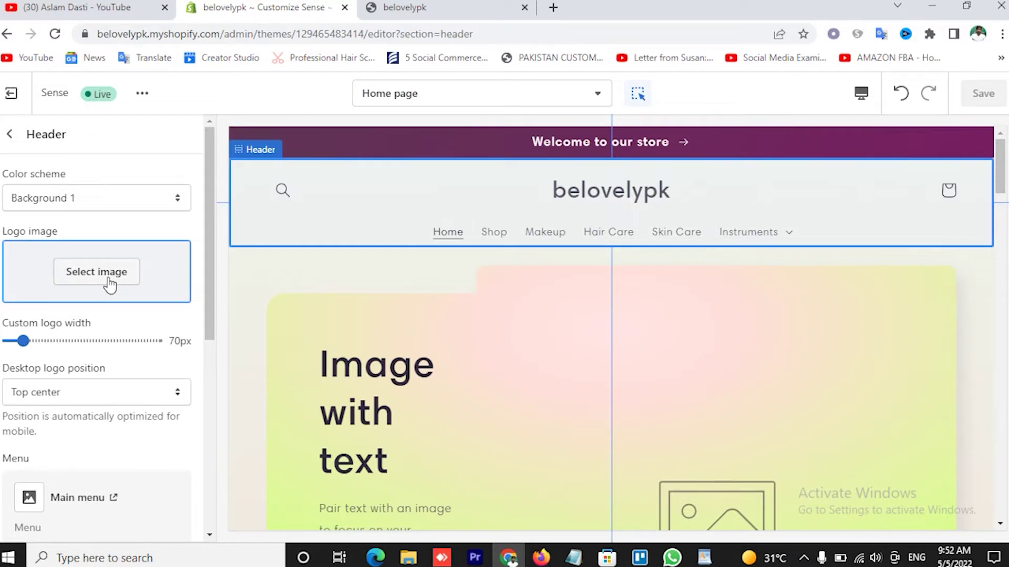
{"action": "left_click", "coordinate": [86, 277]}
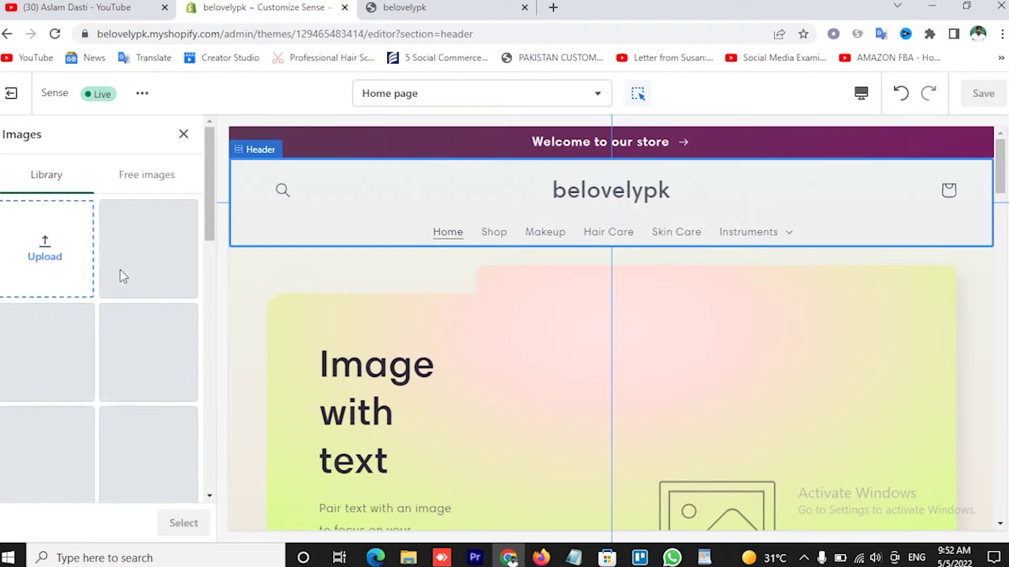
{"action": "left_click", "coordinate": [60, 350]}
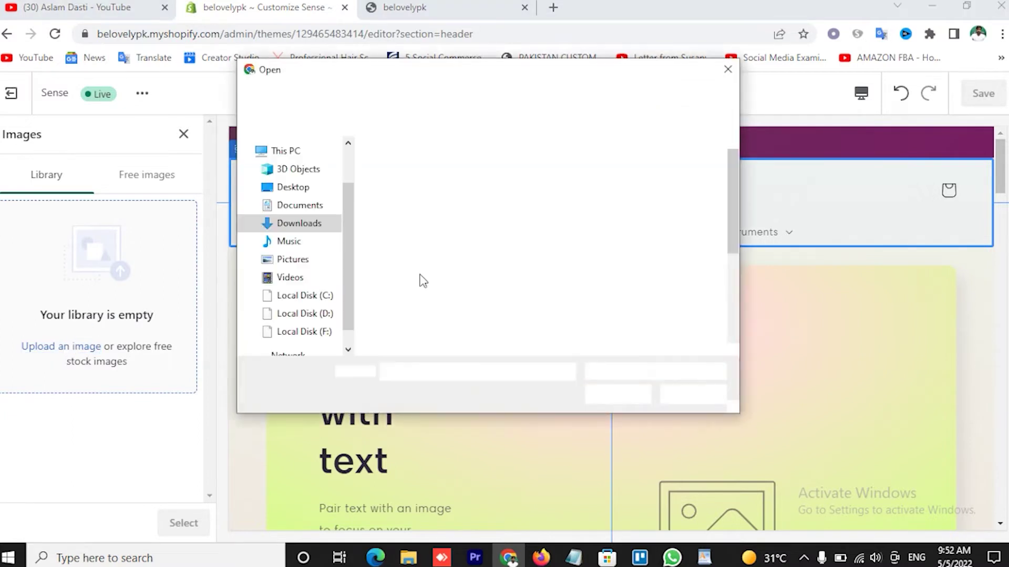
{"action": "left_click", "coordinate": [299, 225]}
{"action": "double_click", "coordinate": [506, 245]}
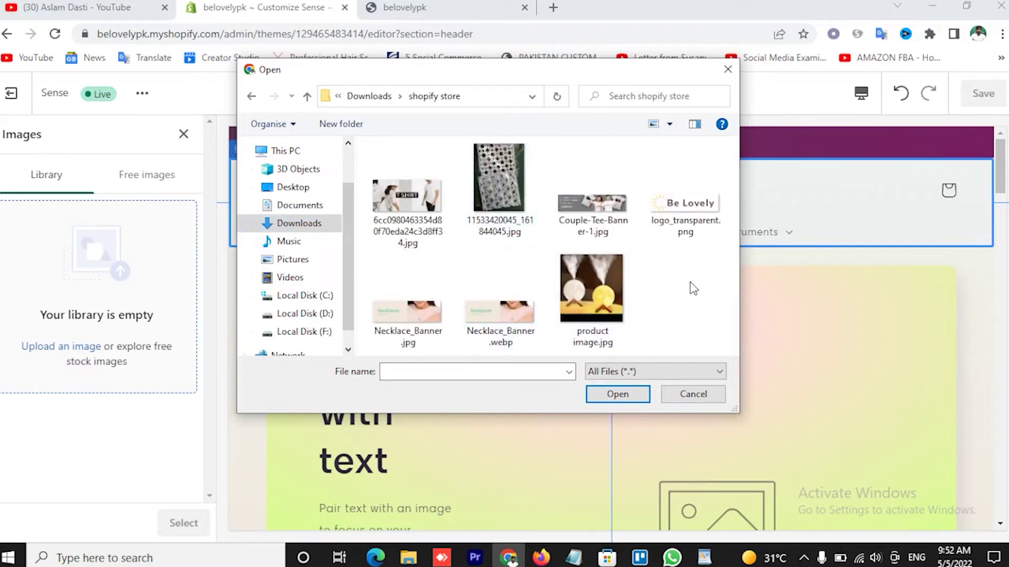
{"action": "double_click", "coordinate": [701, 210]}
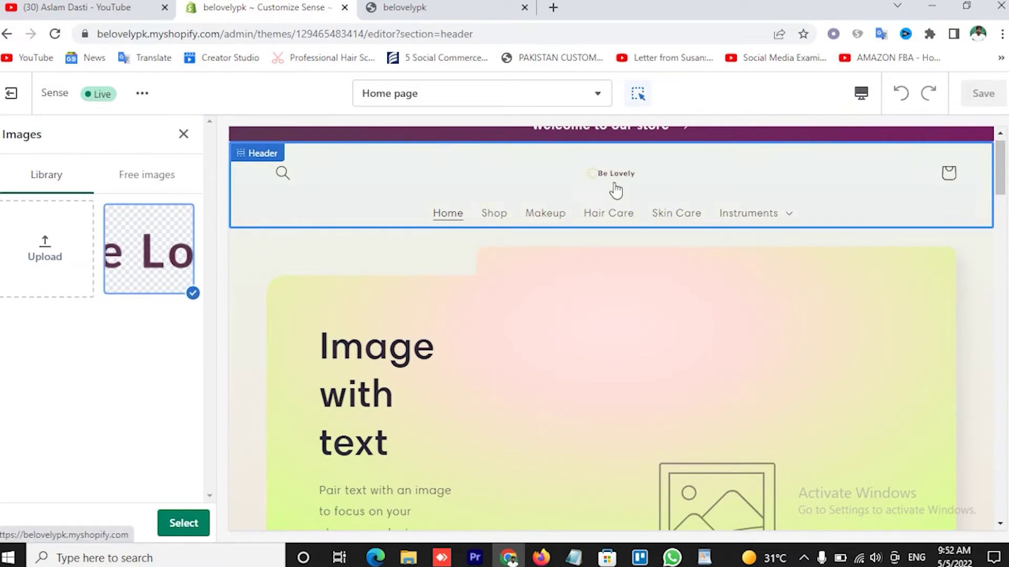
{"action": "left_click", "coordinate": [188, 522]}
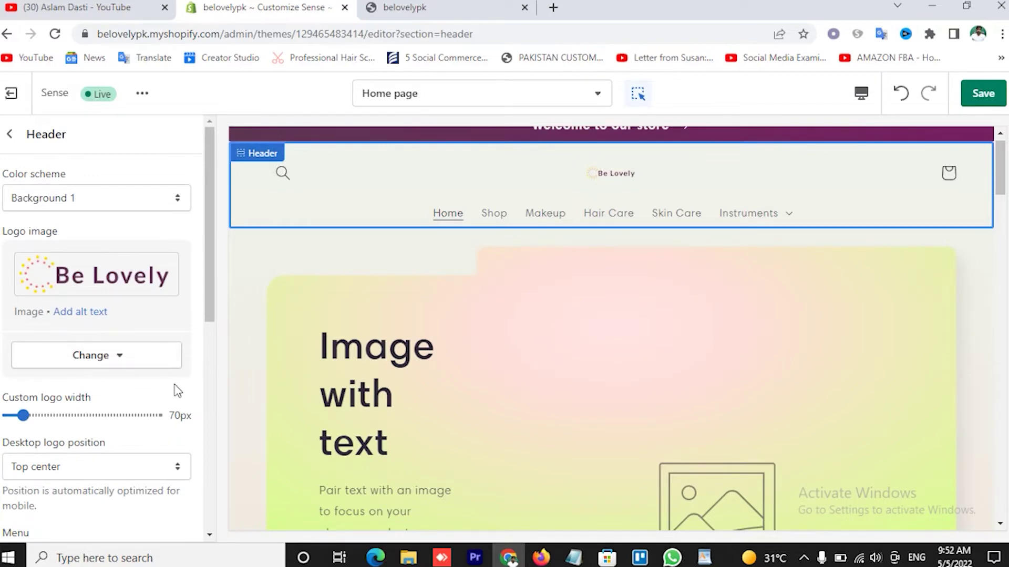
- Try the Top left desktop logo position in the header and set it to Middle left
{"action": "scroll", "coordinate": [173, 389], "scroll_direction": "down", "scroll_amount": 3}
{"action": "left_click", "coordinate": [97, 322]}
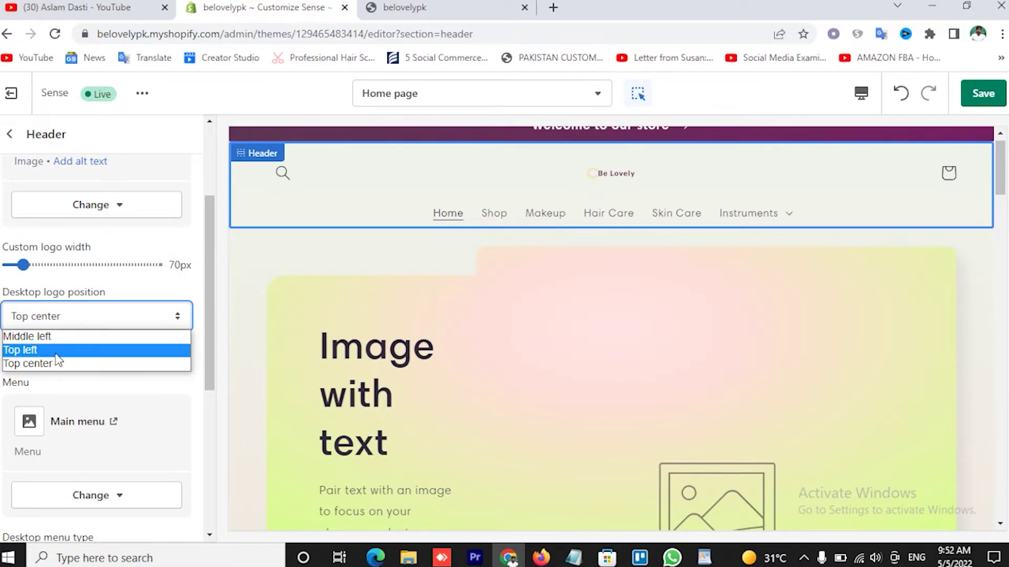
{"action": "left_click", "coordinate": [31, 350]}
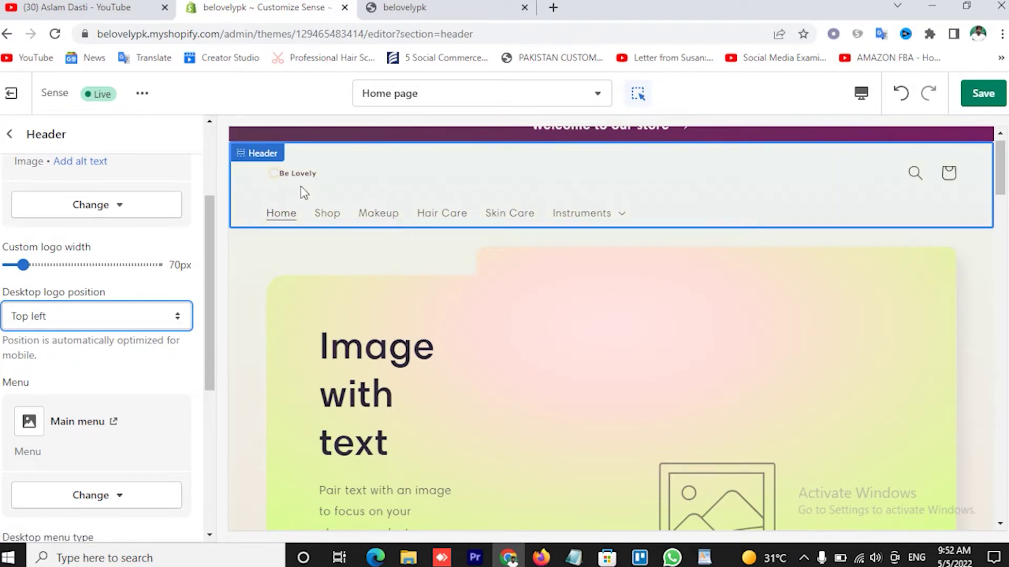
{"action": "left_click", "coordinate": [98, 326]}
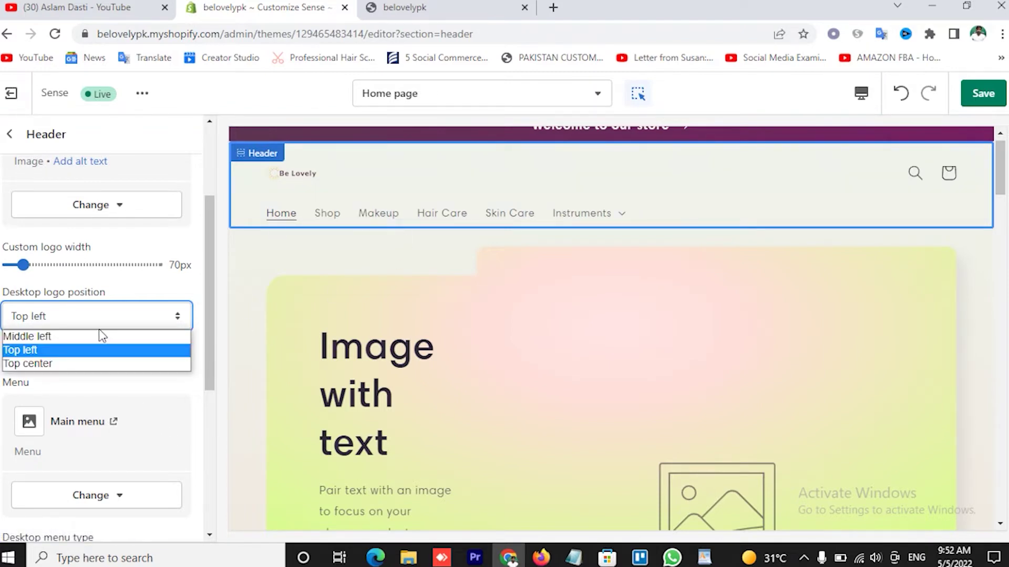
{"action": "left_click", "coordinate": [87, 337]}
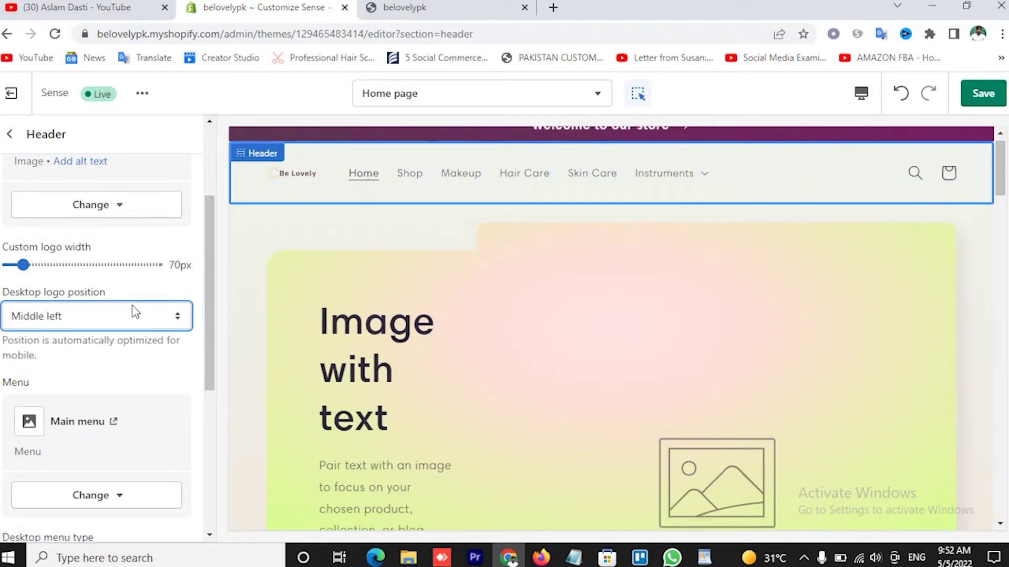
- Increase the header's custom logo width to 230px and save the theme
{"action": "left_click_drag", "start_coordinate": [24, 264], "coordinate": [100, 265]}
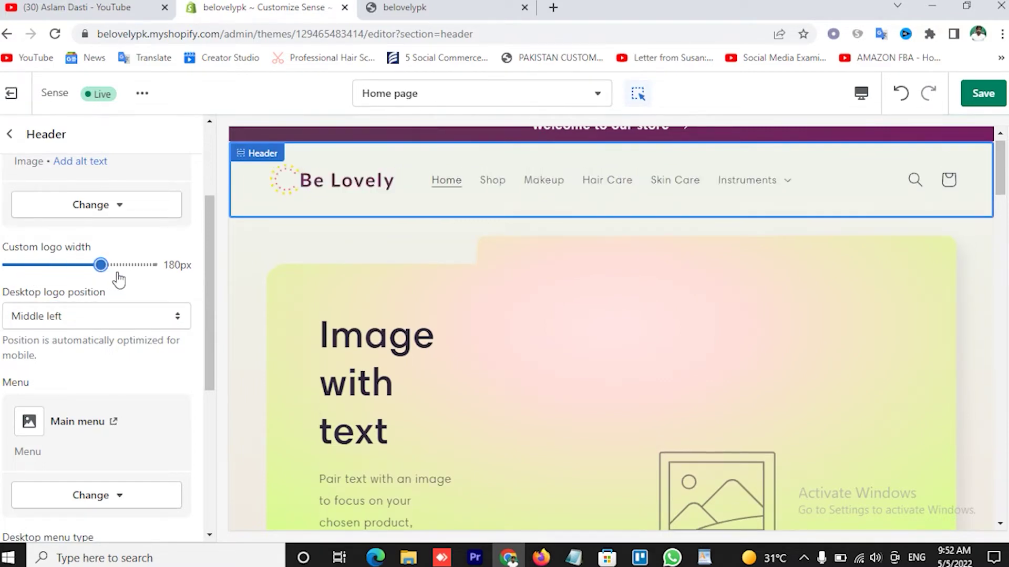
{"action": "left_click_drag", "start_coordinate": [110, 269], "coordinate": [122, 268]}
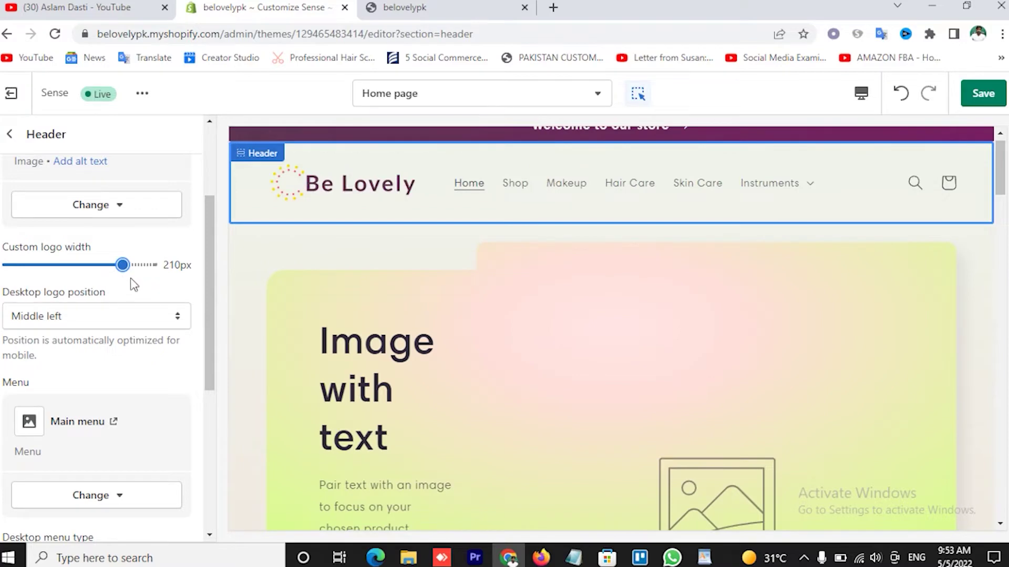
{"action": "left_click_drag", "start_coordinate": [124, 266], "coordinate": [137, 265]}
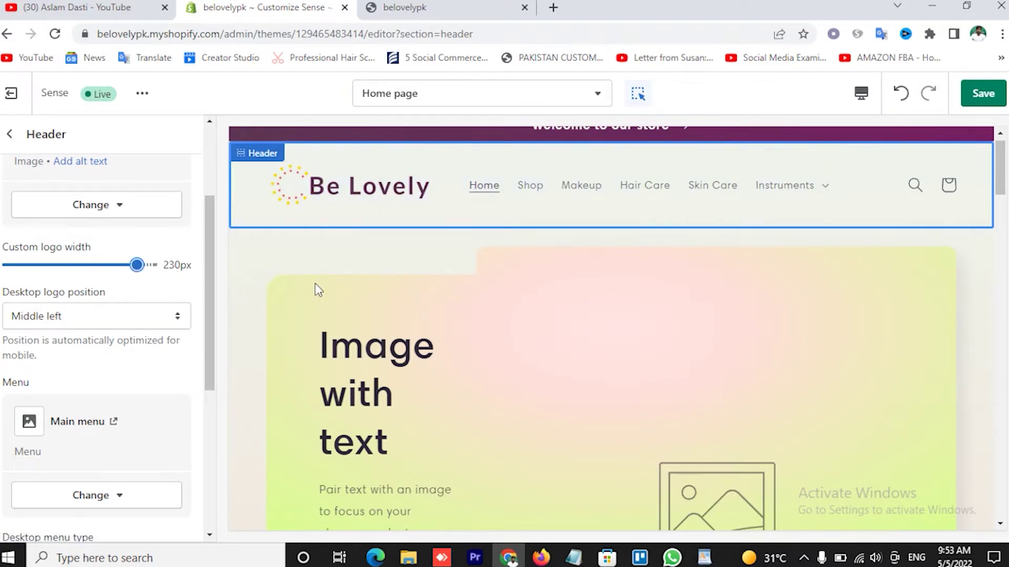
{"action": "left_click", "coordinate": [983, 93]}
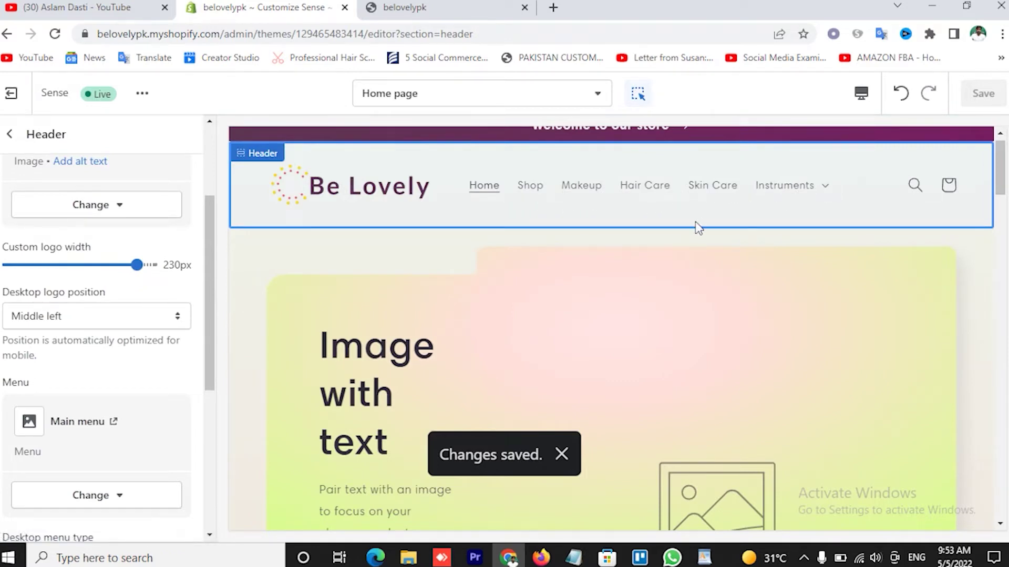
{"action": "scroll", "coordinate": [696, 226], "scroll_direction": "up", "scroll_amount": 1}
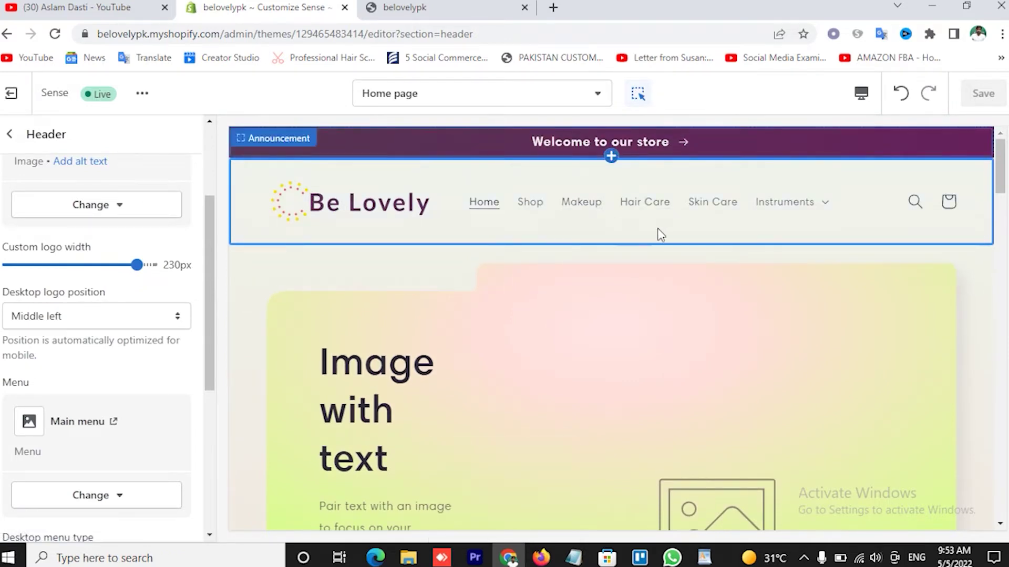
{"action": "scroll", "coordinate": [661, 235], "scroll_direction": "down", "scroll_amount": 3}
{"action": "scroll", "coordinate": [661, 235], "scroll_direction": "up", "scroll_amount": 3}
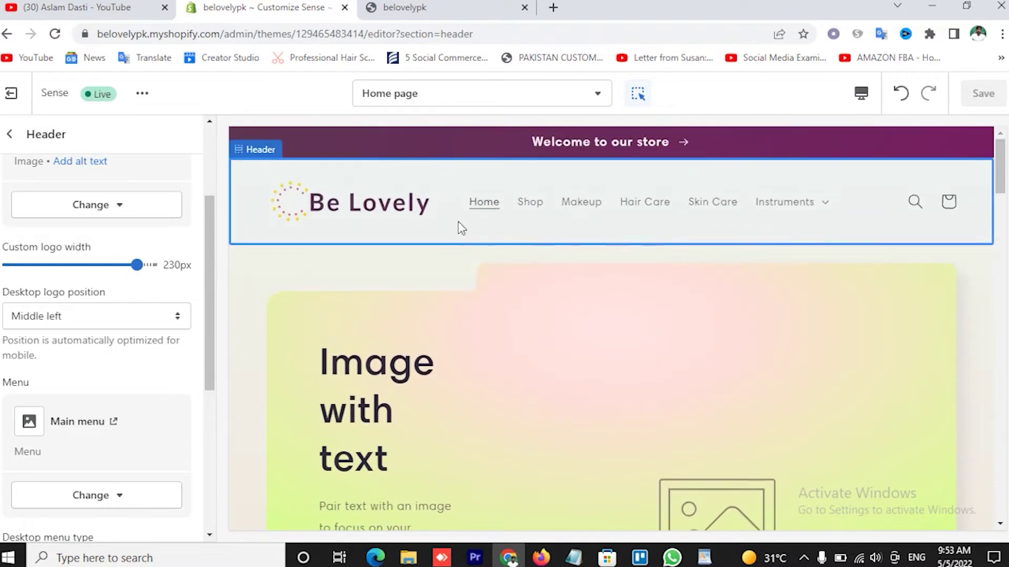
- Leave the header settings and add a Slideshow section to the home page from the full list of theme sections
{"action": "left_click", "coordinate": [7, 136]}
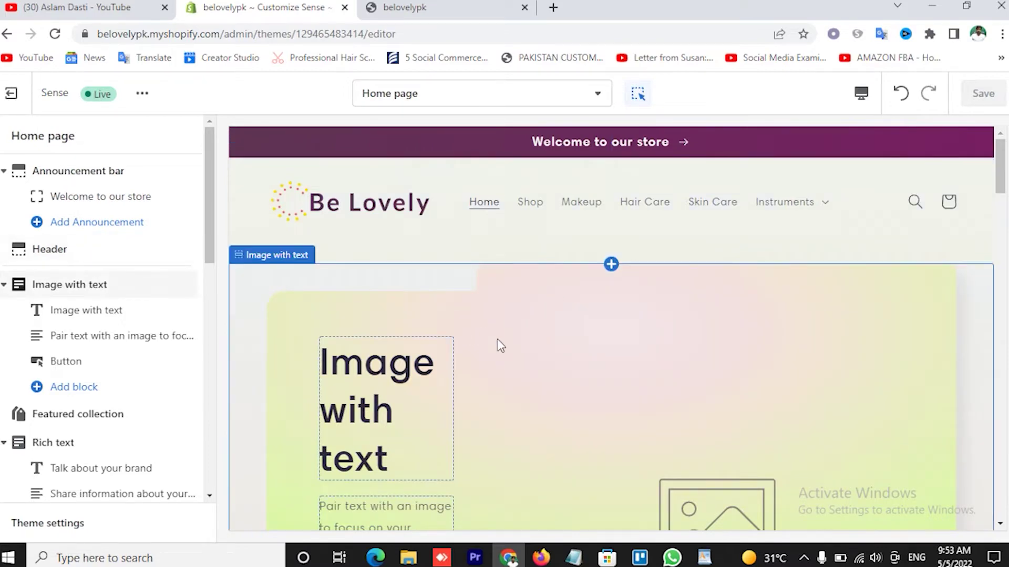
{"action": "scroll", "coordinate": [184, 388], "scroll_direction": "down", "scroll_amount": 5}
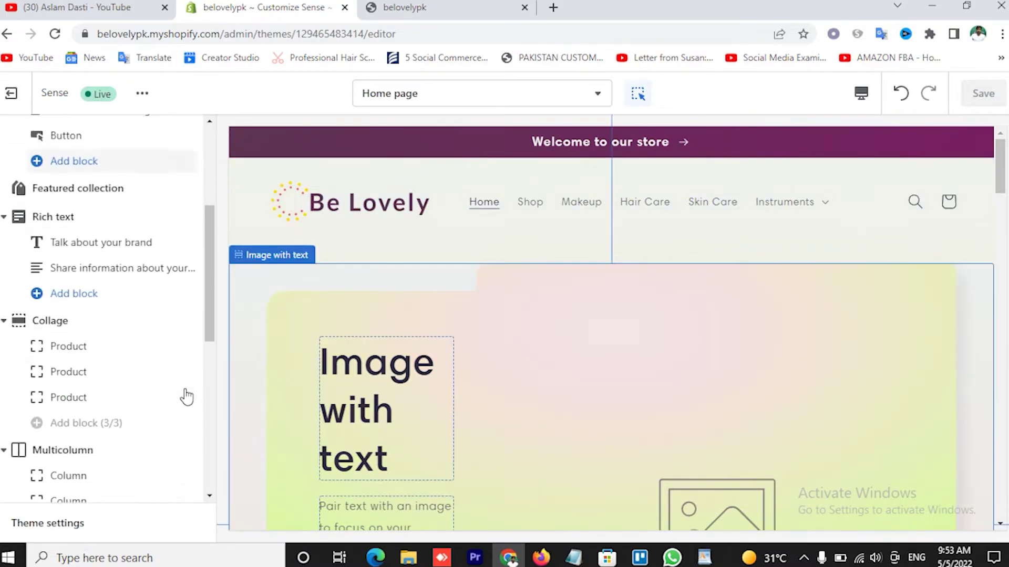
{"action": "scroll", "coordinate": [183, 388], "scroll_direction": "down", "scroll_amount": 6}
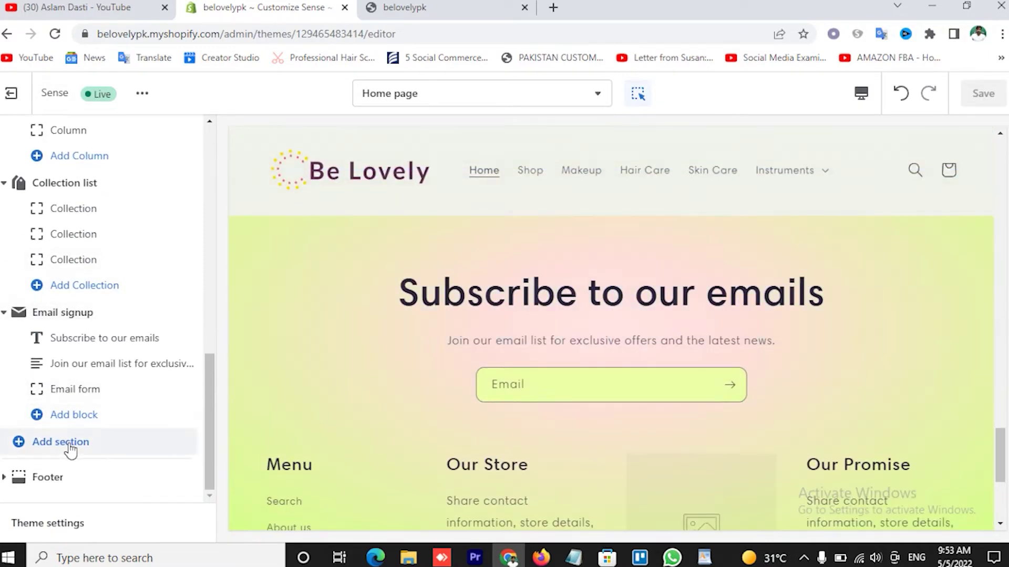
{"action": "left_click", "coordinate": [70, 446]}
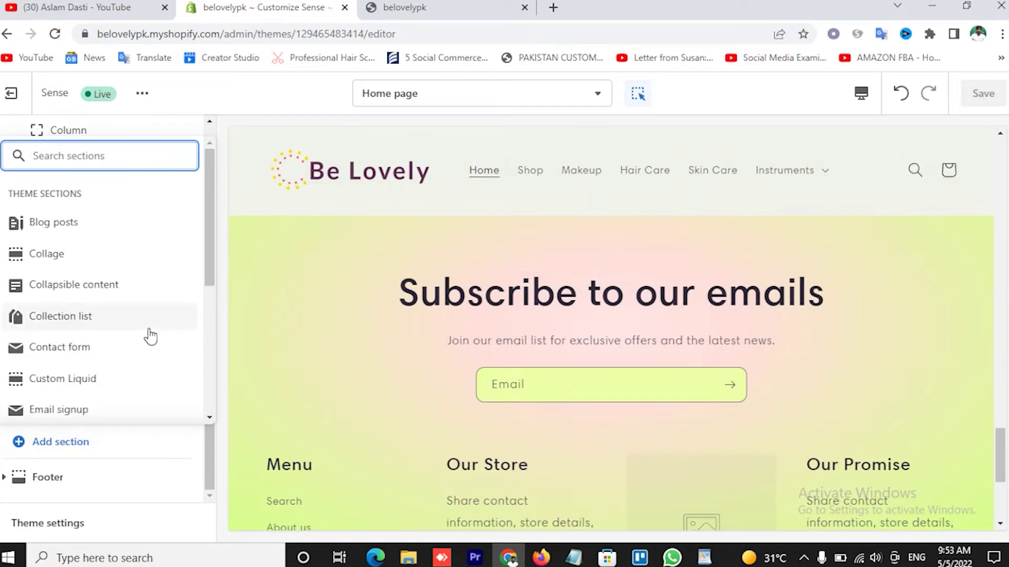
{"action": "scroll", "coordinate": [124, 329], "scroll_direction": "down", "scroll_amount": 3}
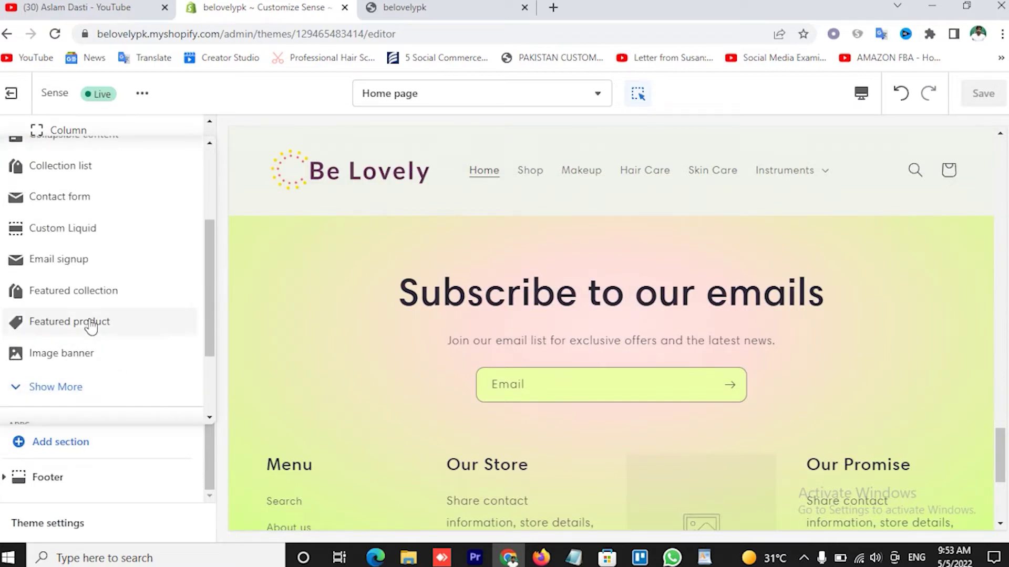
{"action": "left_click", "coordinate": [61, 388]}
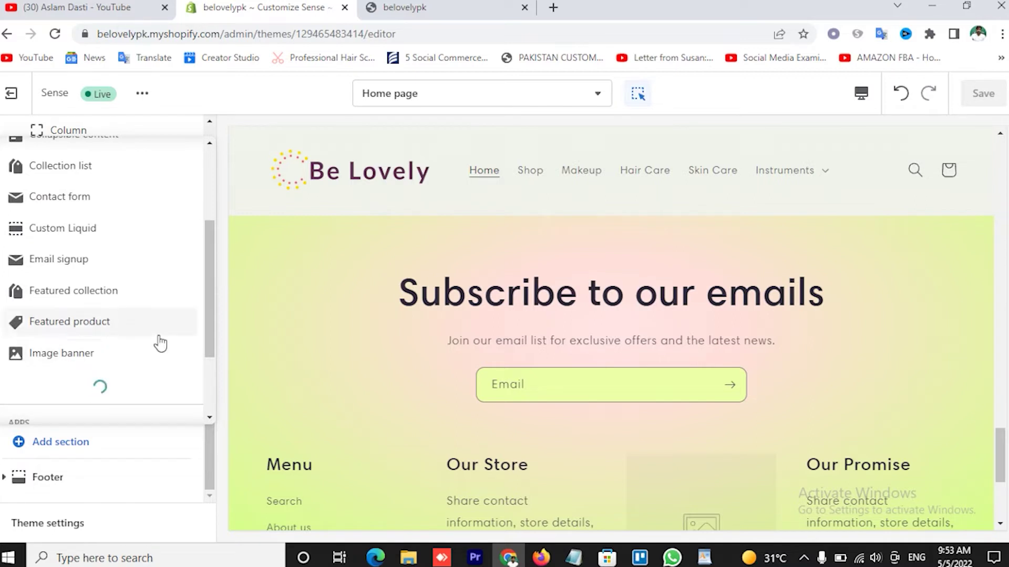
{"action": "scroll", "coordinate": [160, 344], "scroll_direction": "down", "scroll_amount": 5}
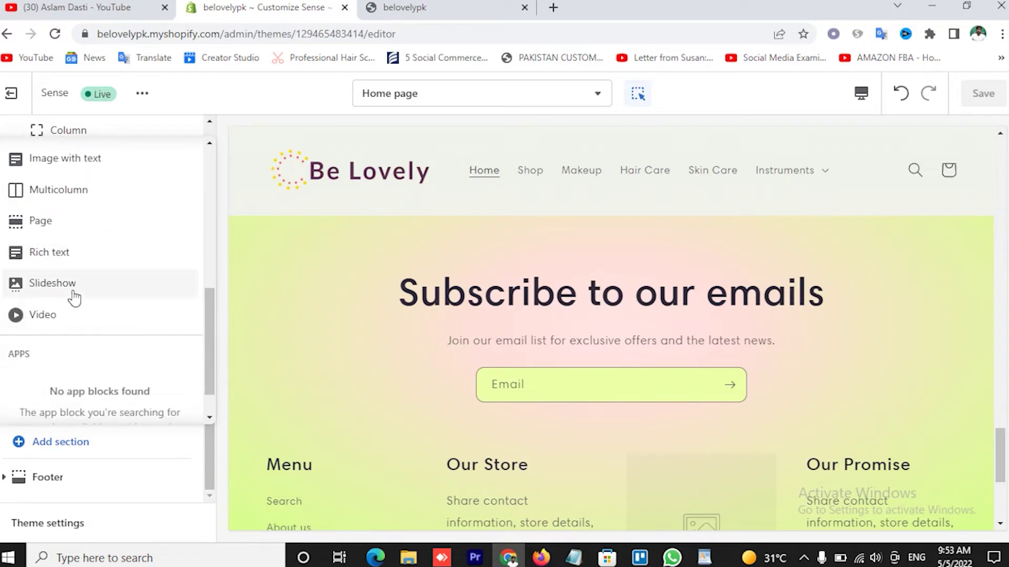
{"action": "left_click", "coordinate": [50, 288]}
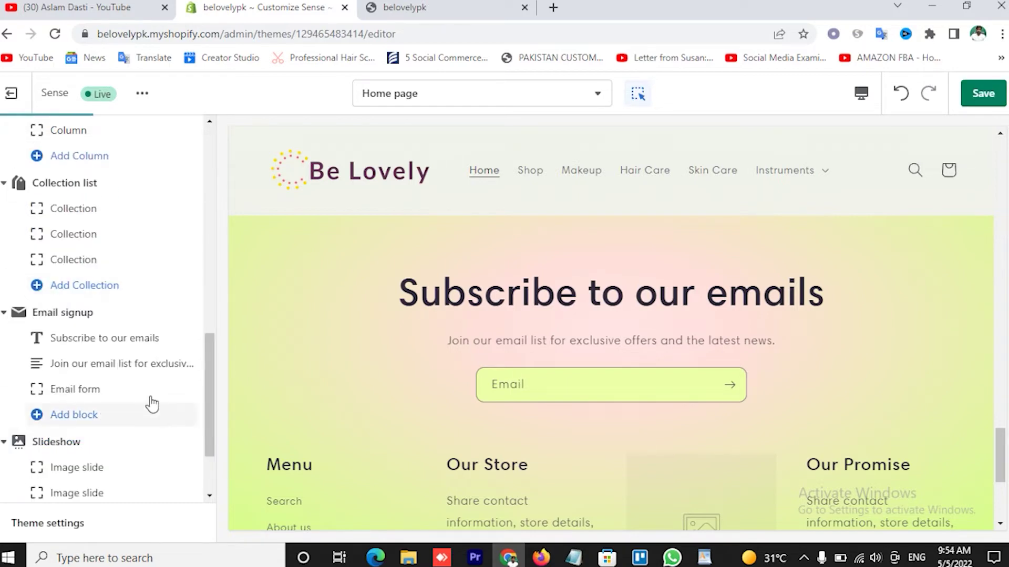
- Move the Slideshow section up to directly below the Header, above the Image with text section
{"action": "scroll", "coordinate": [150, 402], "scroll_direction": "down", "scroll_amount": 3}
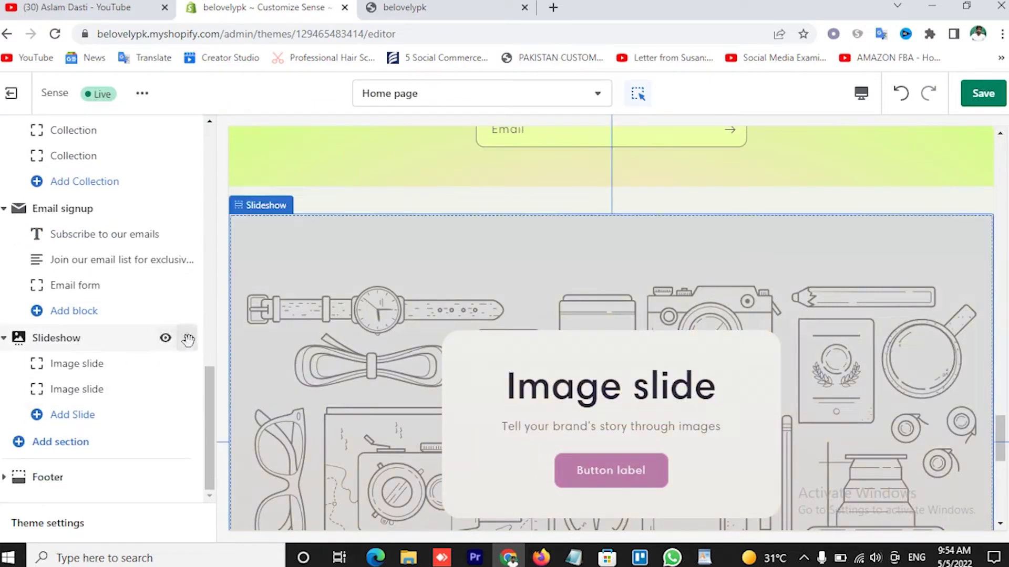
{"action": "left_click_drag", "start_coordinate": [185, 341], "coordinate": [155, 264]}
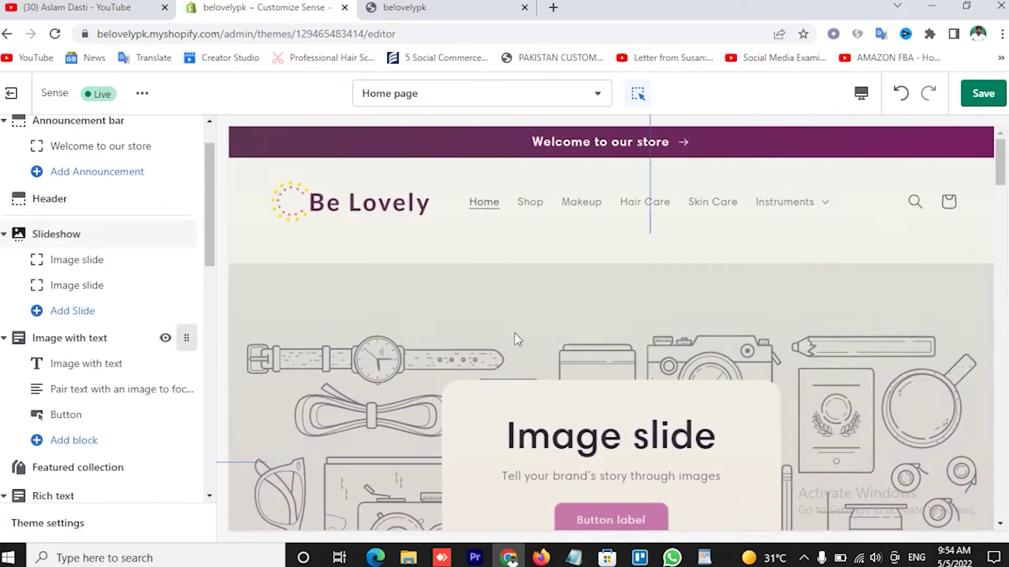
{"action": "scroll", "coordinate": [705, 398], "scroll_direction": "down", "scroll_amount": 10}
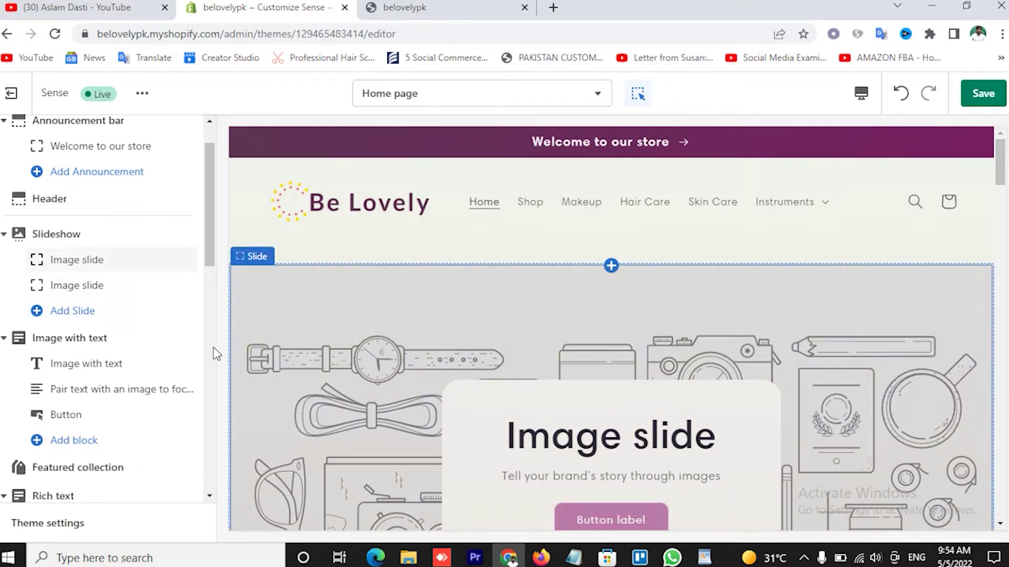
- Upload Necklace_Banner.jpg and use it as the image of the slideshow's first slide
{"action": "left_click", "coordinate": [86, 263]}
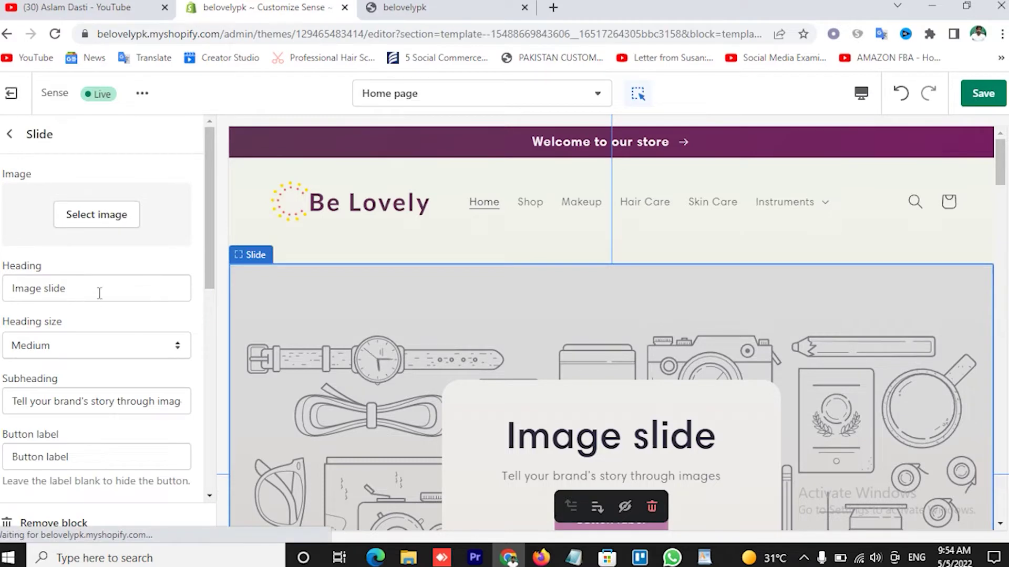
{"action": "left_click", "coordinate": [100, 227]}
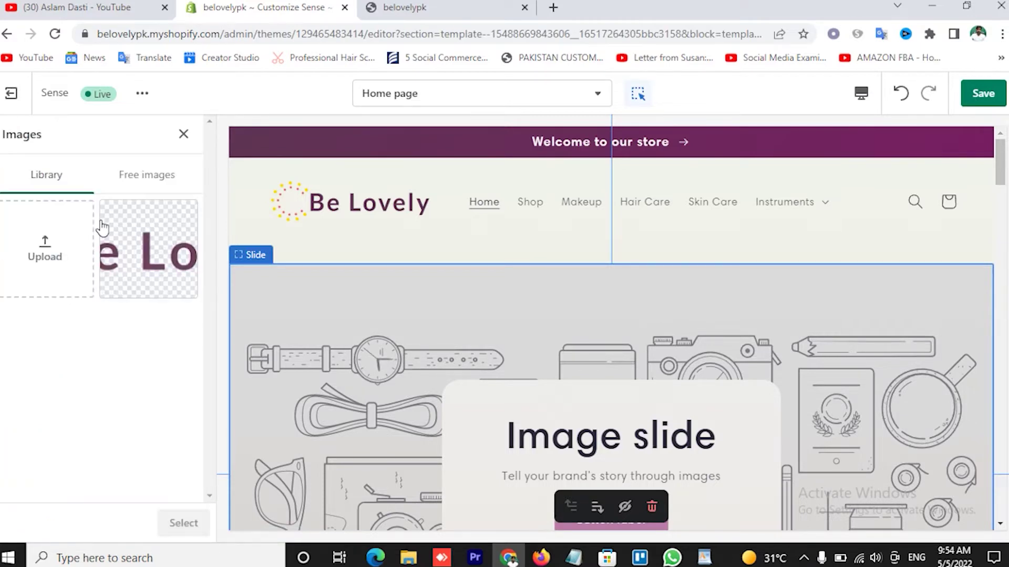
{"action": "left_click", "coordinate": [47, 249]}
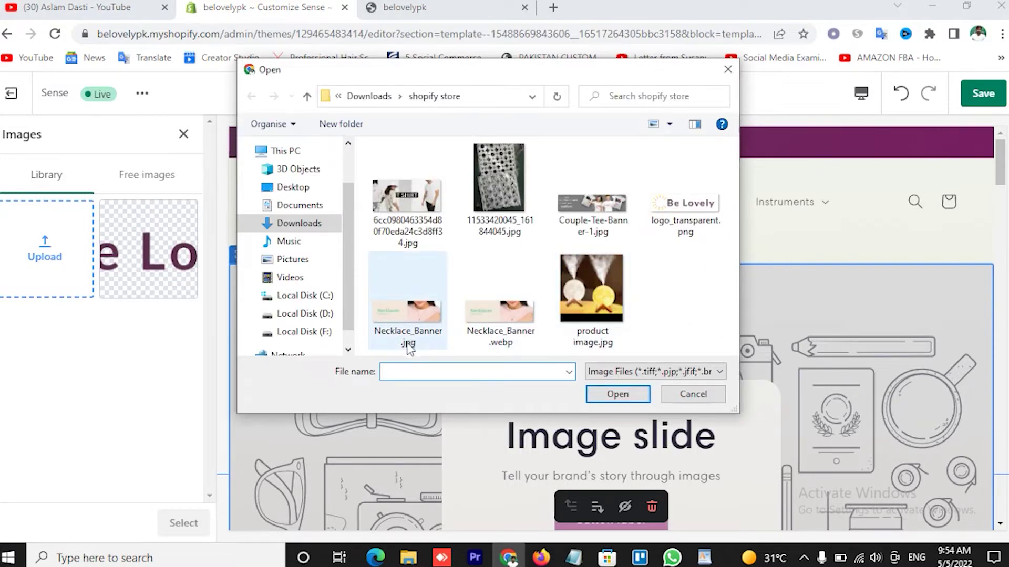
{"action": "double_click", "coordinate": [418, 336]}
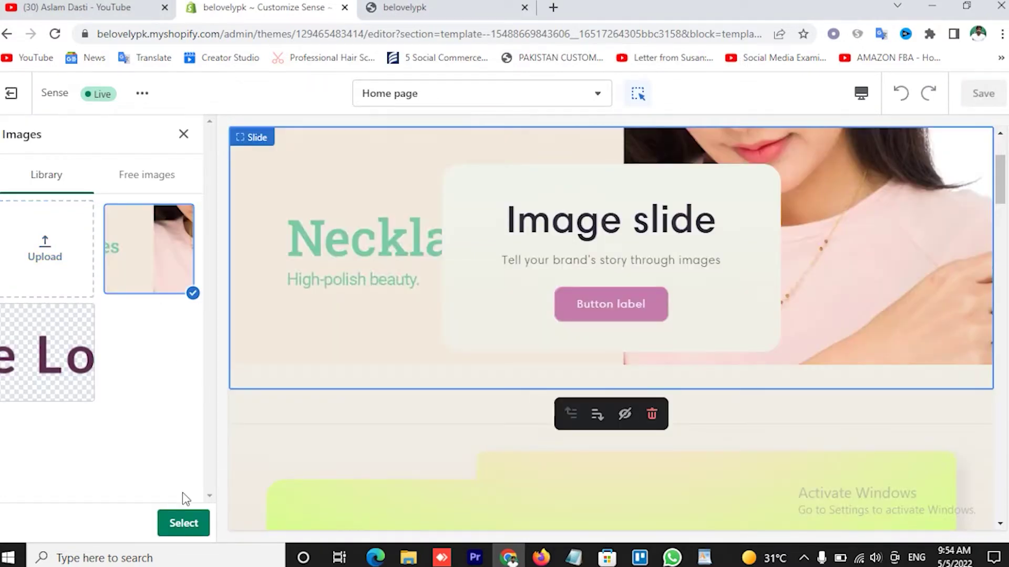
{"action": "left_click", "coordinate": [192, 523]}
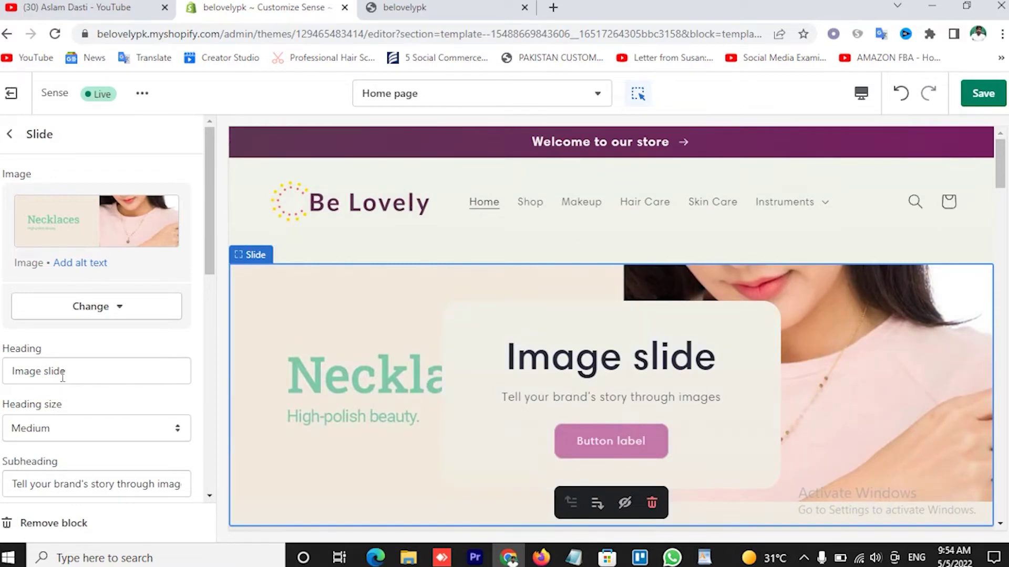
- Replace the first slide's heading with "Necklace"
{"action": "left_click_drag", "start_coordinate": [73, 375], "coordinate": [6, 375]}
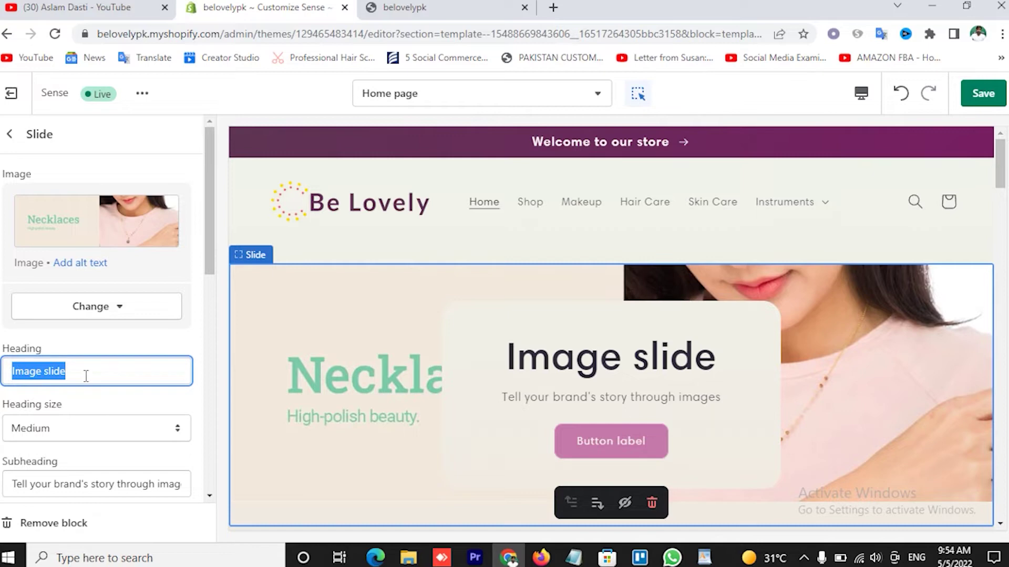
{"action": "type", "text": "N"}
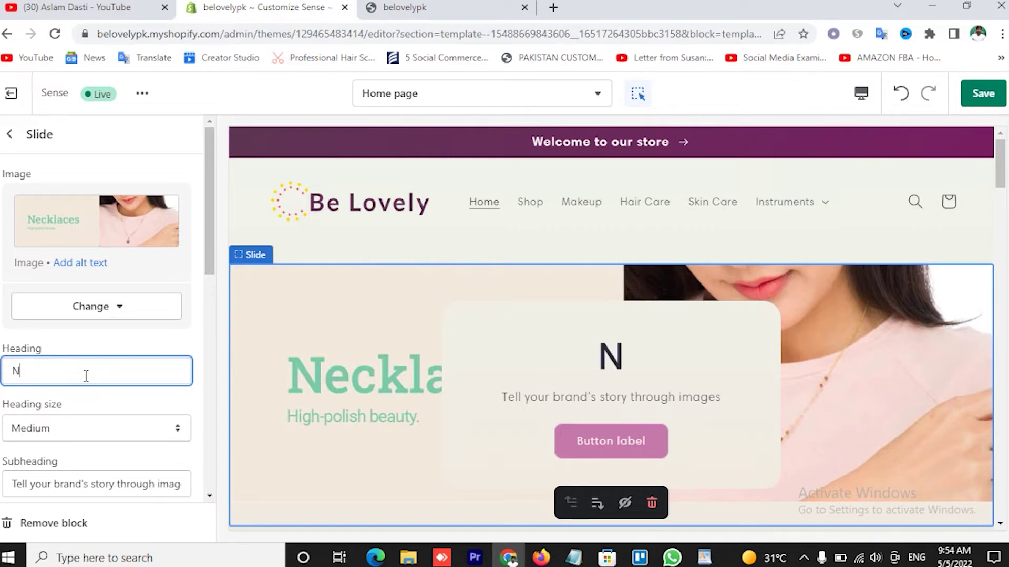
{"action": "type", "text": "eckla"}
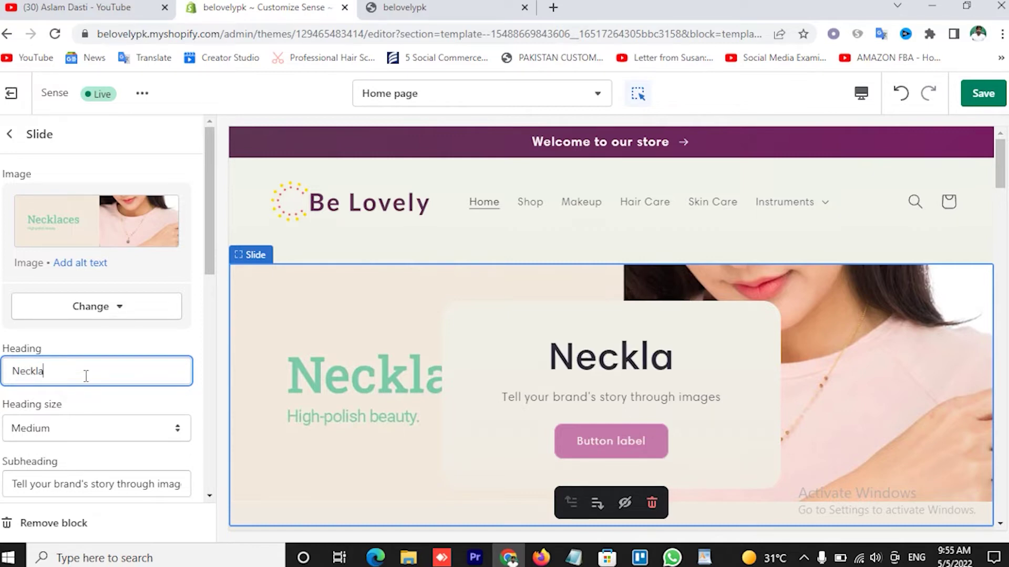
{"action": "type", "text": "ce"}
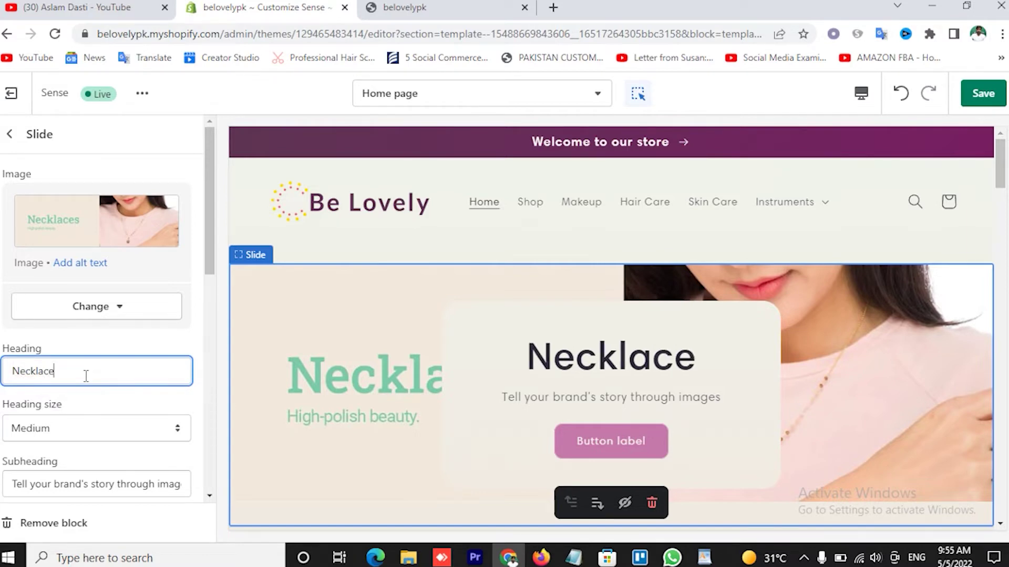
- Clear the first slide's heading and subheading so both are blank
{"action": "key", "text": "BackSpace"}
{"action": "key", "text": "BackSpace"}
{"action": "key", "text": "BackSpace"}
{"action": "key", "text": "BackSpace"}
{"action": "key", "text": "BackSpace"}
{"action": "key", "text": "BackSpace"}
{"action": "key", "text": "BackSpace"}
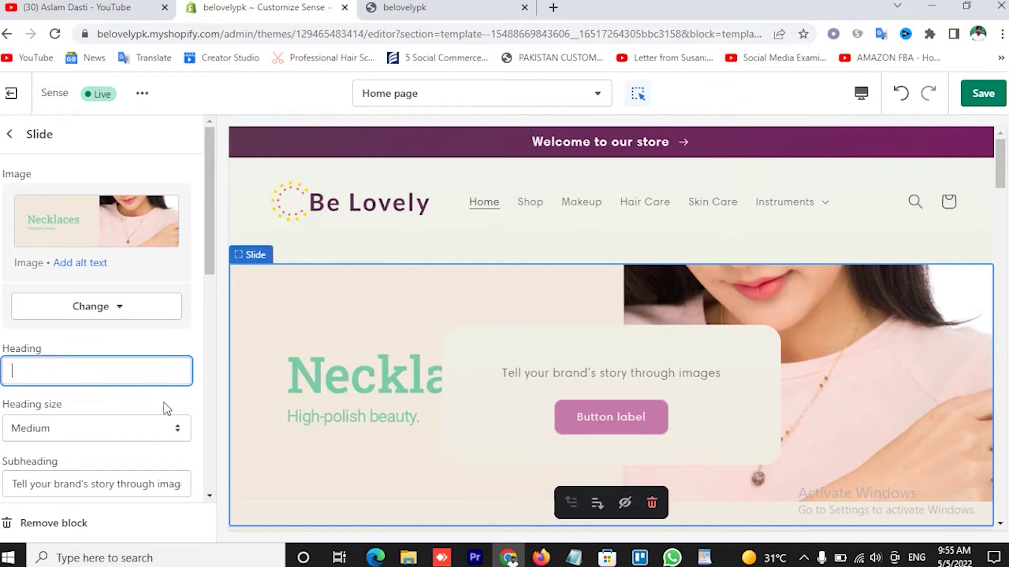
{"action": "scroll", "coordinate": [167, 409], "scroll_direction": "down", "scroll_amount": 1}
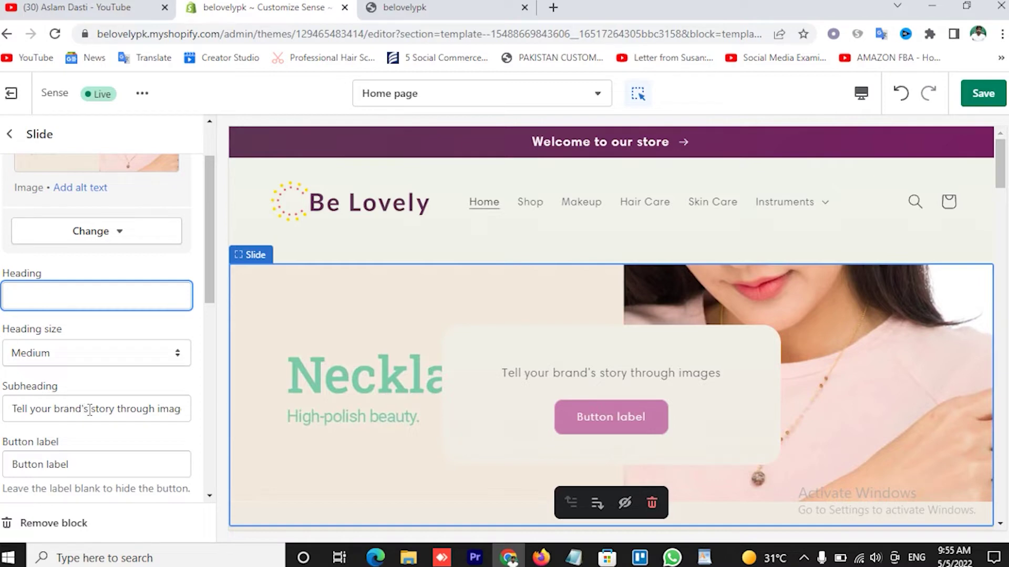
{"action": "left_click", "coordinate": [114, 410]}
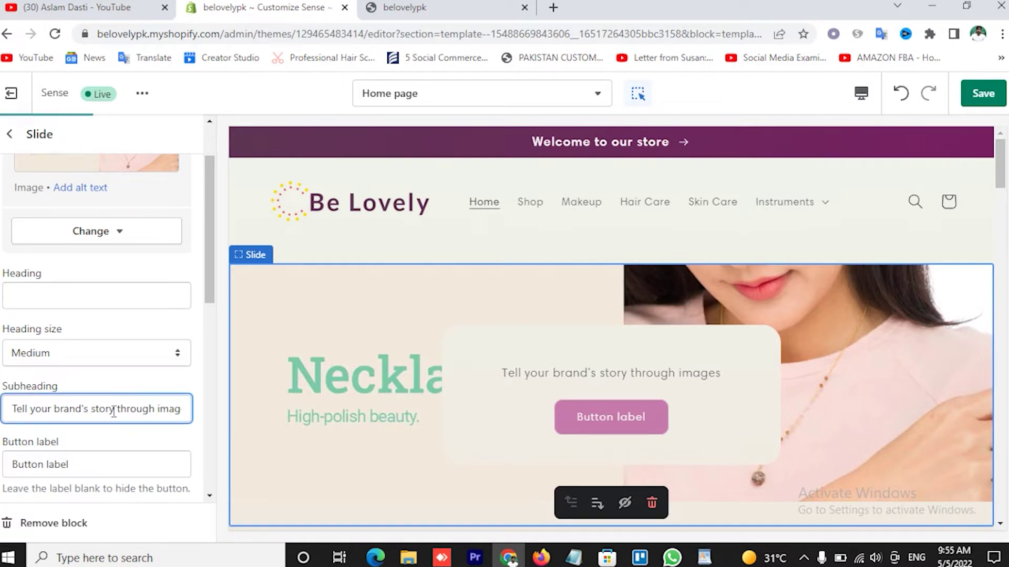
{"action": "triple_click", "coordinate": [114, 412]}
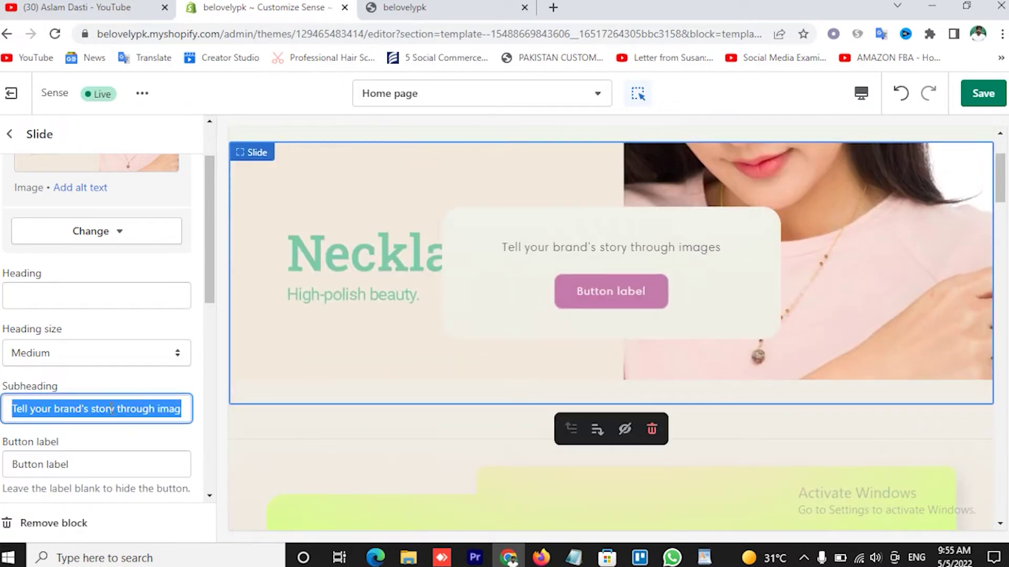
{"action": "key", "text": "BackSpace"}
- Label the first slide's button "Shop Now" and link it to the Women collection
{"action": "scroll", "coordinate": [117, 405], "scroll_direction": "down", "scroll_amount": 2}
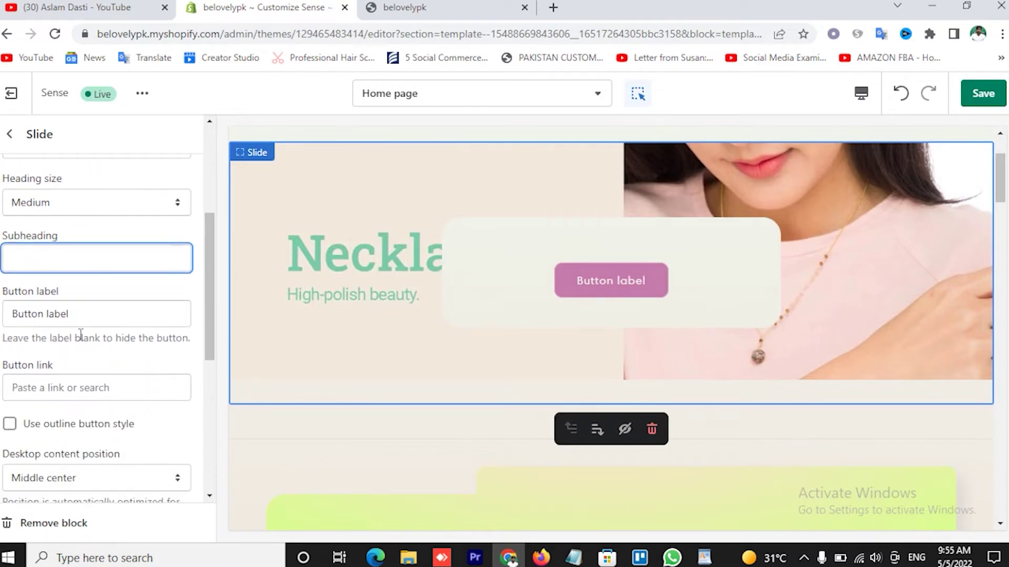
{"action": "left_click_drag", "start_coordinate": [13, 318], "coordinate": [105, 334]}
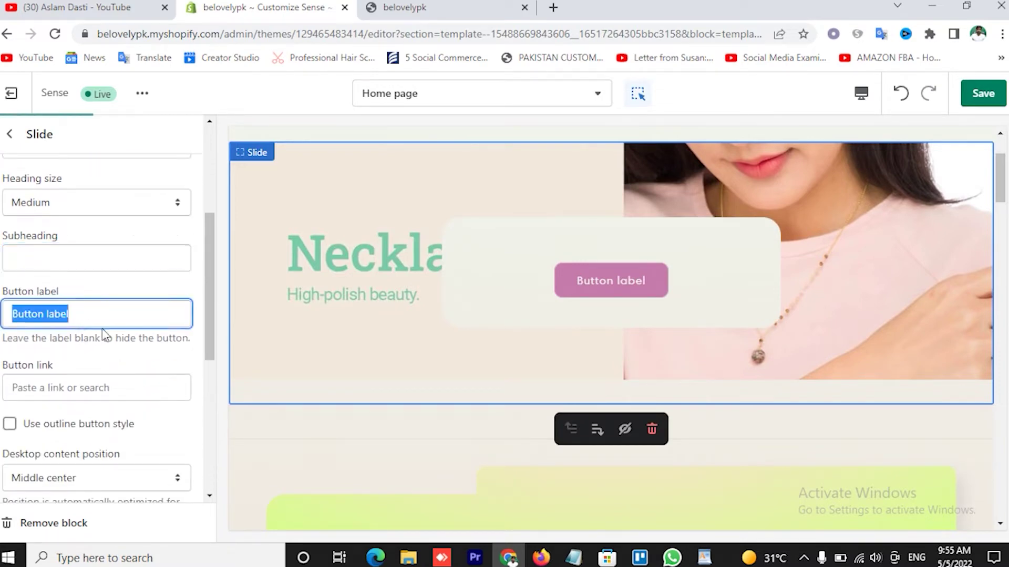
{"action": "type", "text": "Sho"}
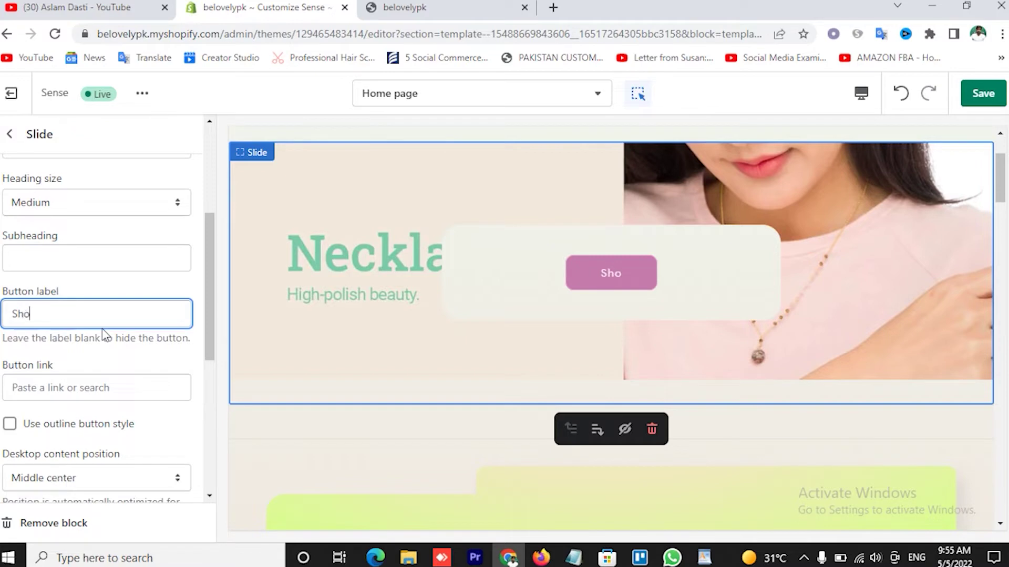
{"action": "type", "text": "p Now"}
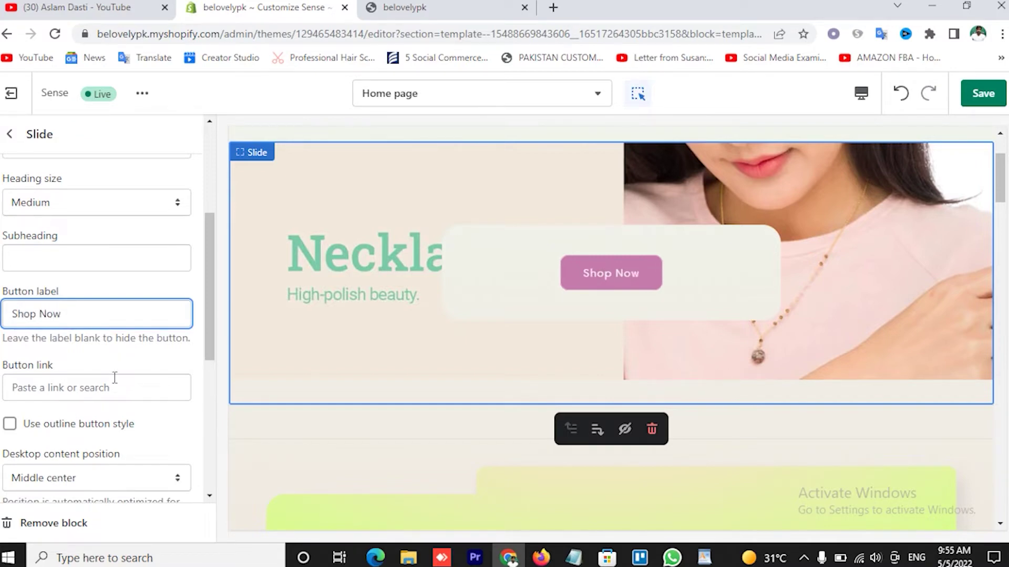
{"action": "scroll", "coordinate": [114, 375], "scroll_direction": "down", "scroll_amount": 1}
{"action": "left_click", "coordinate": [73, 312]}
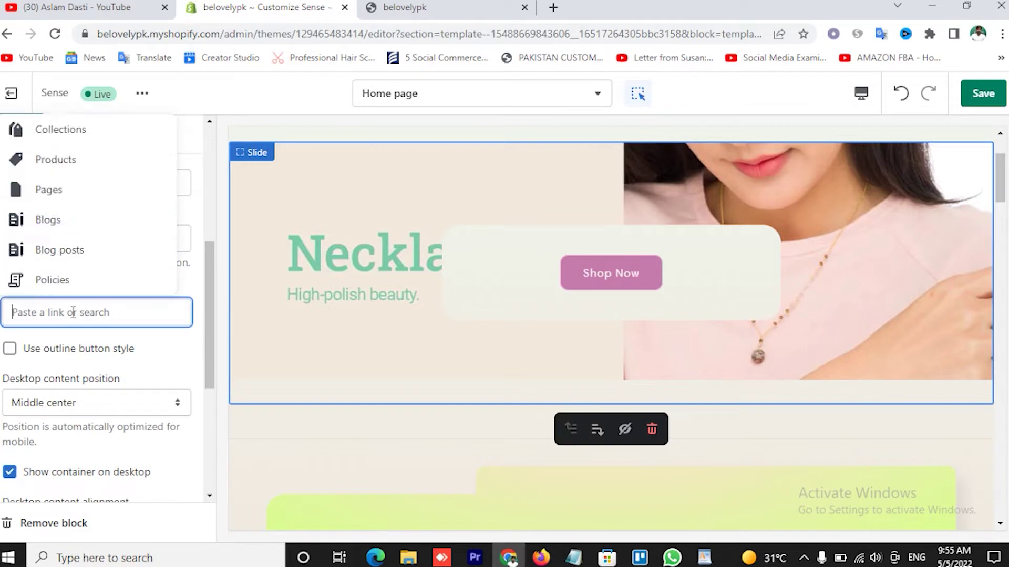
{"action": "left_click", "coordinate": [79, 130]}
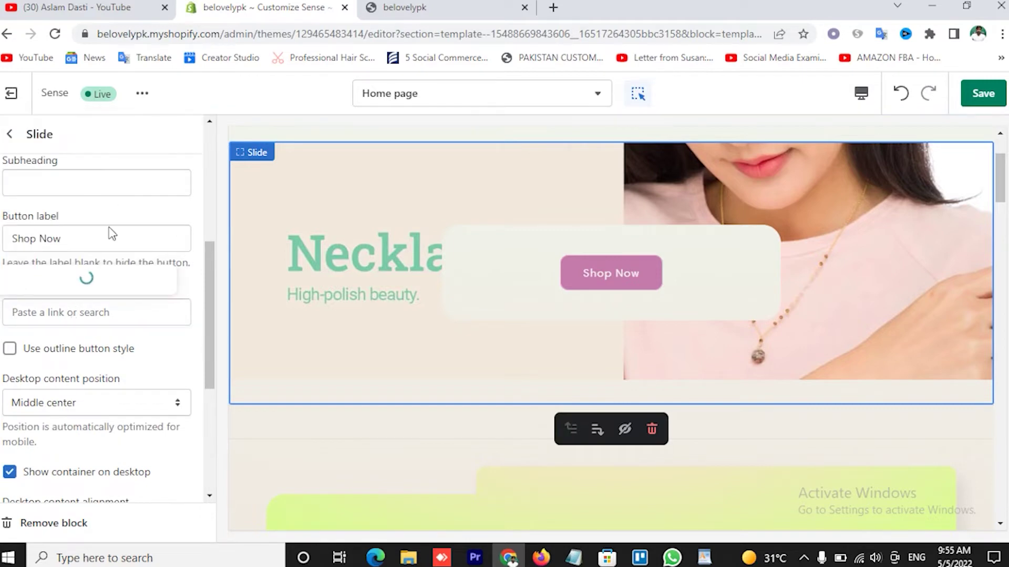
{"action": "left_click", "coordinate": [98, 288]}
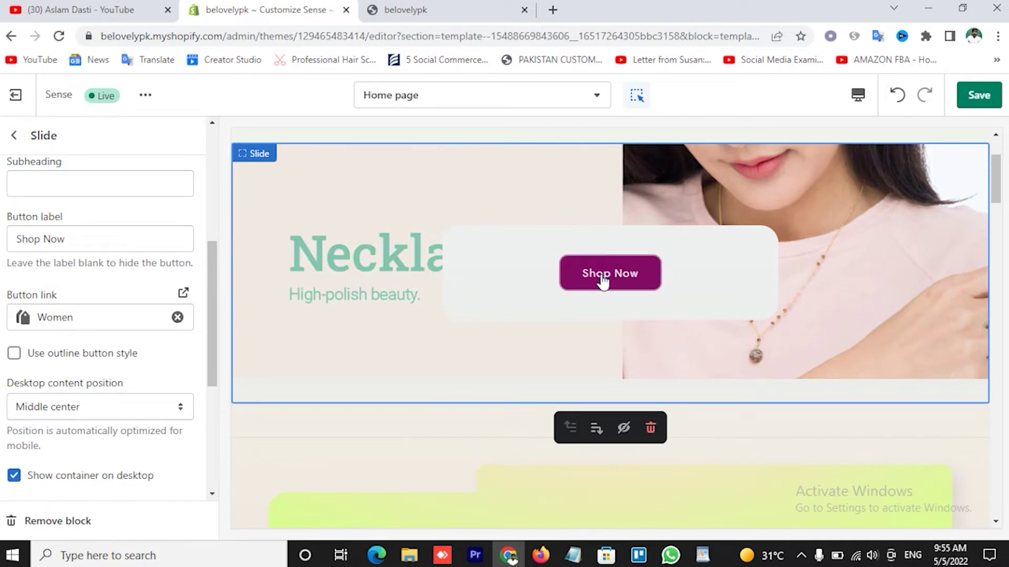
- Try the Accent 1 color scheme on the first slide's container, then return it to Background 1
{"action": "scroll", "coordinate": [115, 342], "scroll_direction": "down", "scroll_amount": 3}
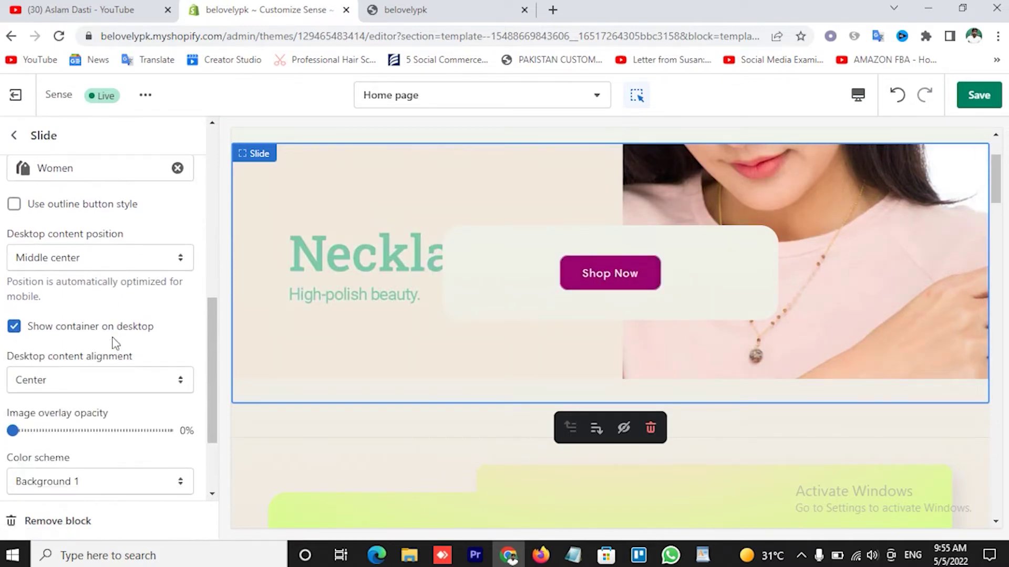
{"action": "scroll", "coordinate": [131, 336], "scroll_direction": "down", "scroll_amount": 3}
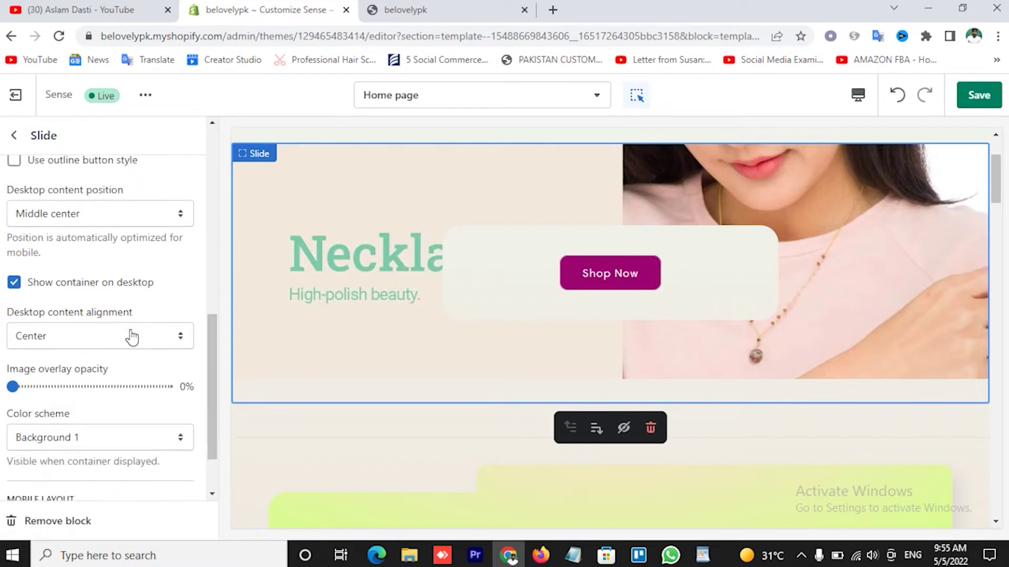
{"action": "left_click", "coordinate": [103, 364]}
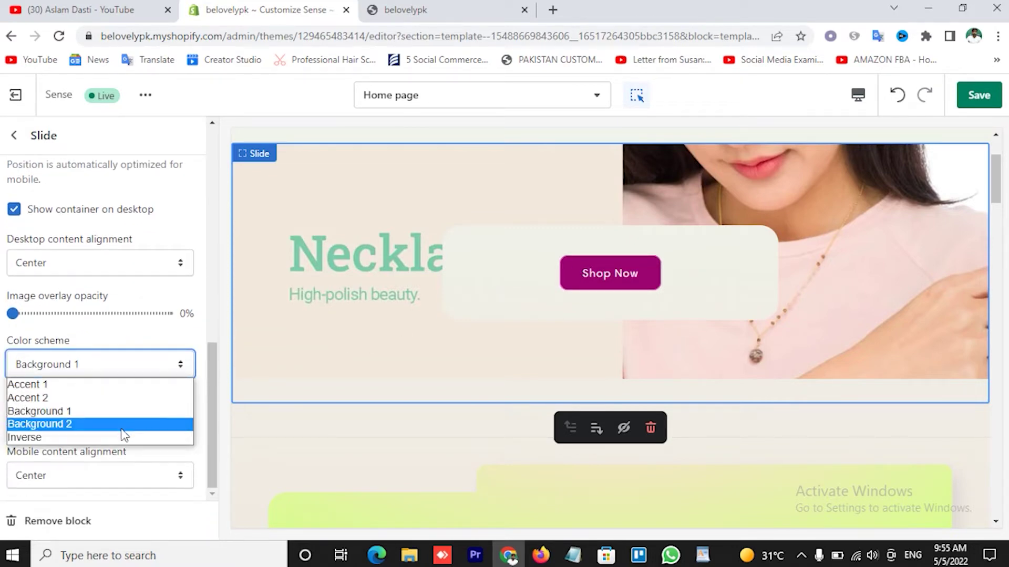
{"action": "left_click", "coordinate": [109, 389]}
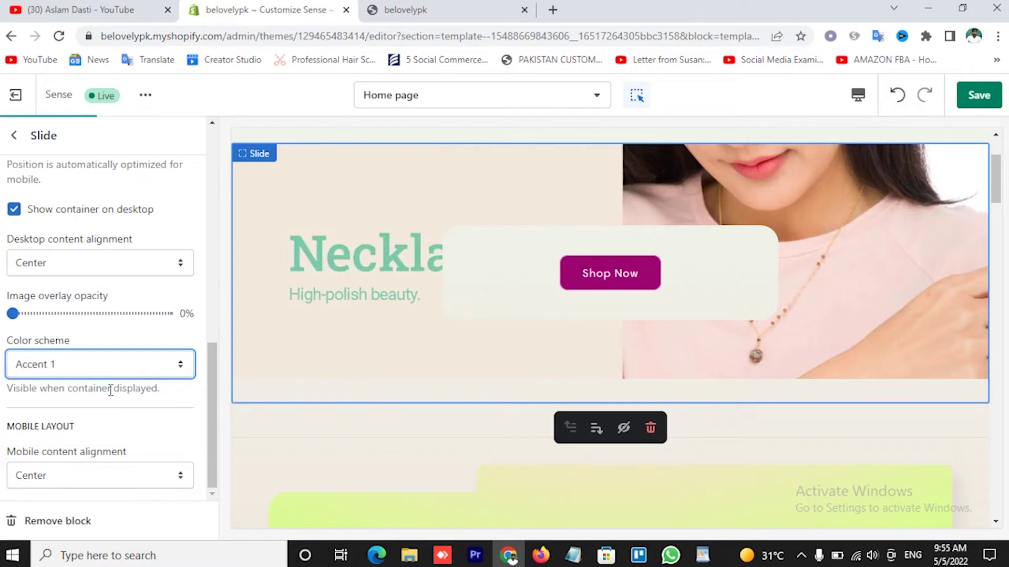
{"action": "left_click", "coordinate": [101, 368]}
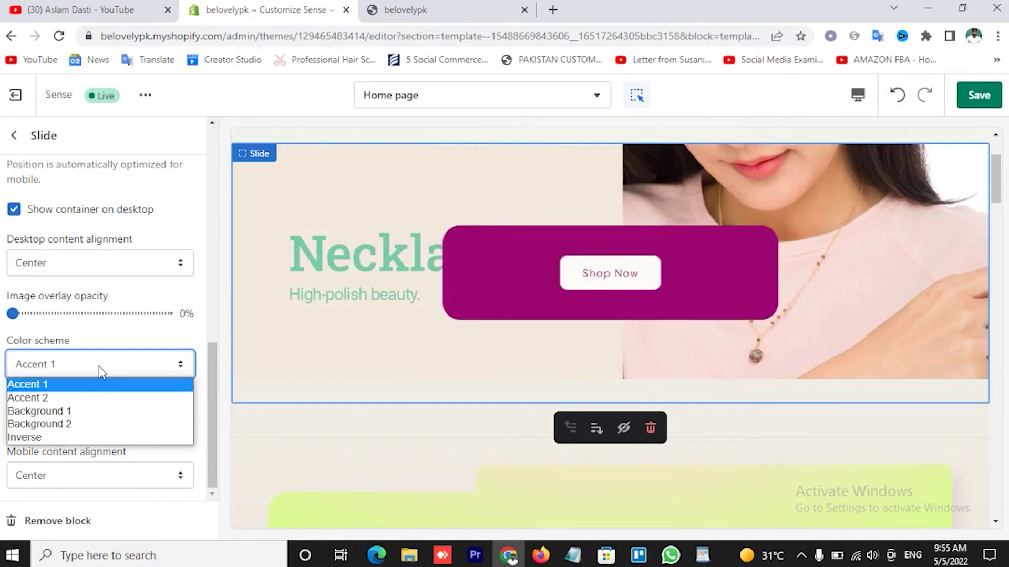
{"action": "left_click", "coordinate": [87, 412]}
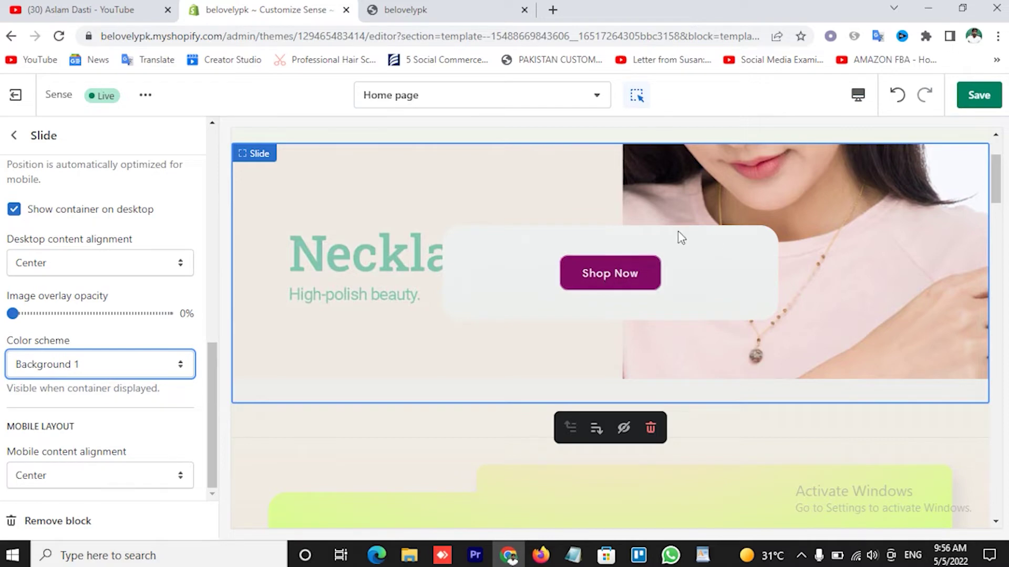
- Set the first slide's image overlay opacity to 20%, keeping the mobile content alignment at Center
{"action": "left_click", "coordinate": [12, 313]}
{"action": "left_click_drag", "start_coordinate": [13, 314], "coordinate": [76, 316]}
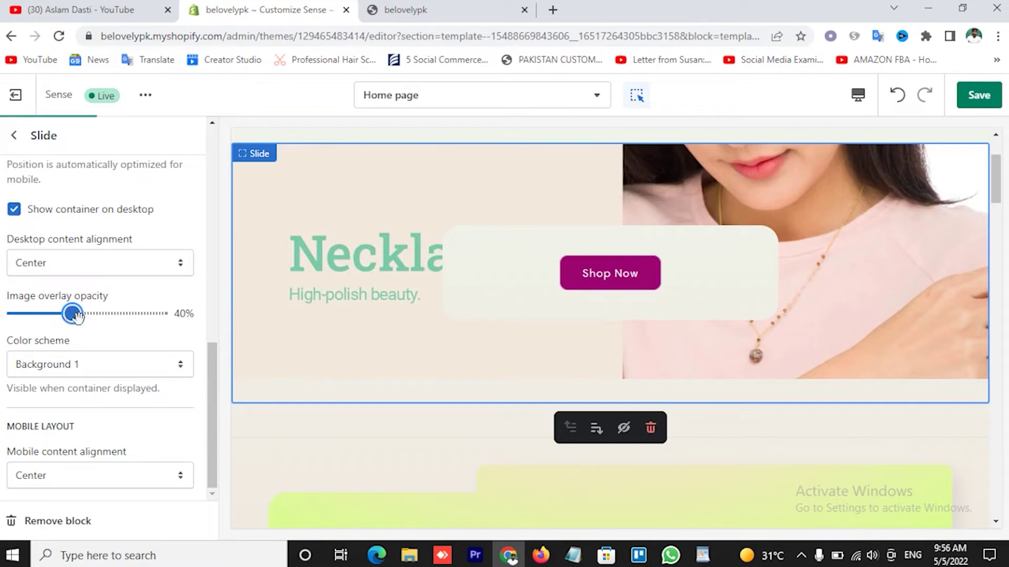
{"action": "left_click_drag", "start_coordinate": [52, 314], "coordinate": [42, 314]}
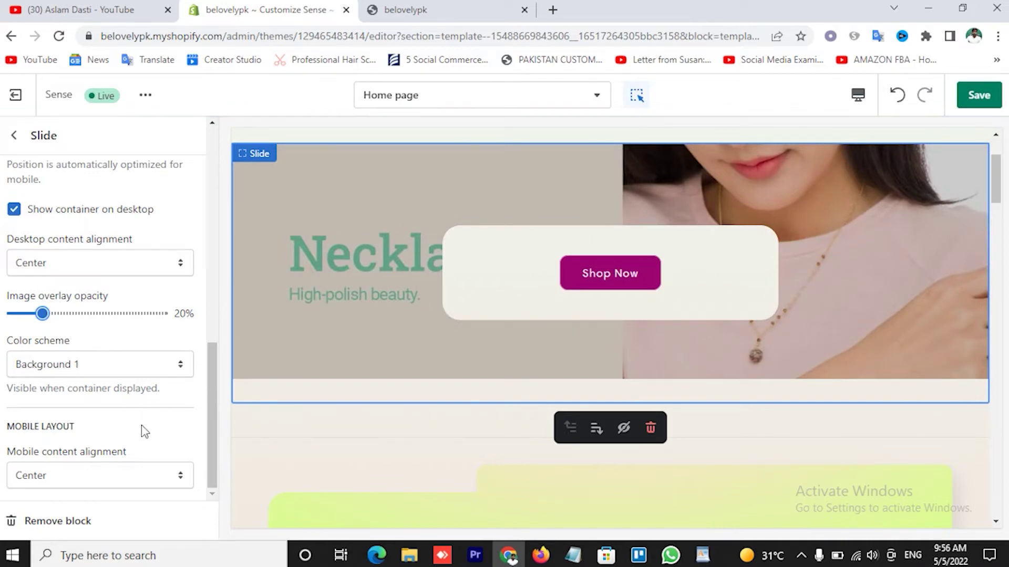
{"action": "left_click", "coordinate": [67, 475]}
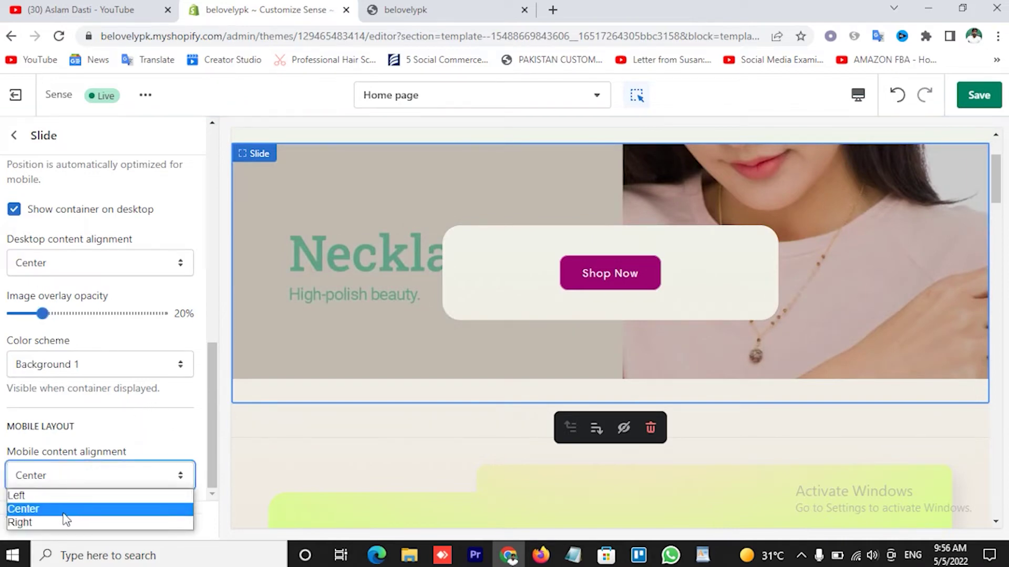
{"action": "left_click", "coordinate": [139, 434]}
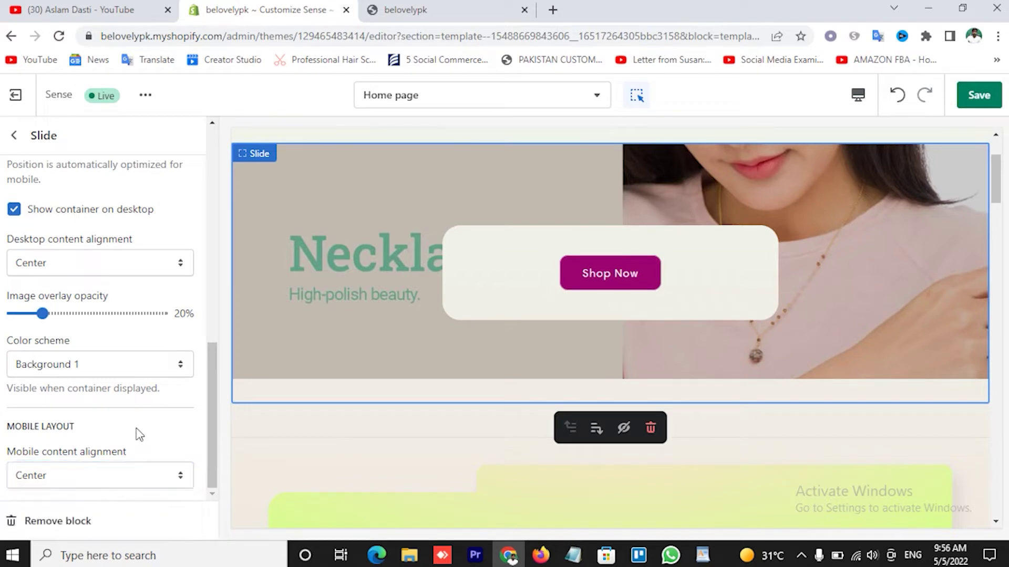
- Leave the first slide's settings, open the slideshow's second slide and select an image for it
{"action": "scroll", "coordinate": [157, 428], "scroll_direction": "up", "scroll_amount": 4}
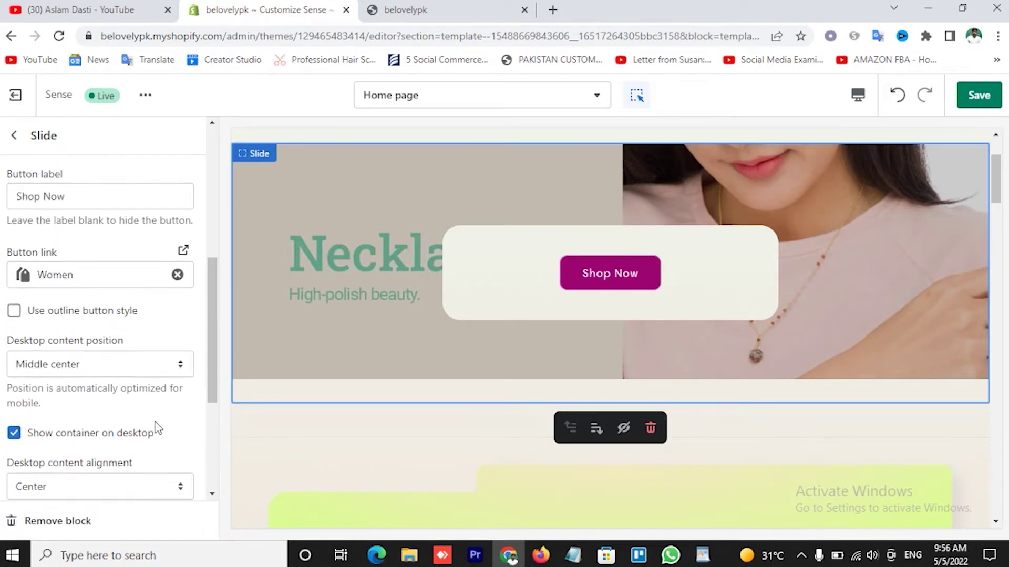
{"action": "scroll", "coordinate": [179, 394], "scroll_direction": "up", "scroll_amount": 5}
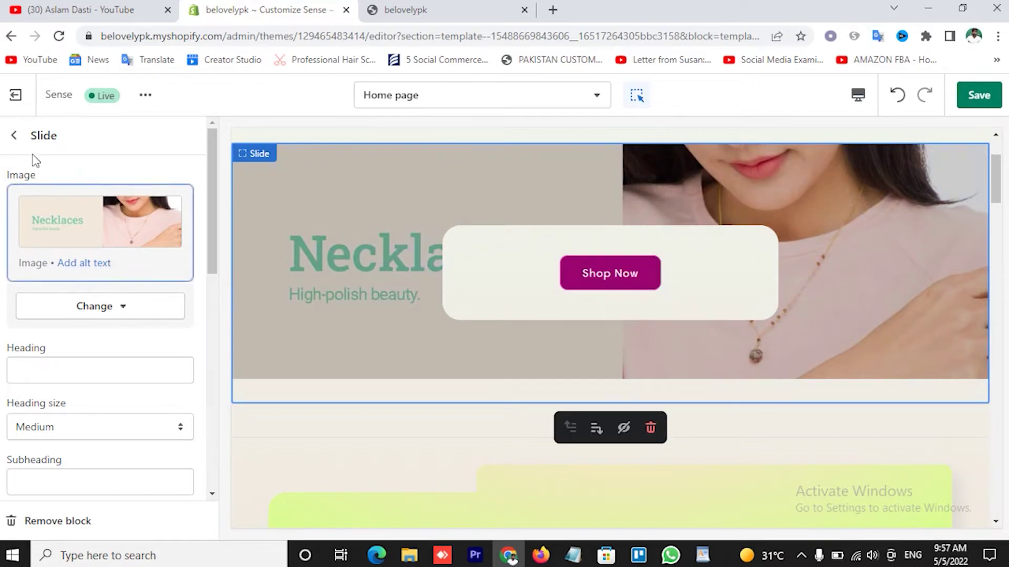
{"action": "scroll", "coordinate": [116, 367], "scroll_direction": "down", "scroll_amount": 5}
{"action": "scroll", "coordinate": [123, 378], "scroll_direction": "down", "scroll_amount": 2}
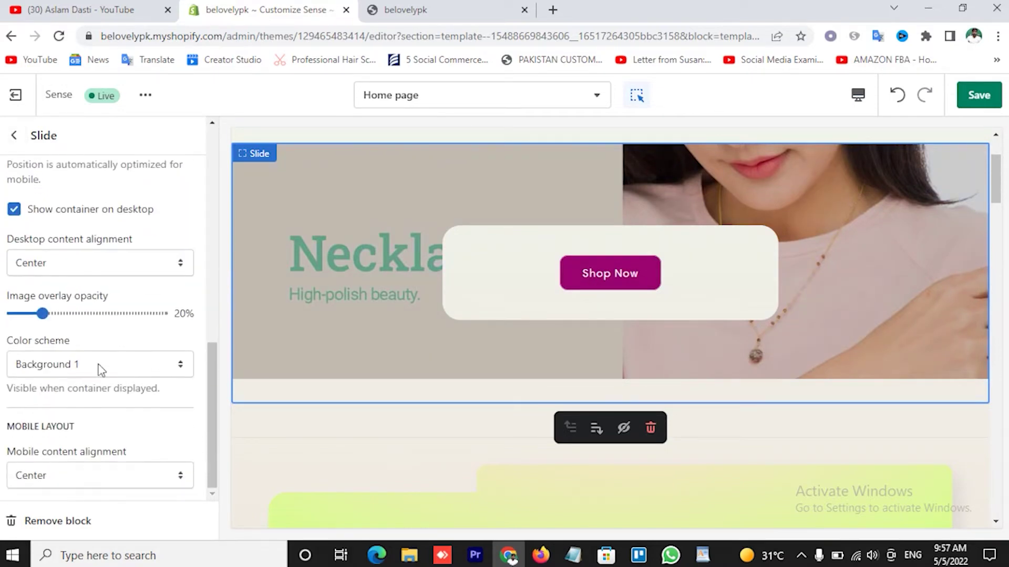
{"action": "scroll", "coordinate": [79, 281], "scroll_direction": "up", "scroll_amount": 15}
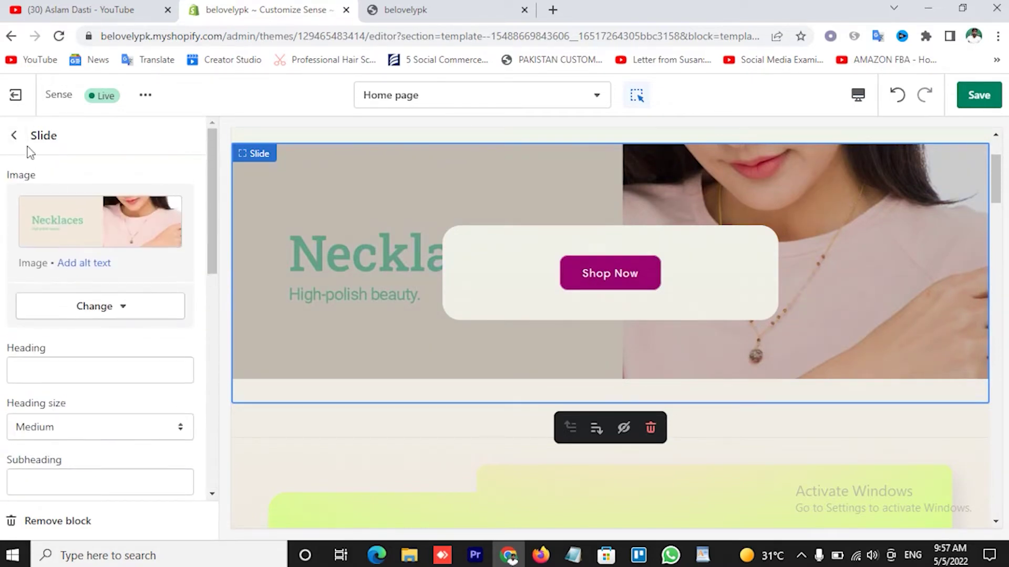
{"action": "left_click", "coordinate": [15, 137]}
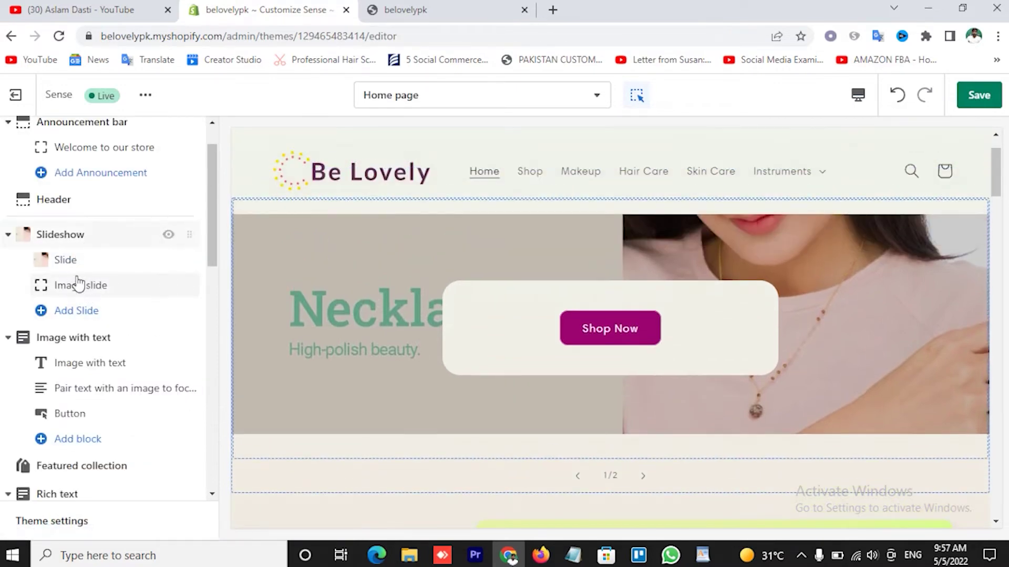
{"action": "left_click", "coordinate": [86, 288]}
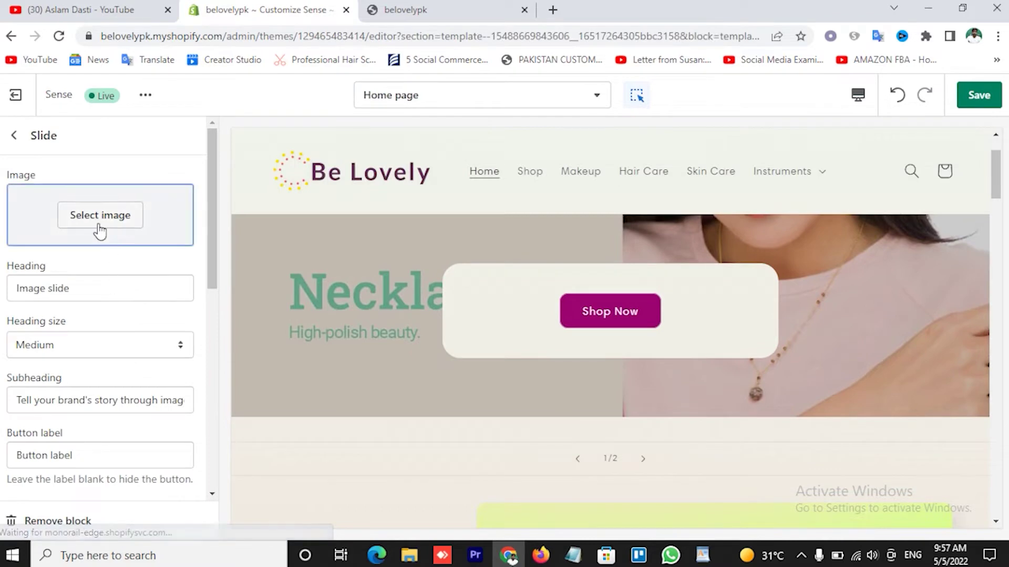
{"action": "left_click", "coordinate": [96, 230]}
{"action": "left_click", "coordinate": [51, 253]}
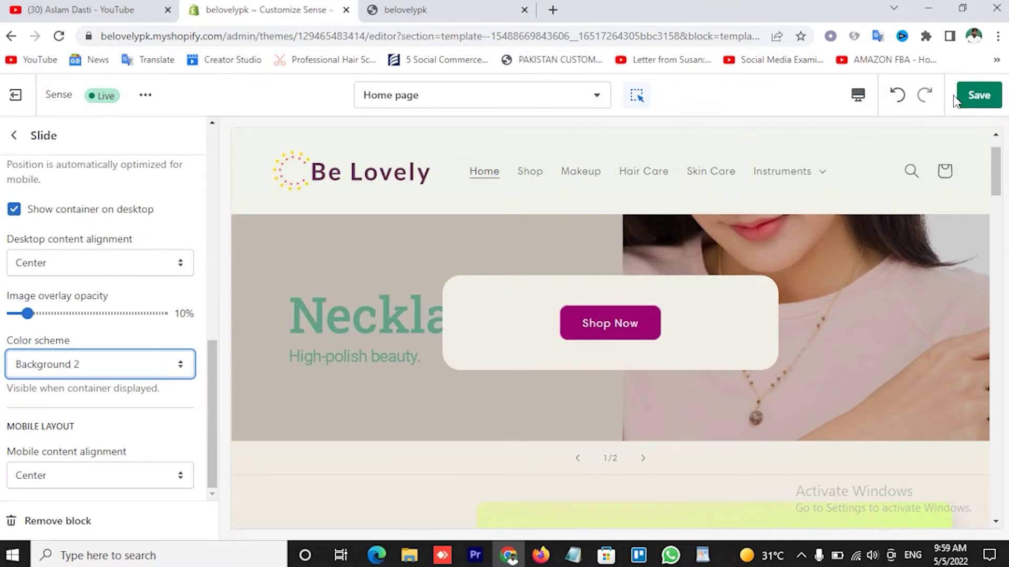
- Save the theme and open the settings of the Slideshow section itself
{"action": "left_click", "coordinate": [958, 99]}
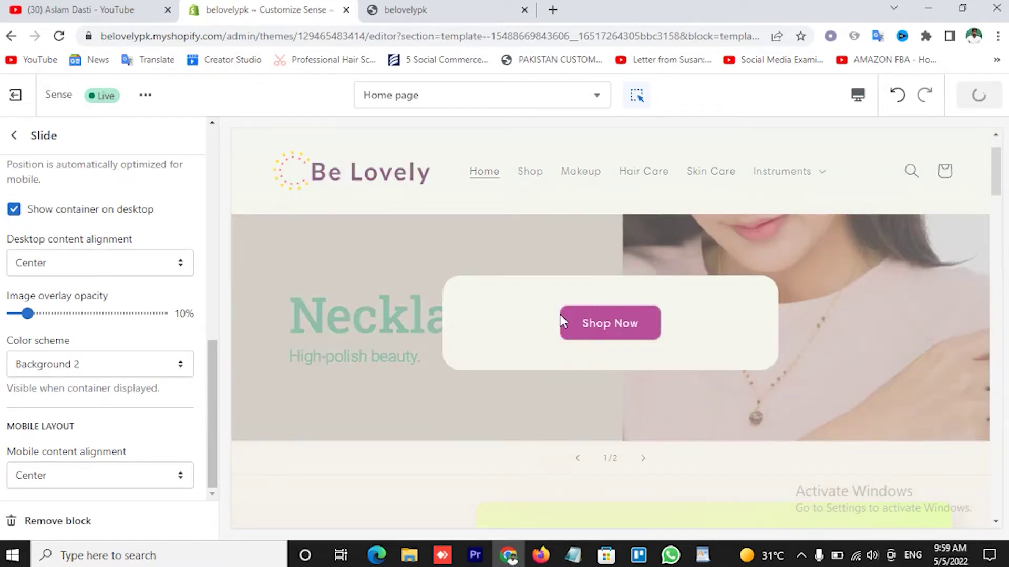
{"action": "left_click", "coordinate": [14, 135]}
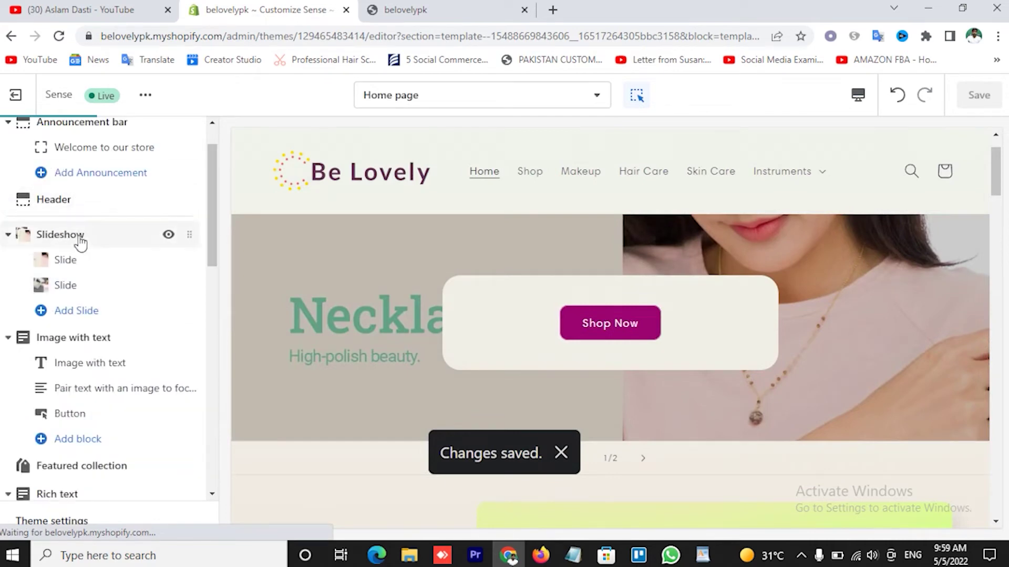
{"action": "left_click", "coordinate": [79, 237]}
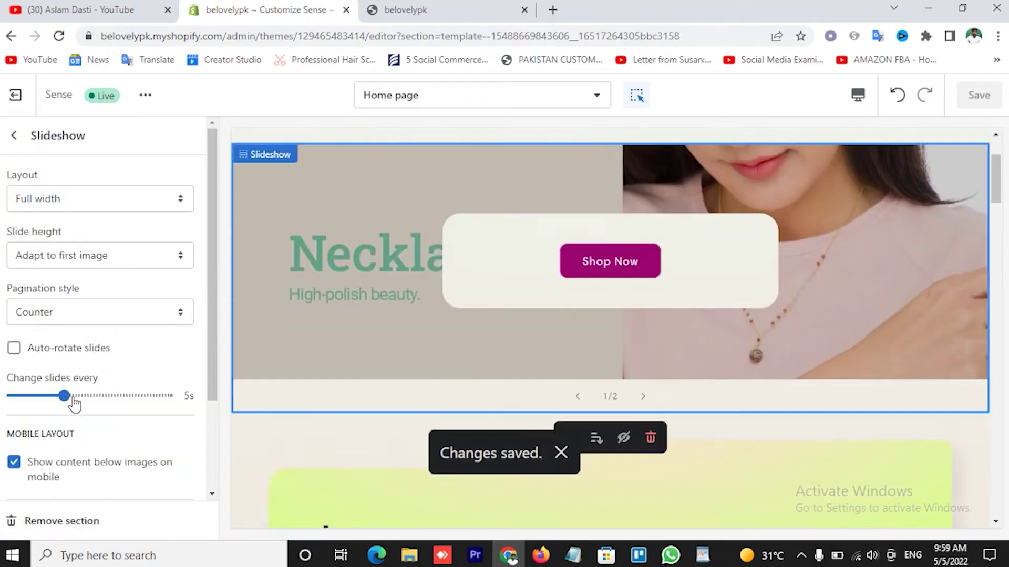
- Set the slideshow to auto-rotate every 3 seconds without showing content below images on mobile, and save the theme
{"action": "left_click", "coordinate": [14, 348]}
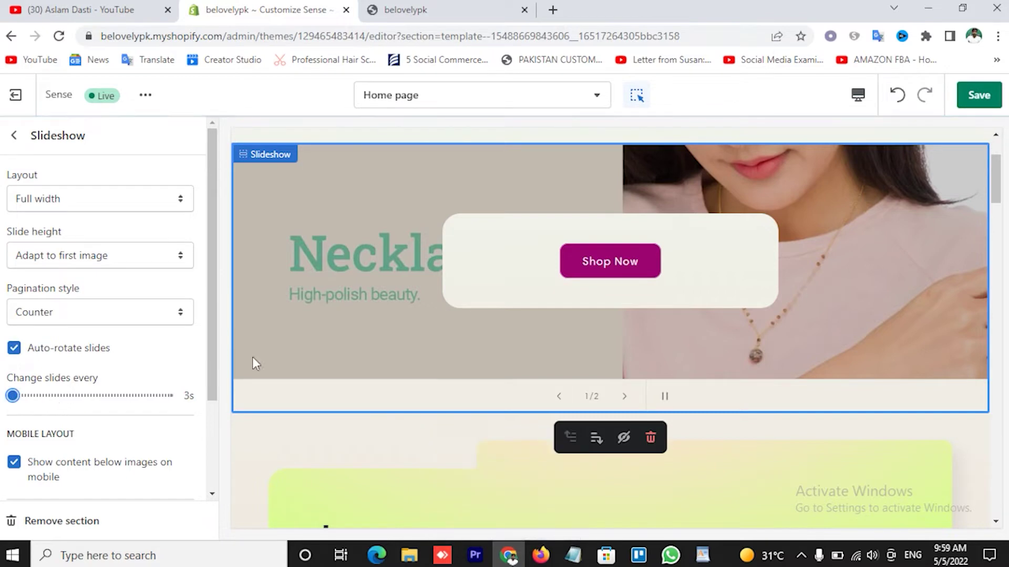
{"action": "scroll", "coordinate": [165, 378], "scroll_direction": "down", "scroll_amount": 1}
{"action": "scroll", "coordinate": [166, 380], "scroll_direction": "down", "scroll_amount": 2}
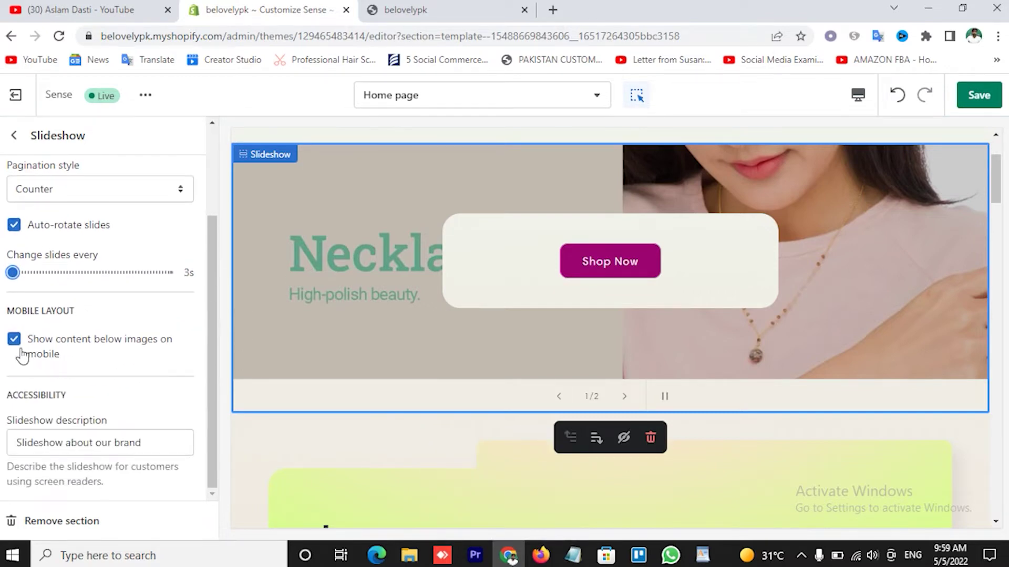
{"action": "left_click", "coordinate": [112, 367]}
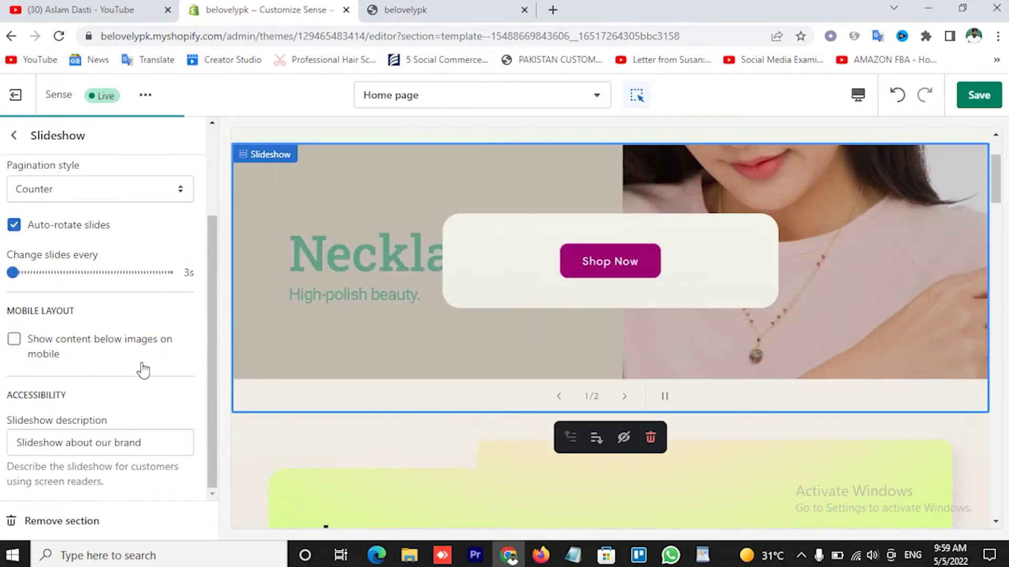
{"action": "scroll", "coordinate": [23, 159], "scroll_direction": "up", "scroll_amount": 2}
{"action": "left_click", "coordinate": [13, 135]}
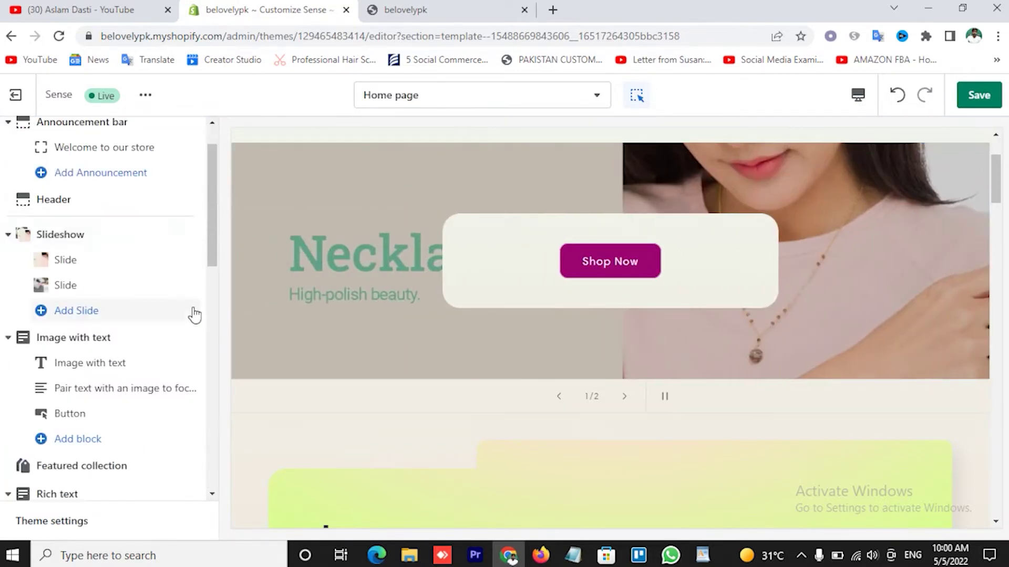
{"action": "left_click", "coordinate": [978, 95]}
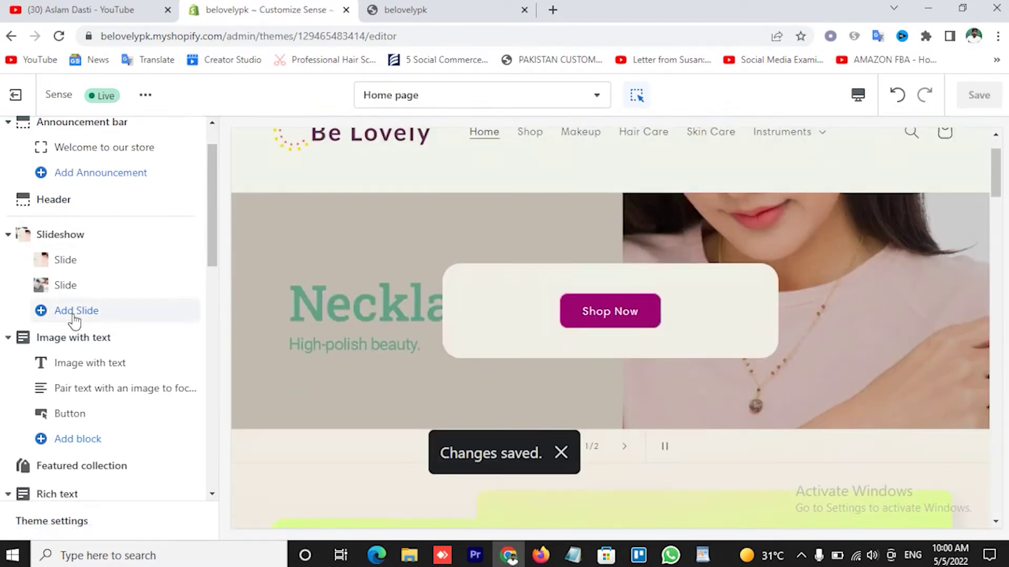
- Add a third slide to the slideshow with the T-shirt banner image, and reopen that slide's settings
{"action": "left_click", "coordinate": [75, 310]}
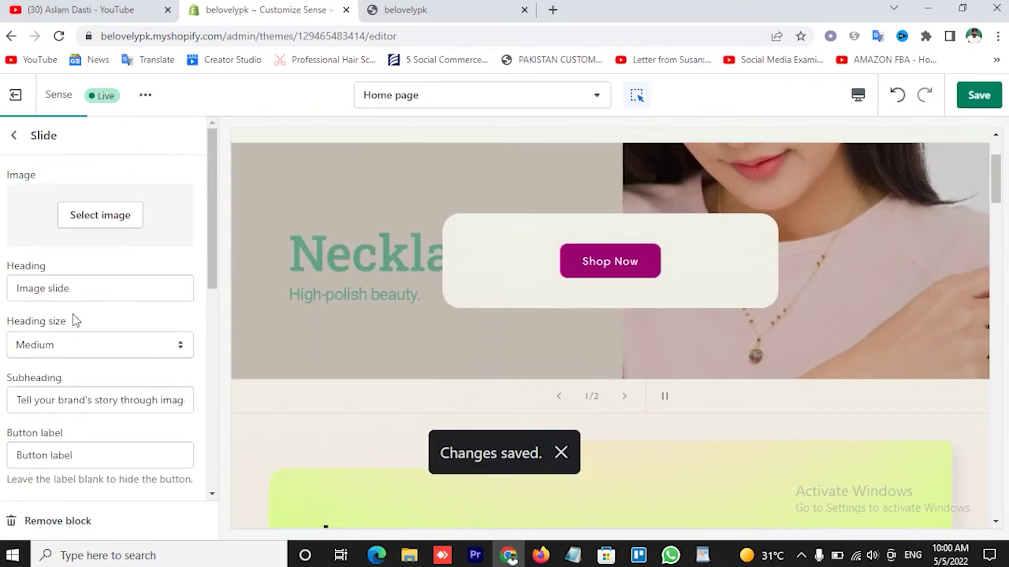
{"action": "left_click", "coordinate": [117, 219]}
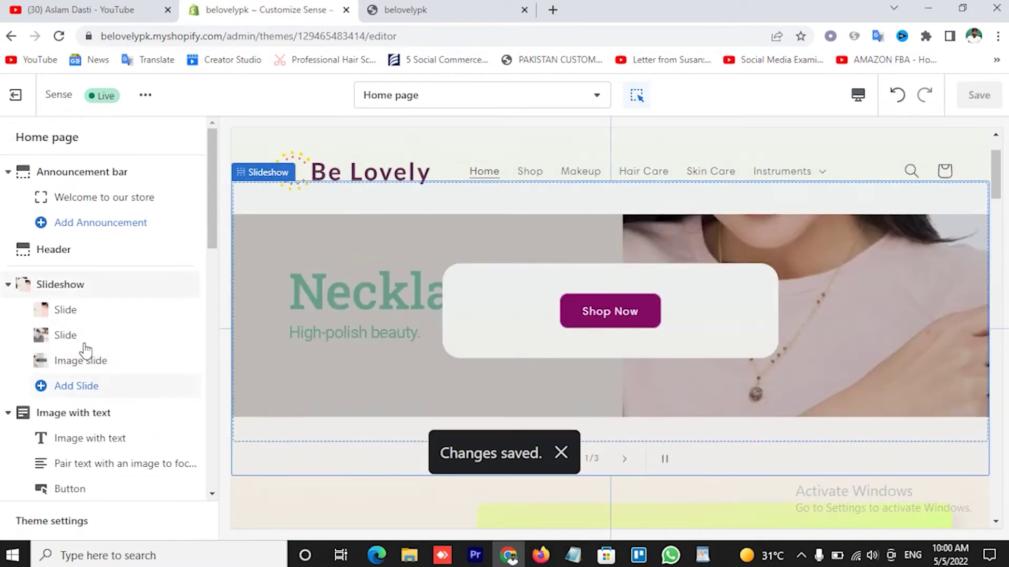
{"action": "left_click", "coordinate": [98, 366]}
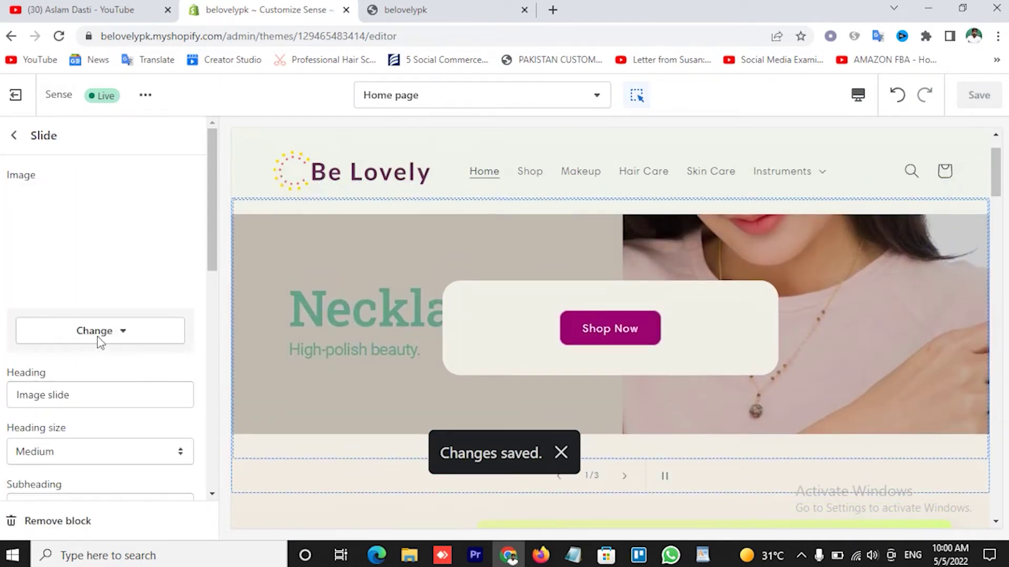
- Clear the third slide's heading and subheading, save the theme and return to the section list
{"action": "left_click_drag", "start_coordinate": [17, 394], "coordinate": [117, 402]}
{"action": "key", "text": "BackSpace"}
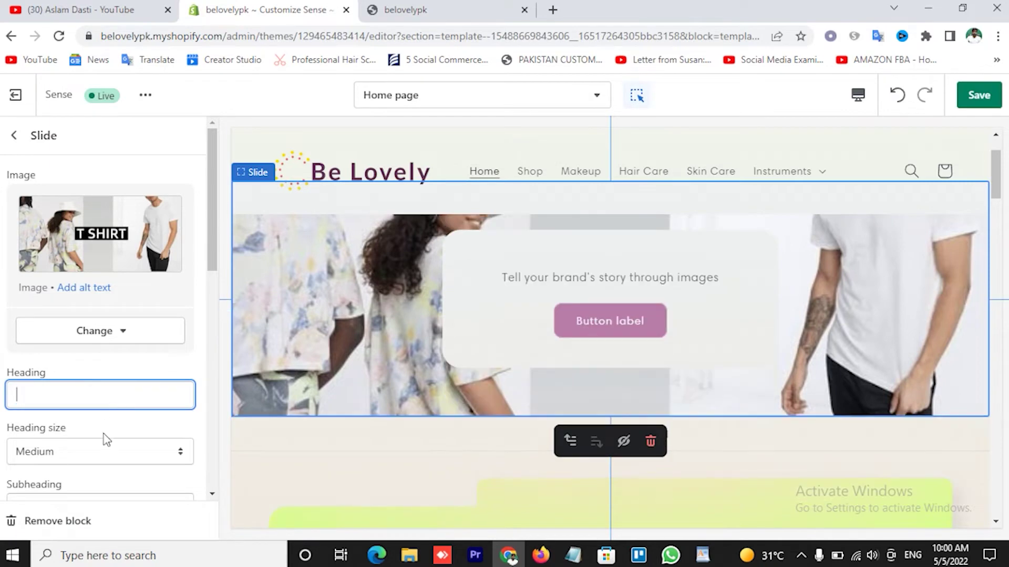
{"action": "scroll", "coordinate": [103, 439], "scroll_direction": "down", "scroll_amount": 1}
{"action": "left_click", "coordinate": [70, 431]}
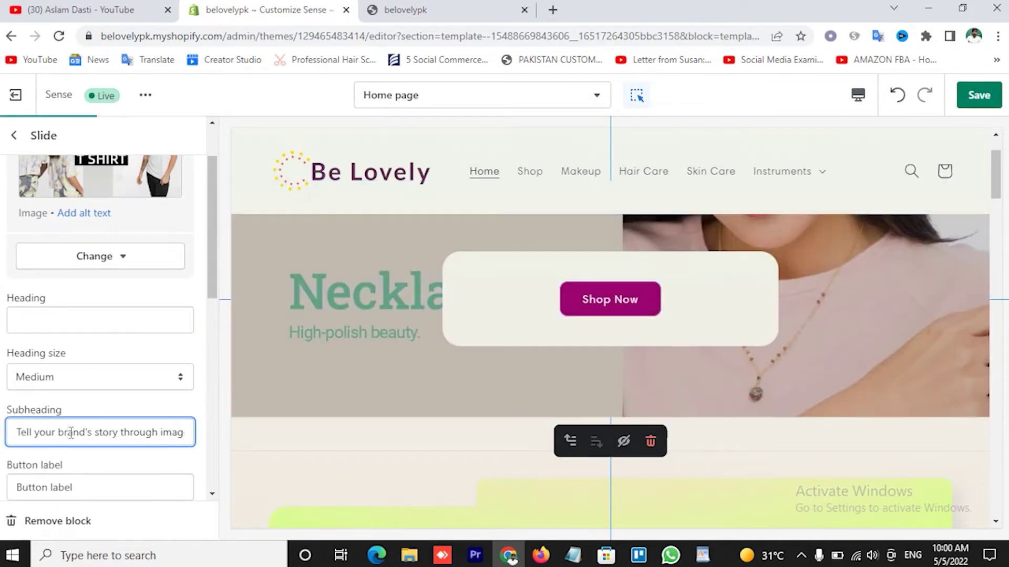
{"action": "key", "text": "ctrl+a"}
{"action": "key", "text": "BackSpace"}
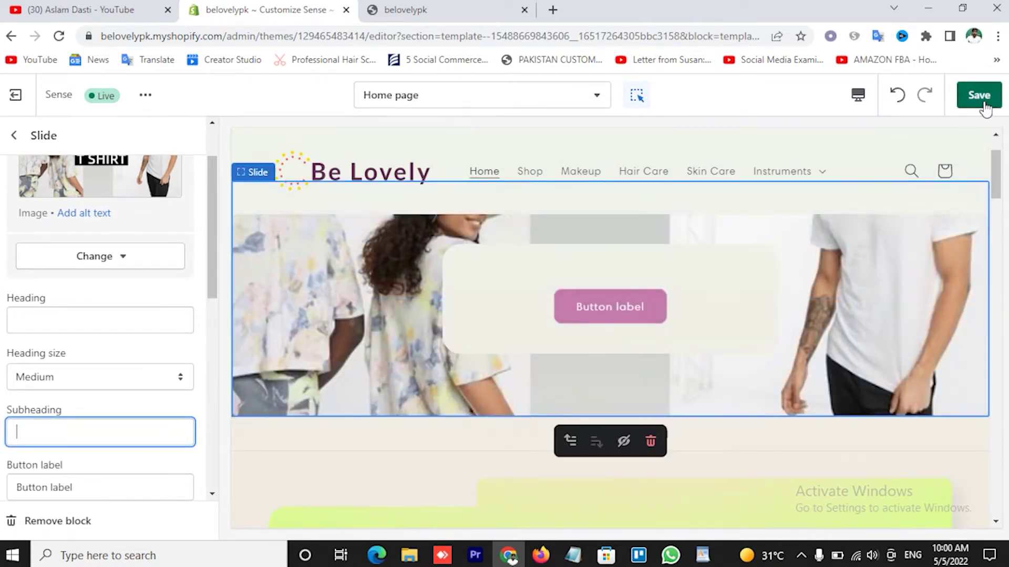
{"action": "left_click", "coordinate": [981, 98]}
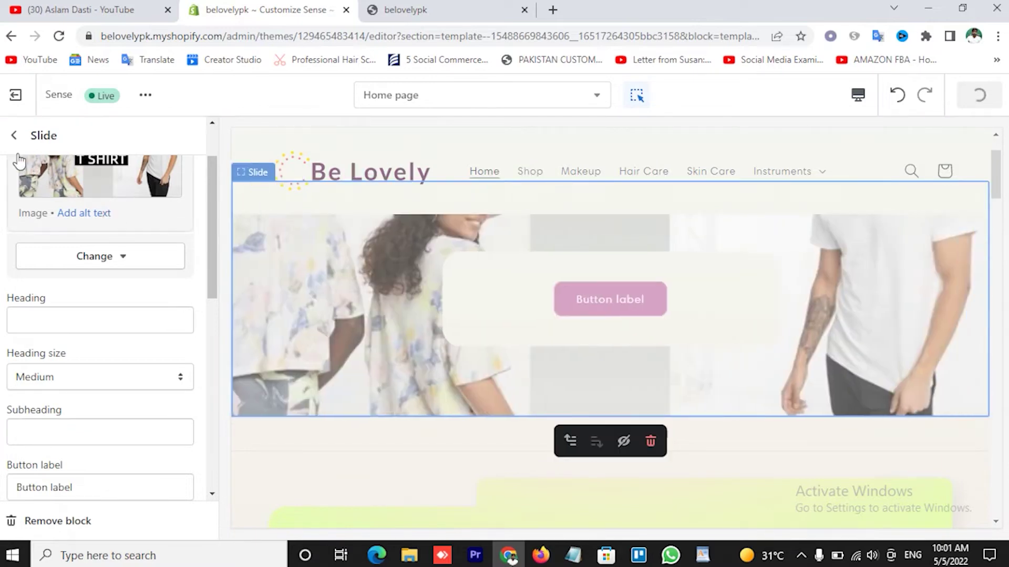
{"action": "left_click", "coordinate": [11, 136]}
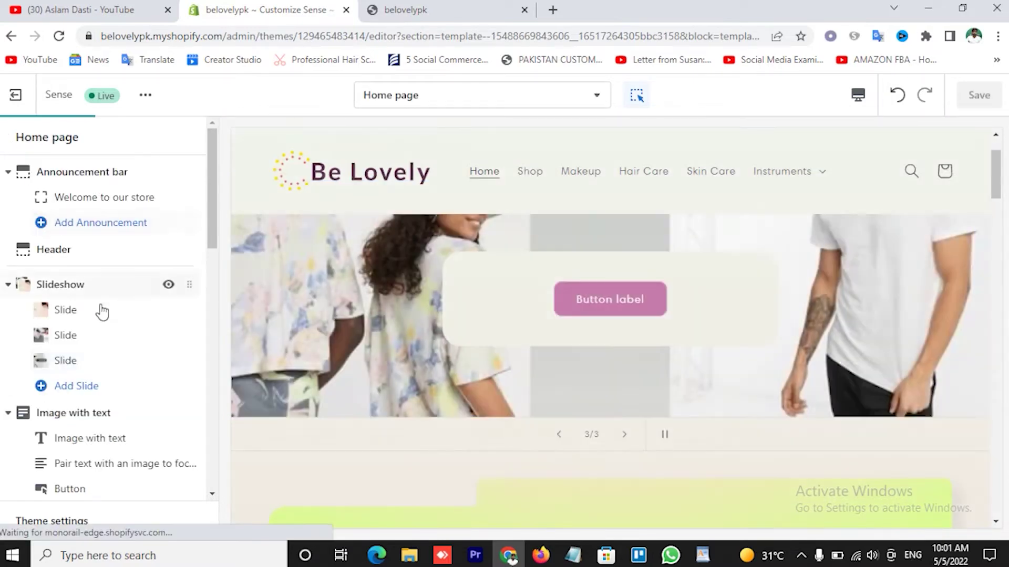
- Examine the slideshow in the preview and look through the home page's remaining sections
{"action": "scroll", "coordinate": [101, 313], "scroll_direction": "down", "scroll_amount": 3}
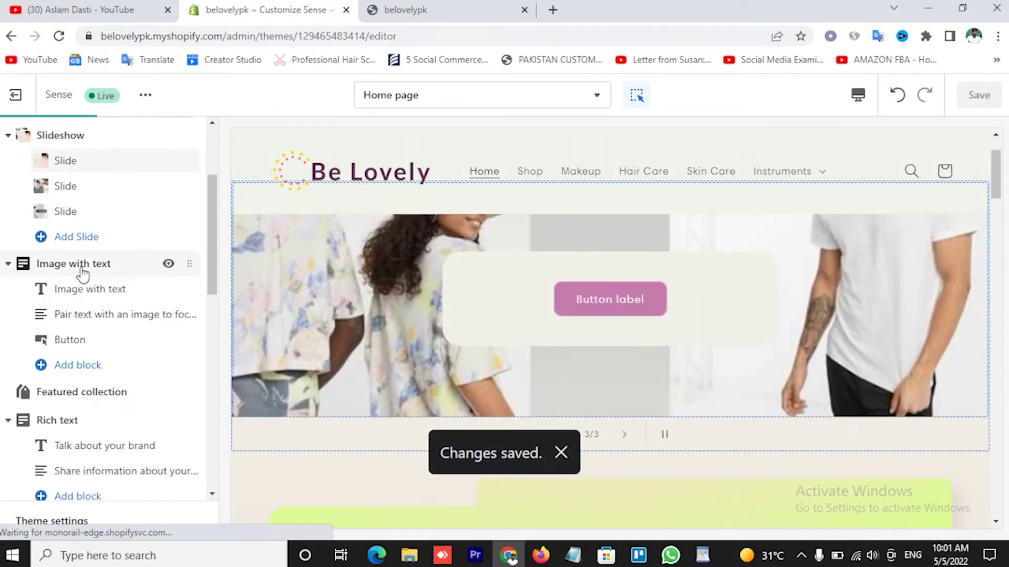
{"action": "scroll", "coordinate": [644, 316], "scroll_direction": "down", "scroll_amount": 8}
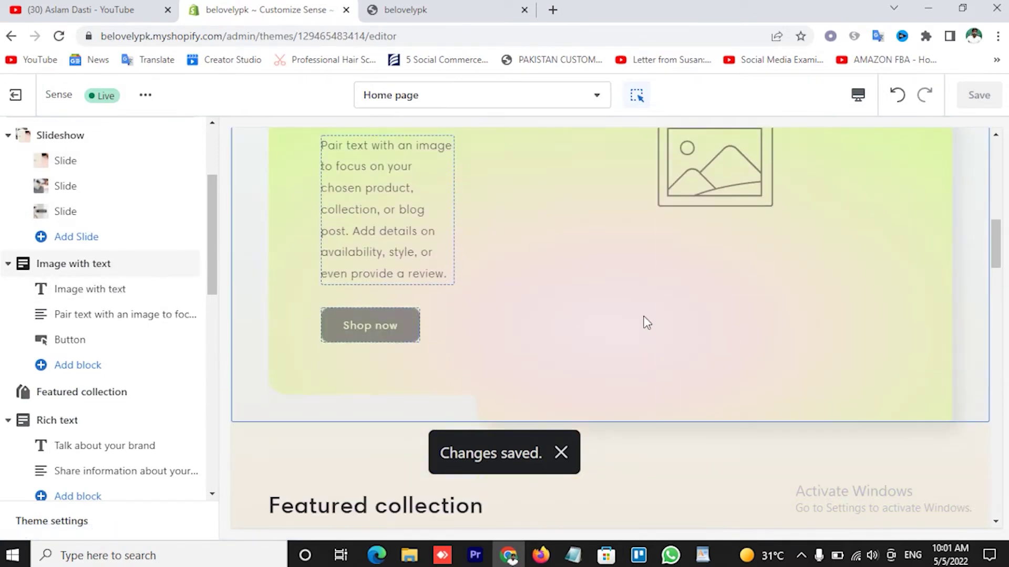
{"action": "scroll", "coordinate": [609, 299], "scroll_direction": "up", "scroll_amount": 3}
{"action": "scroll", "coordinate": [610, 294], "scroll_direction": "up", "scroll_amount": 5}
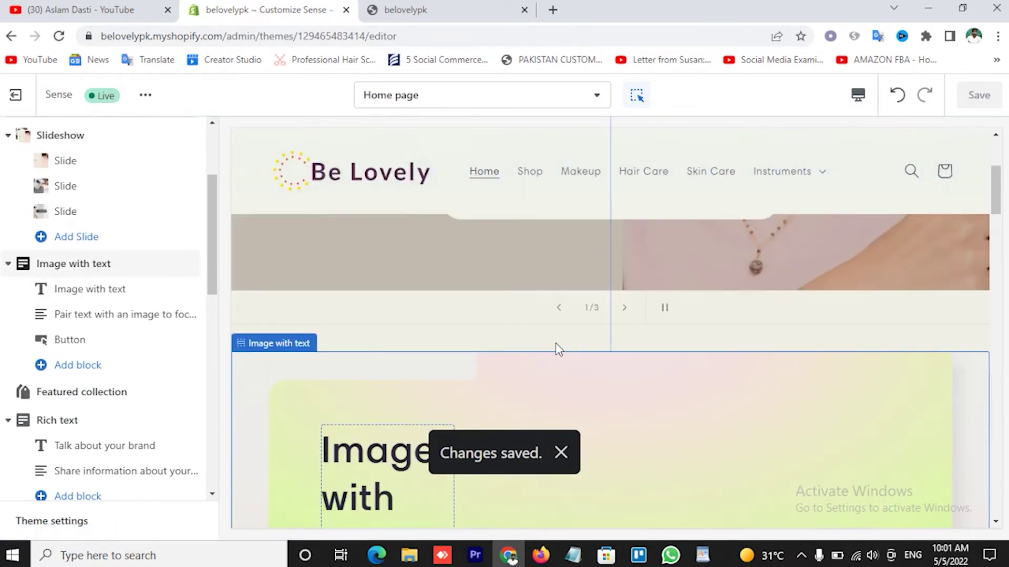
{"action": "scroll", "coordinate": [617, 320], "scroll_direction": "down", "scroll_amount": 5}
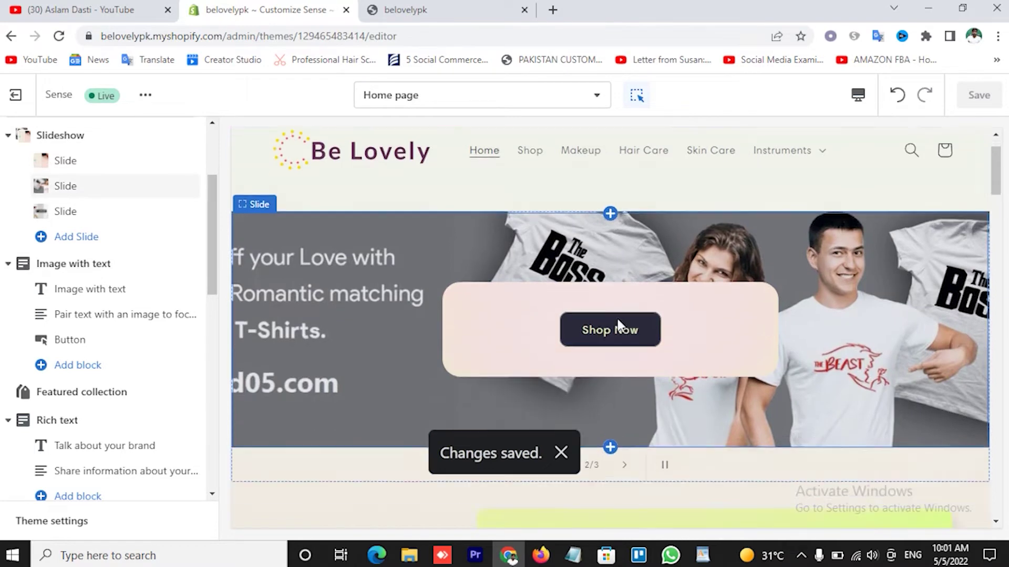
{"action": "scroll", "coordinate": [617, 325], "scroll_direction": "down", "scroll_amount": 1}
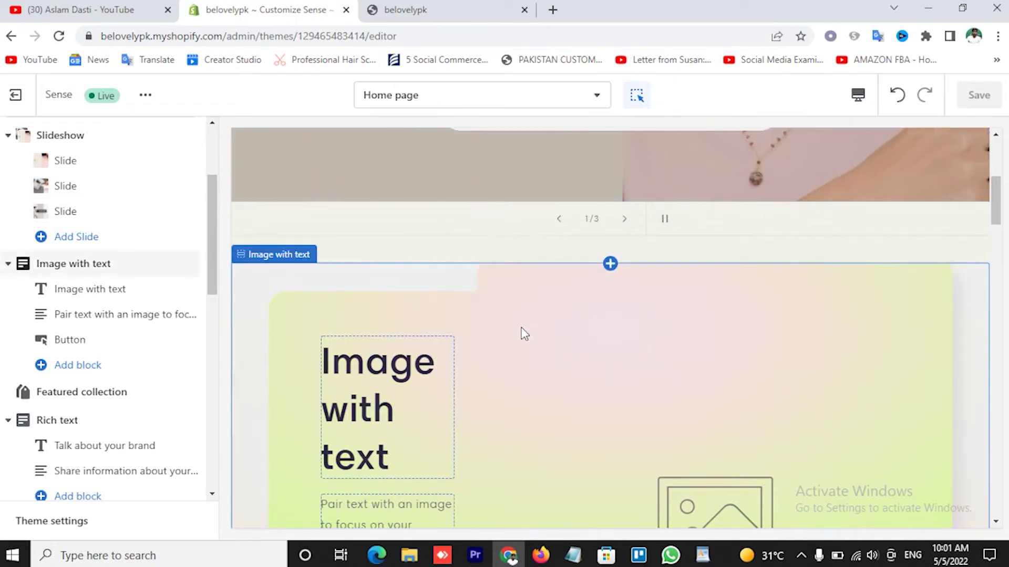
{"action": "scroll", "coordinate": [527, 335], "scroll_direction": "down", "scroll_amount": 2}
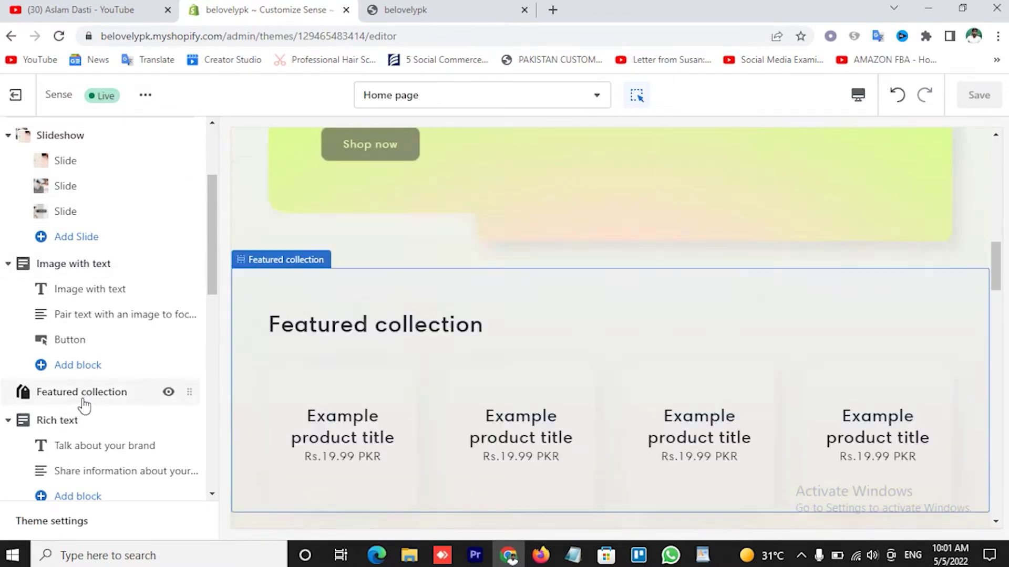
{"action": "scroll", "coordinate": [92, 399], "scroll_direction": "down", "scroll_amount": 5}
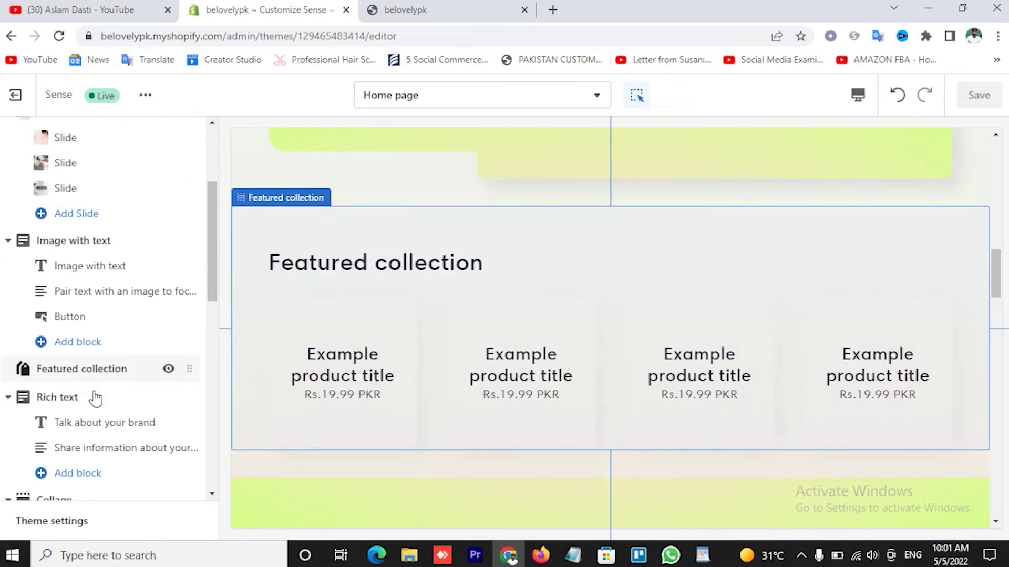
{"action": "scroll", "coordinate": [95, 398], "scroll_direction": "down", "scroll_amount": 3}
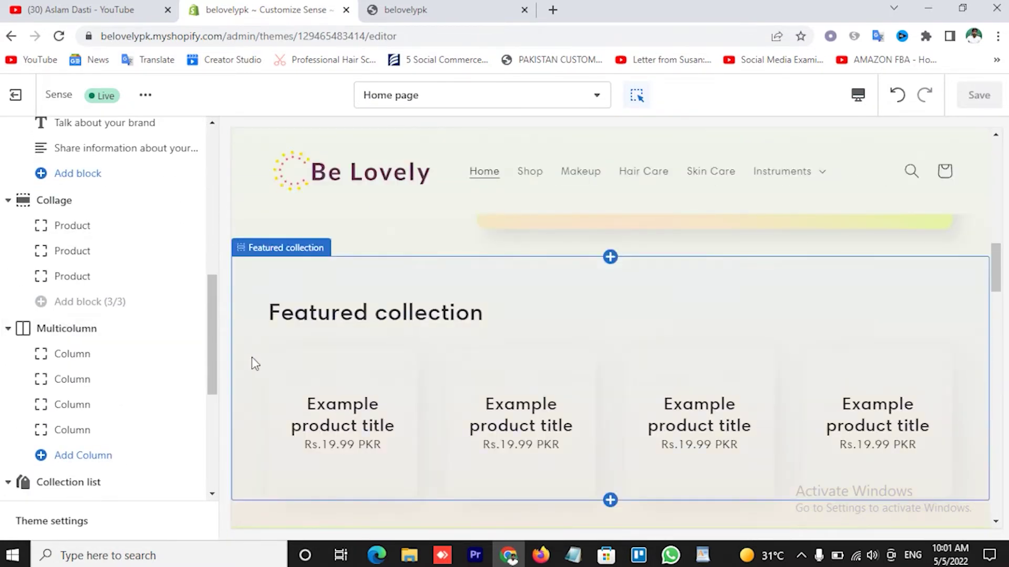
- Move the Featured collection section above the Image with text section, directly below the slideshow
{"action": "scroll", "coordinate": [166, 356], "scroll_direction": "up", "scroll_amount": 4}
{"action": "scroll", "coordinate": [169, 359], "scroll_direction": "up", "scroll_amount": 2}
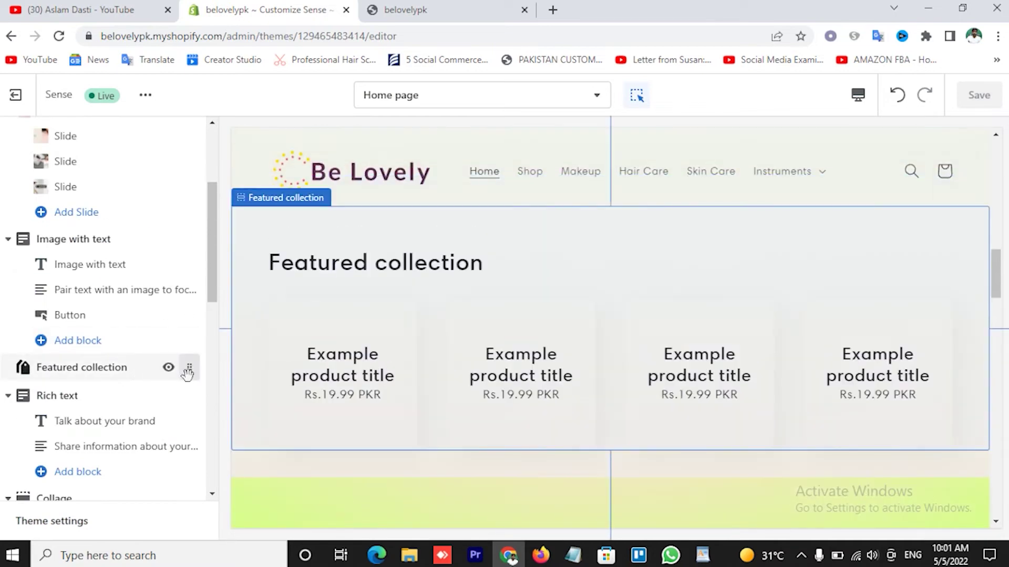
{"action": "left_click_drag", "start_coordinate": [187, 373], "coordinate": [182, 248]}
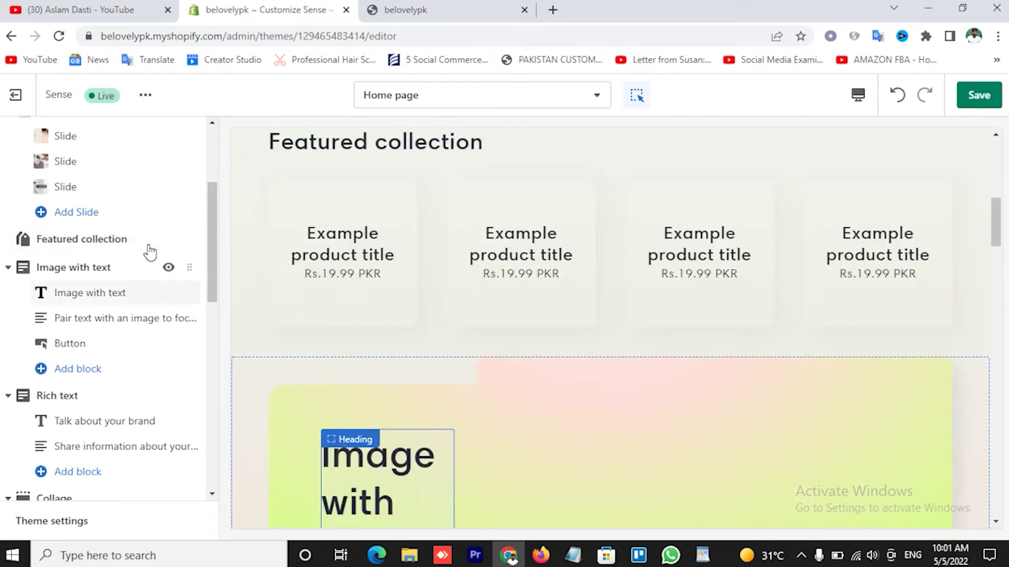
- Examine the Featured collection section's settings, including its collection, maximum products and column options, then return to the section list
{"action": "left_click", "coordinate": [120, 243]}
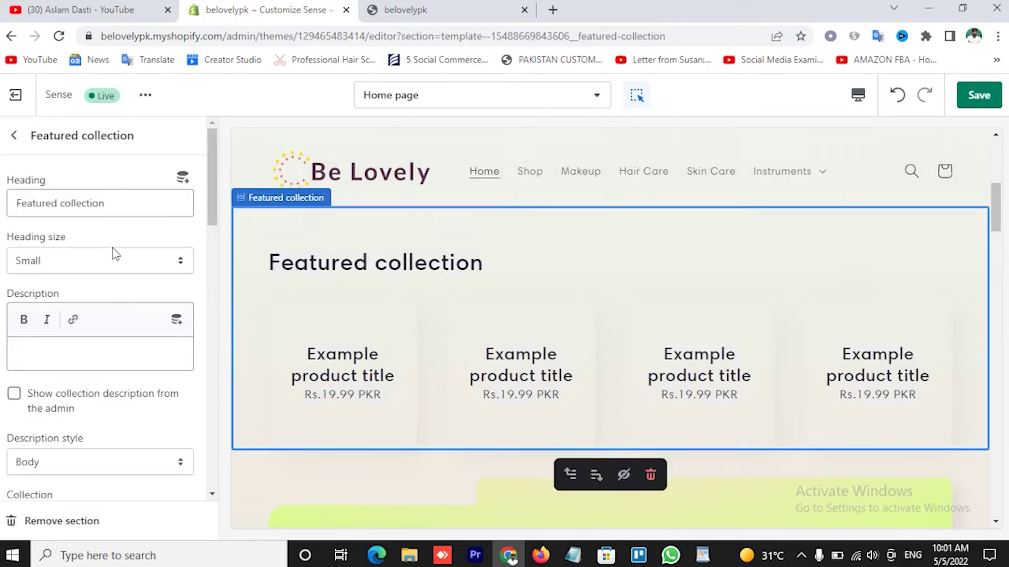
{"action": "scroll", "coordinate": [131, 307], "scroll_direction": "down", "scroll_amount": 5}
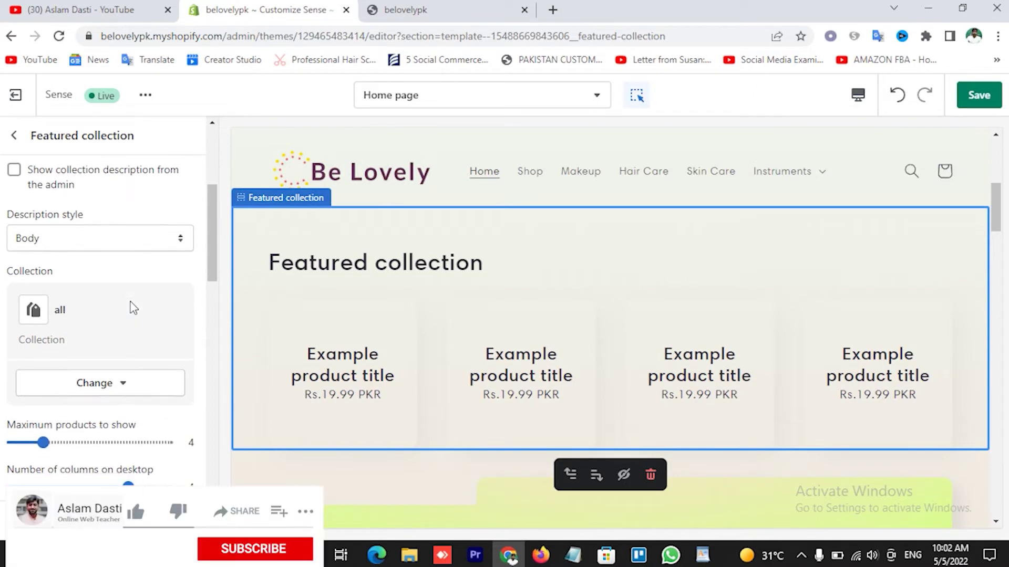
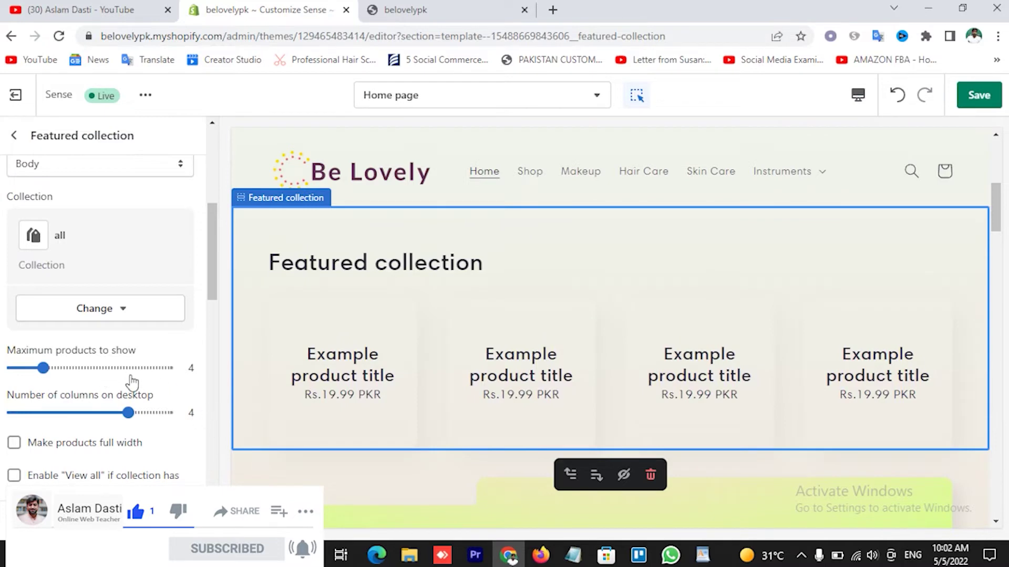
{"action": "scroll", "coordinate": [147, 353], "scroll_direction": "down", "scroll_amount": 2}
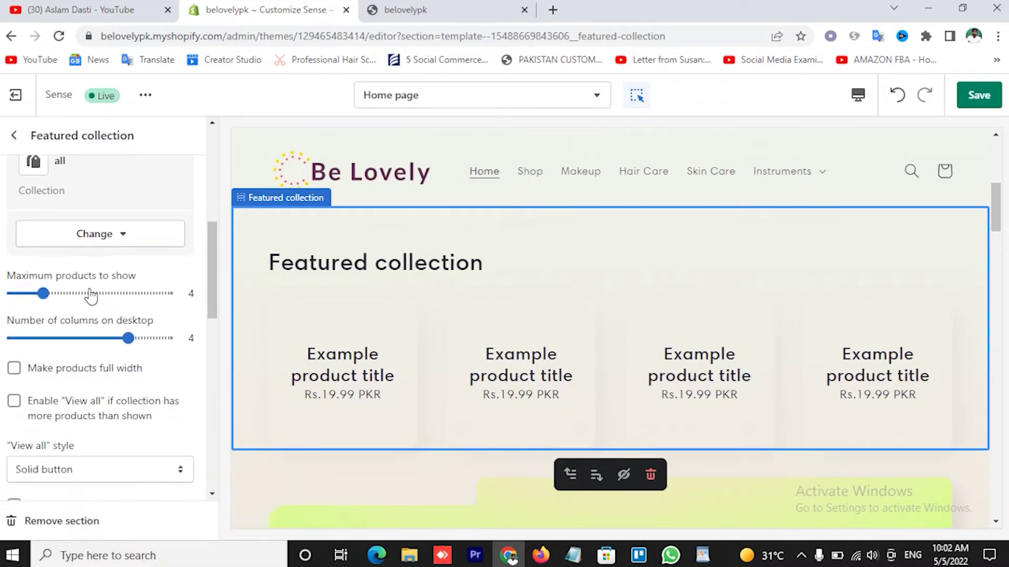
{"action": "scroll", "coordinate": [151, 394], "scroll_direction": "down", "scroll_amount": 2}
{"action": "scroll", "coordinate": [150, 394], "scroll_direction": "up", "scroll_amount": 8}
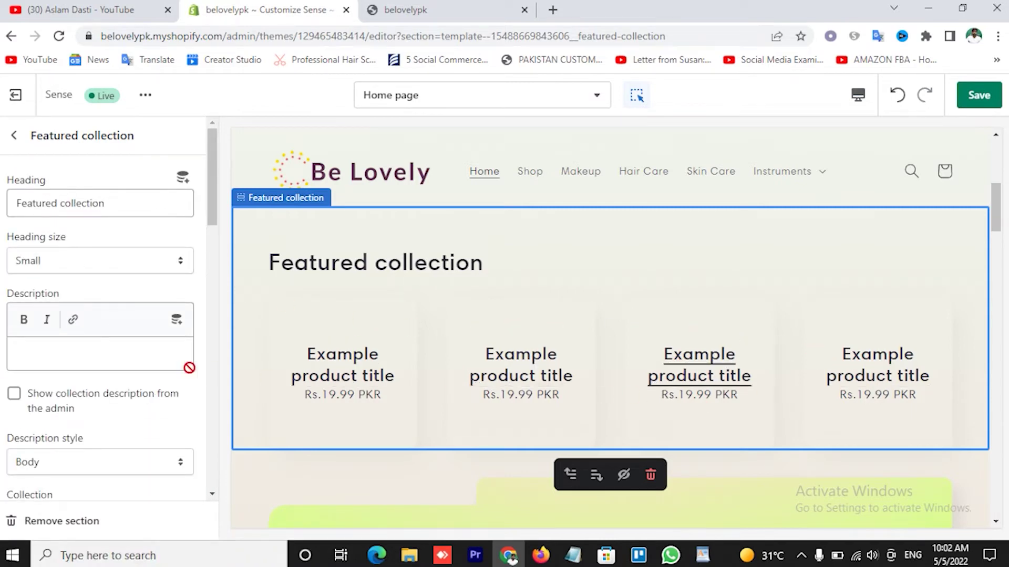
{"action": "left_click", "coordinate": [15, 136]}
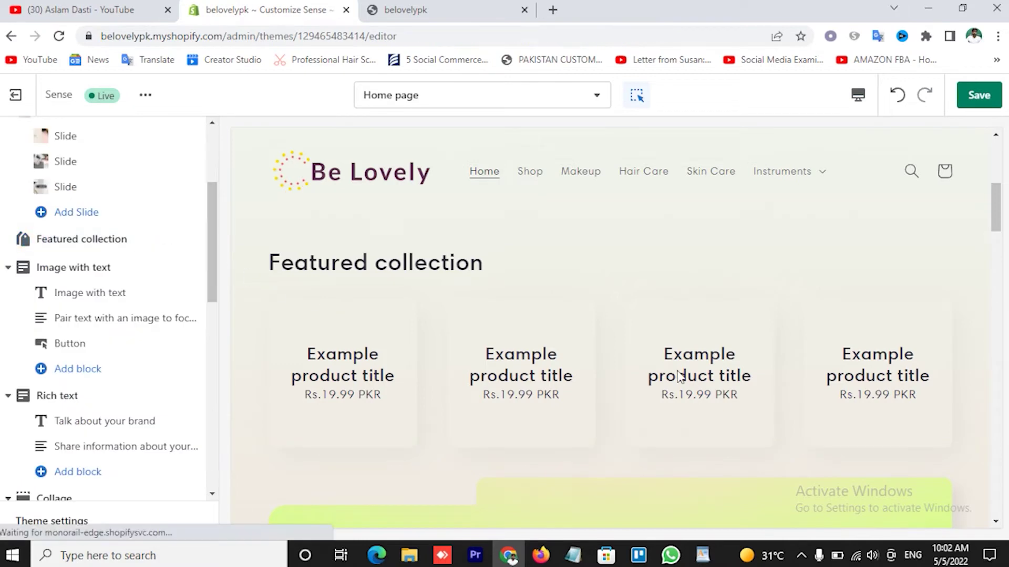
- Set the Image with text section's heading to "Makeup Products" and return to the section list
{"action": "scroll", "coordinate": [695, 372], "scroll_direction": "down", "scroll_amount": 4}
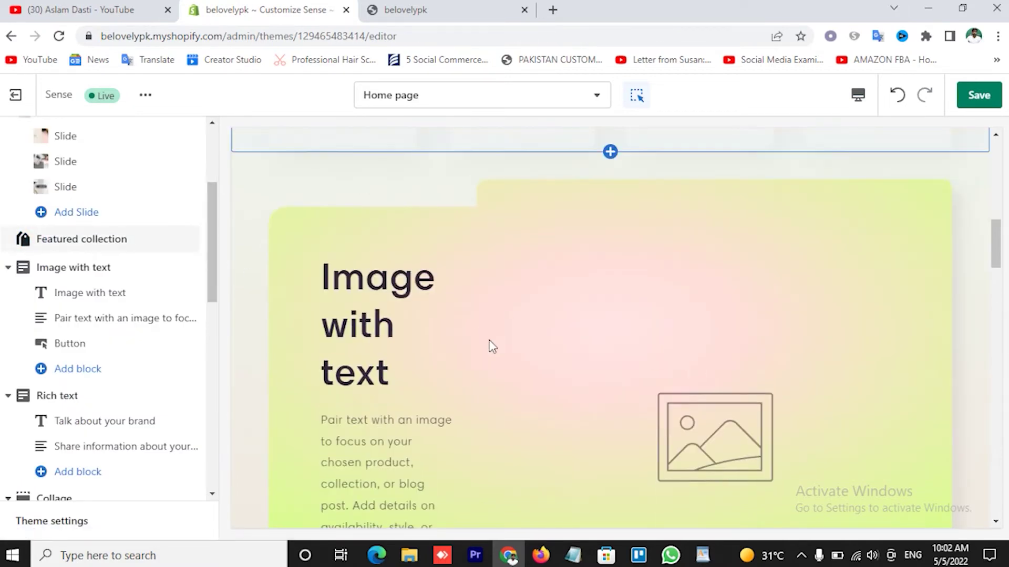
{"action": "scroll", "coordinate": [492, 347], "scroll_direction": "down", "scroll_amount": 5}
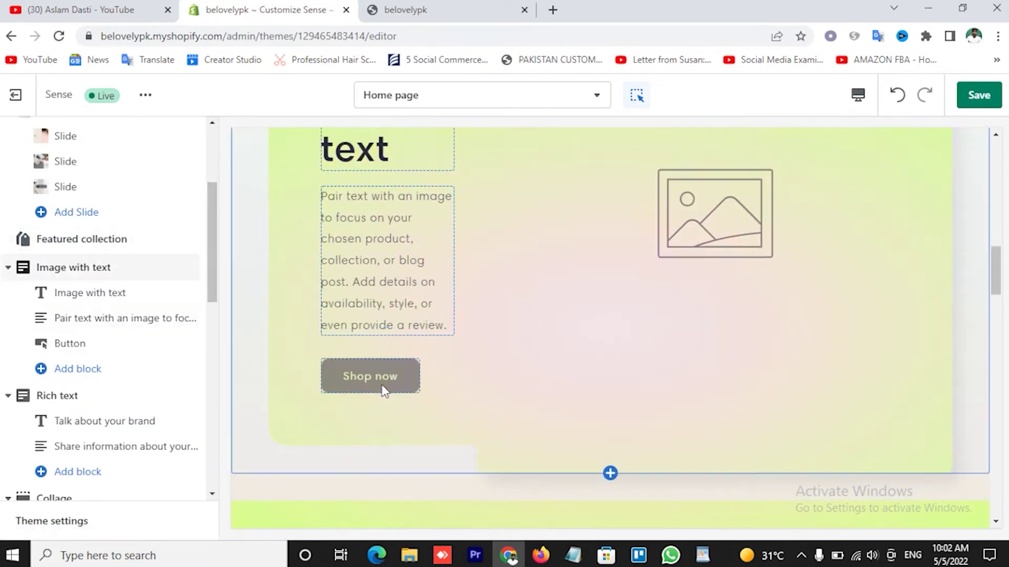
{"action": "scroll", "coordinate": [661, 282], "scroll_direction": "up", "scroll_amount": 4}
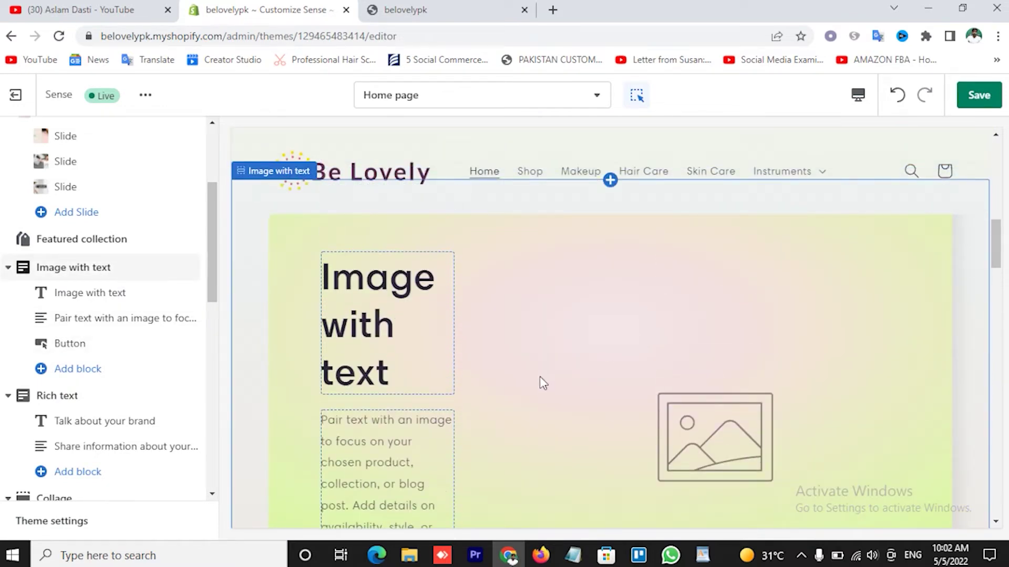
{"action": "scroll", "coordinate": [577, 367], "scroll_direction": "down", "scroll_amount": 1}
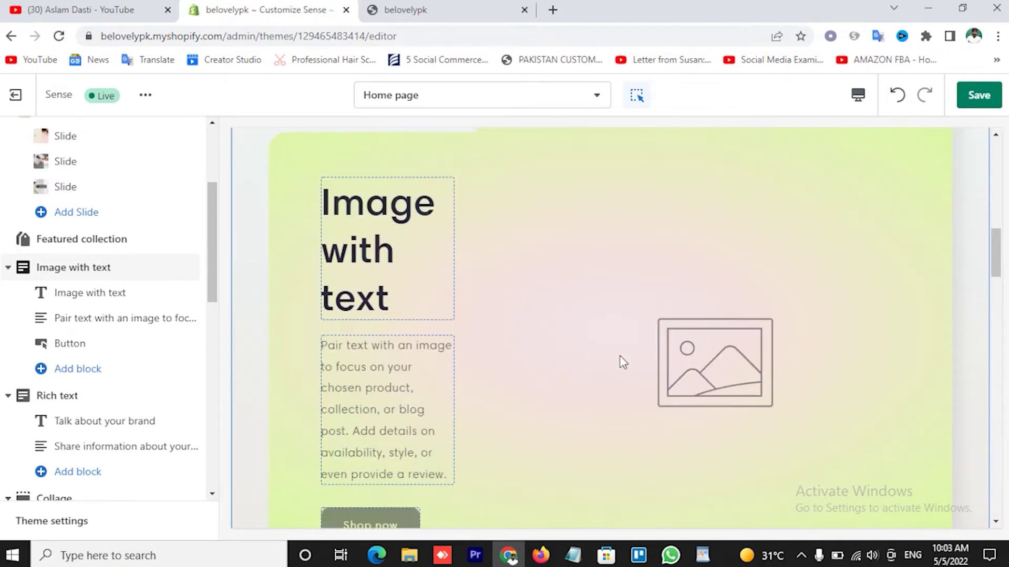
{"action": "left_click", "coordinate": [105, 295]}
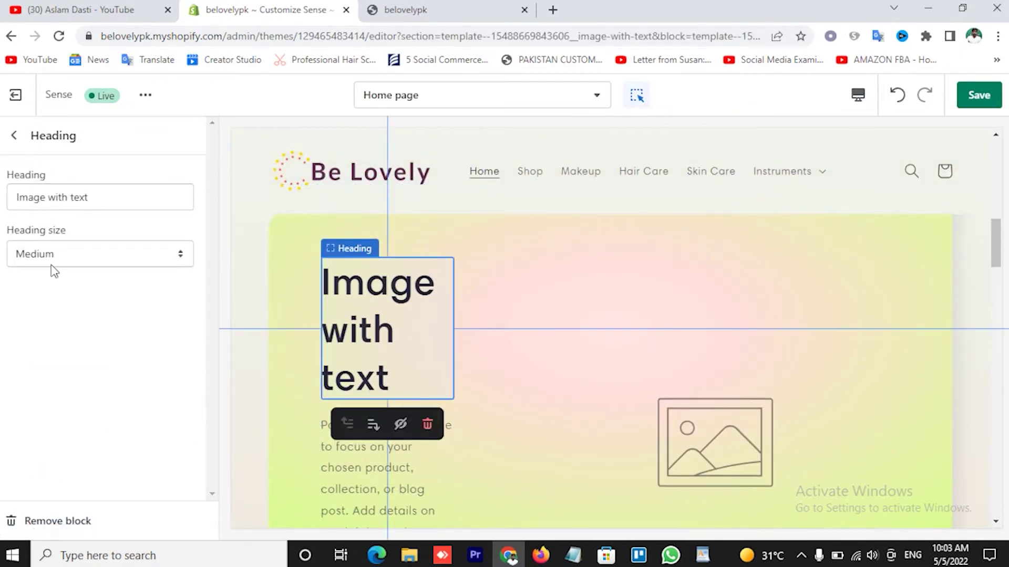
{"action": "left_click_drag", "start_coordinate": [15, 199], "coordinate": [110, 203]}
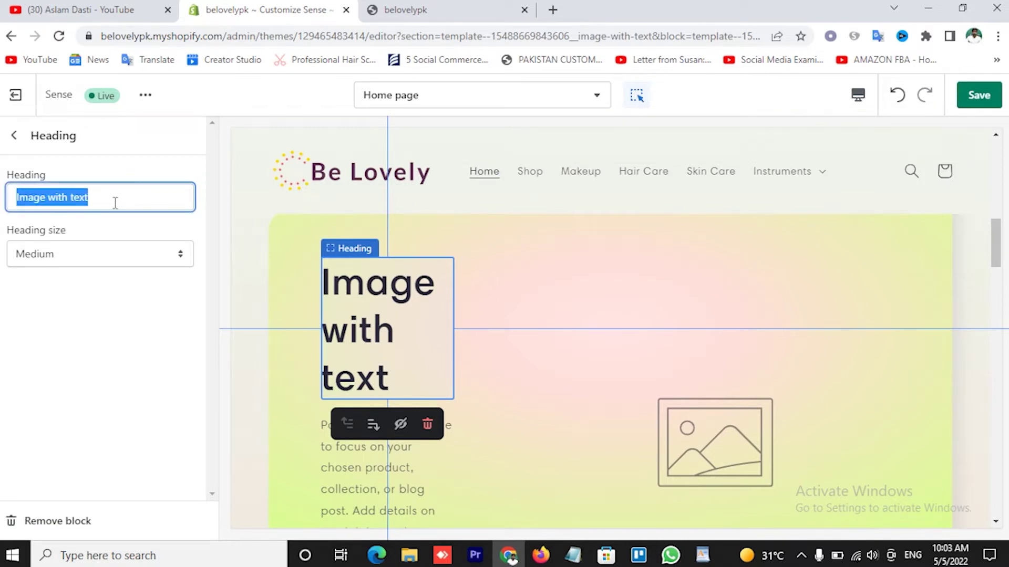
{"action": "type", "text": "Makeup "}
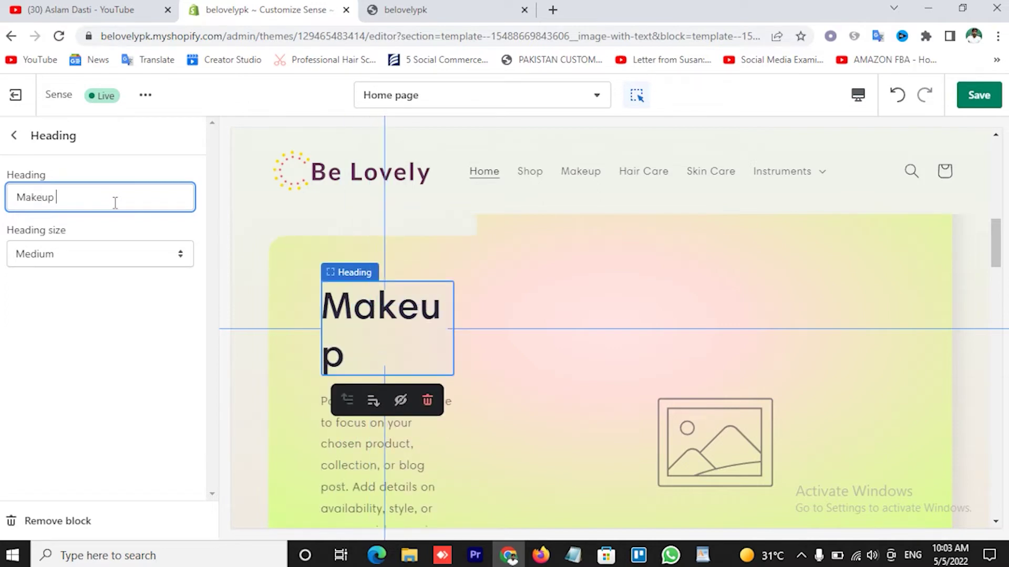
{"action": "type", "text": "Products"}
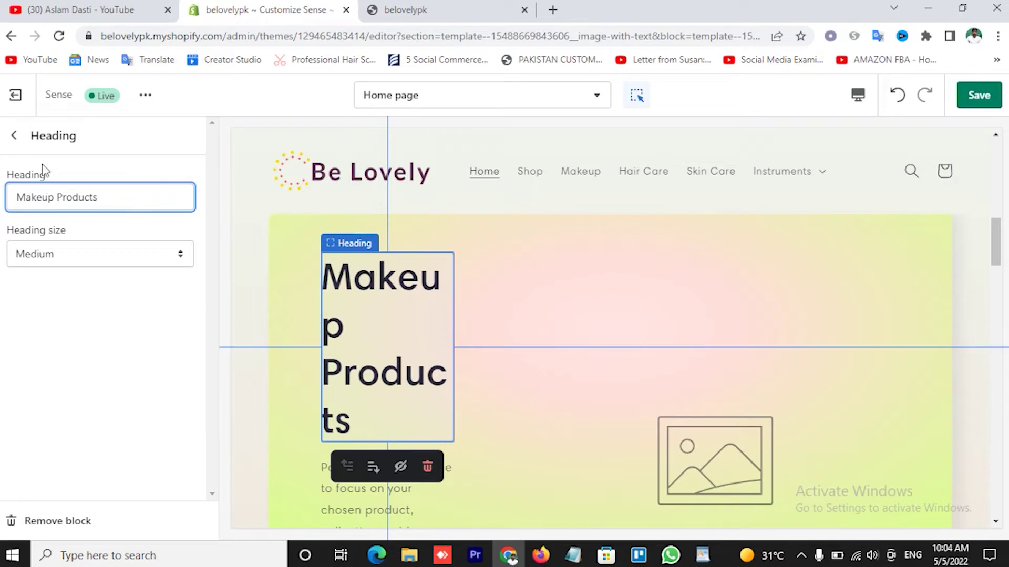
{"action": "left_click", "coordinate": [14, 135]}
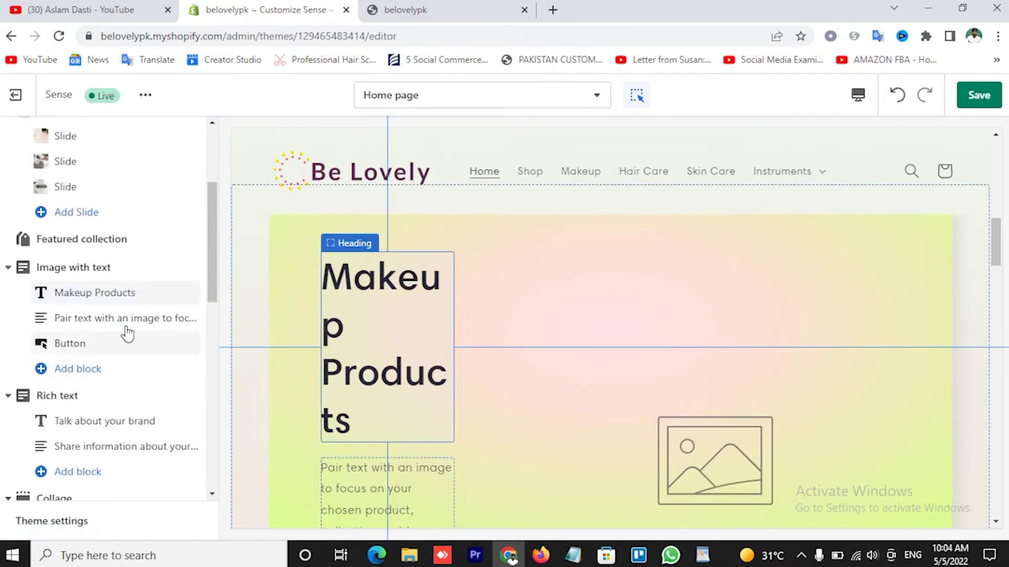
- Upload ezgif.com-gif-maker.png from the shopify store folder and select it as the Image with text section's image
{"action": "left_click", "coordinate": [102, 274]}
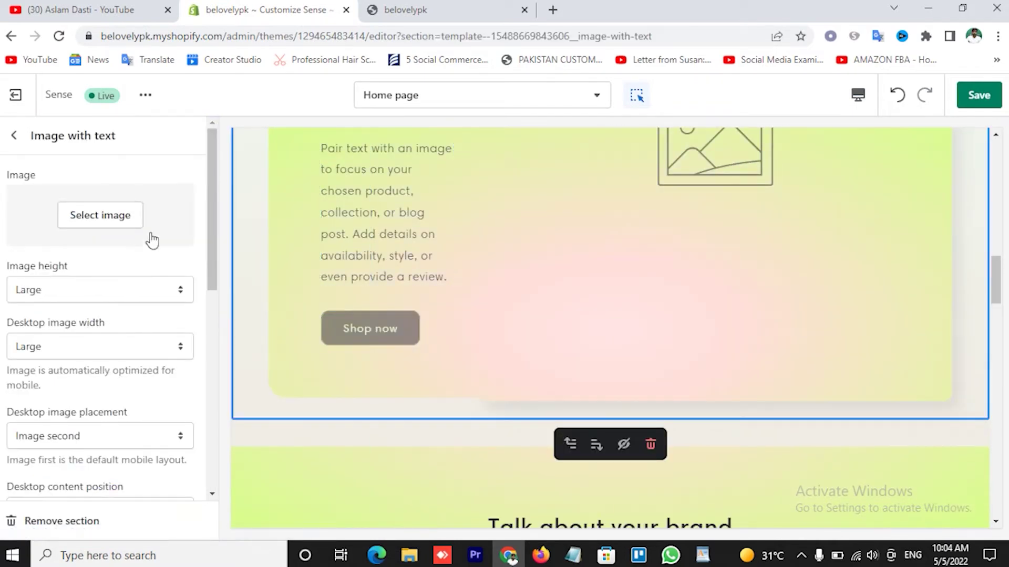
{"action": "left_click", "coordinate": [105, 225]}
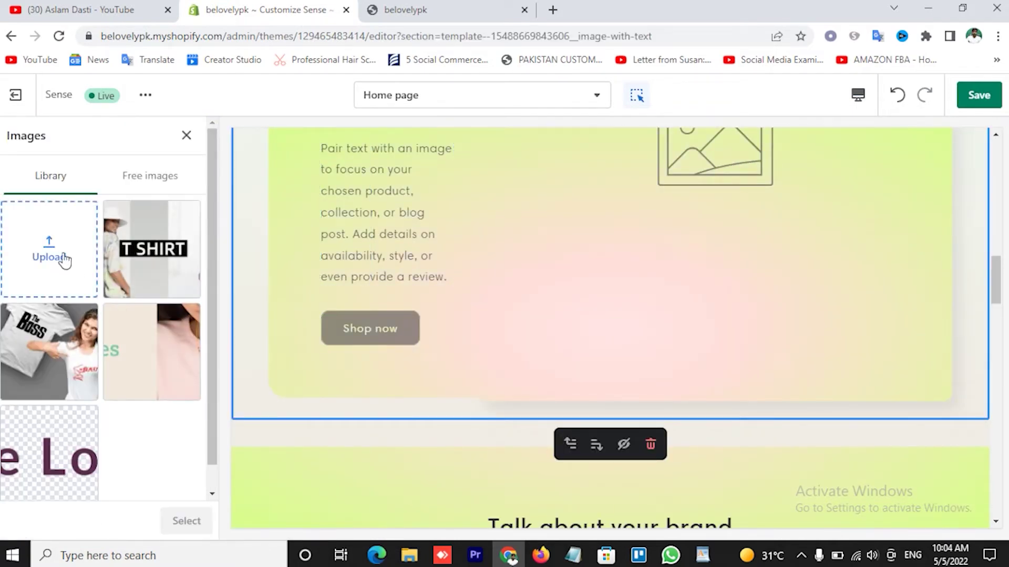
{"action": "left_click", "coordinate": [63, 256]}
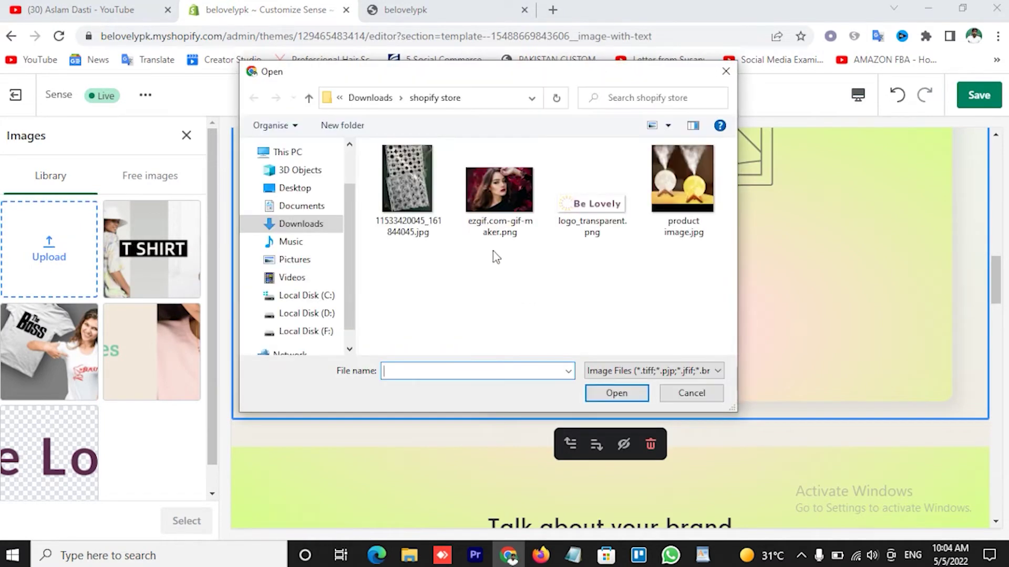
{"action": "left_click", "coordinate": [510, 185]}
{"action": "double_click", "coordinate": [509, 184]}
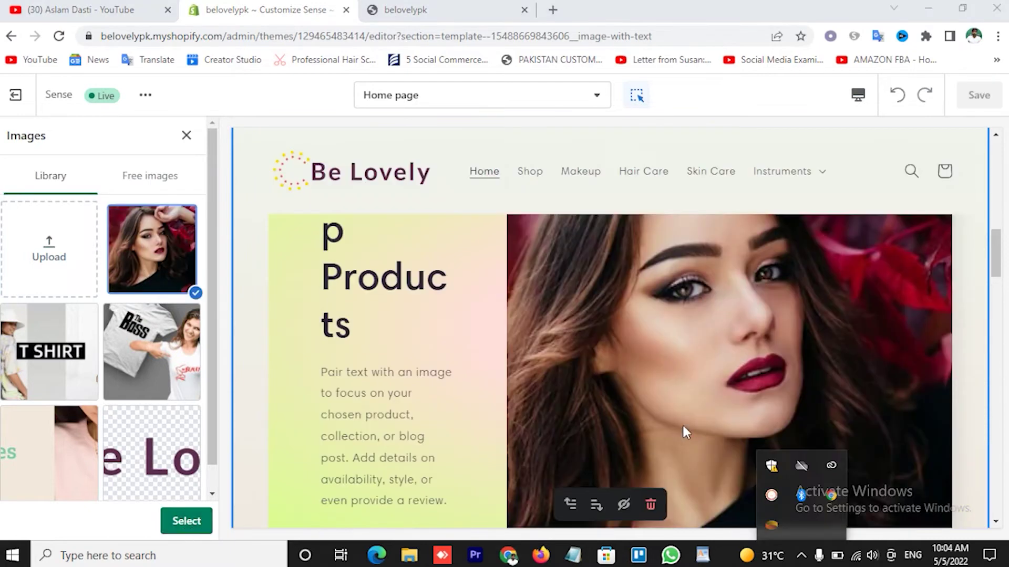
{"action": "left_click", "coordinate": [197, 522]}
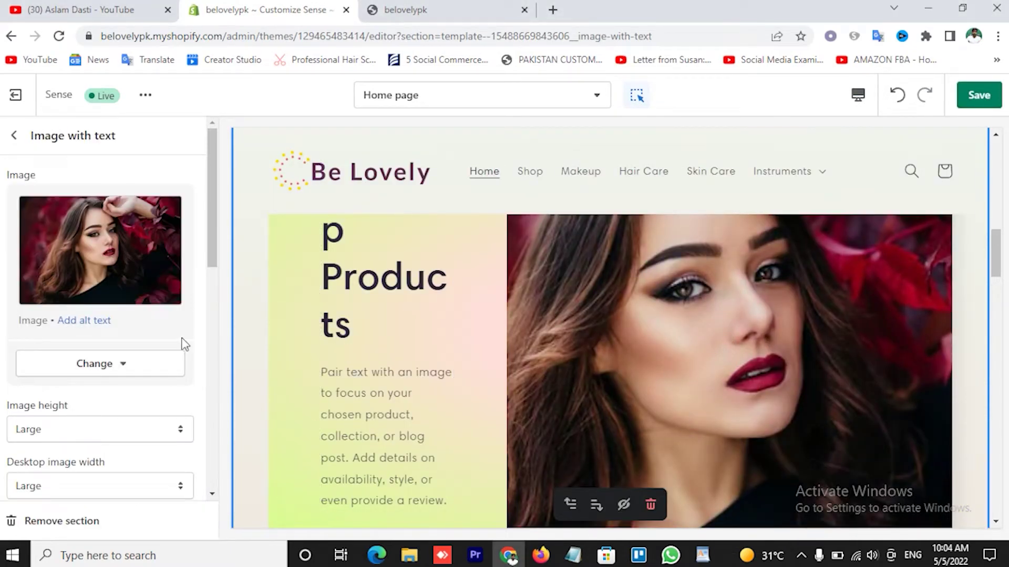
- Examine the Image with text section's image, content layout, color scheme and padding settings alongside its appearance in the preview
{"action": "scroll", "coordinate": [180, 405], "scroll_direction": "down", "scroll_amount": 3}
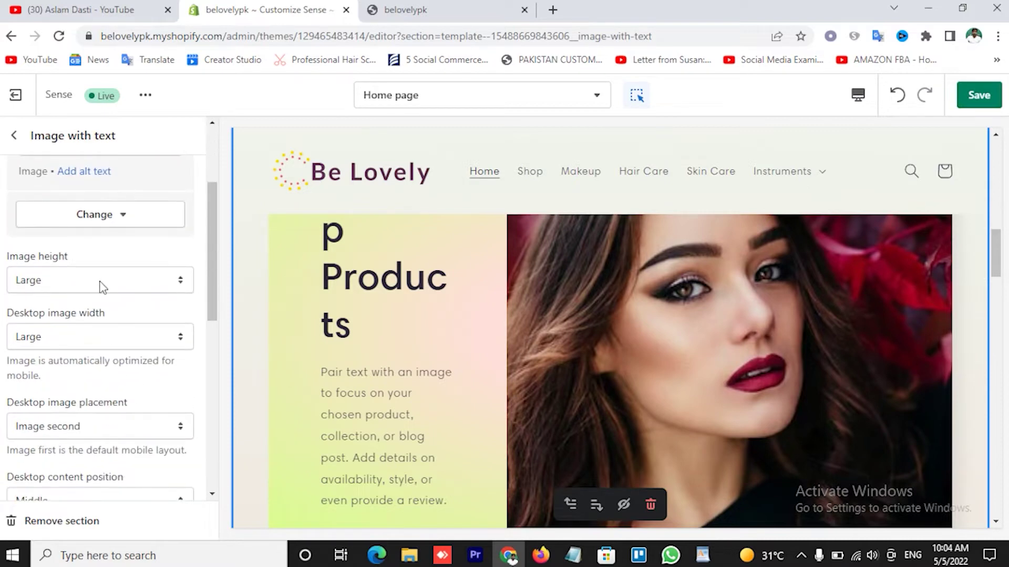
{"action": "scroll", "coordinate": [110, 366], "scroll_direction": "down", "scroll_amount": 3}
{"action": "scroll", "coordinate": [94, 333], "scroll_direction": "down", "scroll_amount": 4}
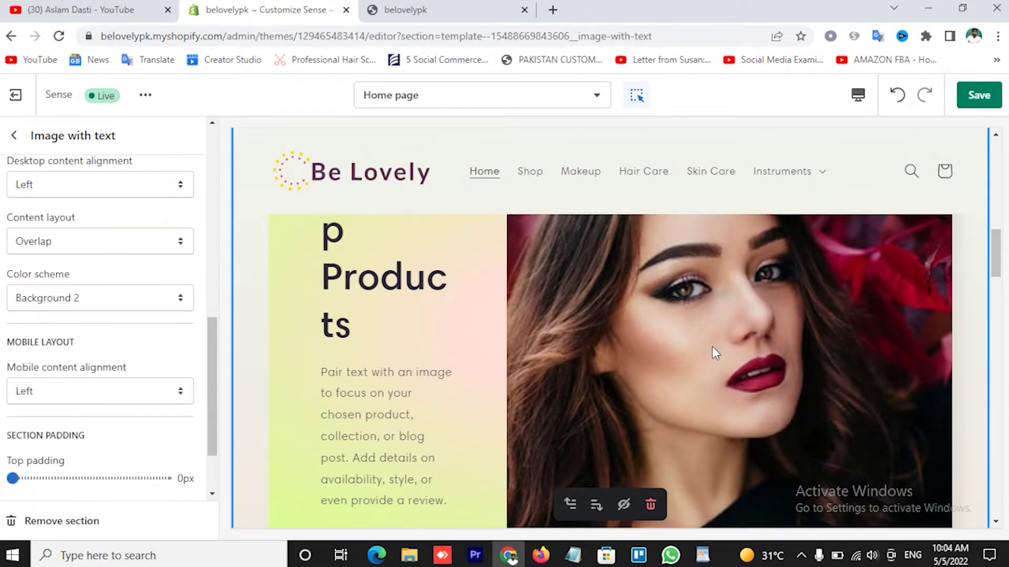
{"action": "scroll", "coordinate": [126, 424], "scroll_direction": "down", "scroll_amount": 2}
{"action": "scroll", "coordinate": [124, 424], "scroll_direction": "up", "scroll_amount": 4}
{"action": "scroll", "coordinate": [124, 423], "scroll_direction": "down", "scroll_amount": 3}
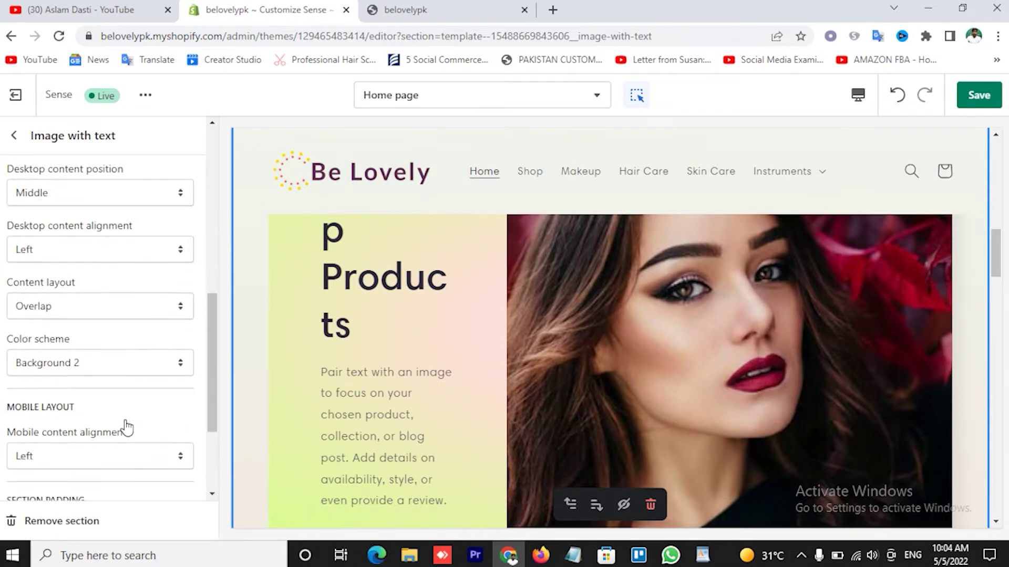
{"action": "scroll", "coordinate": [126, 428], "scroll_direction": "down", "scroll_amount": 1}
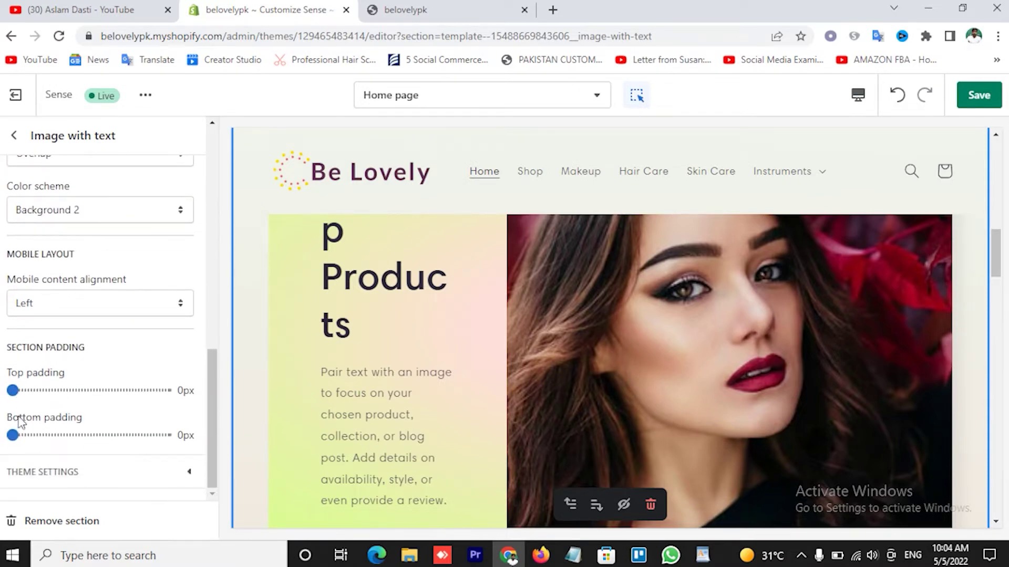
{"action": "scroll", "coordinate": [122, 442], "scroll_direction": "up", "scroll_amount": 10}
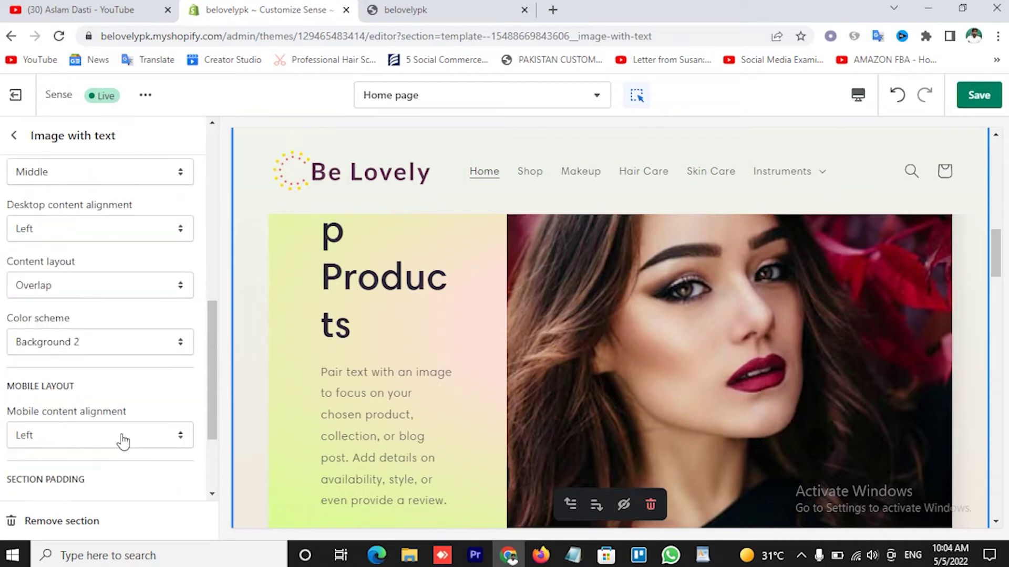
{"action": "scroll", "coordinate": [731, 386], "scroll_direction": "up", "scroll_amount": 5}
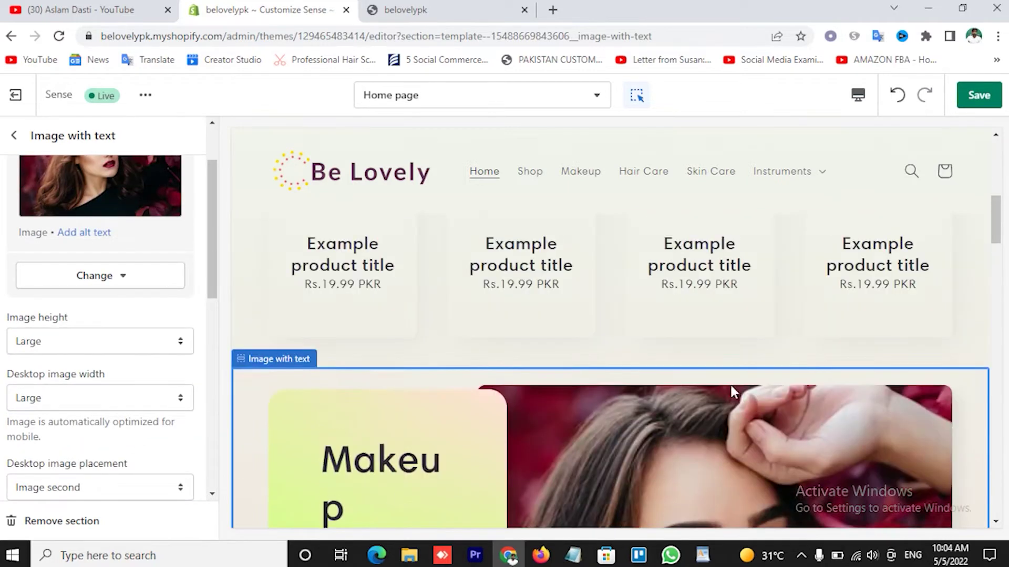
- Set the Image with text section's top and bottom padding to 12px, save the theme and return to the section list
{"action": "scroll", "coordinate": [142, 417], "scroll_direction": "down", "scroll_amount": 10}
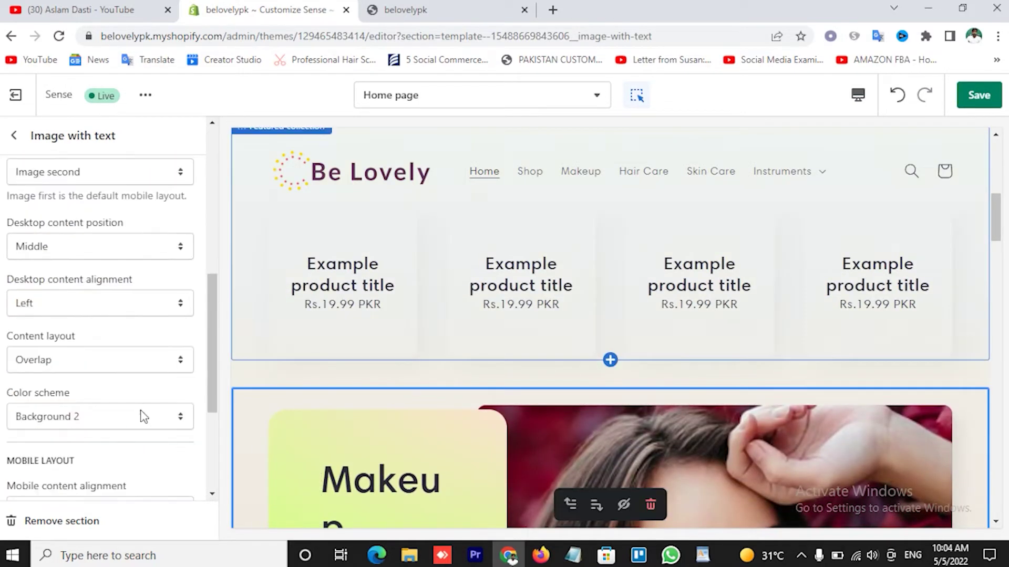
{"action": "mouse_move", "coordinate": [15, 391]}
{"action": "left_mouse_down"}
{"action": "mouse_move", "coordinate": [45, 393]}
{"action": "mouse_move", "coordinate": [30, 390]}
{"action": "left_mouse_up"}
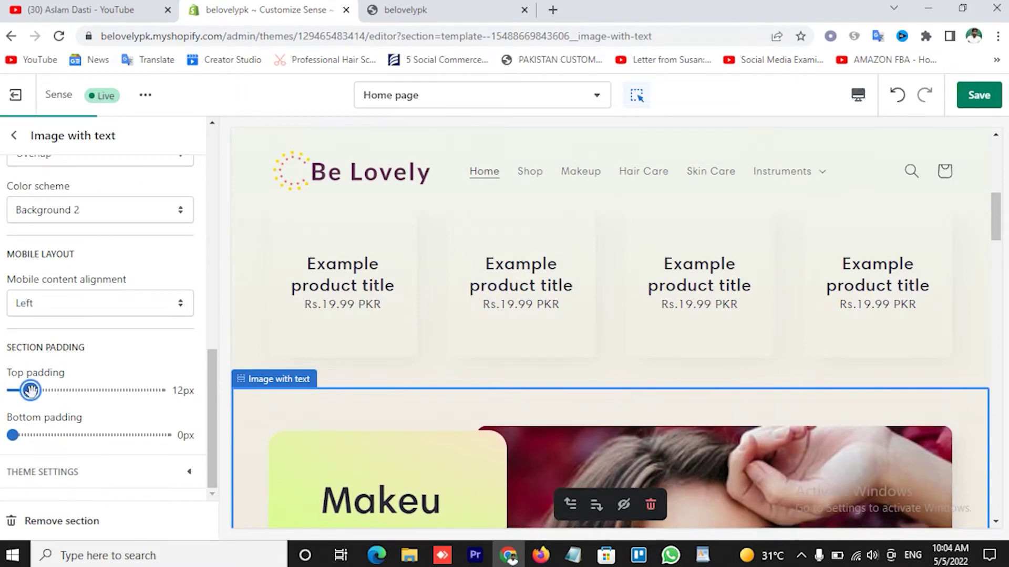
{"action": "left_click_drag", "start_coordinate": [12, 436], "coordinate": [30, 436]}
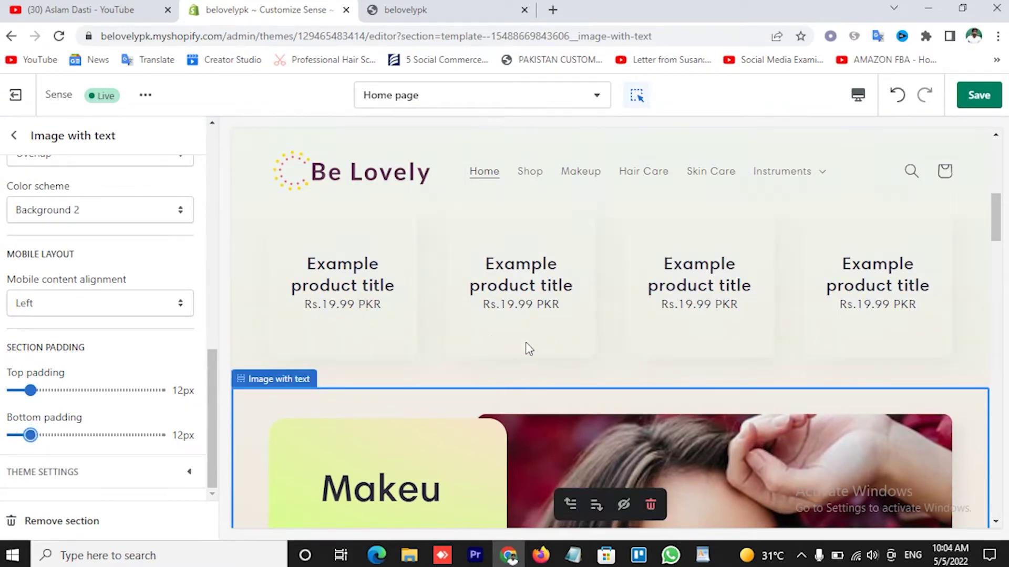
{"action": "left_click", "coordinate": [979, 98]}
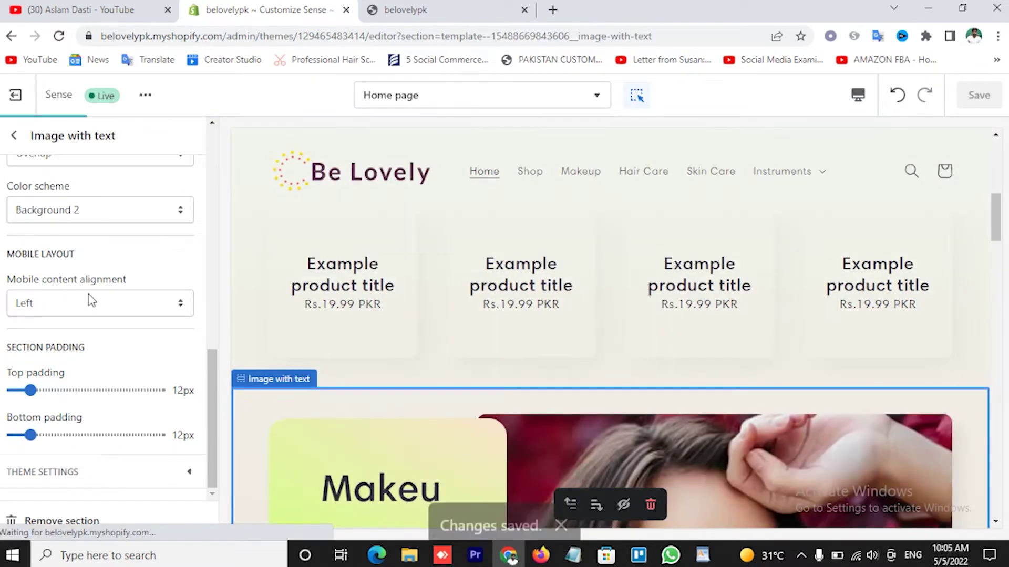
{"action": "left_click", "coordinate": [13, 137]}
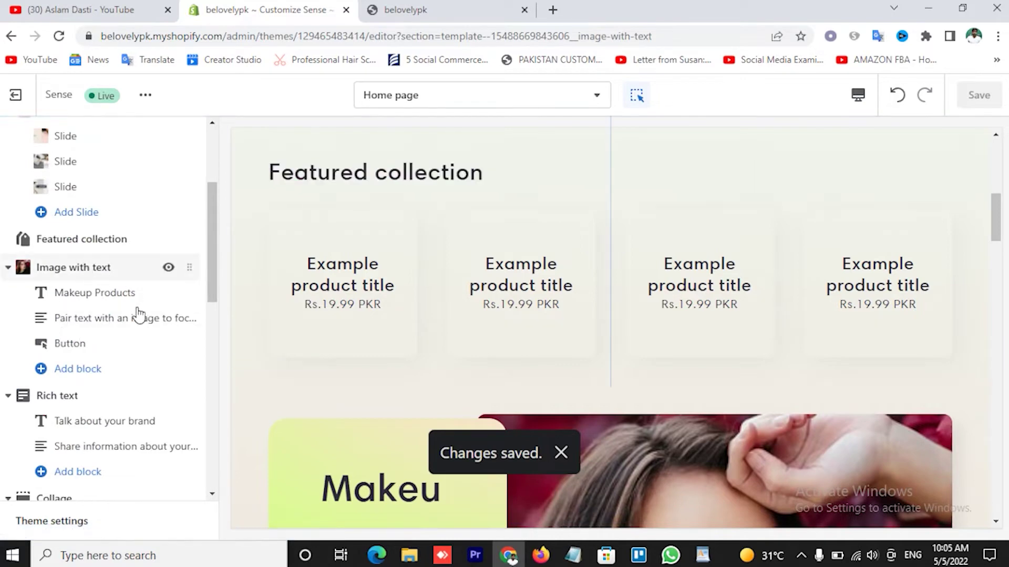
- Check the size options of the Makeup Products heading, keep Medium and return to the section list
{"action": "left_click", "coordinate": [101, 295]}
{"action": "left_click", "coordinate": [14, 136]}
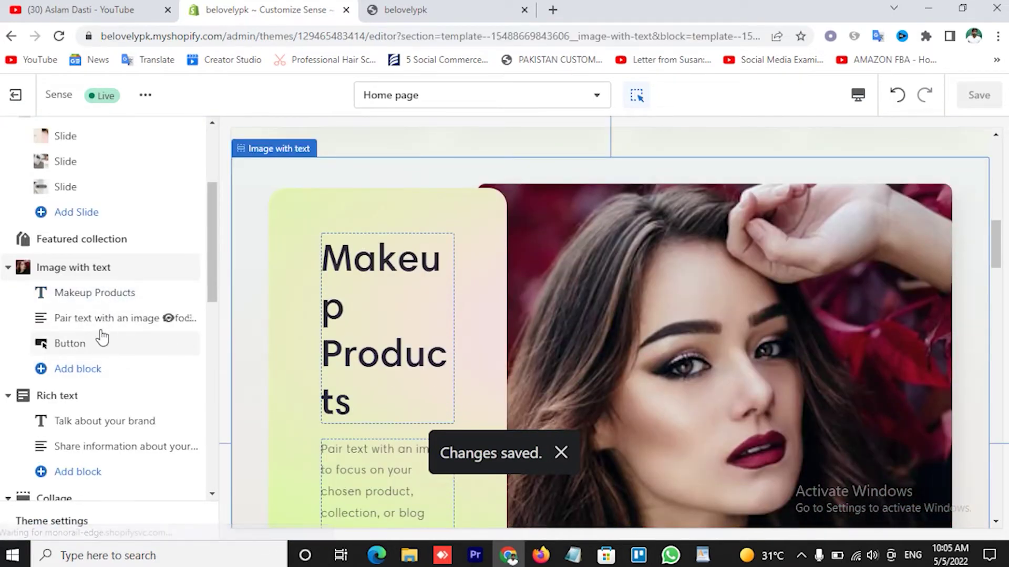
{"action": "left_click", "coordinate": [104, 302]}
{"action": "left_click", "coordinate": [85, 254]}
{"action": "left_click", "coordinate": [45, 292]}
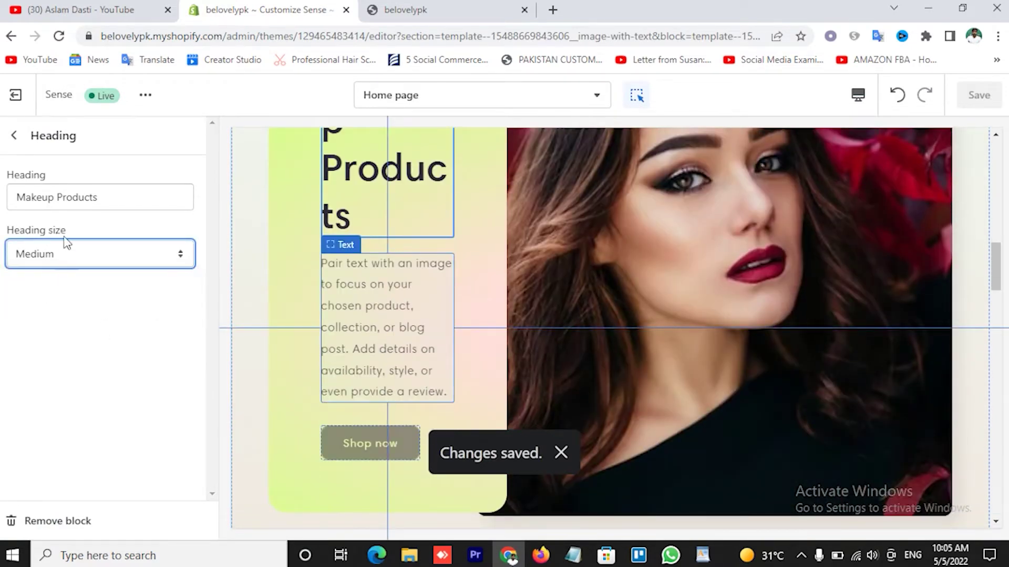
{"action": "left_click", "coordinate": [14, 136]}
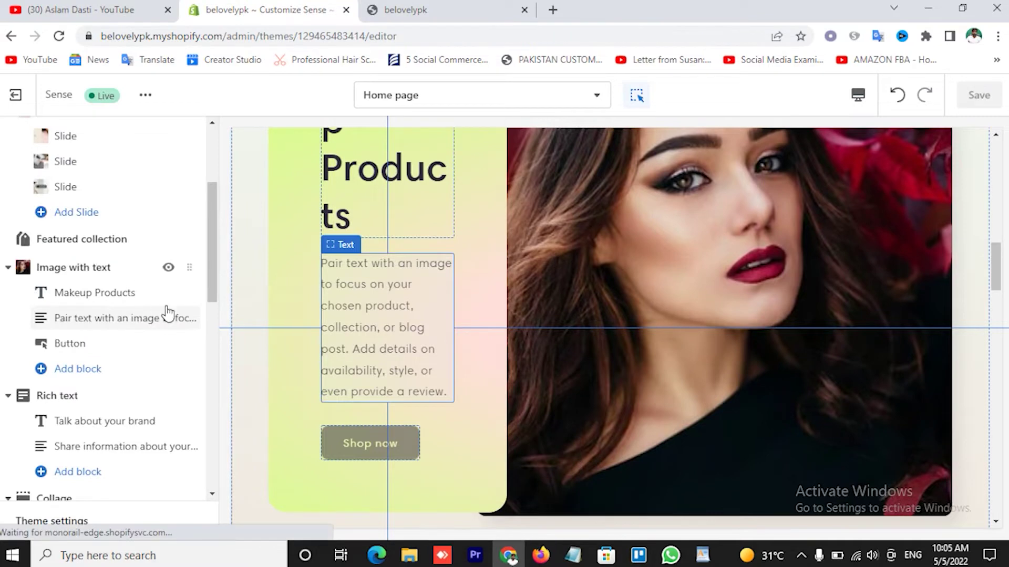
- Replace the Image with text section's description with the passage from "Our mission is" to "lifestyle experts" copied from WordPad's shopify store data.rtf
{"action": "left_click", "coordinate": [106, 319]}
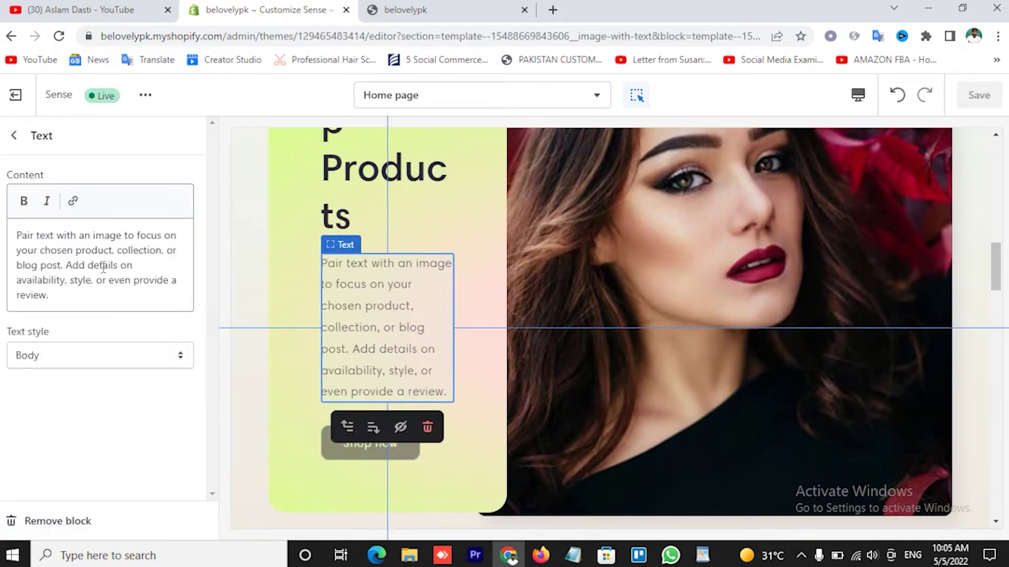
{"action": "left_click_drag", "start_coordinate": [18, 238], "coordinate": [70, 295]}
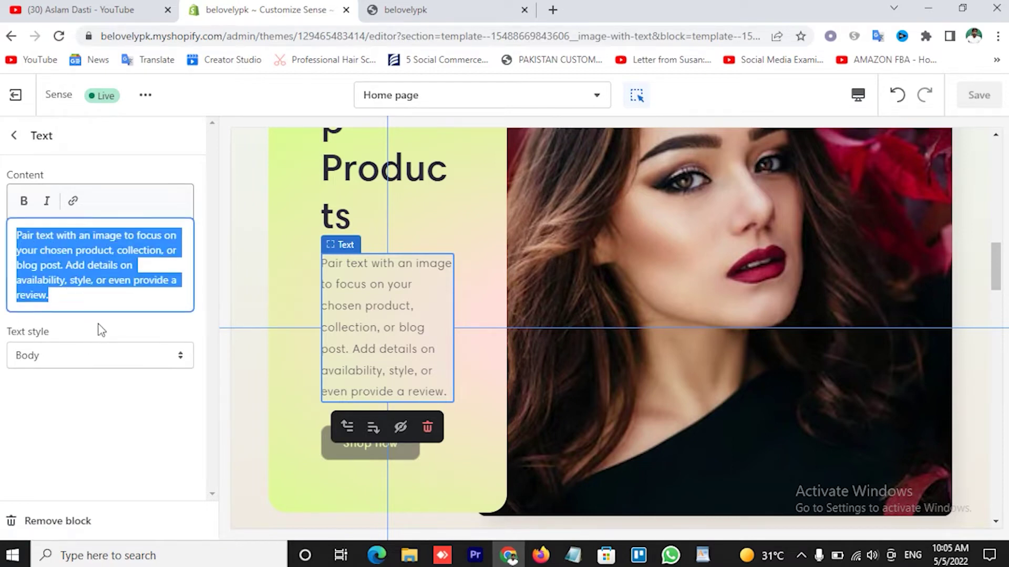
{"action": "left_click", "coordinate": [129, 296]}
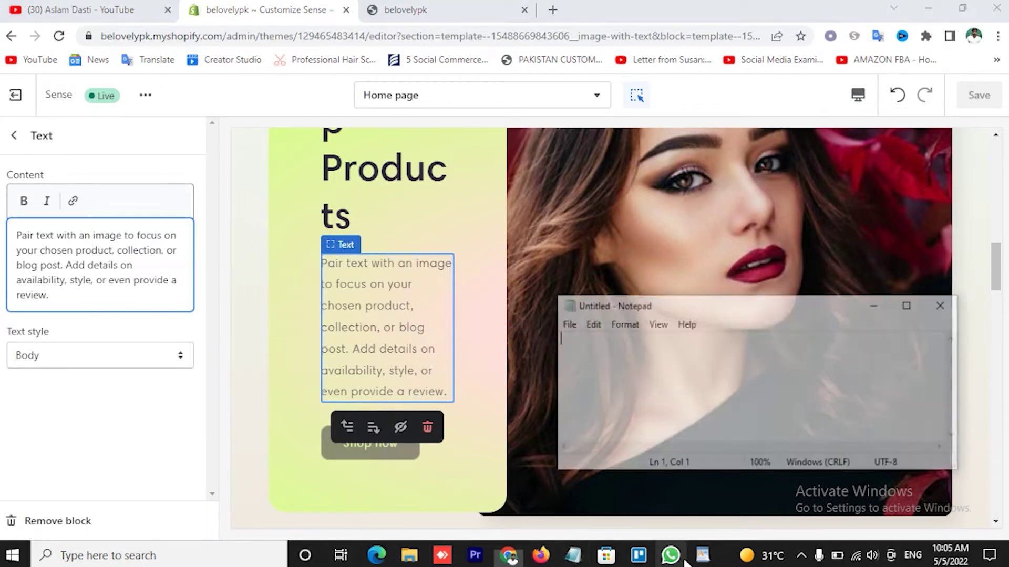
{"action": "left_click", "coordinate": [703, 555]}
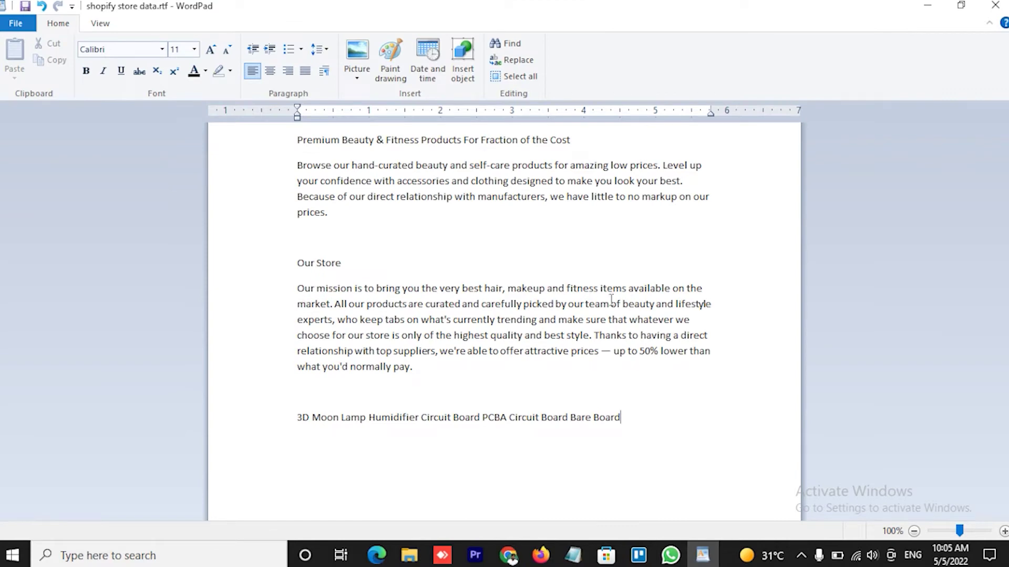
{"action": "left_click_drag", "start_coordinate": [298, 291], "coordinate": [336, 322]}
{"action": "key", "text": "ctrl+c"}
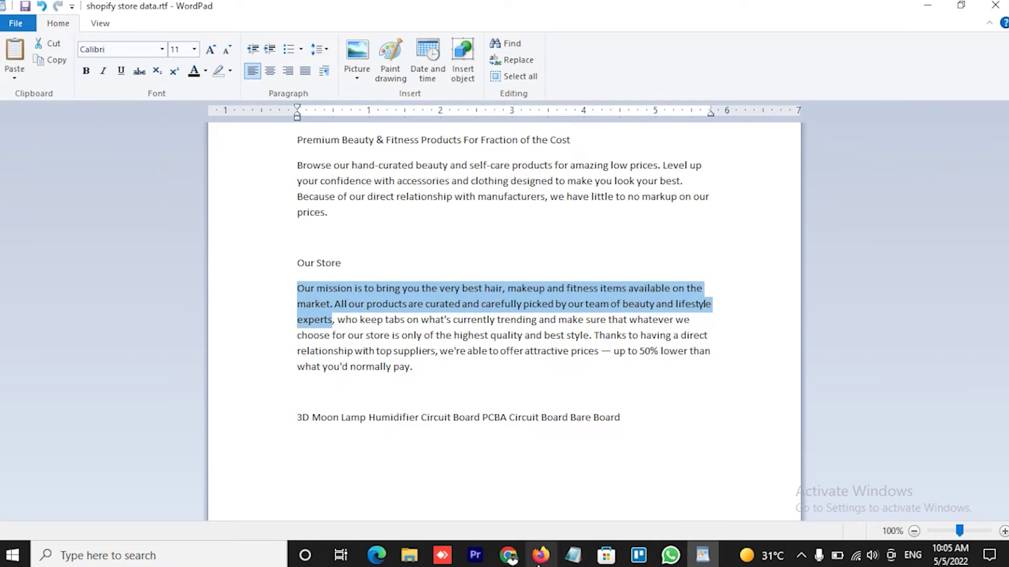
{"action": "left_click", "coordinate": [508, 555]}
{"action": "key", "text": "ctrl+a"}
{"action": "key", "text": "ctrl+v"}
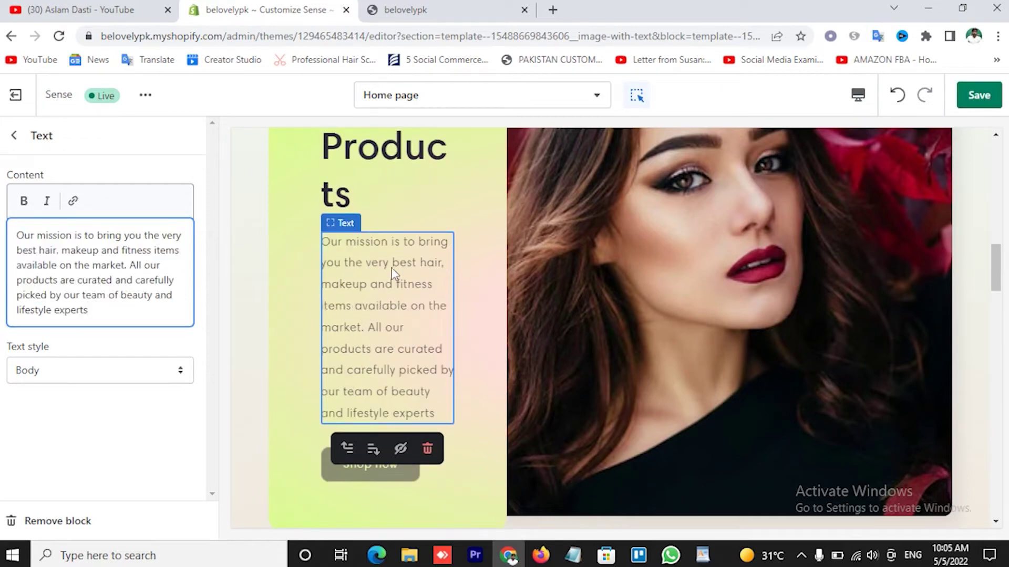
{"action": "left_click", "coordinate": [56, 382]}
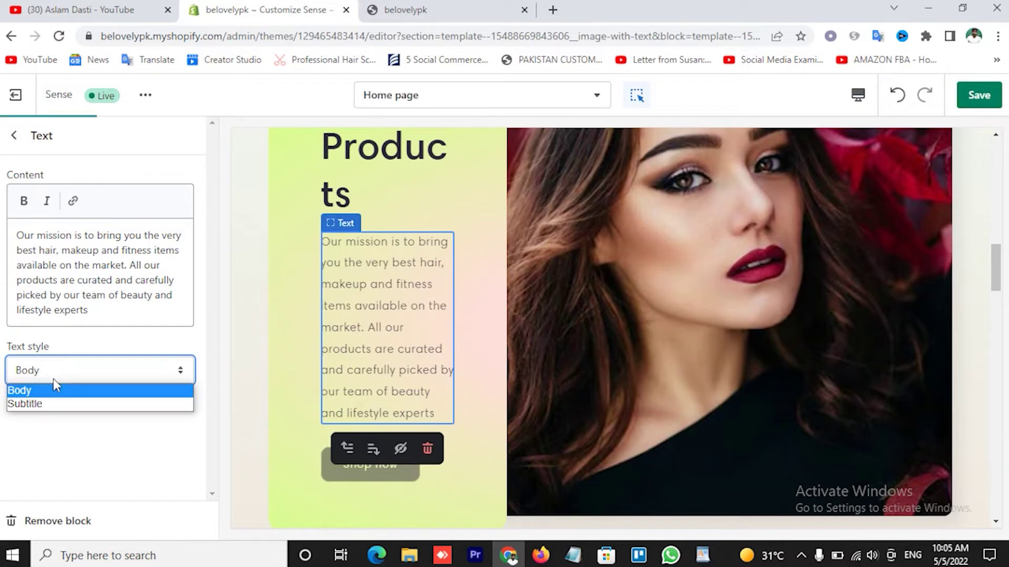
{"action": "left_click", "coordinate": [58, 437]}
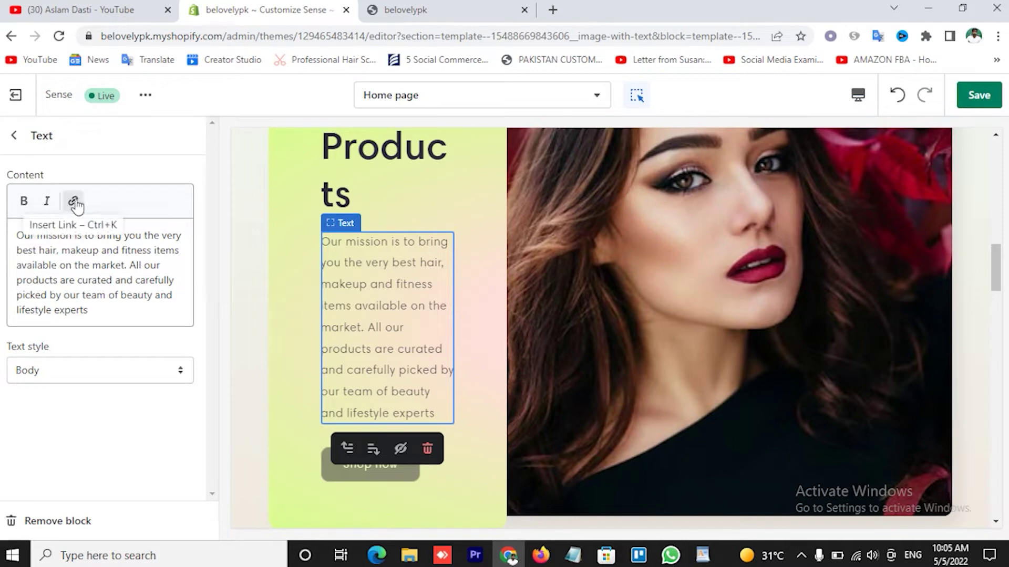
- Link the Shop now button in the Image with text section to the Makeup collection
{"action": "left_click", "coordinate": [16, 133]}
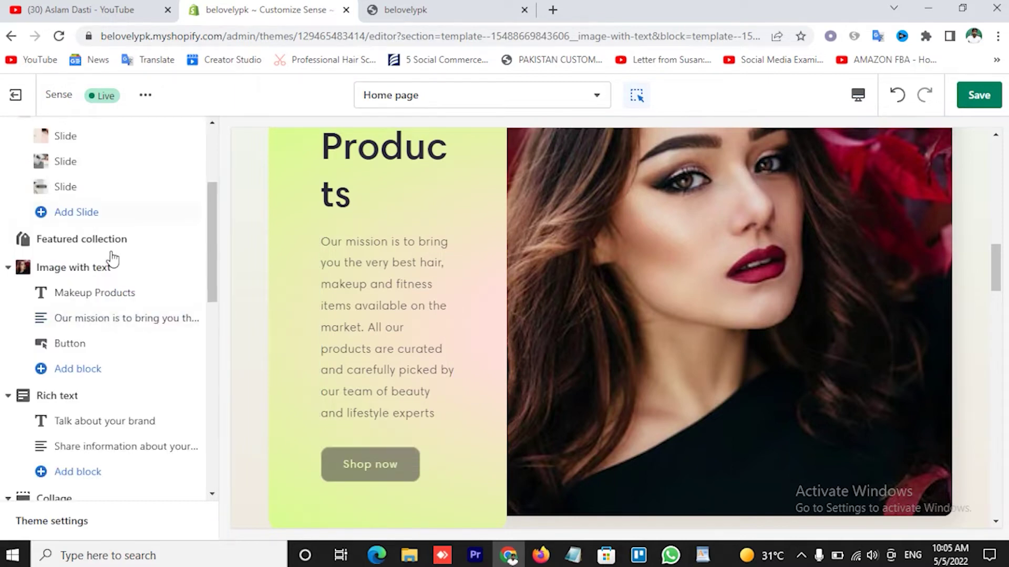
{"action": "left_click", "coordinate": [70, 344]}
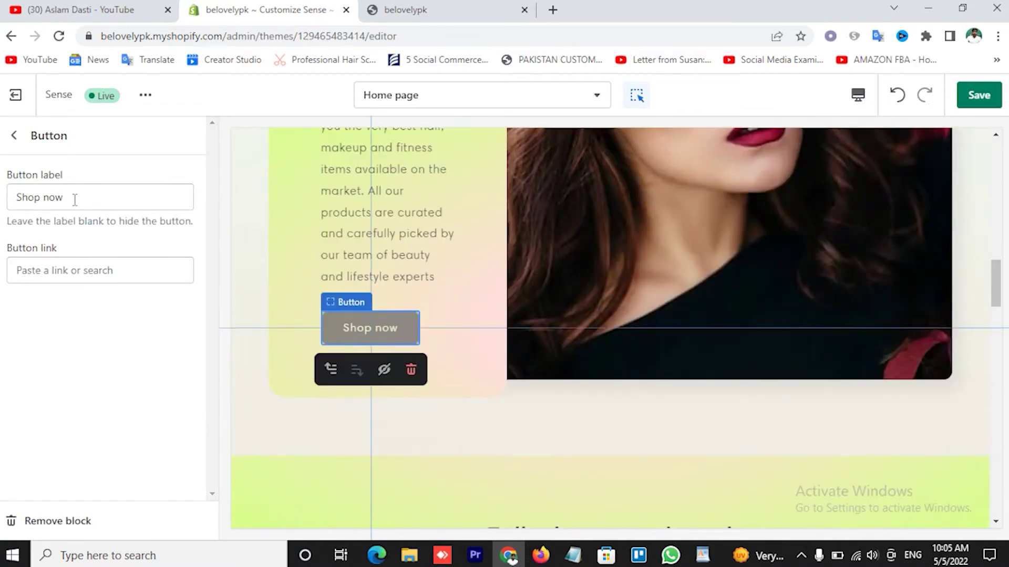
{"action": "left_click", "coordinate": [53, 271]}
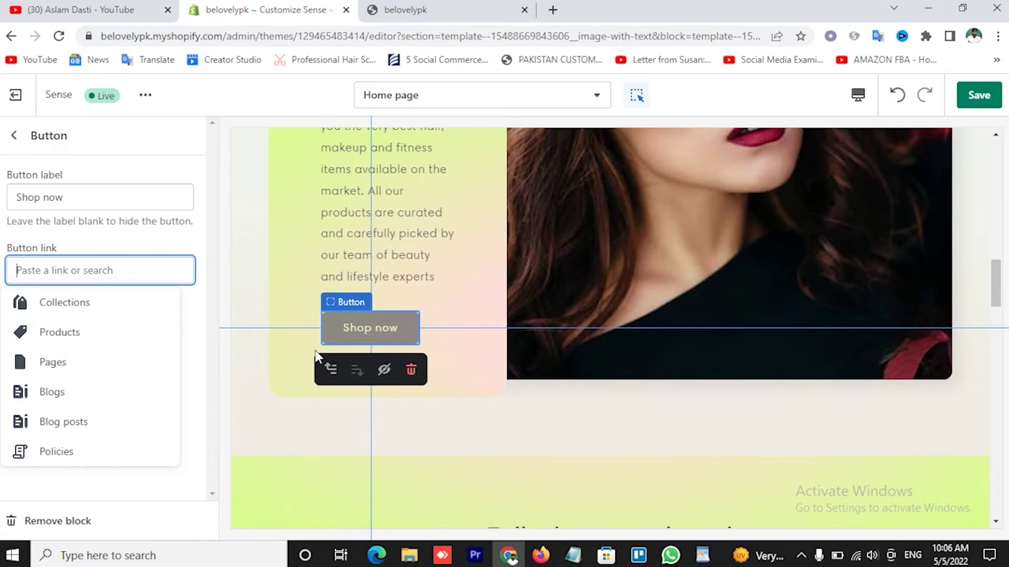
{"action": "left_click", "coordinate": [85, 305]}
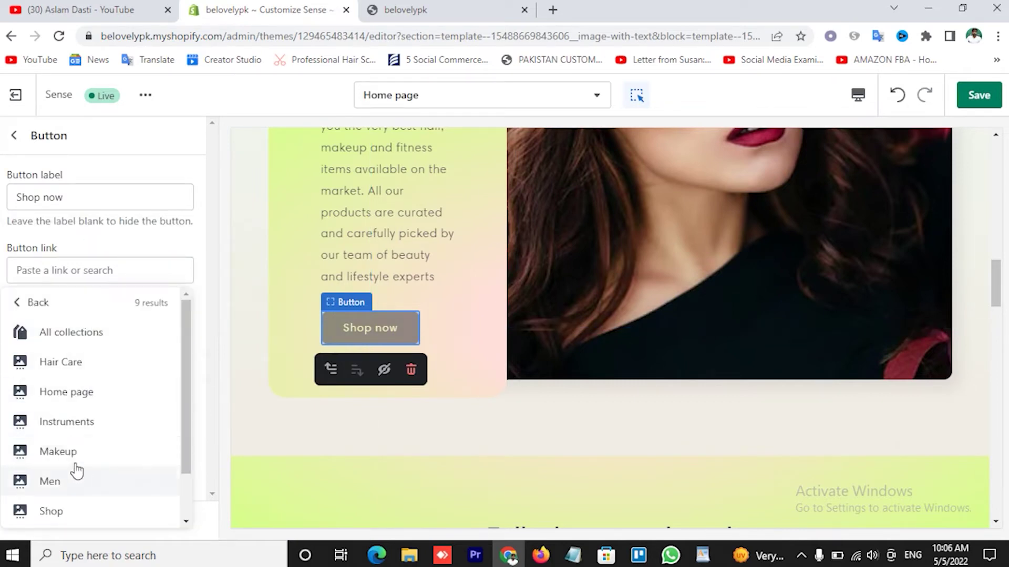
{"action": "left_click", "coordinate": [56, 453]}
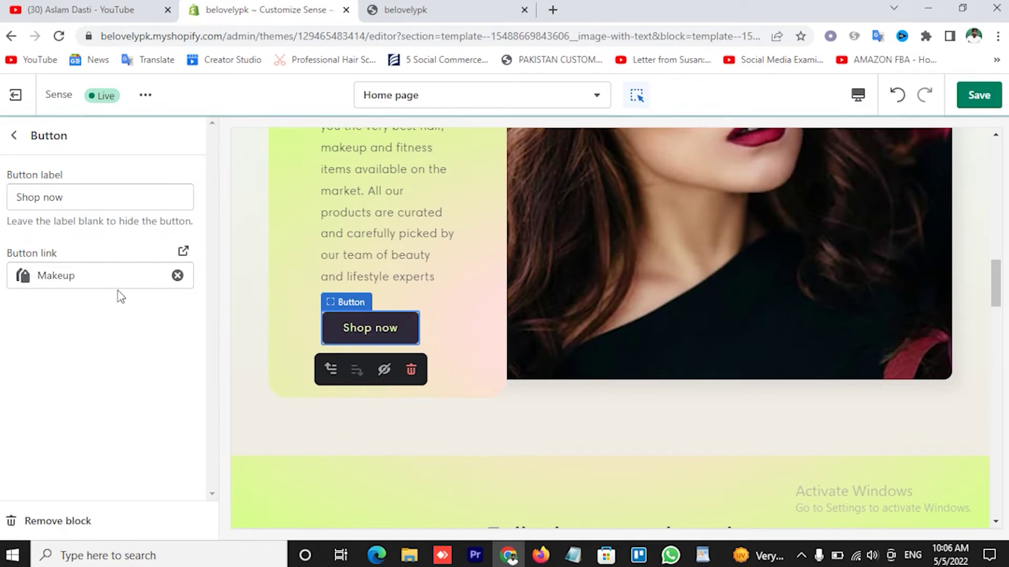
- Set the color scheme of the Image with text section to Accent 2, trying Accent 1 first
{"action": "left_click", "coordinate": [14, 136]}
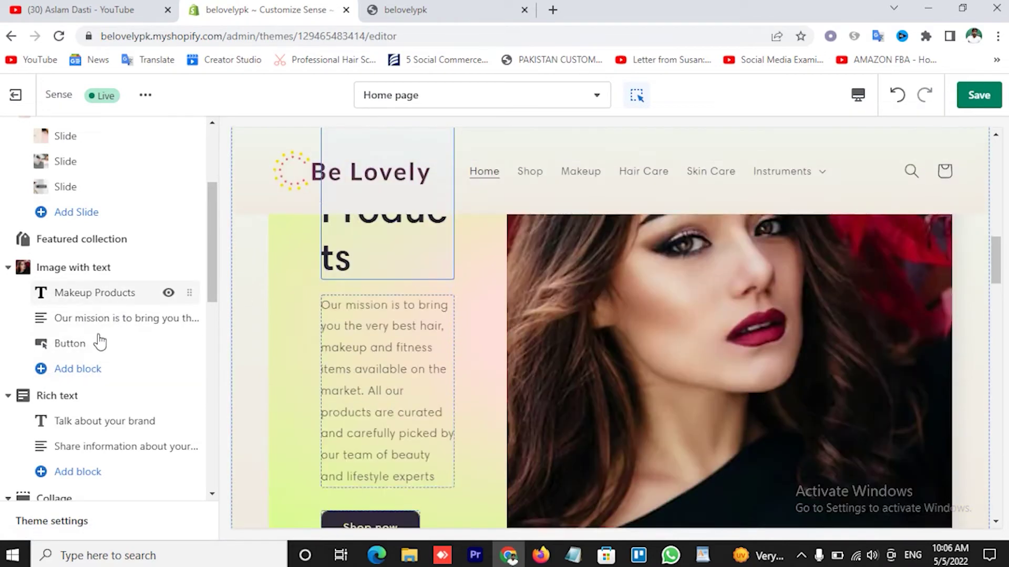
{"action": "left_click", "coordinate": [85, 273]}
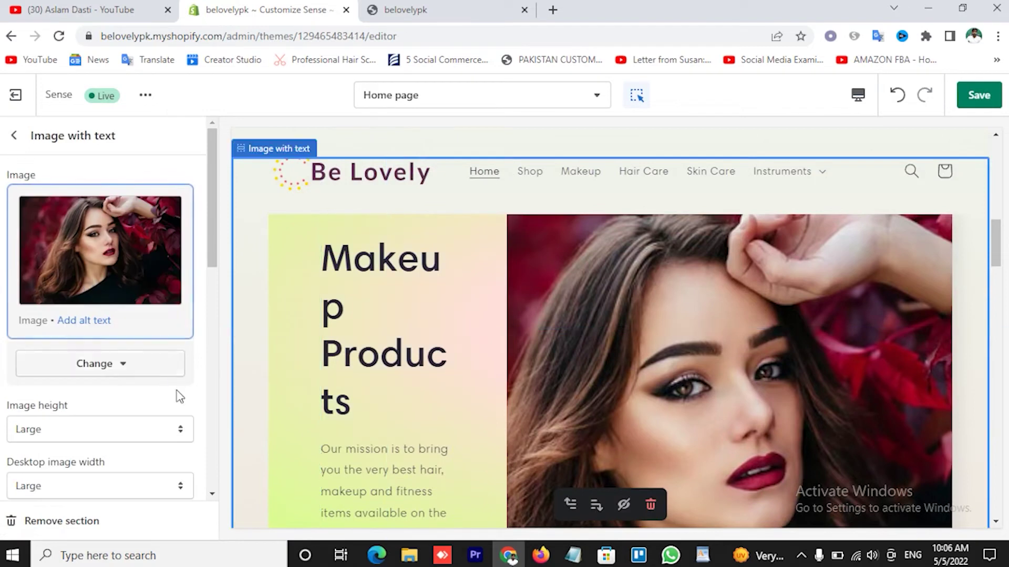
{"action": "scroll", "coordinate": [178, 394], "scroll_direction": "down", "scroll_amount": 2}
{"action": "scroll", "coordinate": [178, 394], "scroll_direction": "down", "scroll_amount": 2}
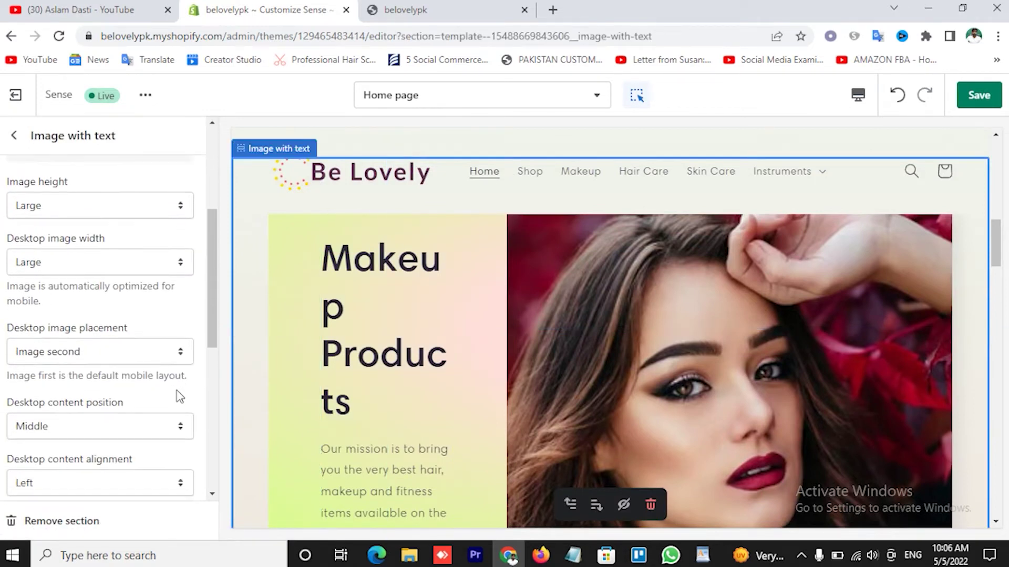
{"action": "scroll", "coordinate": [166, 398], "scroll_direction": "down", "scroll_amount": 3}
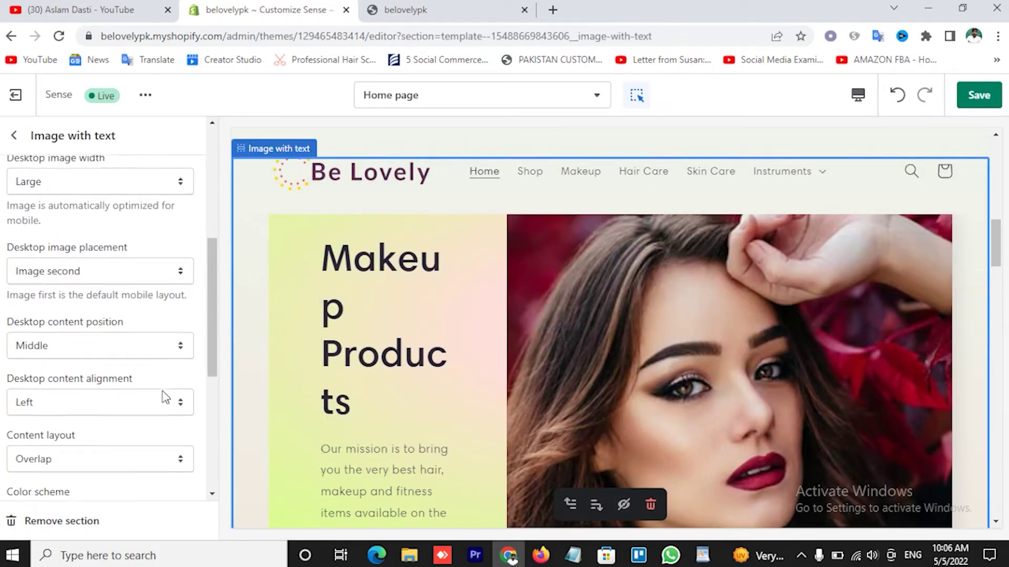
{"action": "scroll", "coordinate": [166, 397], "scroll_direction": "down", "scroll_amount": 1}
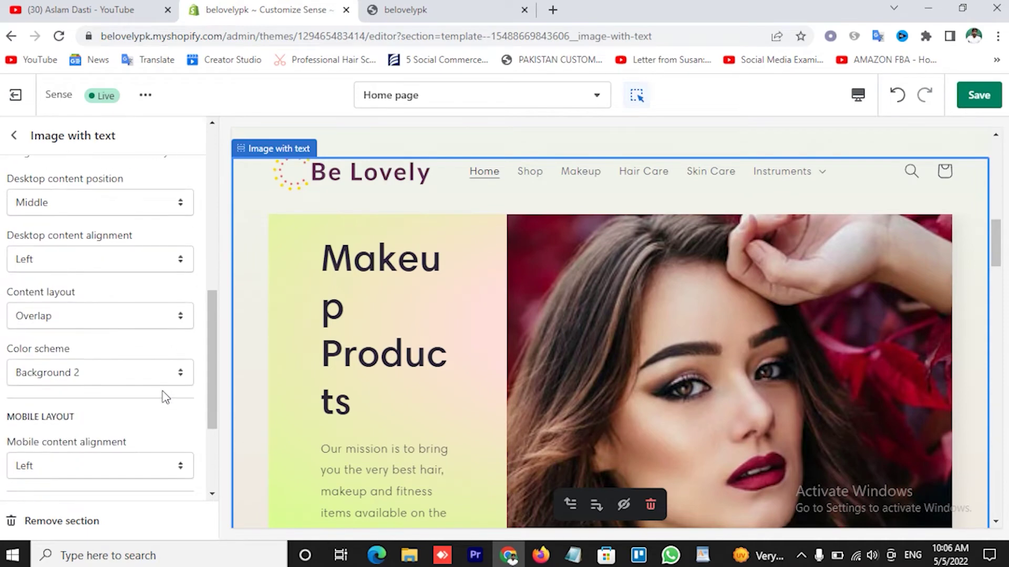
{"action": "scroll", "coordinate": [166, 397], "scroll_direction": "down", "scroll_amount": 1}
{"action": "left_click", "coordinate": [99, 305]}
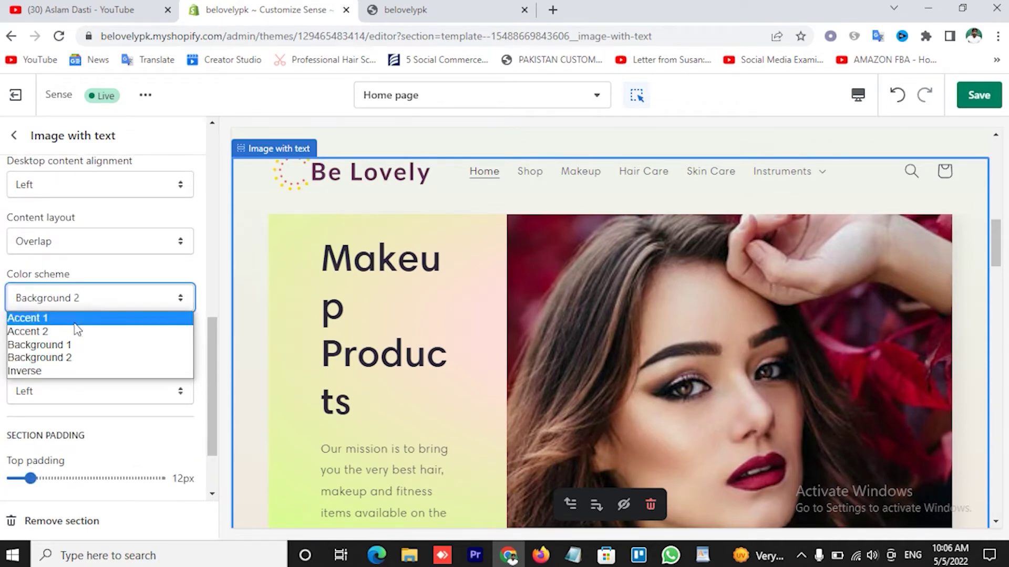
{"action": "left_click", "coordinate": [74, 324]}
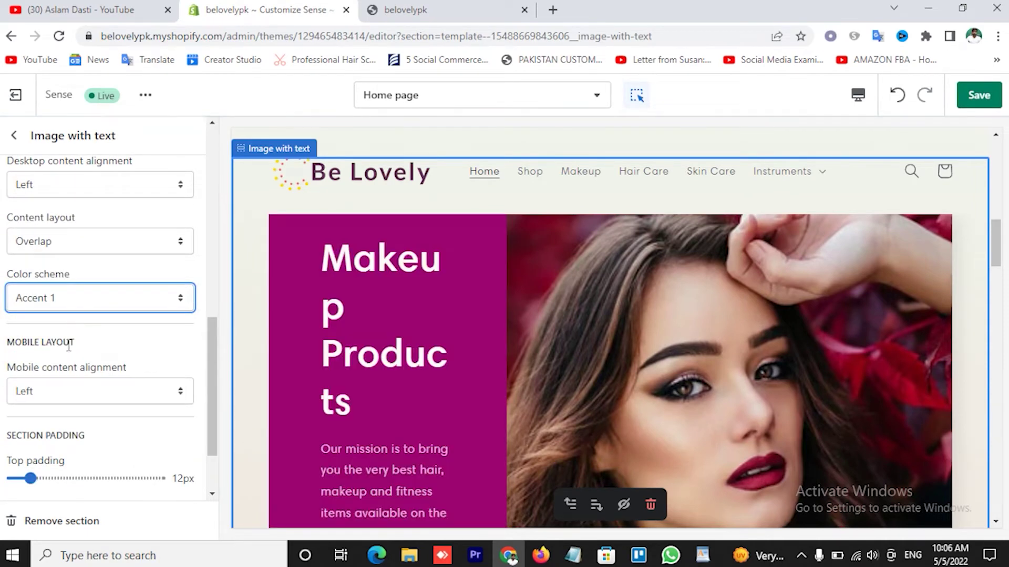
{"action": "left_click", "coordinate": [78, 308]}
{"action": "left_click", "coordinate": [71, 329]}
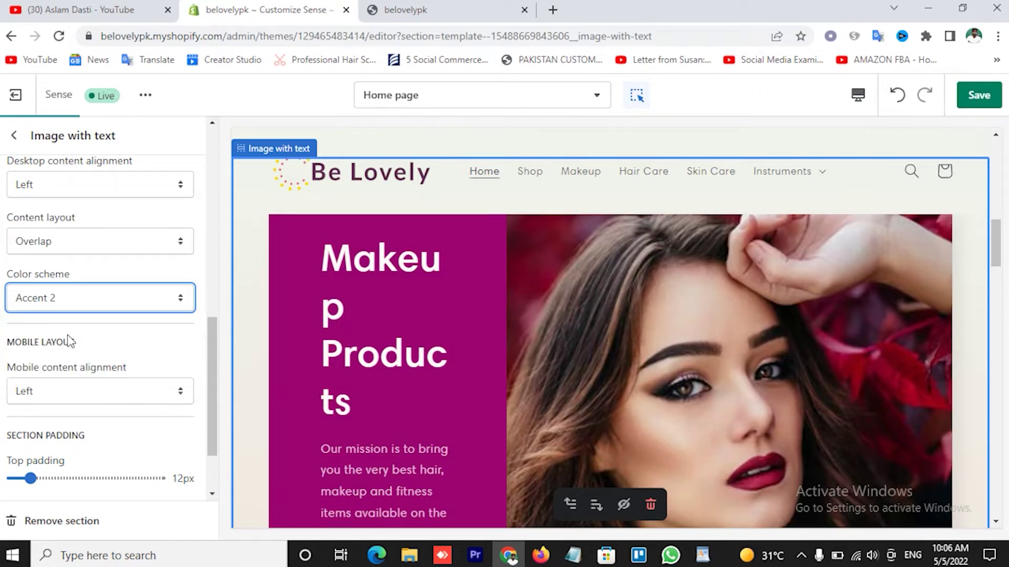
- Check the section's new colors against the rest of the home page preview and save the theme changes
{"action": "scroll", "coordinate": [433, 398], "scroll_direction": "up", "scroll_amount": 10}
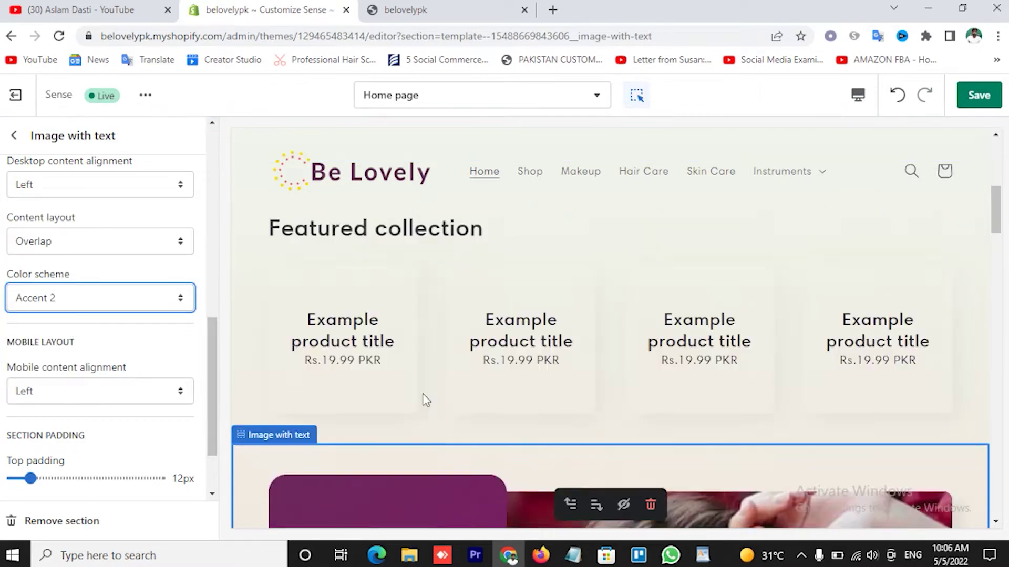
{"action": "scroll", "coordinate": [426, 401], "scroll_direction": "up", "scroll_amount": 1}
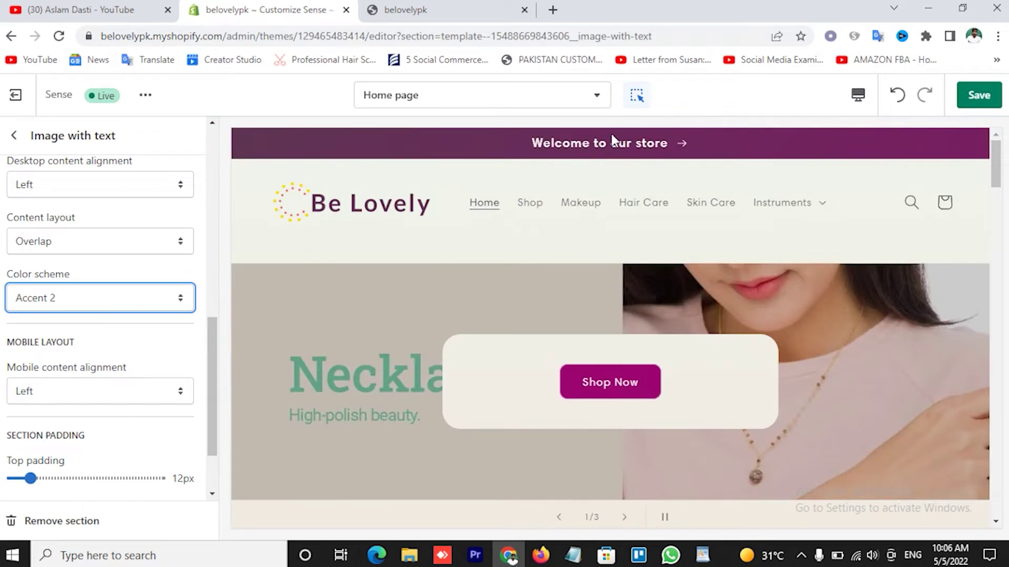
{"action": "scroll", "coordinate": [415, 436], "scroll_direction": "down", "scroll_amount": 10}
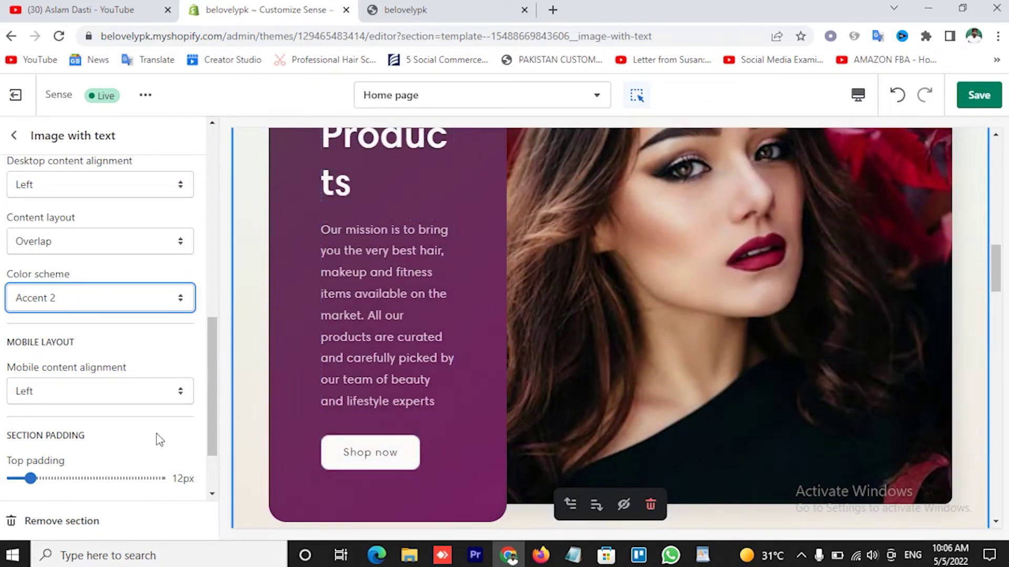
{"action": "left_click", "coordinate": [14, 136]}
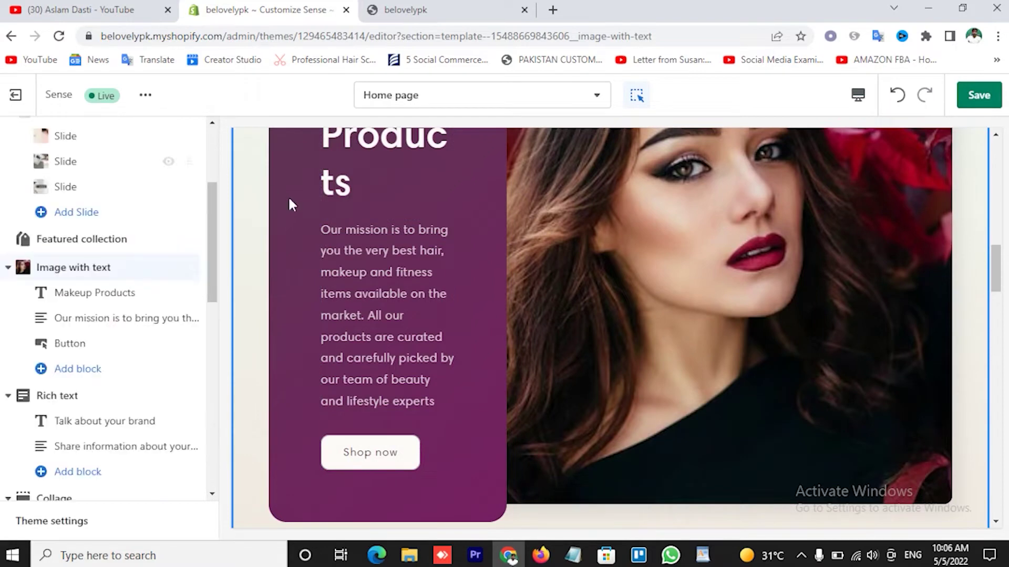
{"action": "left_click", "coordinate": [972, 95]}
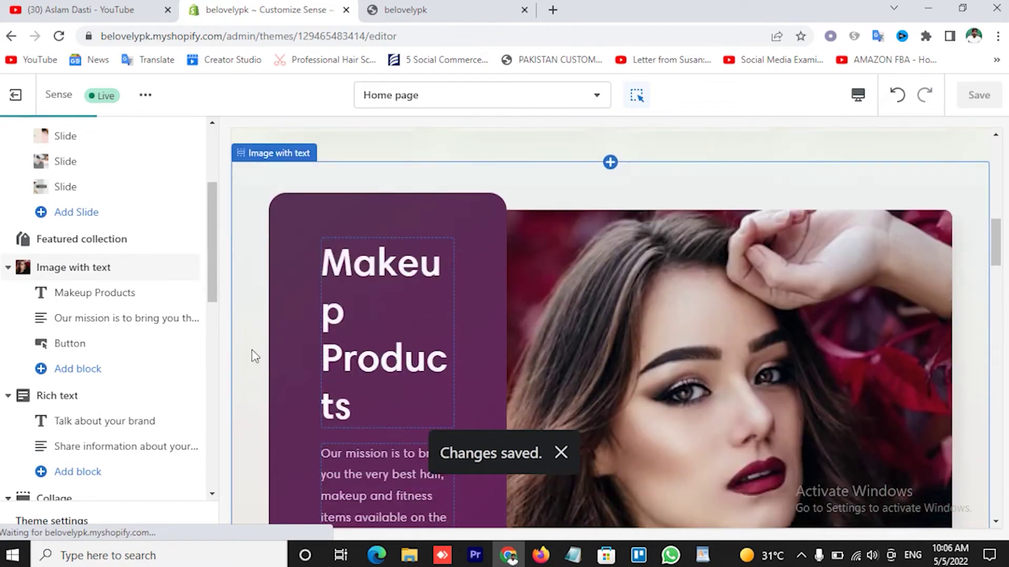
- Reload the live storefront and examine the Makeup Products section and the featured collection on its home page
{"action": "scroll", "coordinate": [173, 311], "scroll_direction": "up", "scroll_amount": 3}
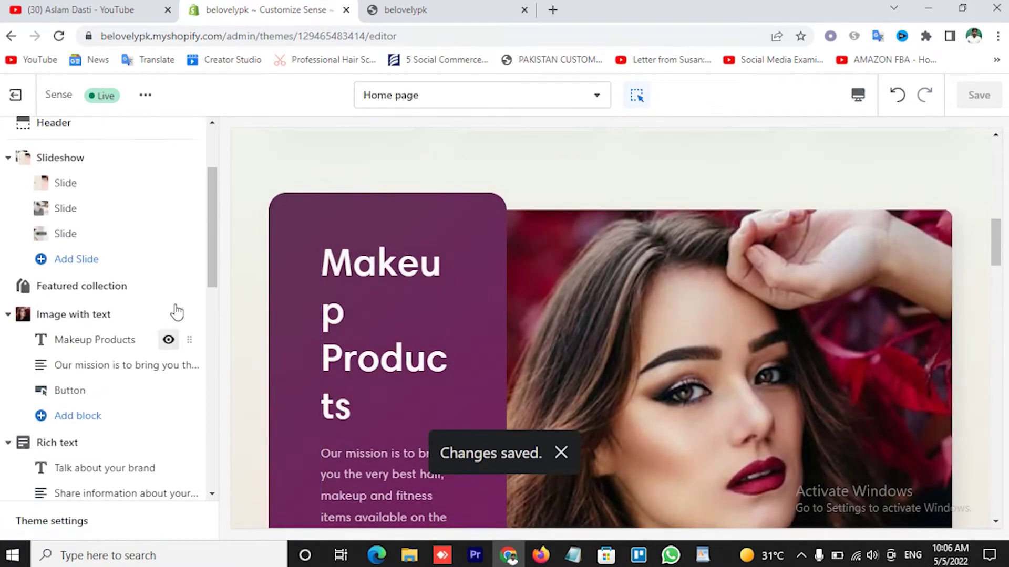
{"action": "left_click", "coordinate": [413, 10]}
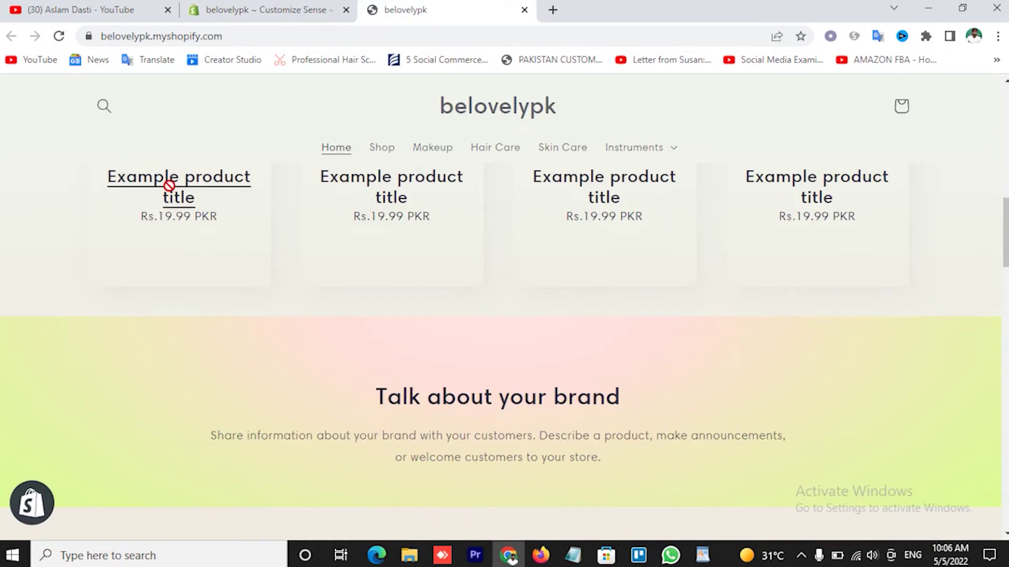
{"action": "scroll", "coordinate": [168, 186], "scroll_direction": "up", "scroll_amount": 5}
{"action": "left_click", "coordinate": [58, 36]}
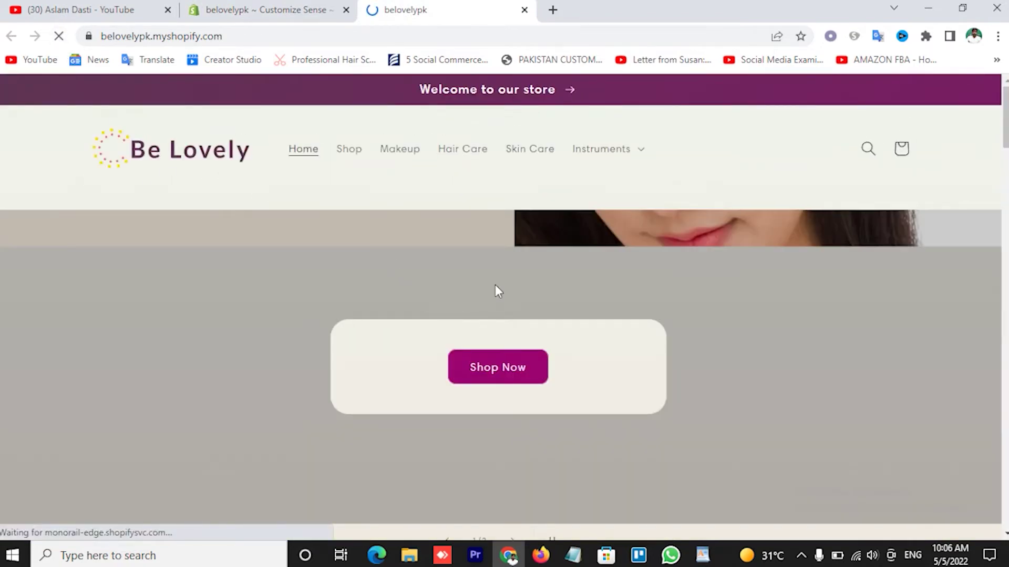
{"action": "scroll", "coordinate": [688, 287], "scroll_direction": "down", "scroll_amount": 6}
{"action": "scroll", "coordinate": [687, 280], "scroll_direction": "down", "scroll_amount": 6}
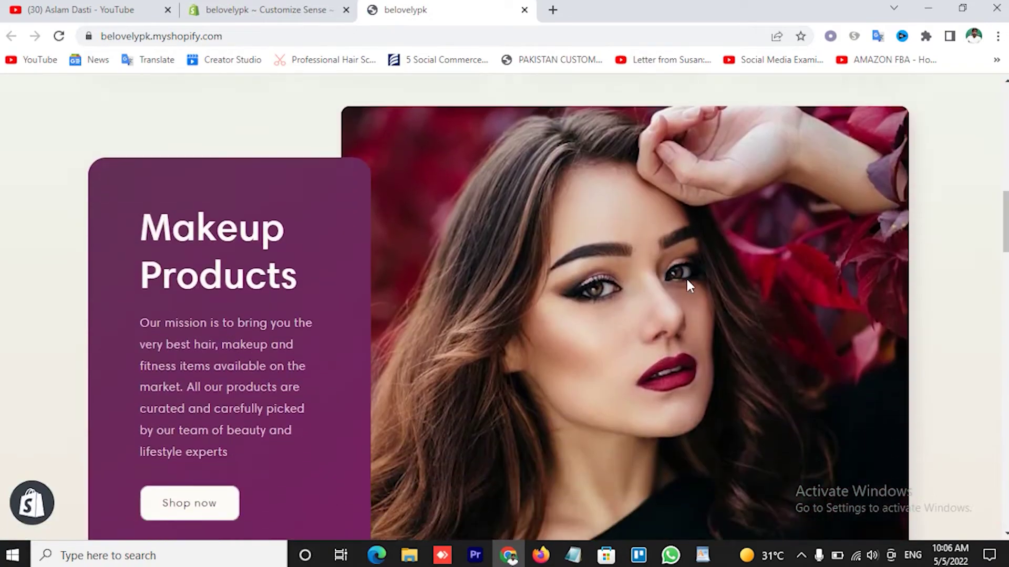
{"action": "scroll", "coordinate": [496, 322], "scroll_direction": "down", "scroll_amount": 3}
{"action": "scroll", "coordinate": [527, 320], "scroll_direction": "up", "scroll_amount": 10}
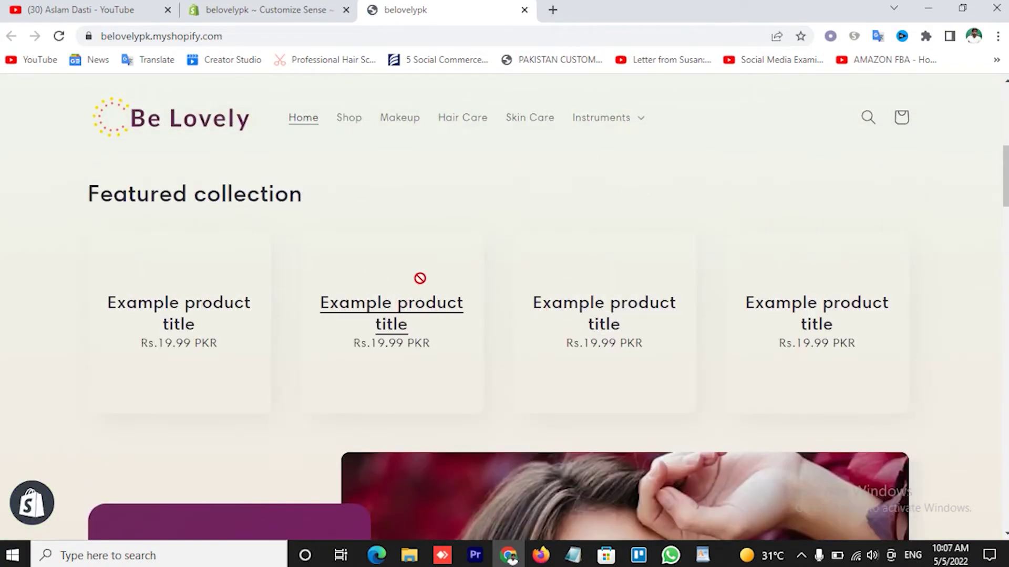
{"action": "scroll", "coordinate": [421, 283], "scroll_direction": "up", "scroll_amount": 3}
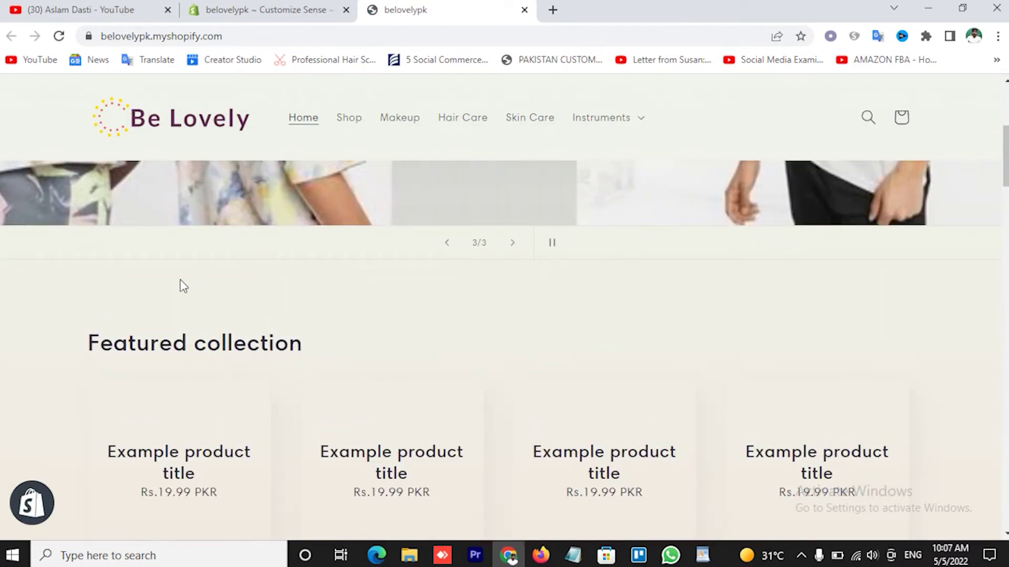
- In the theme editor, change the Featured collection section's heading to "Featured Products" and save the theme
{"action": "left_click", "coordinate": [307, 9]}
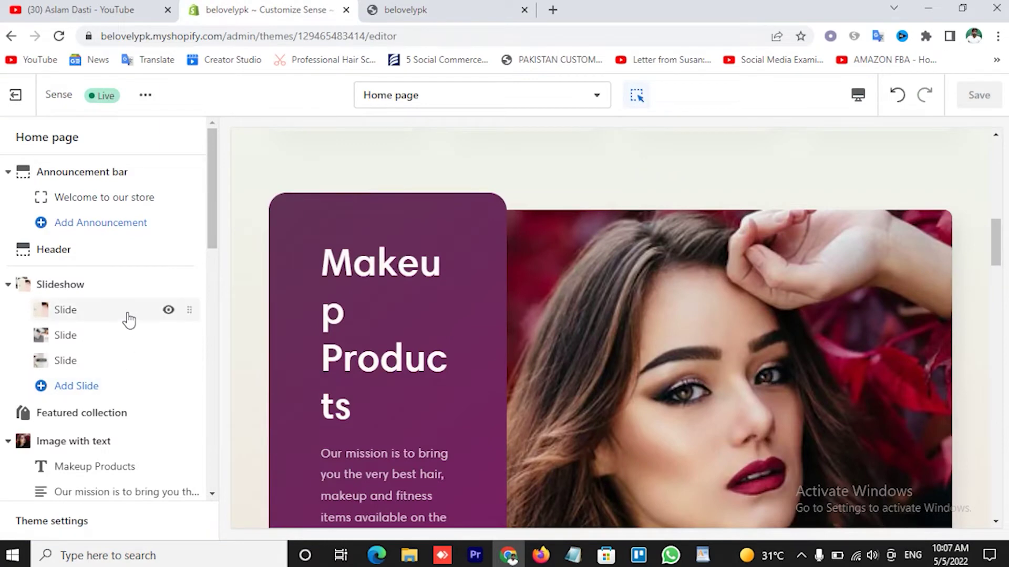
{"action": "scroll", "coordinate": [129, 320], "scroll_direction": "down", "scroll_amount": 2}
{"action": "left_click", "coordinate": [109, 349]}
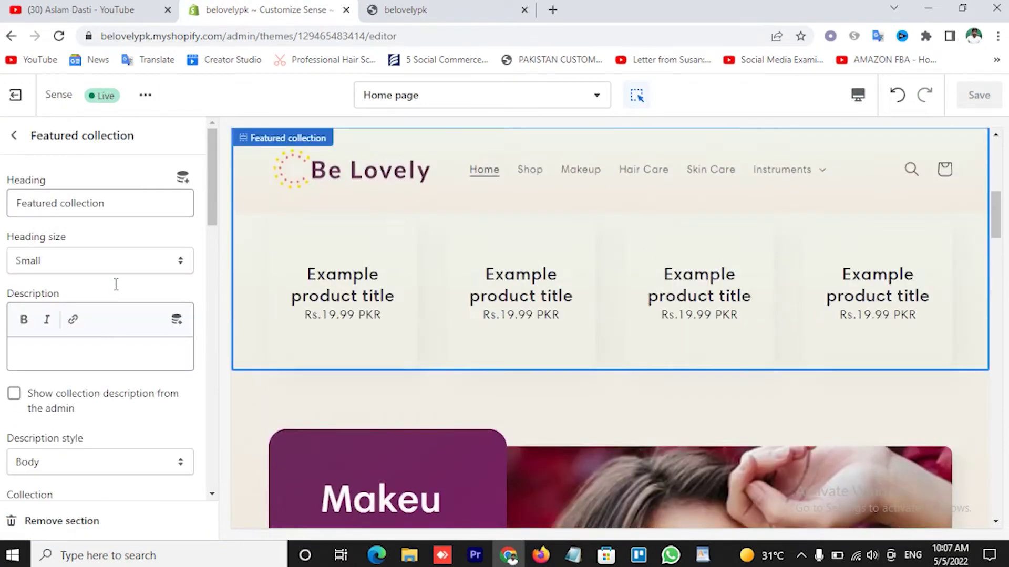
{"action": "double_click", "coordinate": [120, 213]}
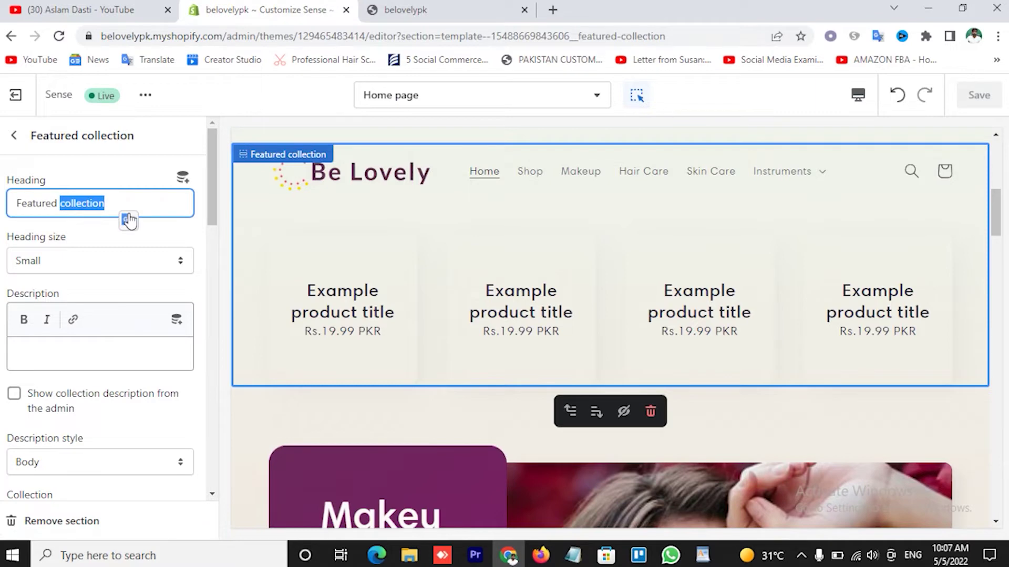
{"action": "type", "text": "Products"}
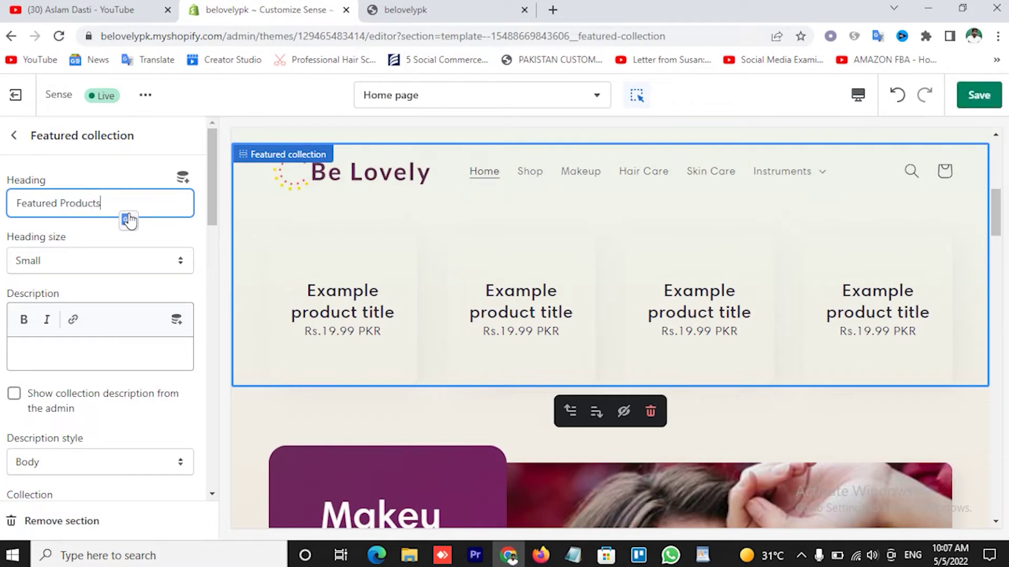
{"action": "left_click", "coordinate": [984, 99]}
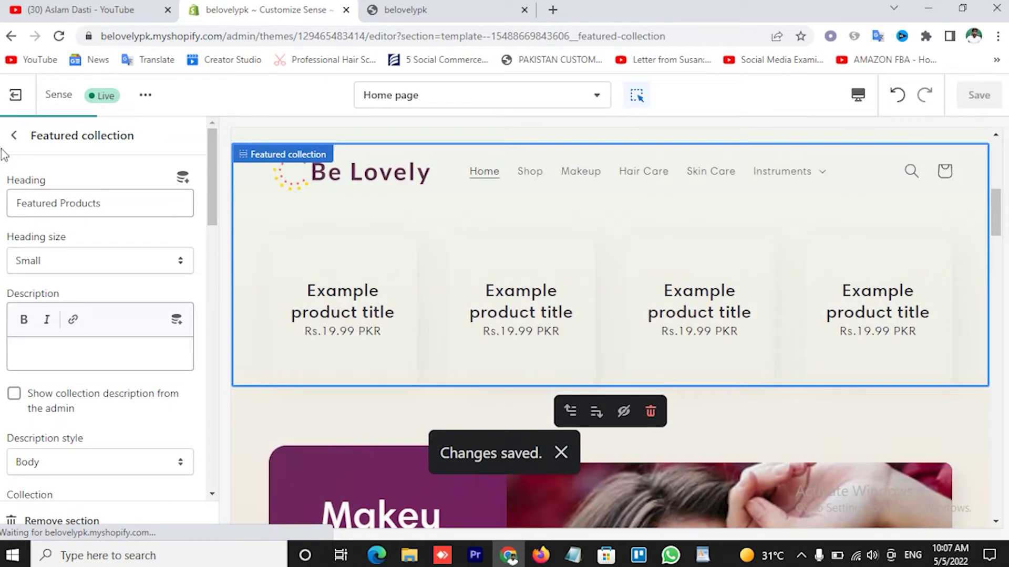
{"action": "left_click", "coordinate": [14, 135]}
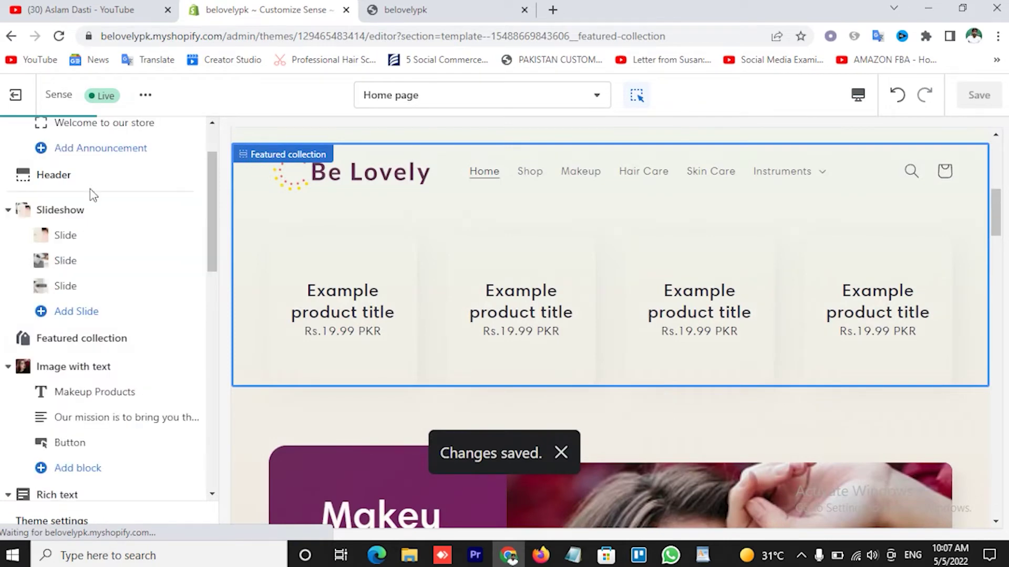
- Examine the Rich text section and the top of the home page in the theme preview
{"action": "scroll", "coordinate": [162, 295], "scroll_direction": "down", "scroll_amount": 4}
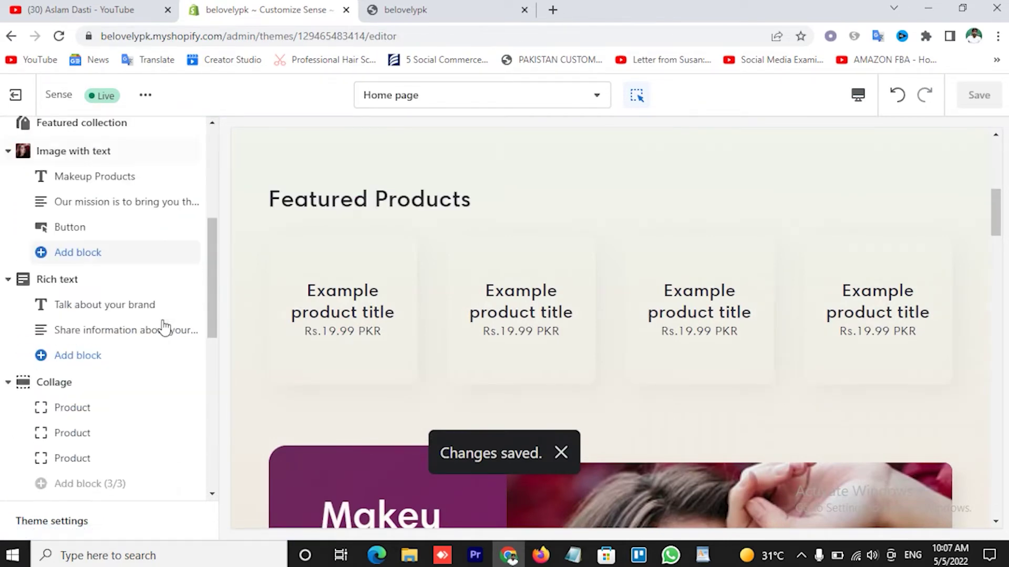
{"action": "left_click", "coordinate": [92, 295]}
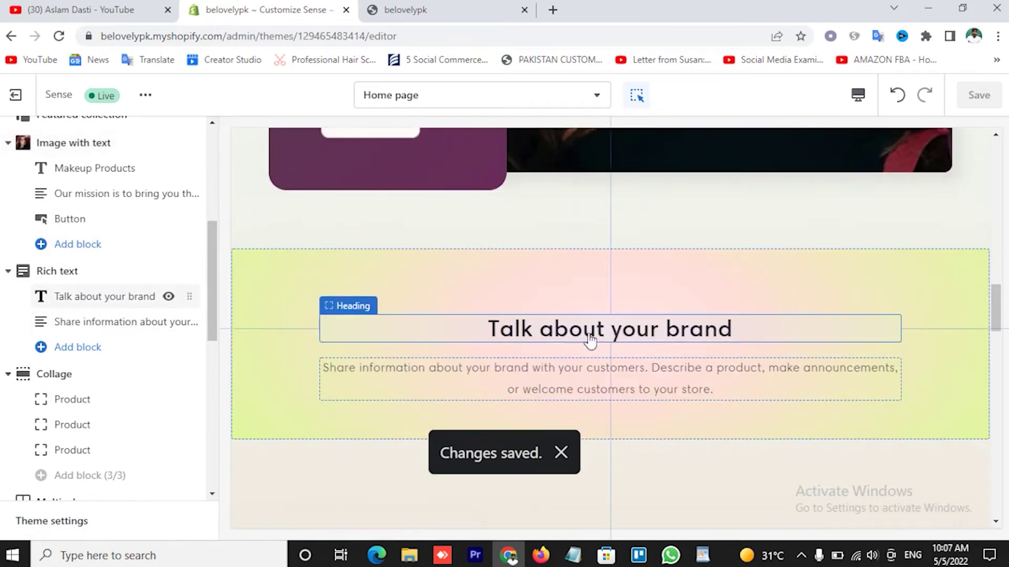
{"action": "scroll", "coordinate": [614, 310], "scroll_direction": "up", "scroll_amount": 10}
{"action": "scroll", "coordinate": [614, 313], "scroll_direction": "up", "scroll_amount": 6}
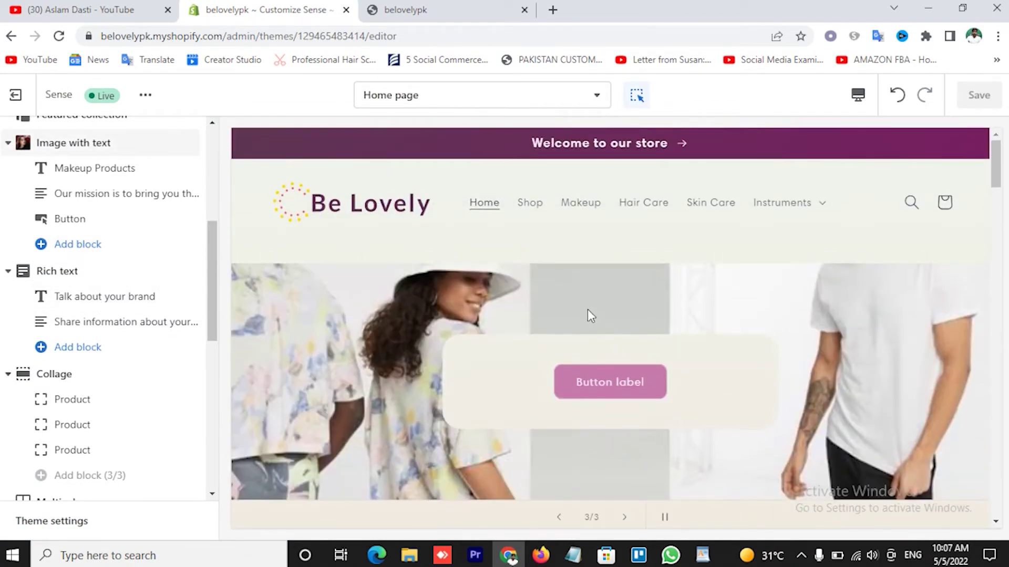
- Move the Rich text section up to sit directly below the slideshow, above the Featured collection section
{"action": "scroll", "coordinate": [570, 315], "scroll_direction": "down", "scroll_amount": 8}
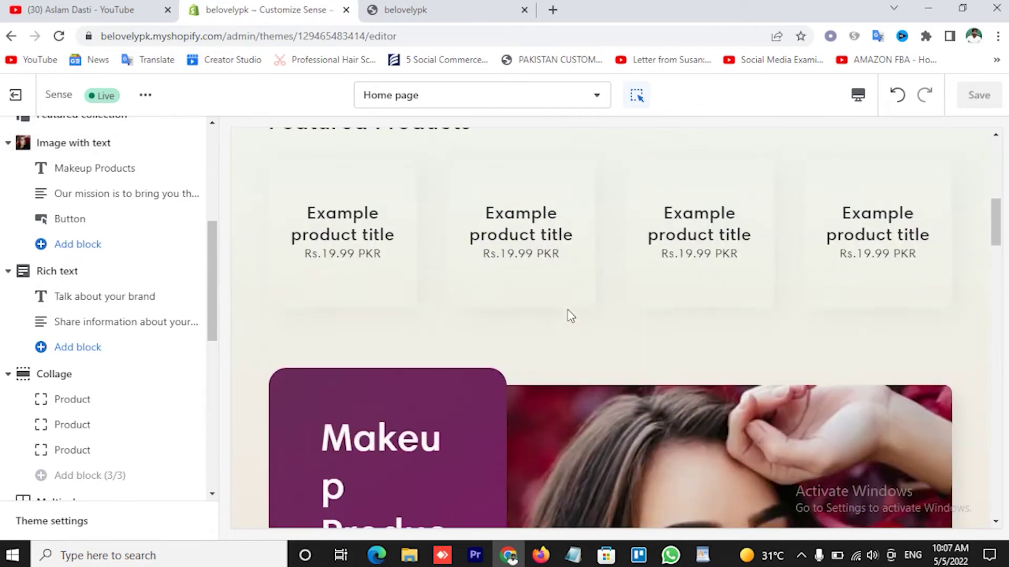
{"action": "scroll", "coordinate": [570, 315], "scroll_direction": "down", "scroll_amount": 3}
{"action": "scroll", "coordinate": [616, 299], "scroll_direction": "up", "scroll_amount": 6}
{"action": "scroll", "coordinate": [588, 321], "scroll_direction": "down", "scroll_amount": 2}
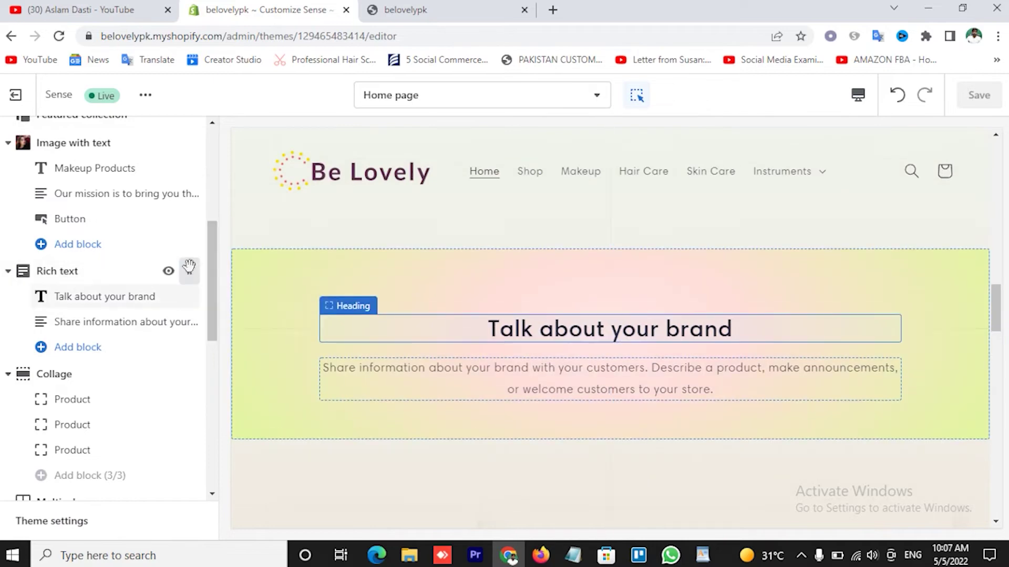
{"action": "left_click_drag", "start_coordinate": [189, 297], "coordinate": [169, 199]}
{"action": "left_click_drag", "start_coordinate": [262, 295], "coordinate": [295, 287]}
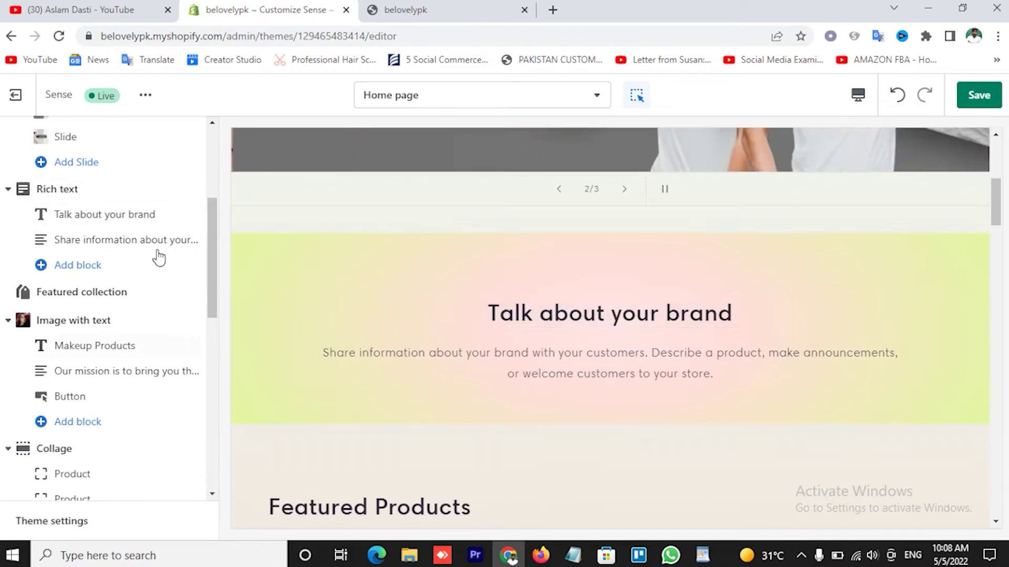
- Set the Rich text section's color scheme to Background 1
{"action": "left_click", "coordinate": [79, 193]}
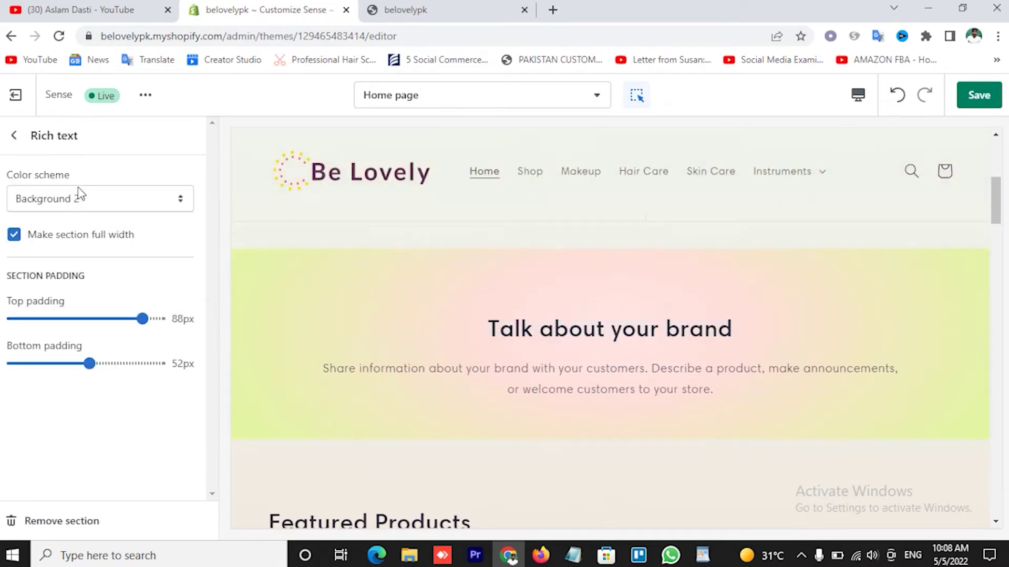
{"action": "left_click", "coordinate": [116, 205]}
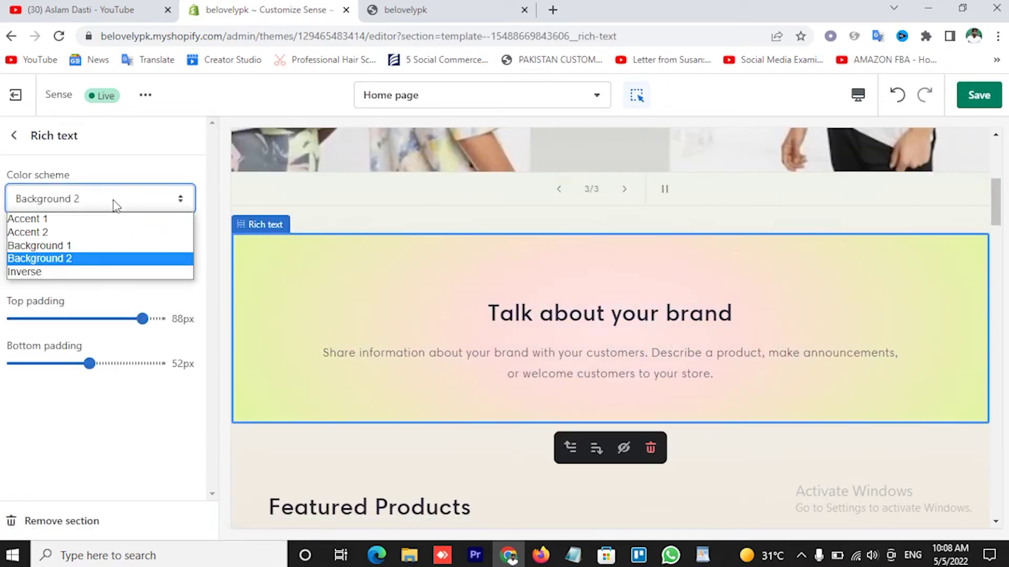
{"action": "left_click", "coordinate": [86, 257]}
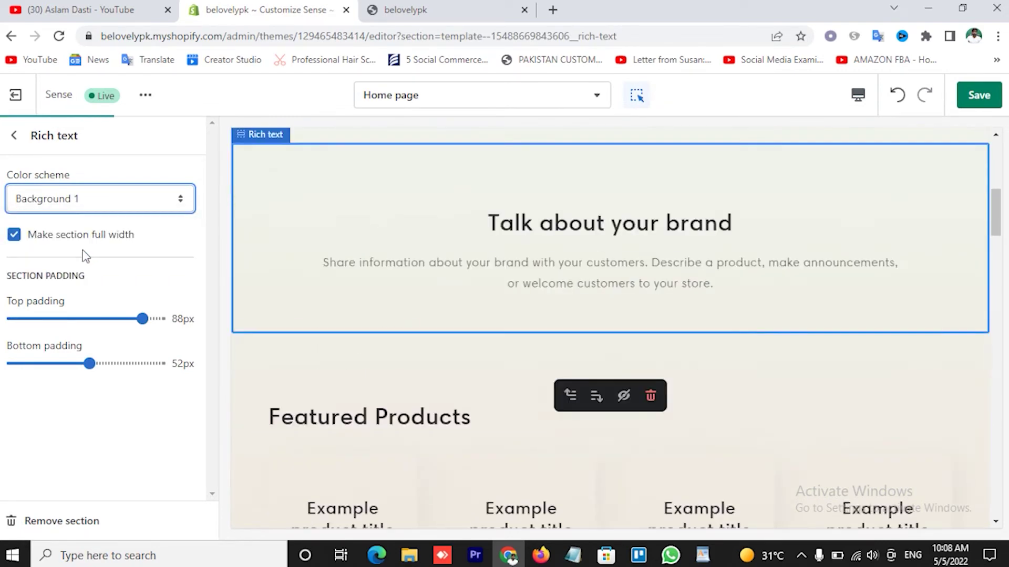
- Try the Accent 2 color scheme on the Rich text section and return it to Background 1
{"action": "left_click", "coordinate": [84, 198]}
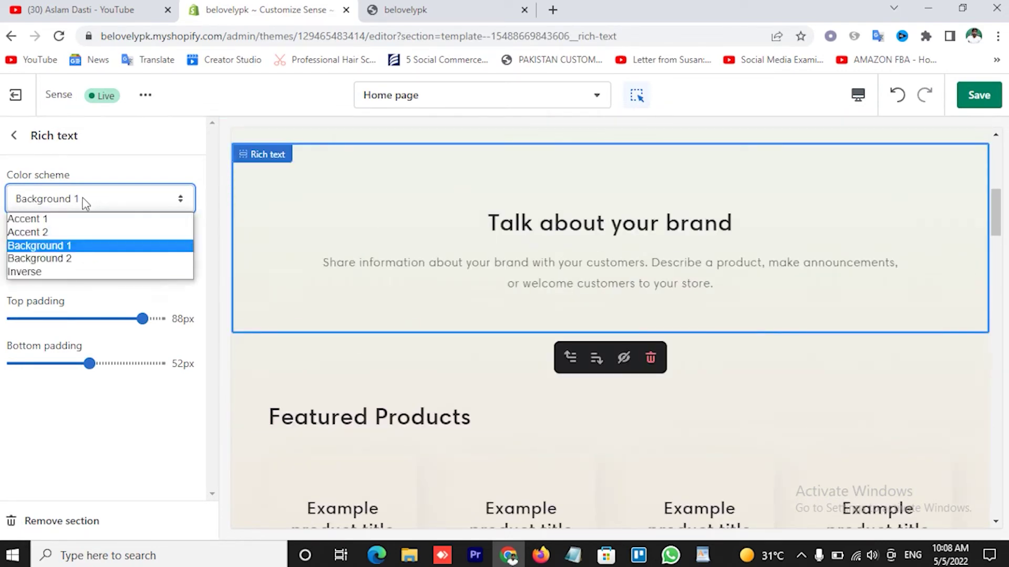
{"action": "left_click", "coordinate": [70, 234]}
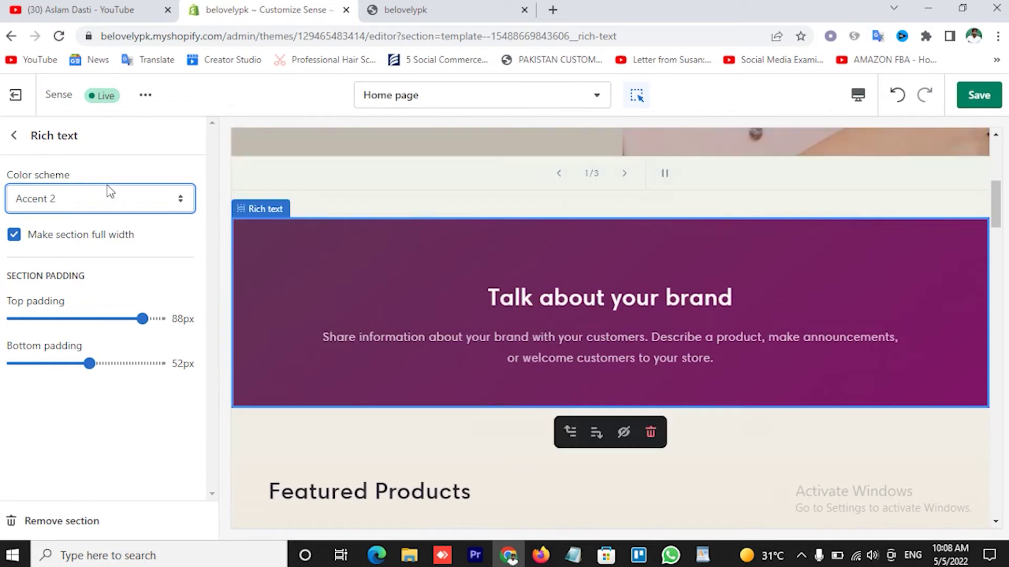
{"action": "left_click", "coordinate": [102, 199]}
{"action": "left_click", "coordinate": [84, 230]}
{"action": "left_click", "coordinate": [93, 203]}
{"action": "left_click", "coordinate": [71, 242]}
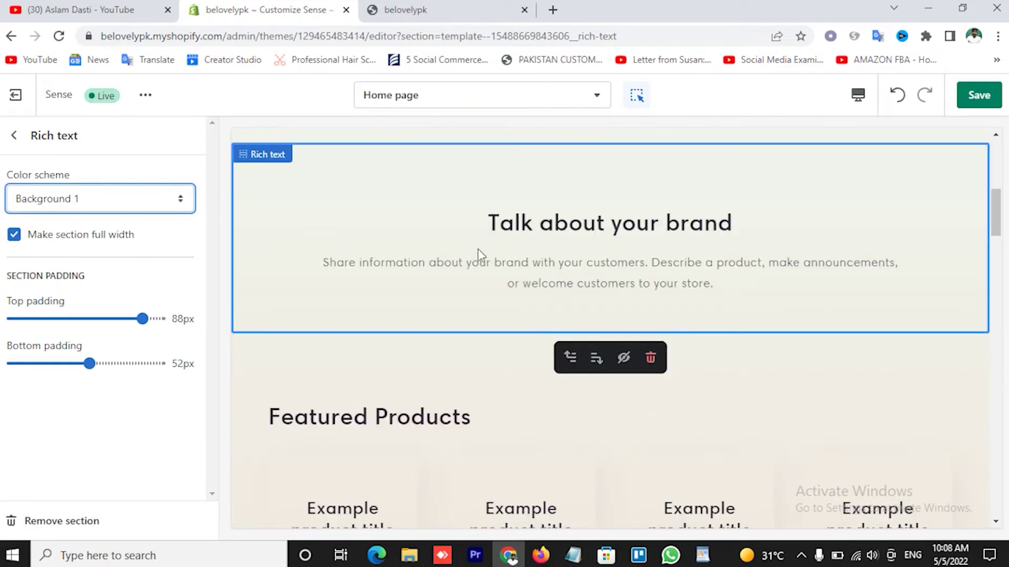
{"action": "scroll", "coordinate": [504, 266], "scroll_direction": "up", "scroll_amount": 8}
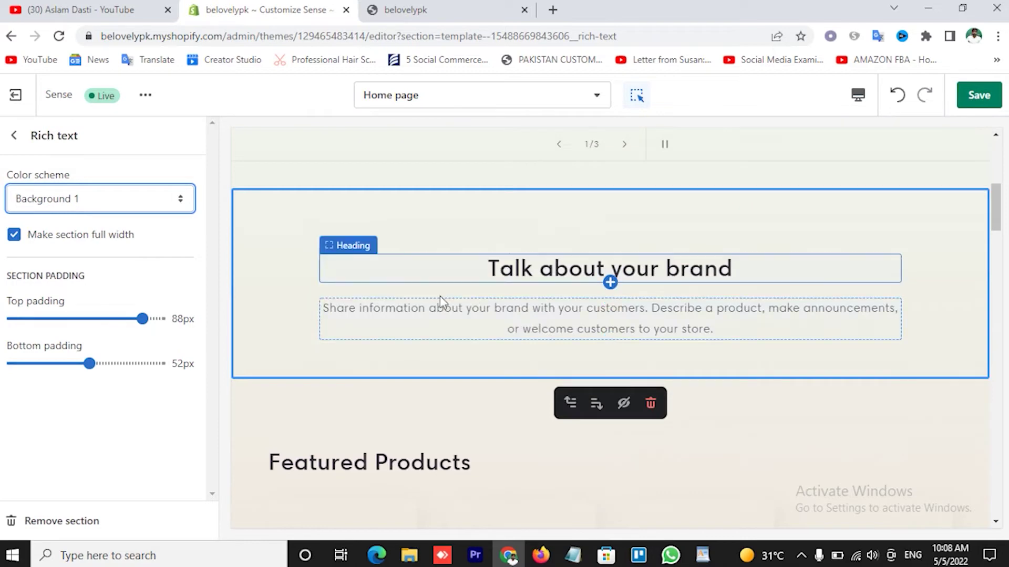
- Replace the Rich text heading with "Premium Beauty & Fitness Products For Fraction of the Cost", copied from the WordPad document shopify store data.rtf
{"action": "left_click", "coordinate": [16, 136]}
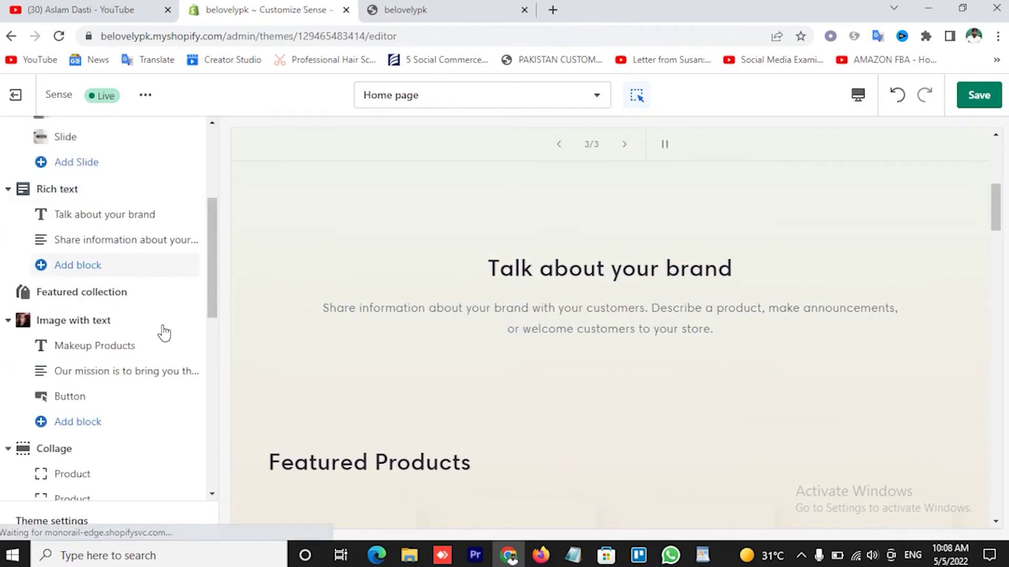
{"action": "left_click", "coordinate": [116, 215]}
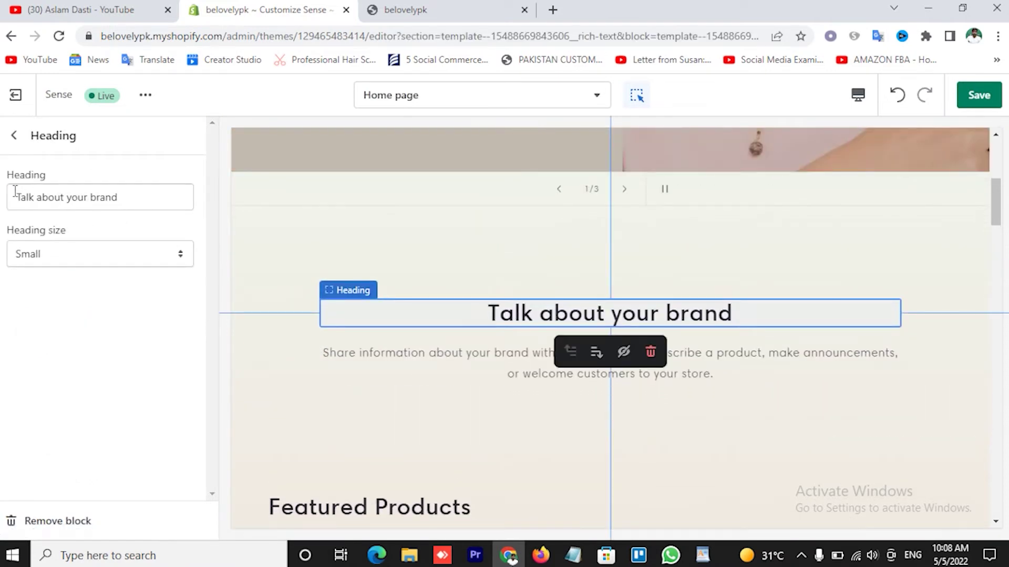
{"action": "left_click_drag", "start_coordinate": [16, 198], "coordinate": [134, 205]}
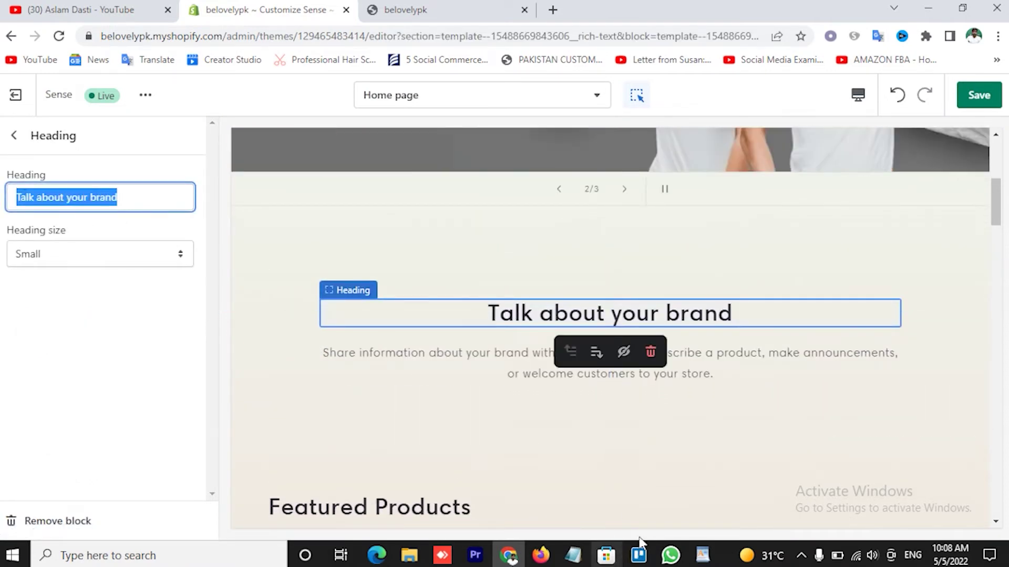
{"action": "left_click", "coordinate": [703, 556]}
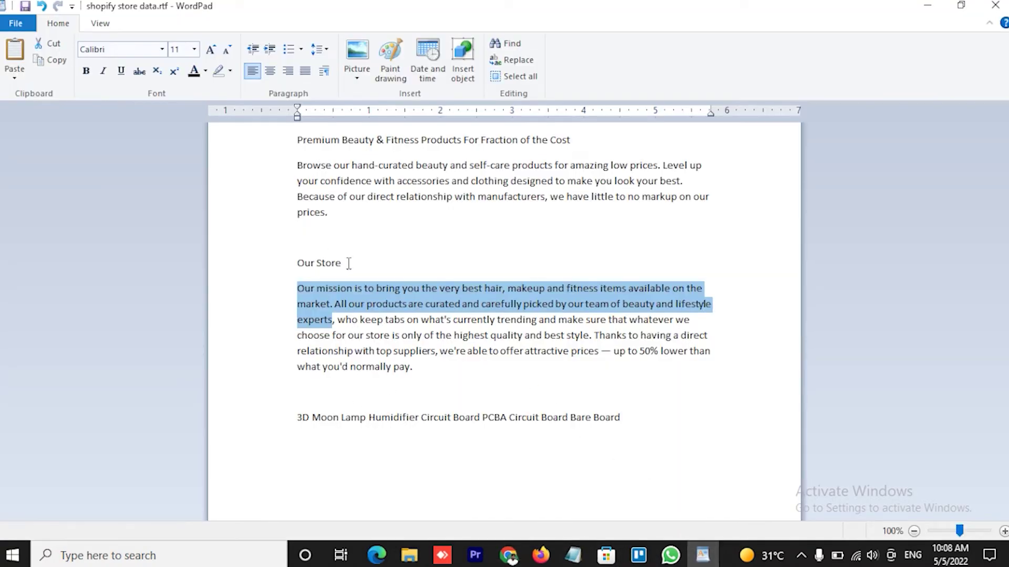
{"action": "left_click_drag", "start_coordinate": [300, 146], "coordinate": [584, 145]}
{"action": "key", "text": "ctrl+c"}
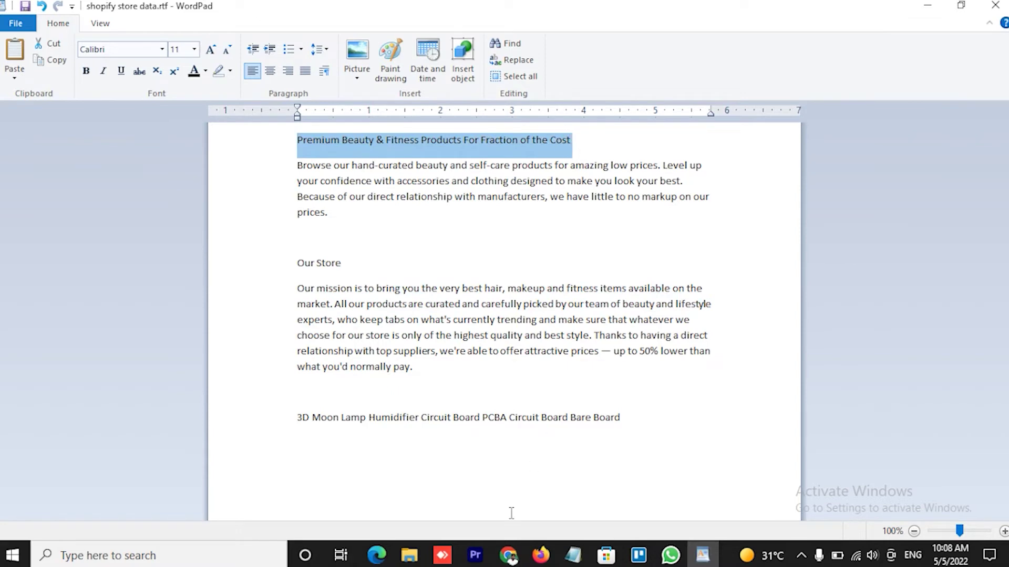
{"action": "left_click", "coordinate": [508, 555]}
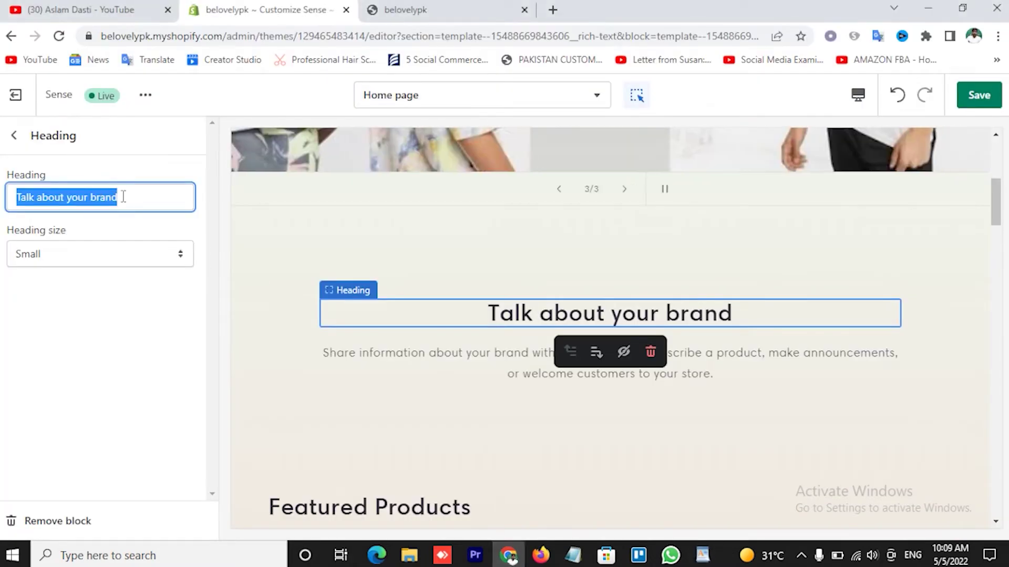
{"action": "key", "text": "ctrl+v"}
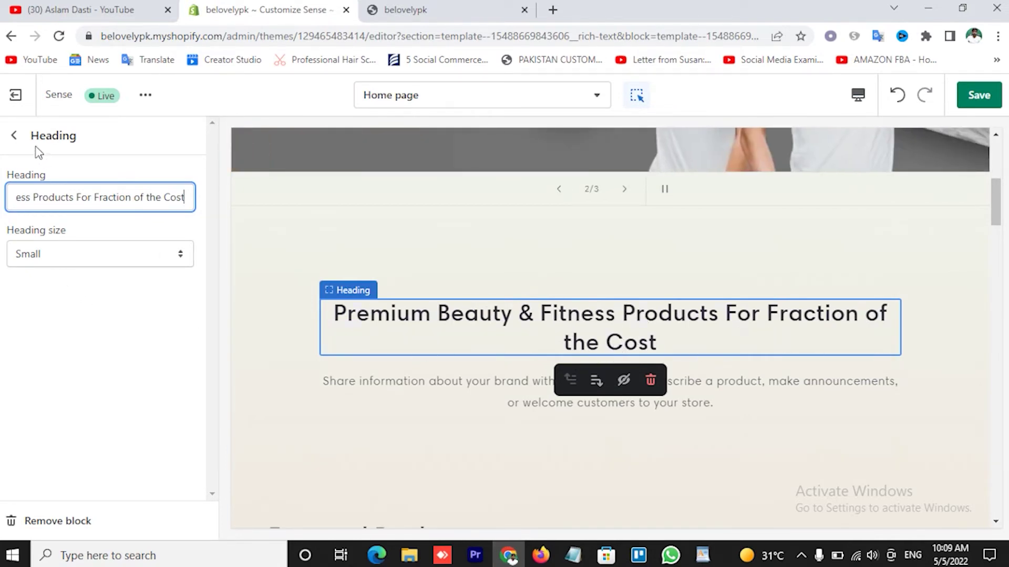
{"action": "left_click", "coordinate": [13, 136]}
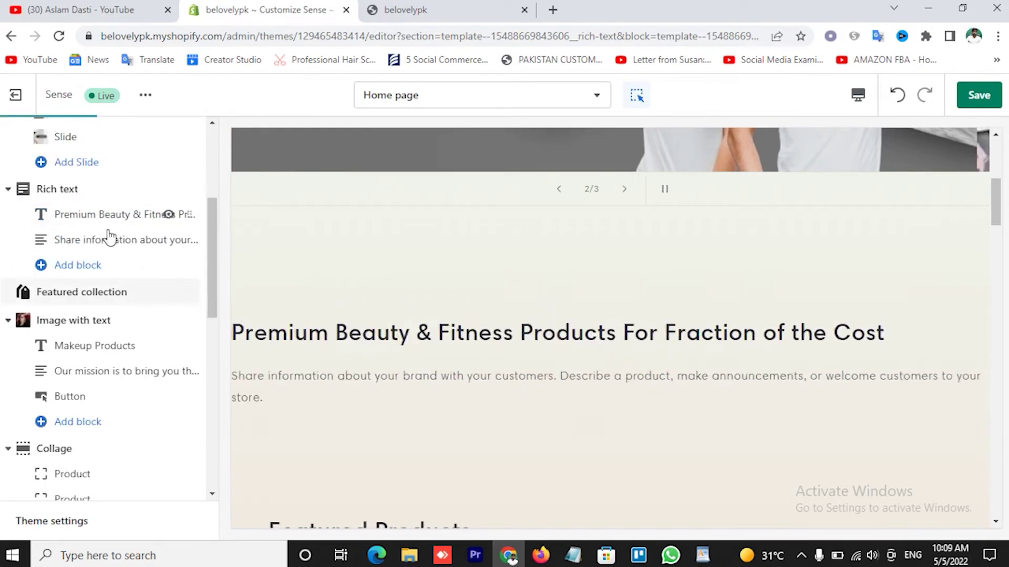
- Open the Rich text section's text block and copy the "Browse our hand-curated beauty and self-care products" paragraph from the WordPad document
{"action": "left_click", "coordinate": [112, 240]}
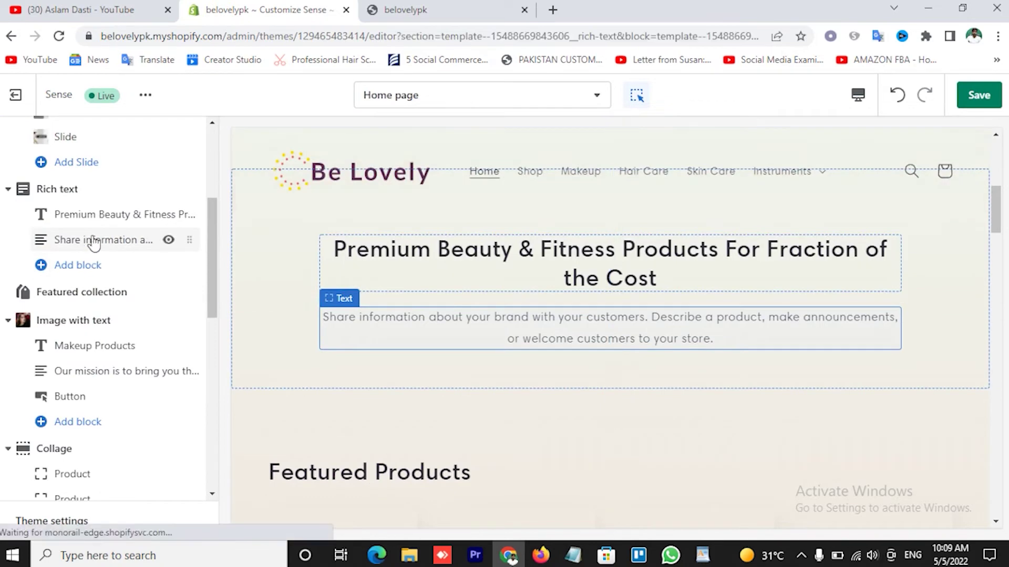
{"action": "left_click", "coordinate": [94, 242]}
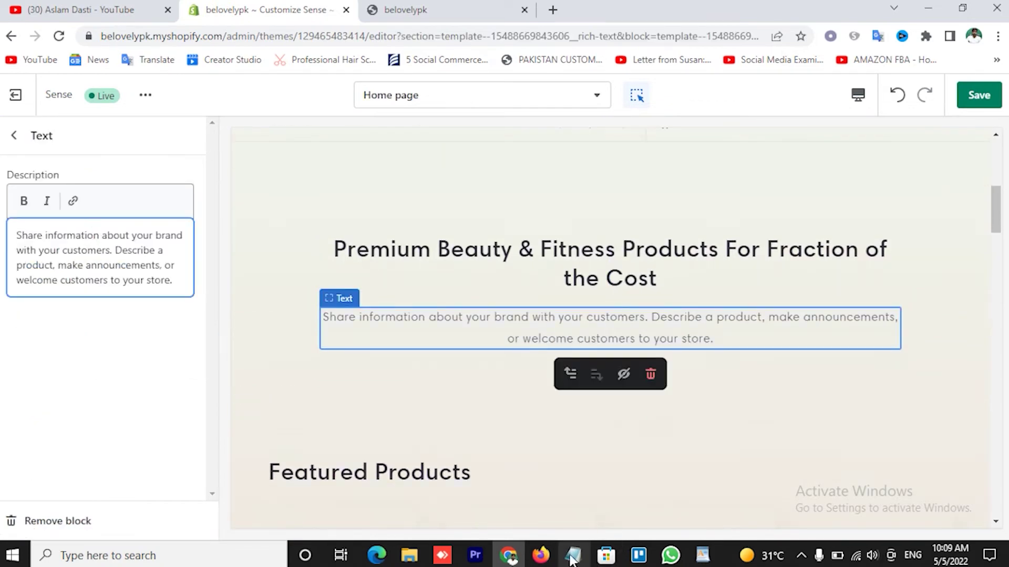
{"action": "left_click", "coordinate": [703, 555]}
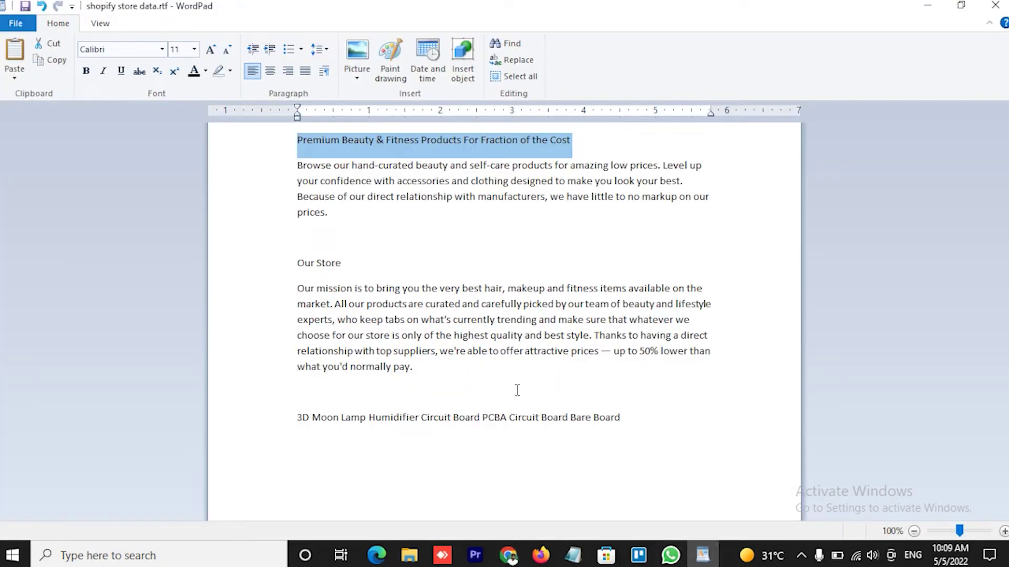
{"action": "left_click", "coordinate": [293, 172]}
{"action": "left_click_drag", "start_coordinate": [297, 171], "coordinate": [350, 232]}
{"action": "key", "text": "ctrl+c"}
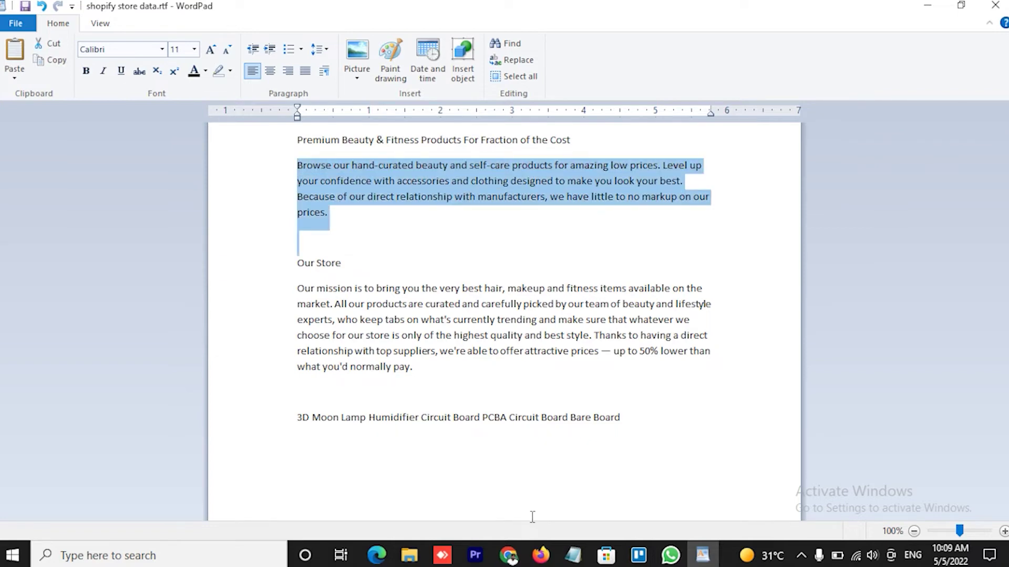
- Back in the theme editor, replace the text block's description with the copied paragraph, remove its trailing blank lines and save the theme
{"action": "left_click", "coordinate": [508, 555]}
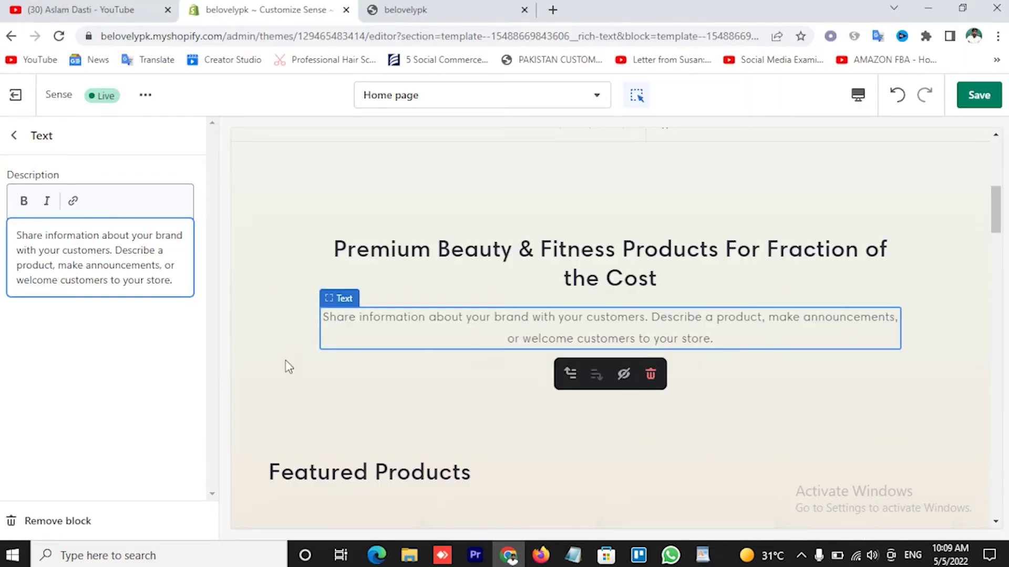
{"action": "triple_click", "coordinate": [73, 277]}
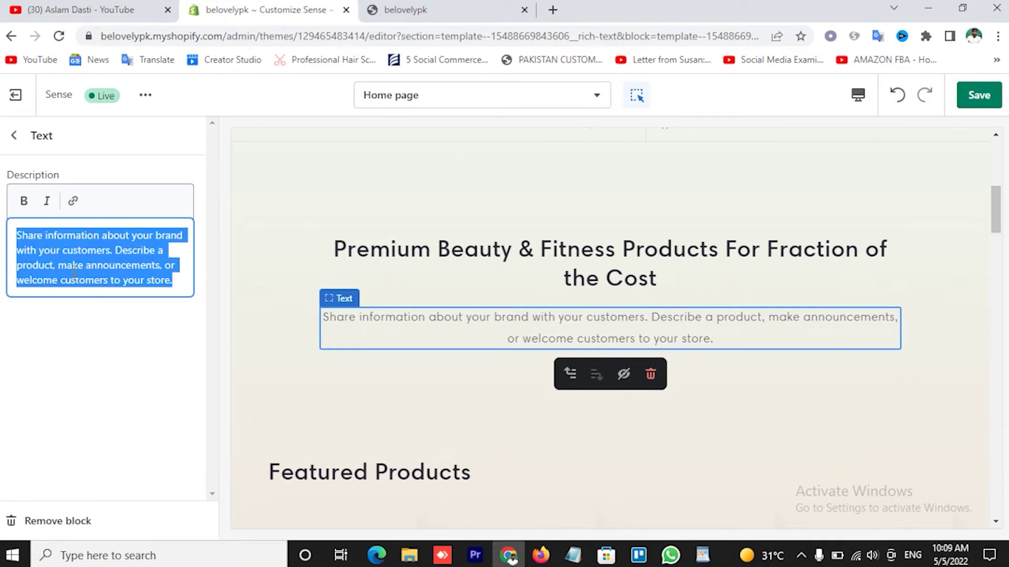
{"action": "key", "text": "BackSpace"}
{"action": "key", "text": "ctrl+v"}
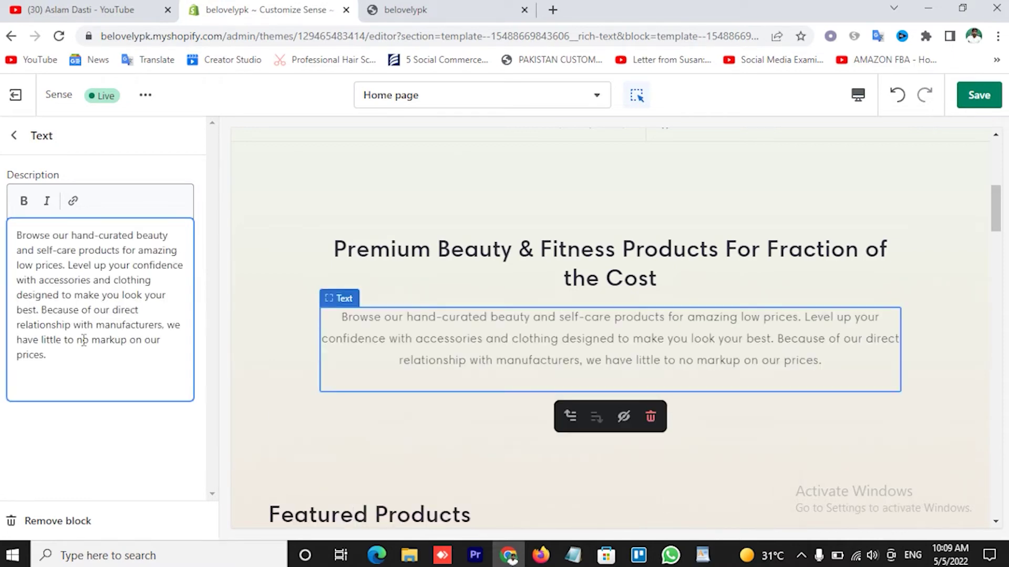
{"action": "key", "text": "BackSpace"}
{"action": "key", "text": "BackSpace"}
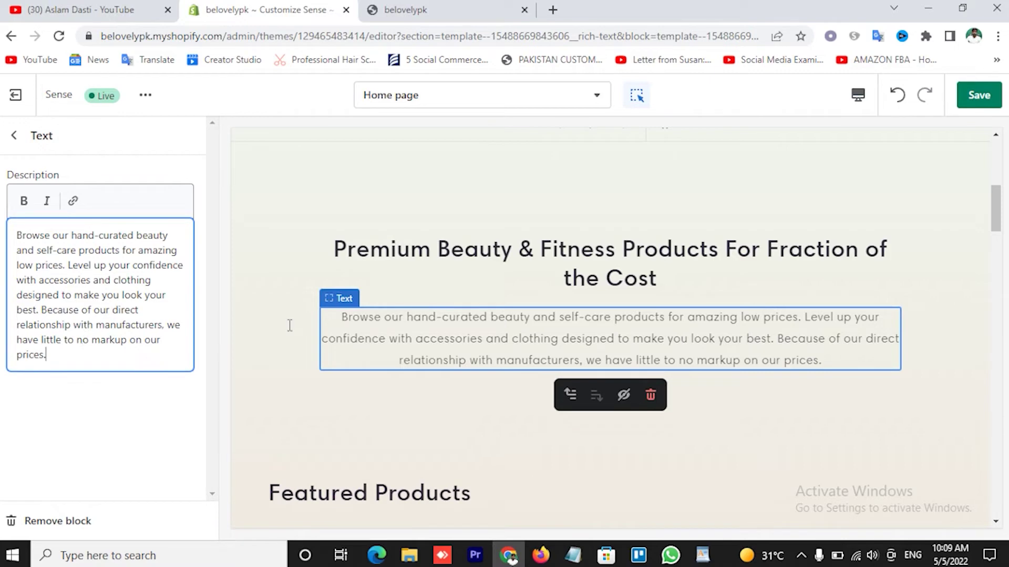
{"action": "left_click", "coordinate": [979, 95]}
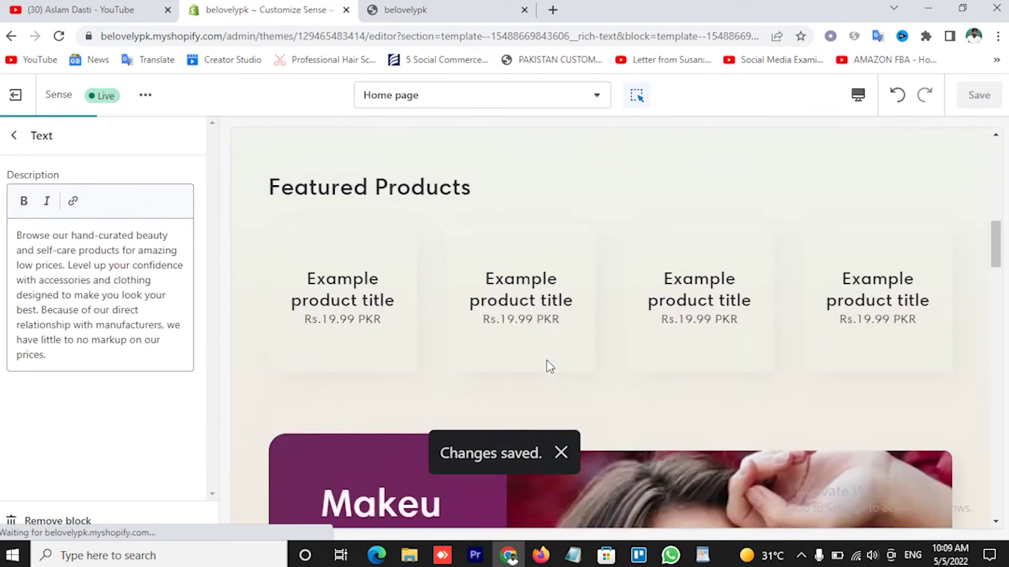
- Examine the remaining home page sections in the preview, from the featured products down to the email signup
{"action": "scroll", "coordinate": [590, 311], "scroll_direction": "down", "scroll_amount": 12}
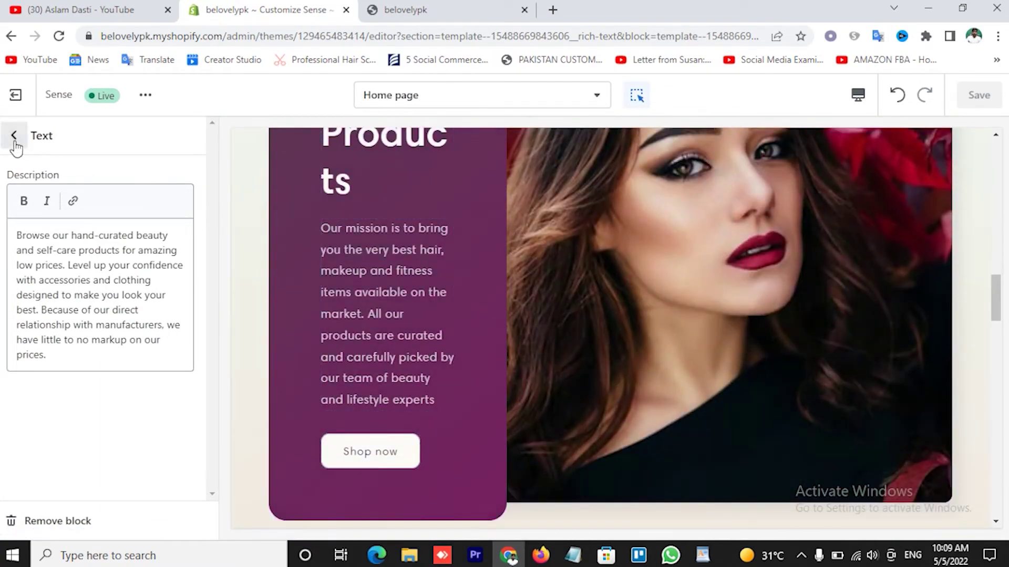
{"action": "left_click", "coordinate": [16, 138]}
{"action": "scroll", "coordinate": [629, 301], "scroll_direction": "down", "scroll_amount": 5}
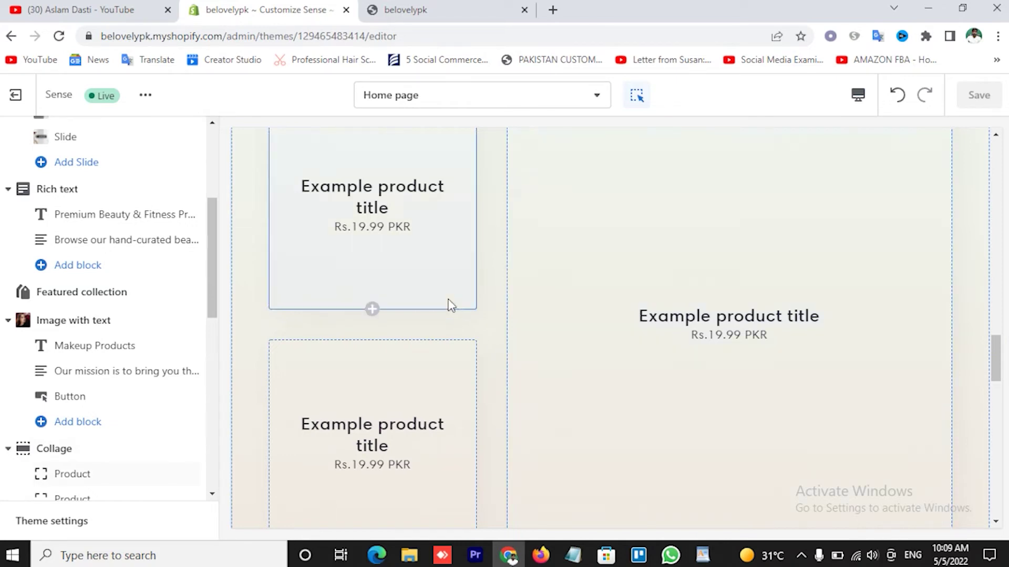
{"action": "scroll", "coordinate": [500, 297], "scroll_direction": "down", "scroll_amount": 5}
{"action": "scroll", "coordinate": [499, 303], "scroll_direction": "down", "scroll_amount": 1}
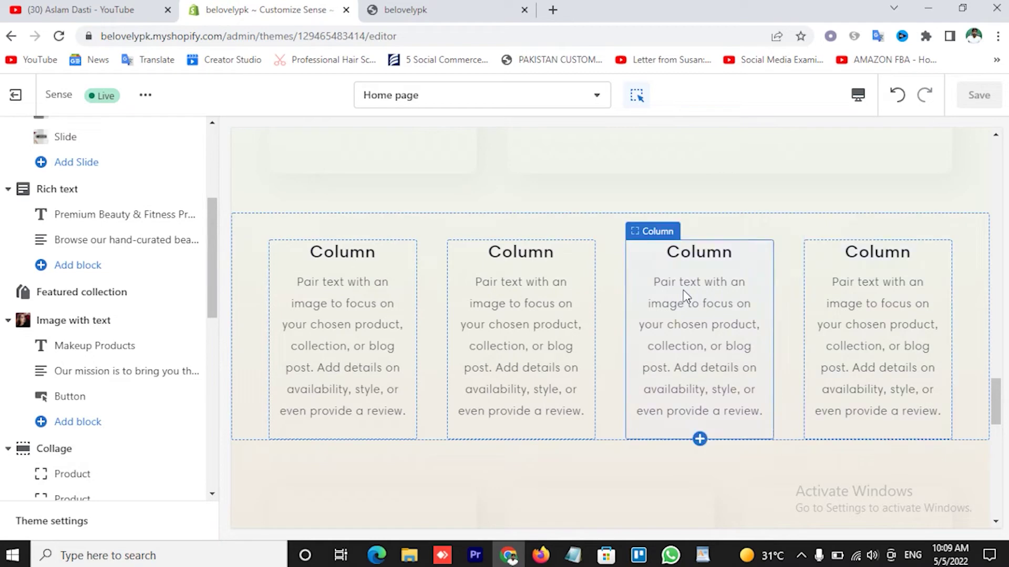
{"action": "scroll", "coordinate": [678, 321], "scroll_direction": "down", "scroll_amount": 7}
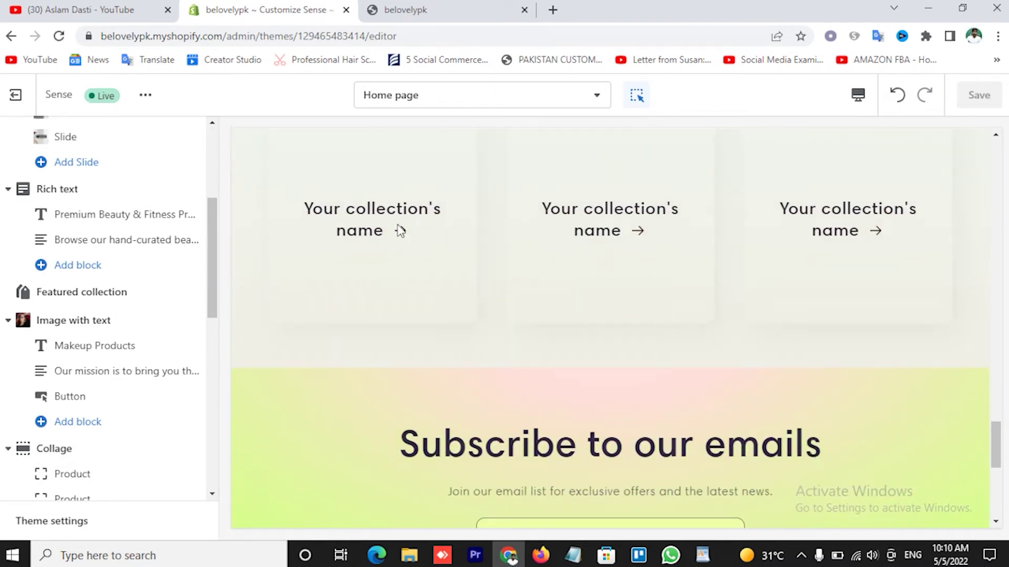
{"action": "scroll", "coordinate": [418, 236], "scroll_direction": "up", "scroll_amount": 5}
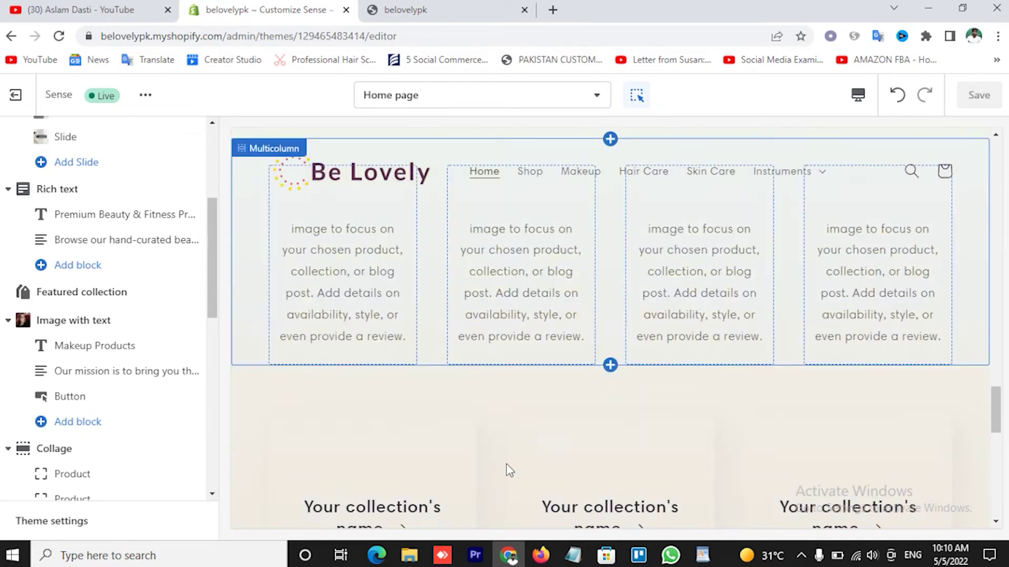
{"action": "scroll", "coordinate": [509, 470], "scroll_direction": "down", "scroll_amount": 6}
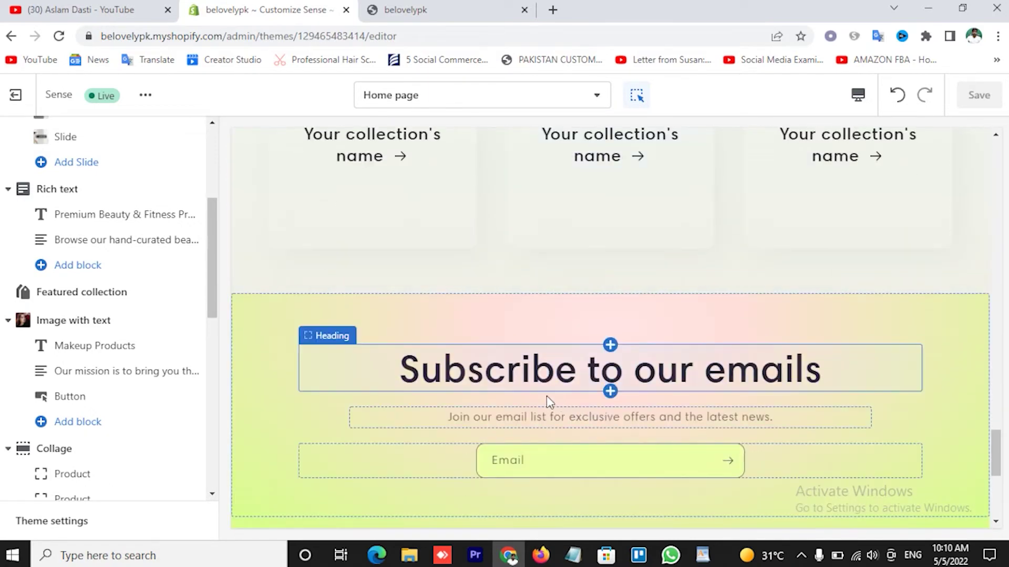
- Set the Email signup section's color scheme to Background 1
{"action": "scroll", "coordinate": [144, 430], "scroll_direction": "down", "scroll_amount": 5}
{"action": "left_click", "coordinate": [142, 267]}
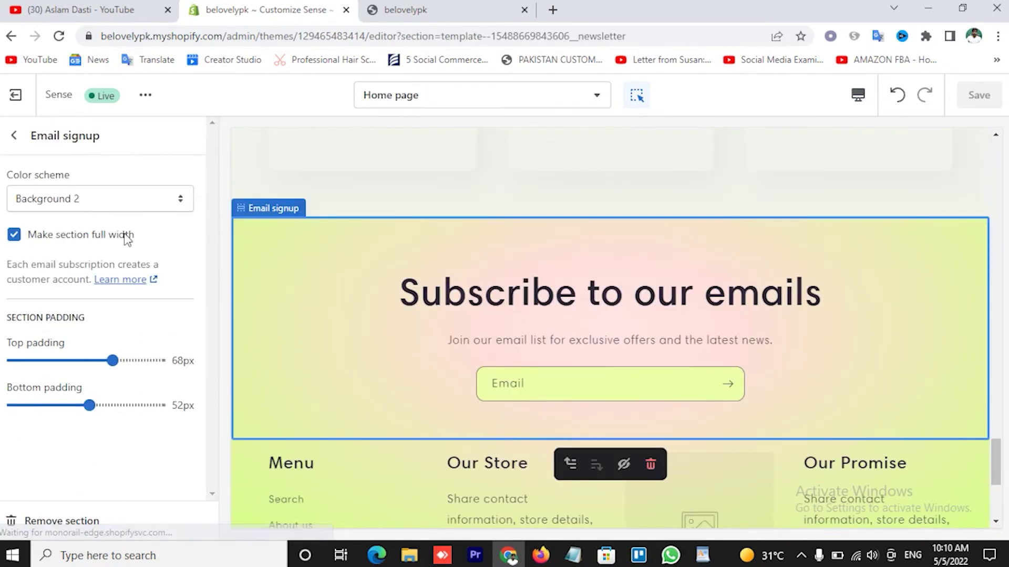
{"action": "left_click", "coordinate": [109, 206]}
{"action": "left_click", "coordinate": [79, 249]}
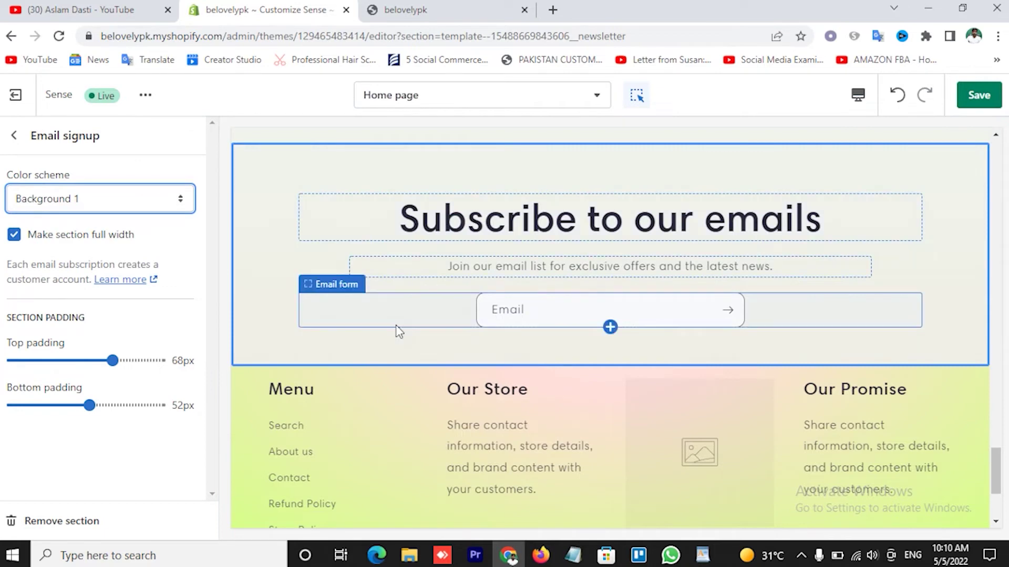
- Set the Footer section's color scheme to Accent 2, check it against the email signup in the preview and save the theme
{"action": "scroll", "coordinate": [396, 331], "scroll_direction": "down", "scroll_amount": 1}
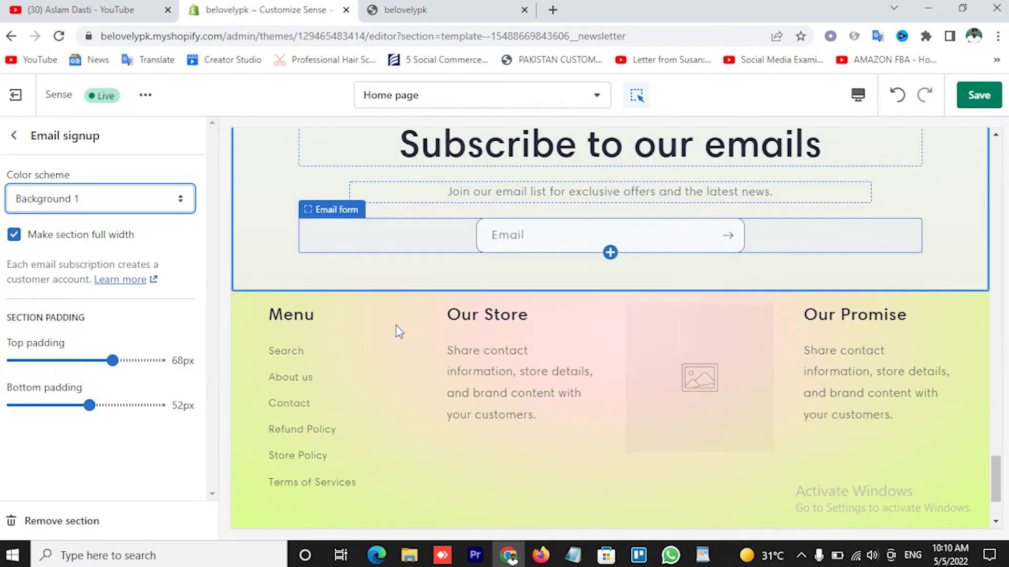
{"action": "left_click", "coordinate": [14, 136]}
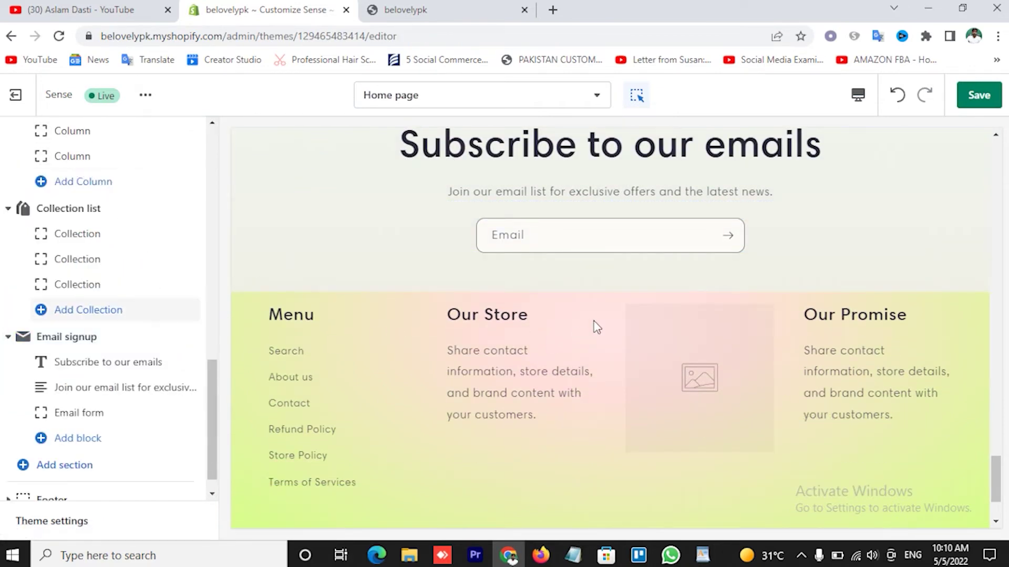
{"action": "scroll", "coordinate": [574, 333], "scroll_direction": "up", "scroll_amount": 2}
{"action": "scroll", "coordinate": [558, 322], "scroll_direction": "down", "scroll_amount": 2}
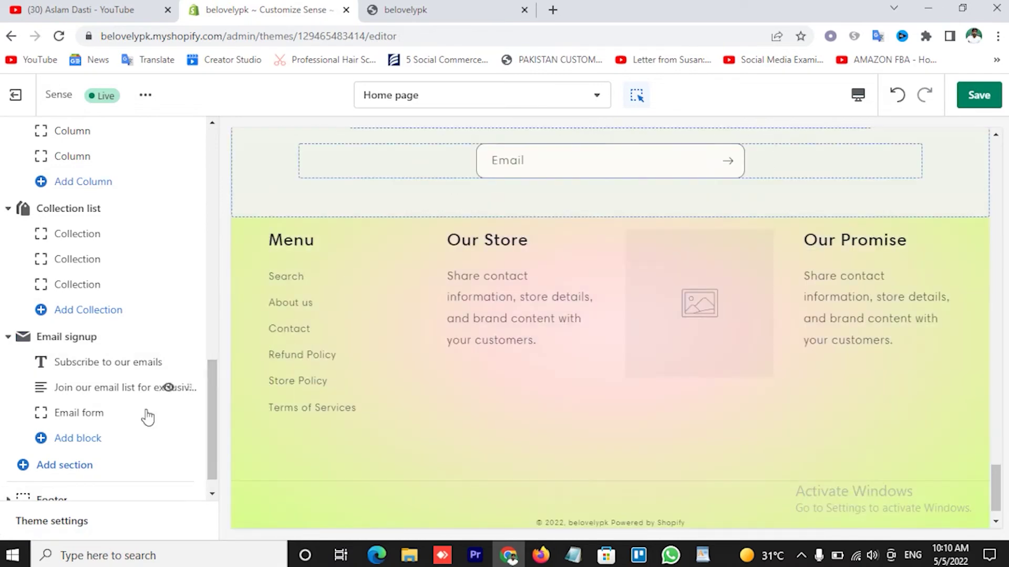
{"action": "scroll", "coordinate": [144, 417], "scroll_direction": "down", "scroll_amount": 1}
{"action": "left_click", "coordinate": [67, 476]}
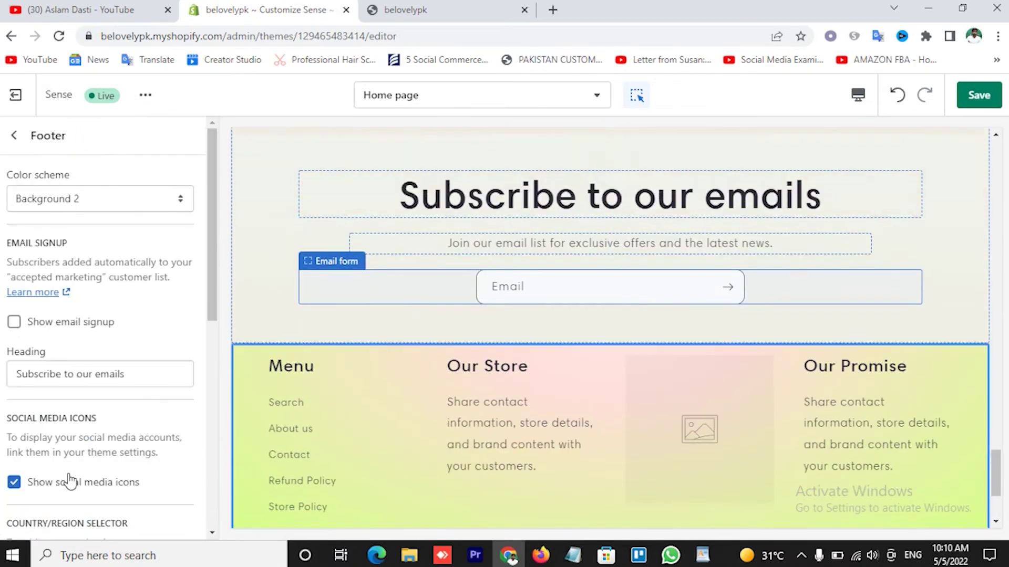
{"action": "left_click", "coordinate": [92, 205]}
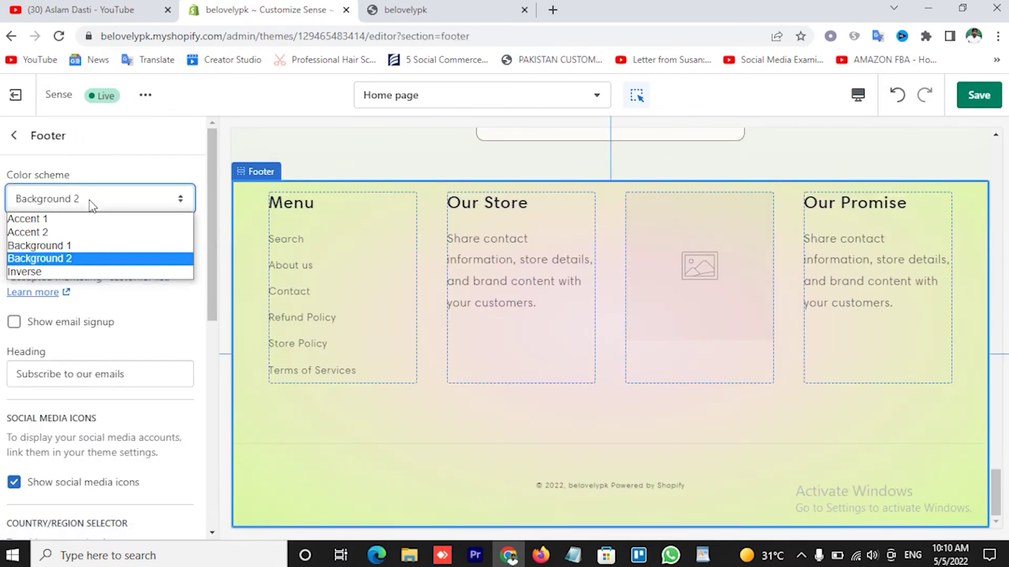
{"action": "left_click", "coordinate": [68, 232]}
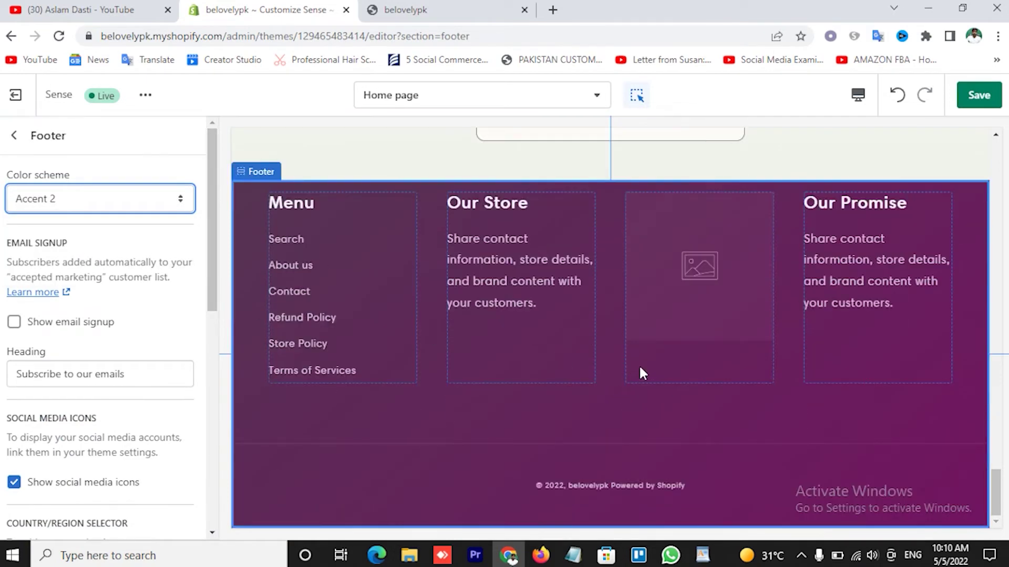
{"action": "scroll", "coordinate": [642, 372], "scroll_direction": "up", "scroll_amount": 5}
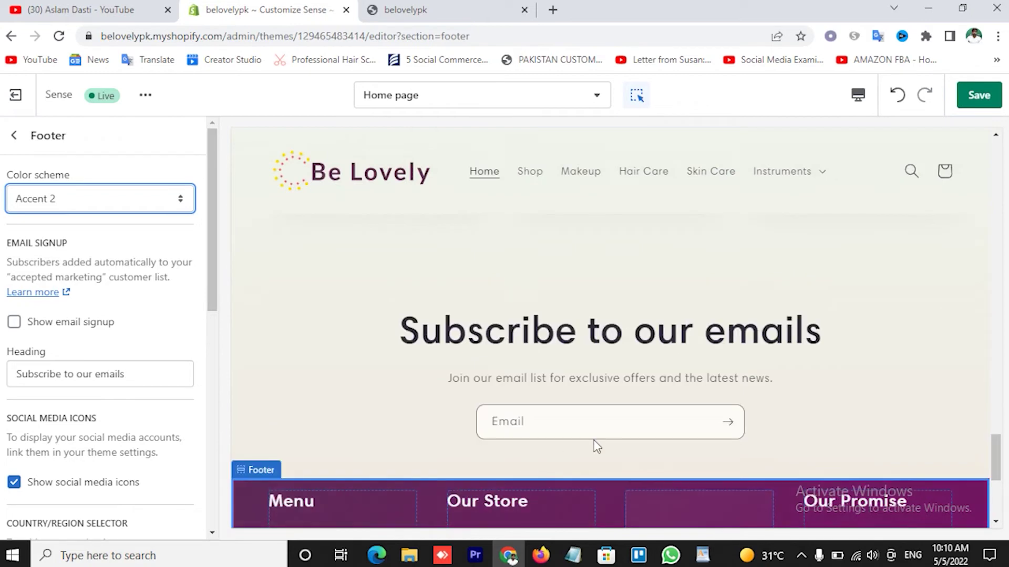
{"action": "scroll", "coordinate": [583, 443], "scroll_direction": "down", "scroll_amount": 4}
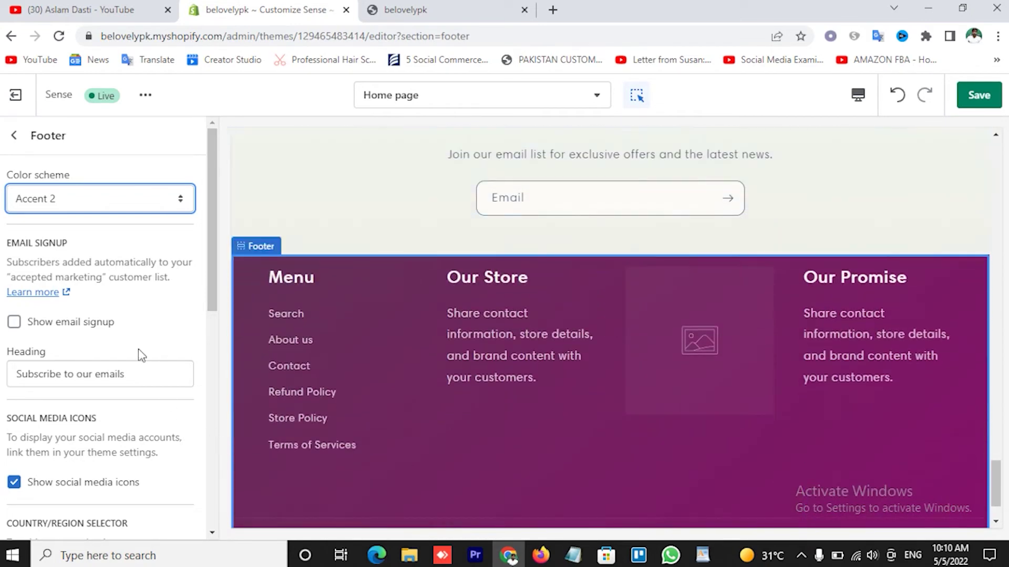
{"action": "left_click", "coordinate": [979, 95]}
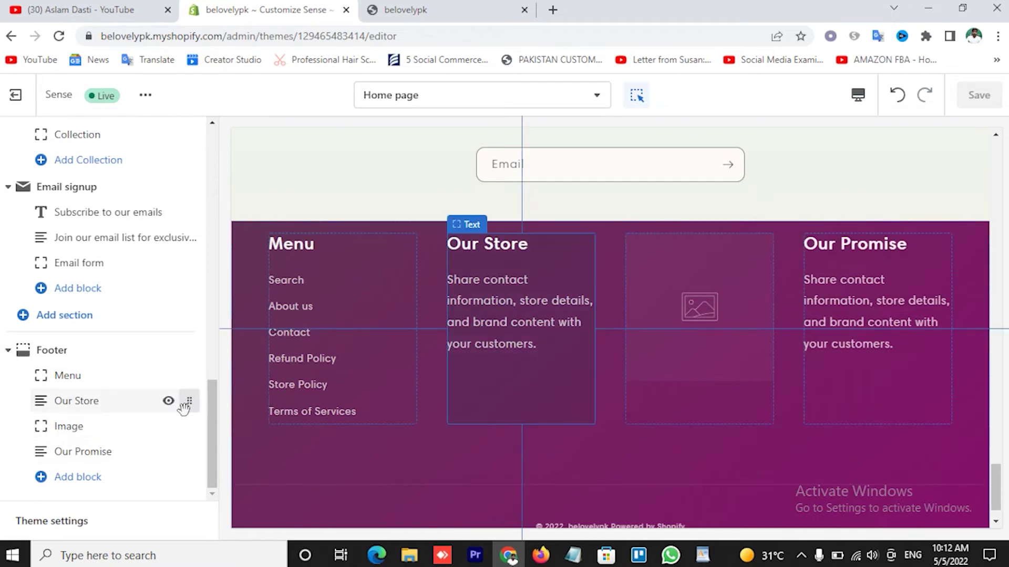
- Move the footer's Our Store block above the Menu block and open its text settings
{"action": "left_click_drag", "start_coordinate": [189, 404], "coordinate": [152, 399]}
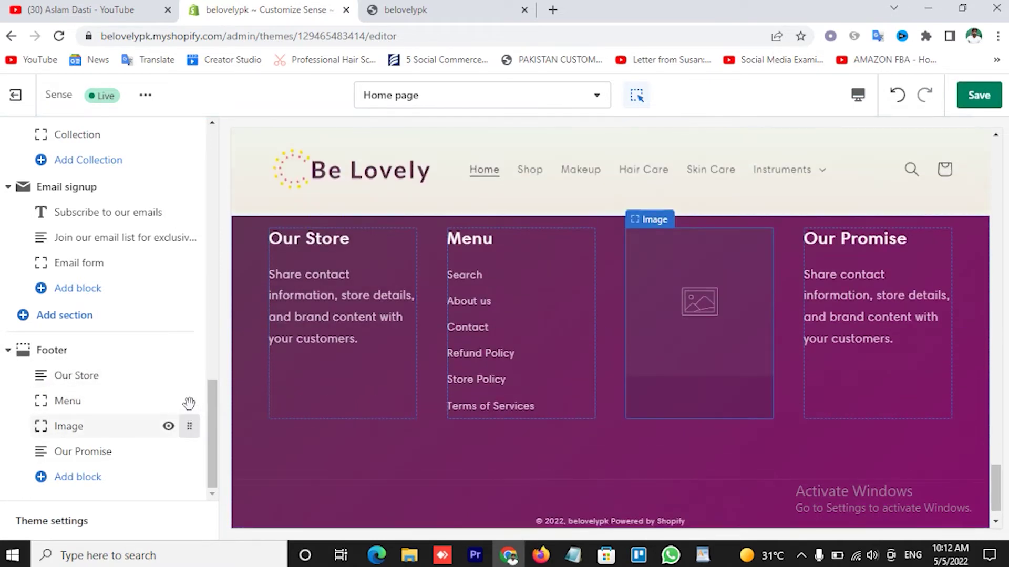
{"action": "left_click", "coordinate": [92, 385]}
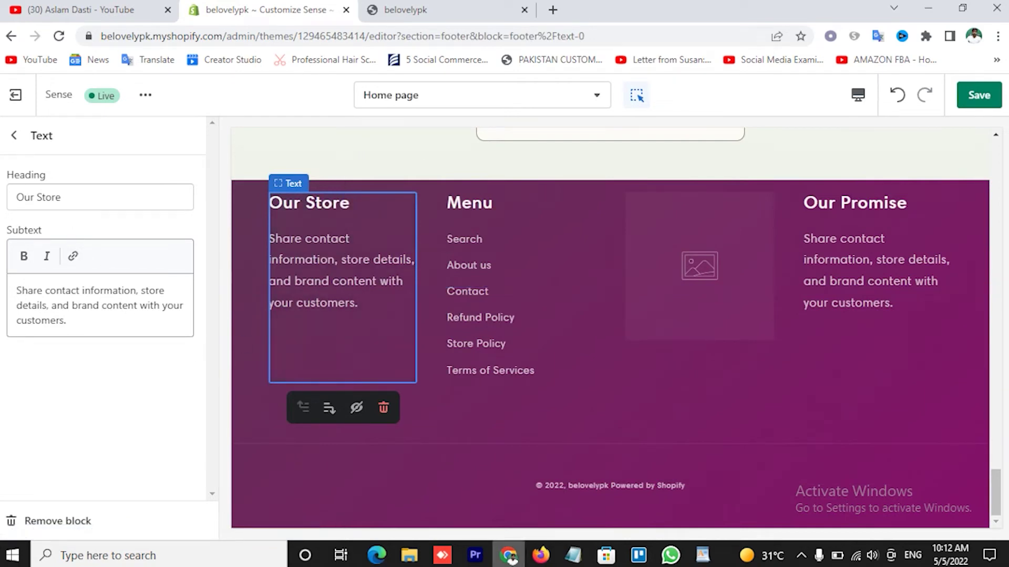
- Switch to the WordPad document and copy the "Our mission is to bring you the very best hair, makeup and fitness items" paragraph
{"action": "left_click", "coordinate": [699, 558]}
{"action": "left_click_drag", "start_coordinate": [297, 289], "coordinate": [468, 368]}
{"action": "key", "text": "ctrl+c"}
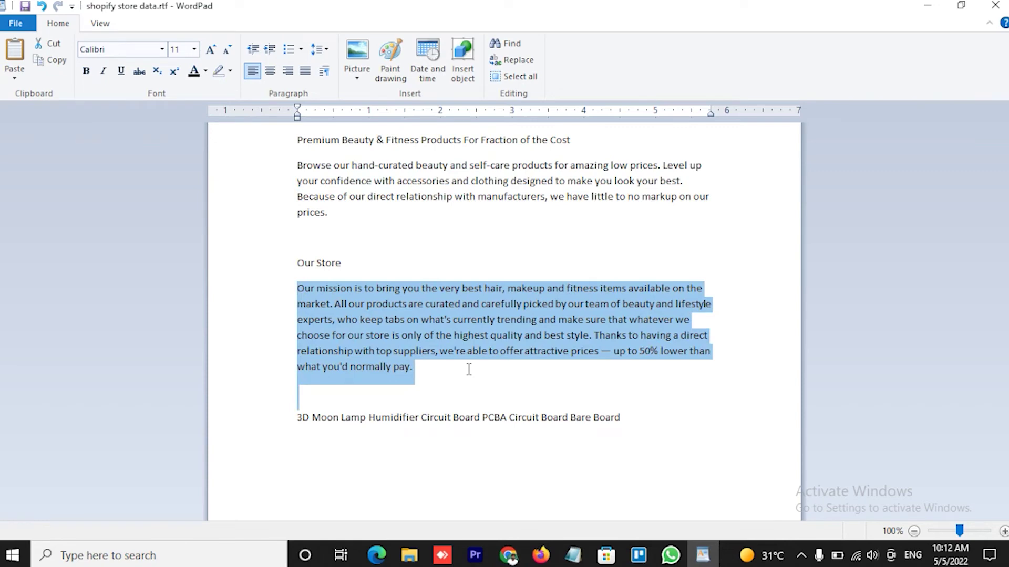
- Back in the theme editor, replace the Our Store subtext with the copied paragraph, remove its trailing blank lines and save the theme
{"action": "left_click", "coordinate": [508, 556]}
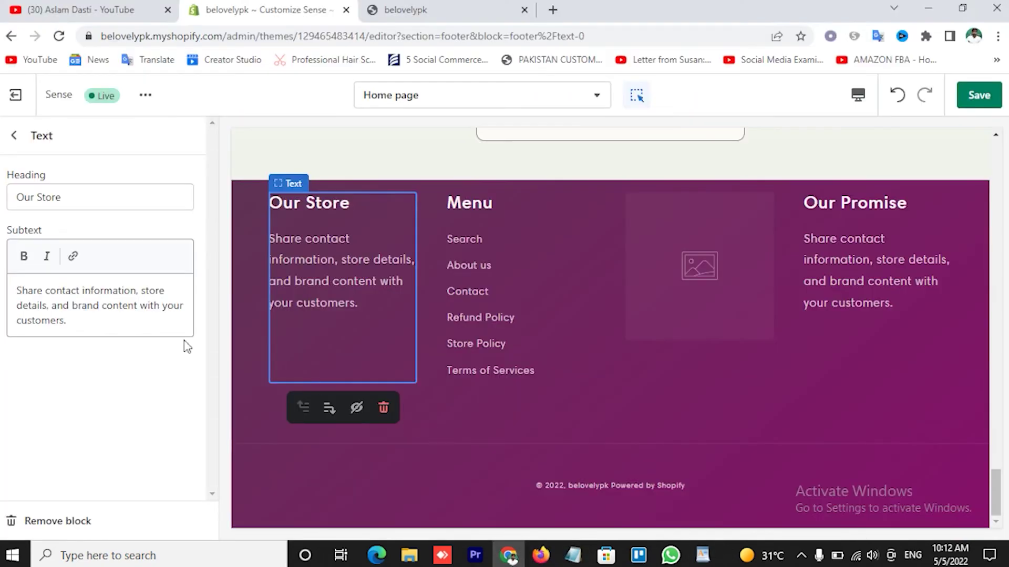
{"action": "left_click_drag", "start_coordinate": [18, 295], "coordinate": [70, 322]}
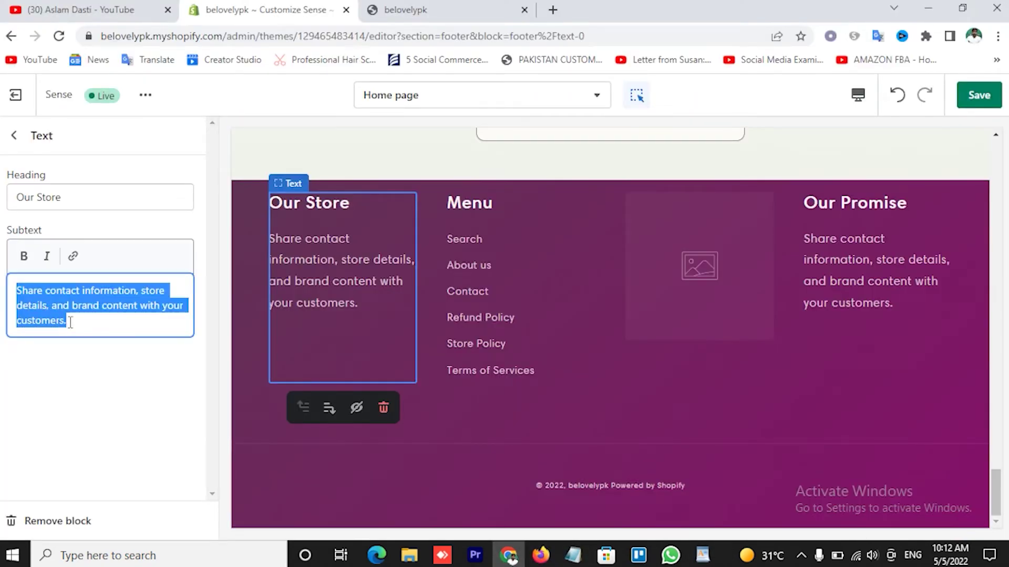
{"action": "key", "text": "ctrl+v"}
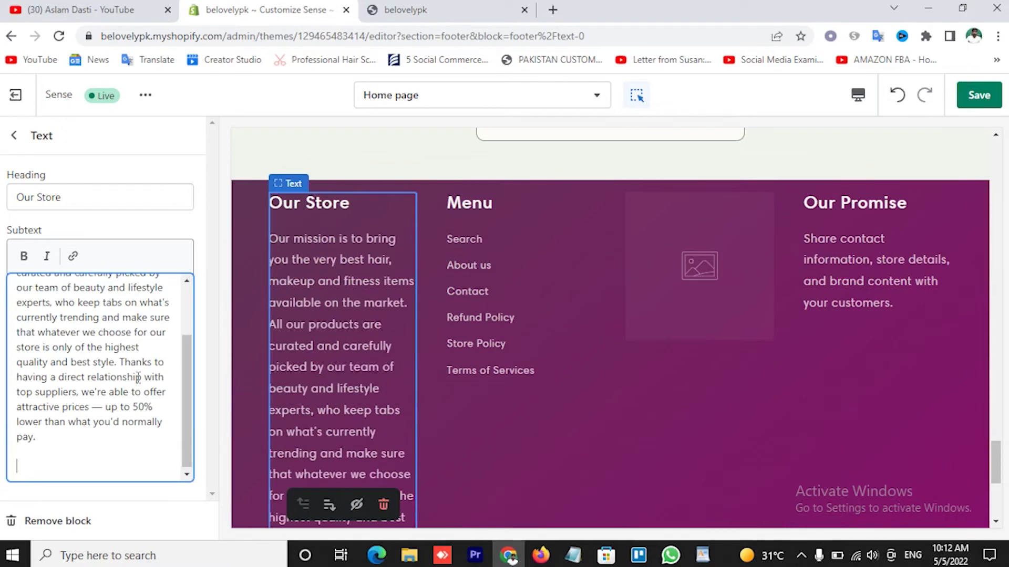
{"action": "scroll", "coordinate": [138, 377], "scroll_direction": "up", "scroll_amount": 2}
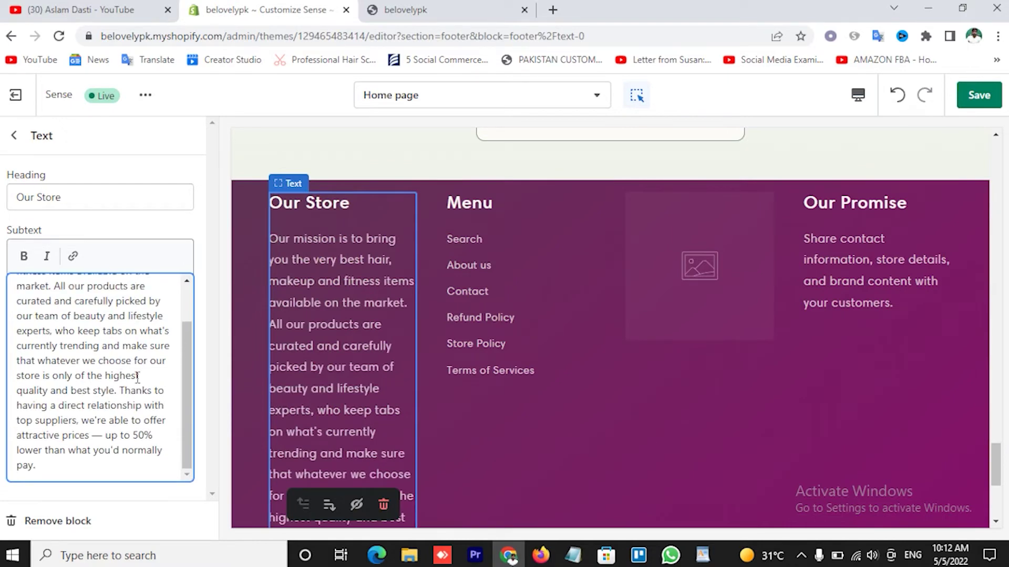
{"action": "scroll", "coordinate": [332, 346], "scroll_direction": "up", "scroll_amount": 5}
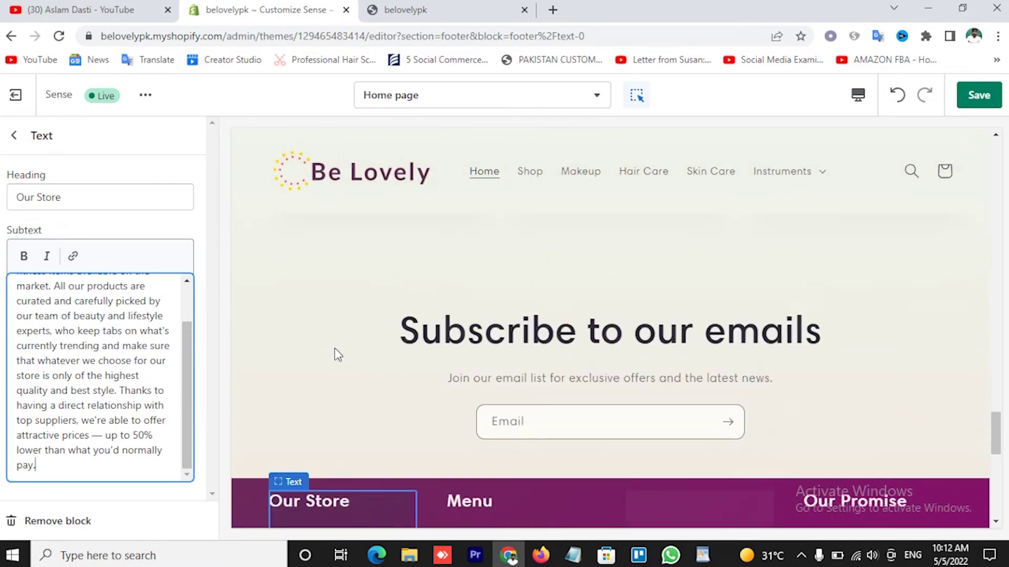
{"action": "scroll", "coordinate": [337, 354], "scroll_direction": "down", "scroll_amount": 3}
{"action": "left_click", "coordinate": [979, 99]}
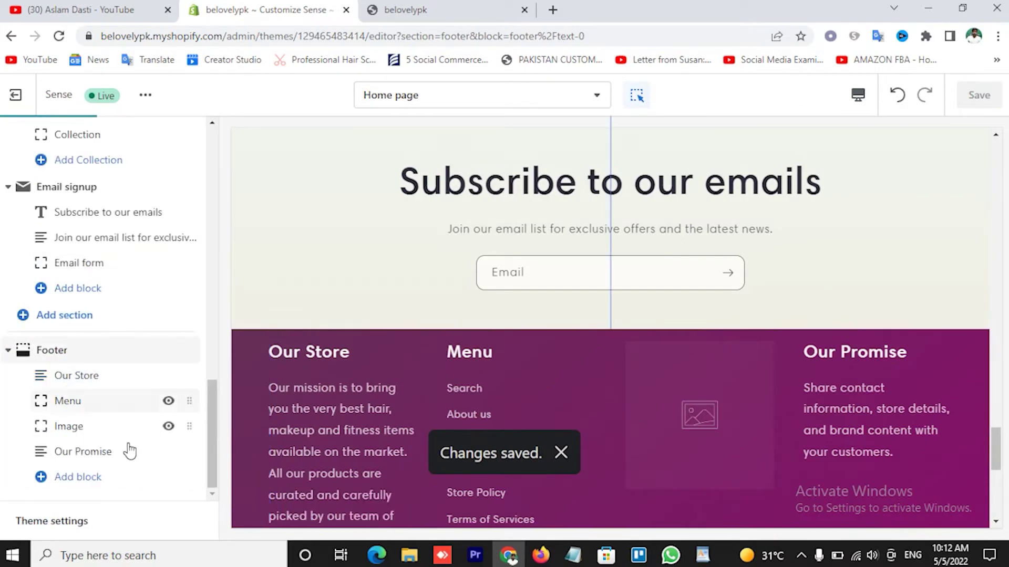
- Hide the footer's Image block and change the Our Promise block's heading to "Contact us"
{"action": "mouse_move", "coordinate": [92, 431]}
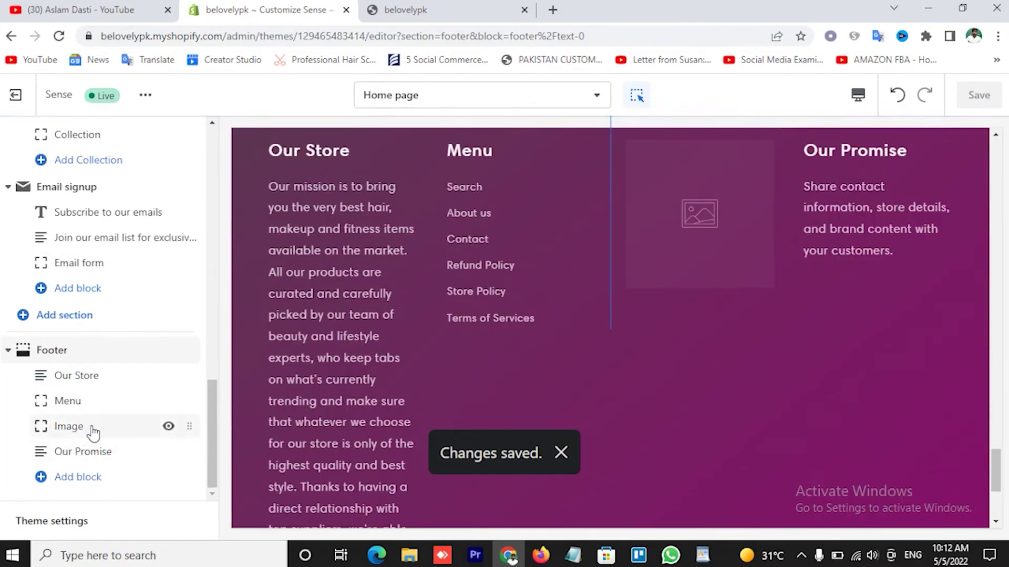
{"action": "left_click", "coordinate": [168, 426]}
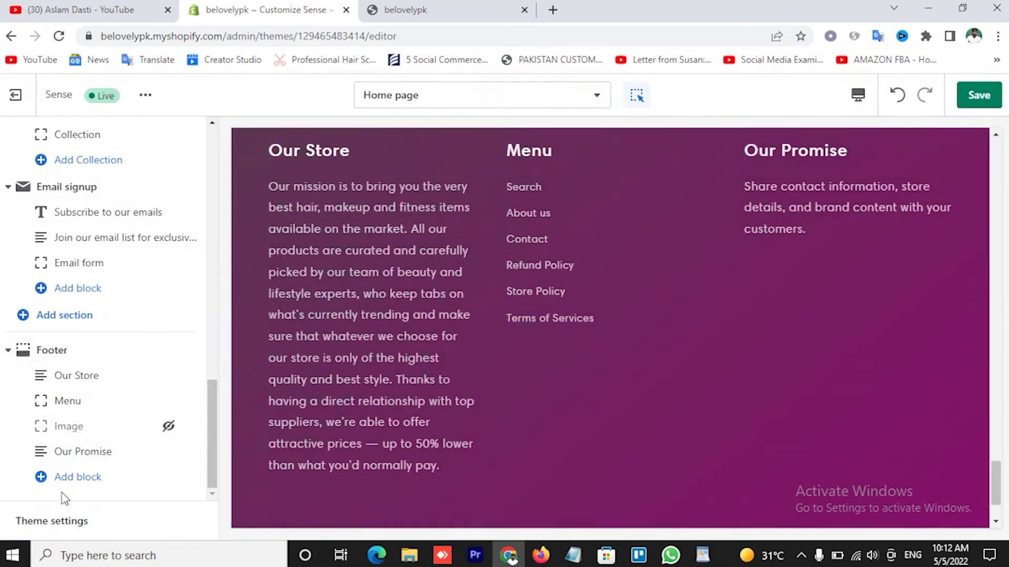
{"action": "left_click", "coordinate": [84, 453]}
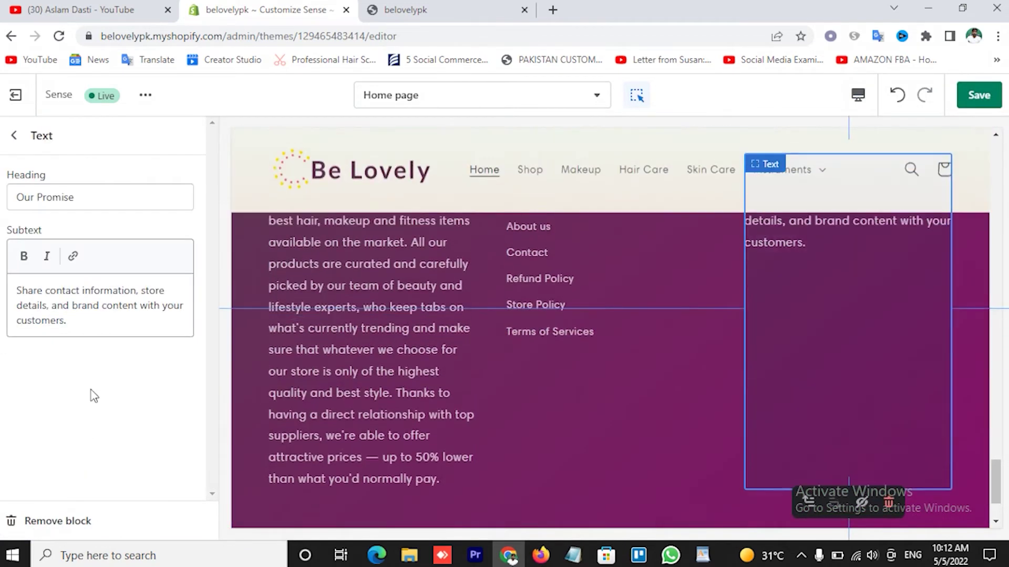
{"action": "left_click", "coordinate": [78, 197]}
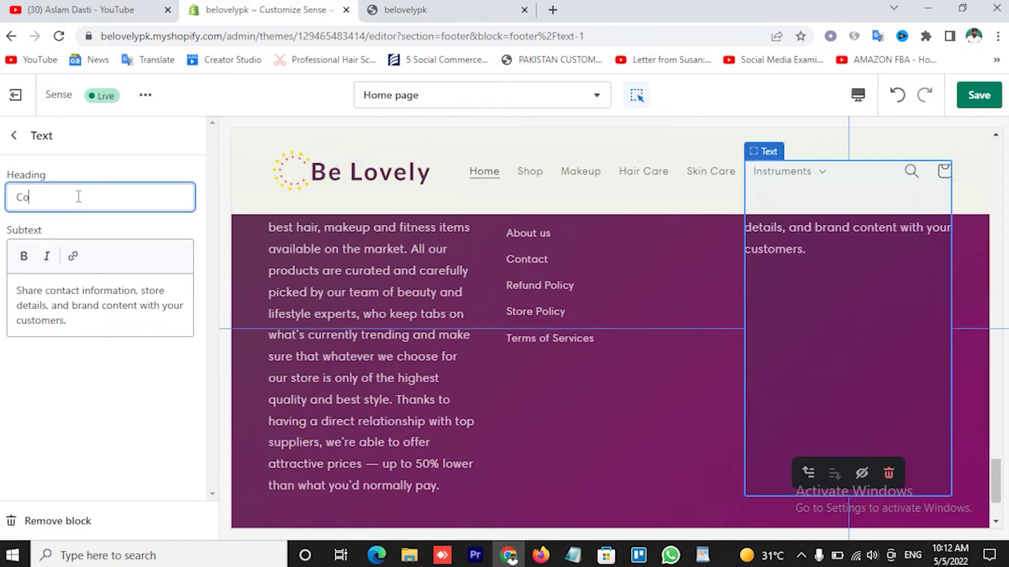
{"action": "type", "text": "Contact us"}
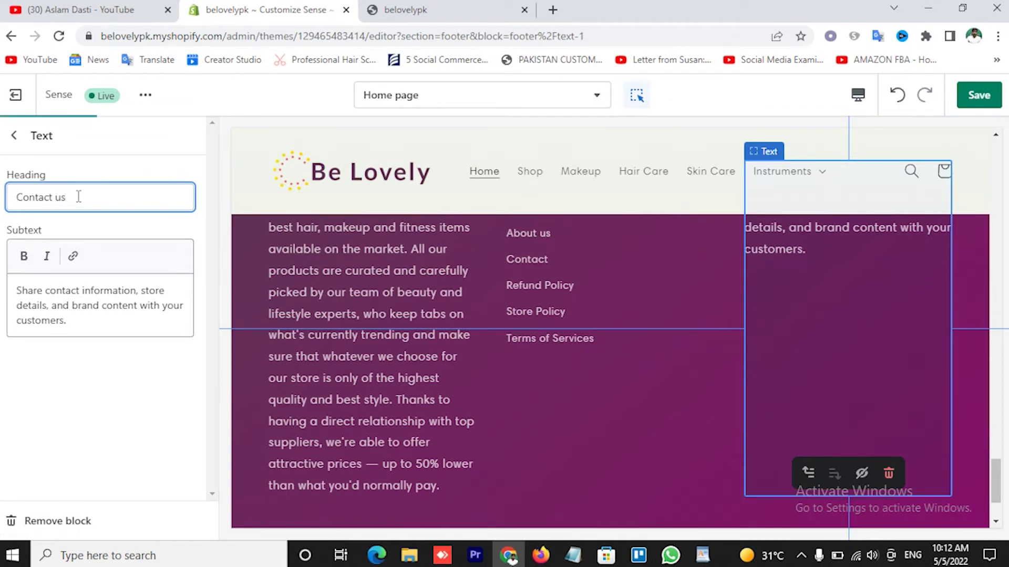
- Replace the Contact us subtext with a bold "Address:" label, the store's postal address and a bold "Email:" label, and save the theme
{"action": "triple_click", "coordinate": [73, 312]}
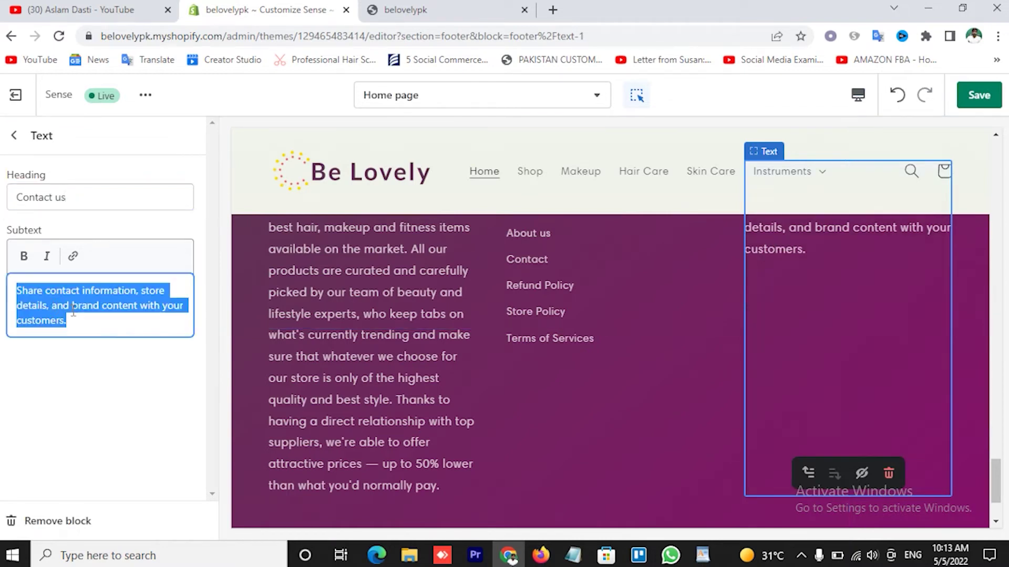
{"action": "key", "text": "BackSpace"}
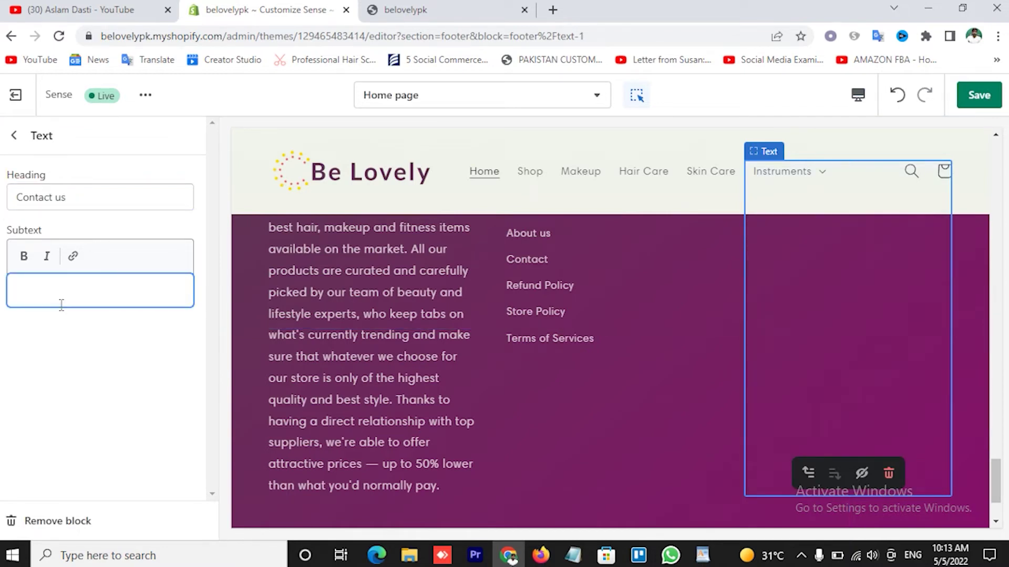
{"action": "type", "text": "Address: 11111 Lorem Ipsum 99 ZZ, 10101  Email:"}
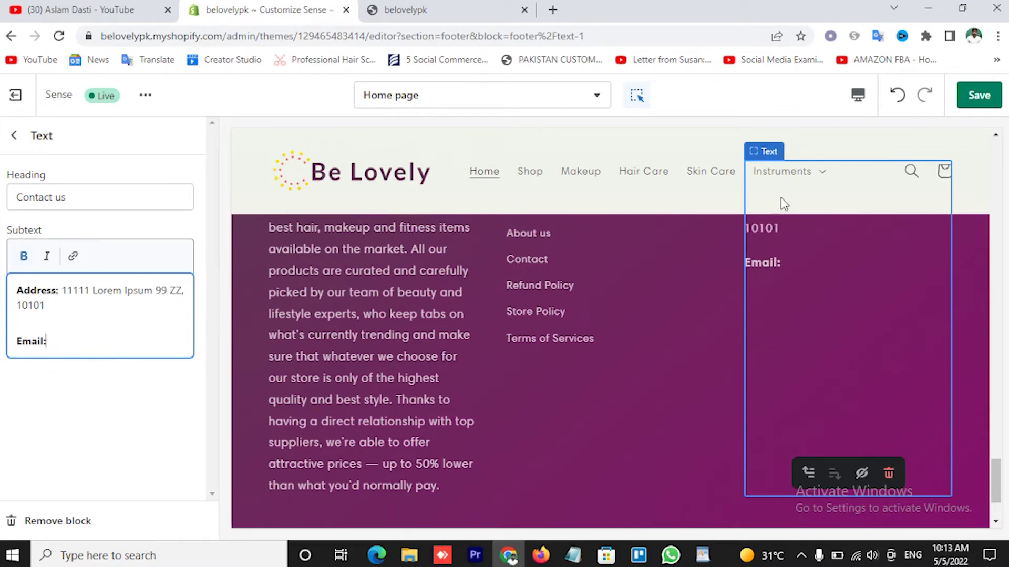
{"action": "left_click", "coordinate": [981, 104]}
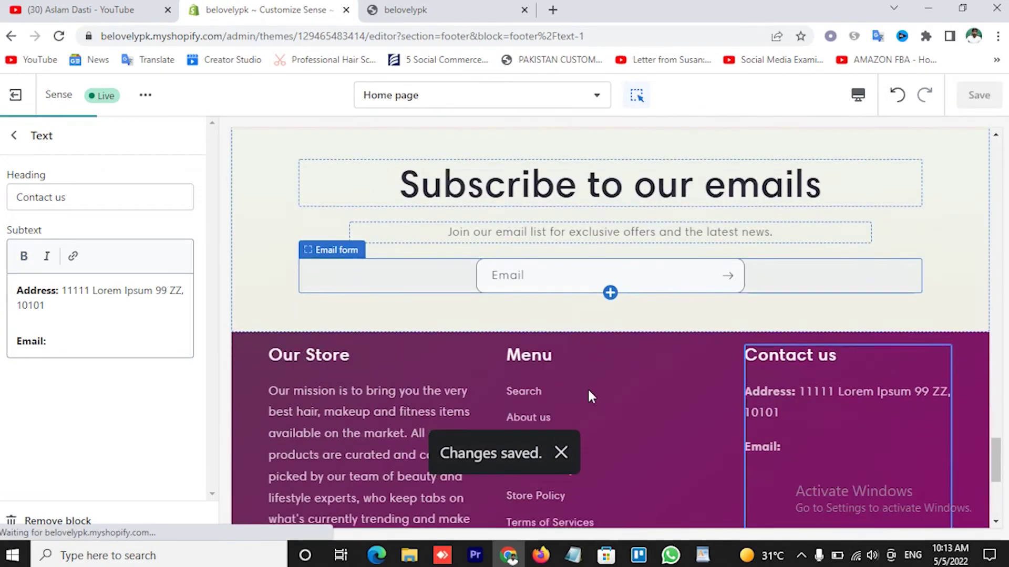
{"action": "scroll", "coordinate": [579, 376], "scroll_direction": "down", "scroll_amount": 2}
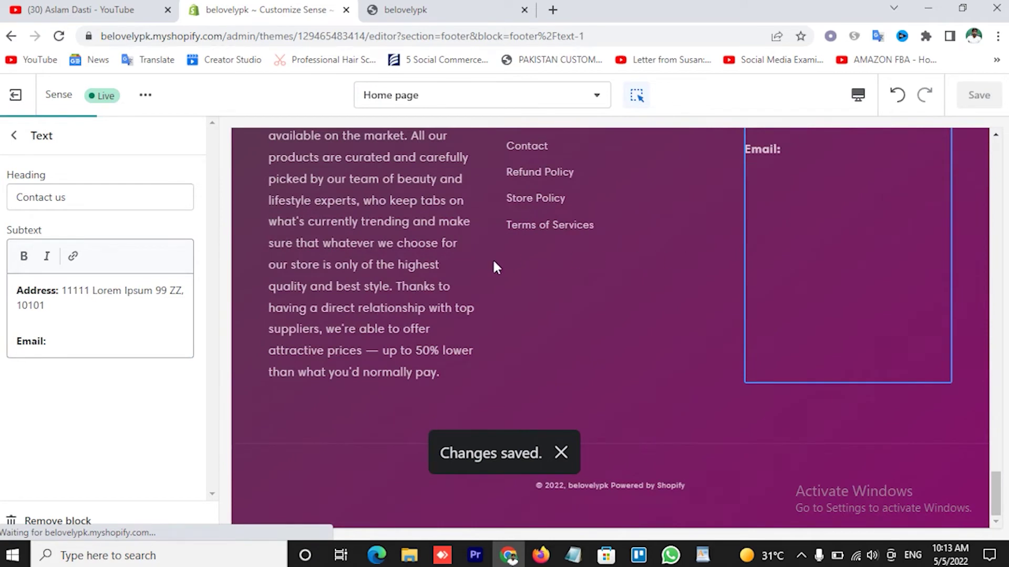
- Examine the Footer section's settings, from email signup and social media icons down to payment icons, spacing and section padding
{"action": "left_click", "coordinate": [16, 136]}
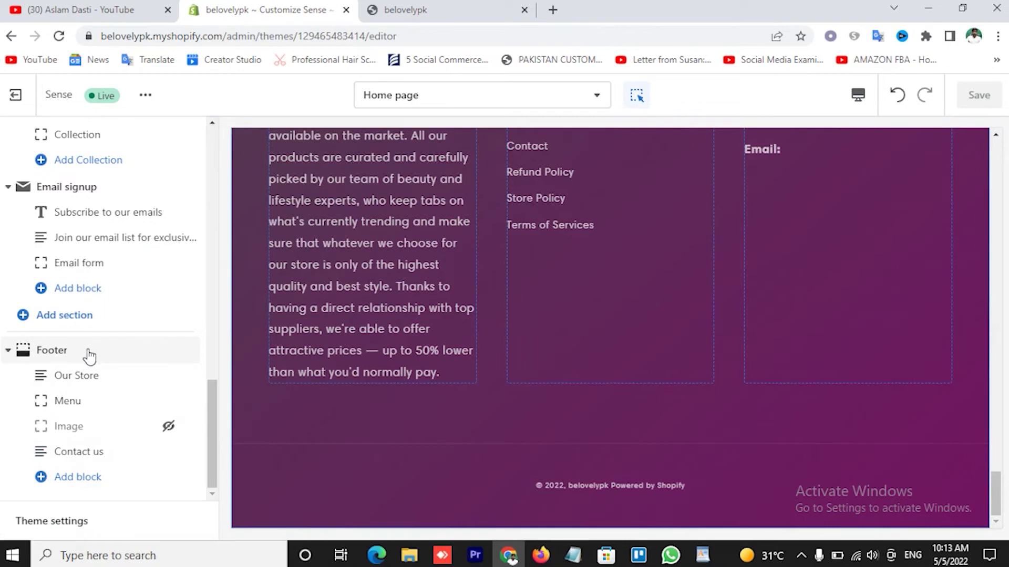
{"action": "left_click", "coordinate": [66, 360]}
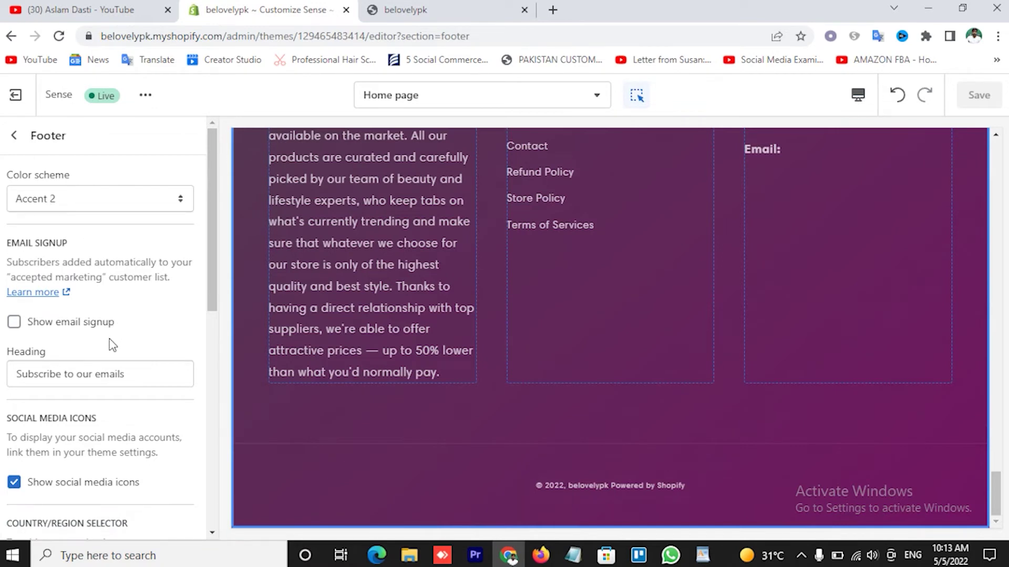
{"action": "scroll", "coordinate": [646, 294], "scroll_direction": "up", "scroll_amount": 10}
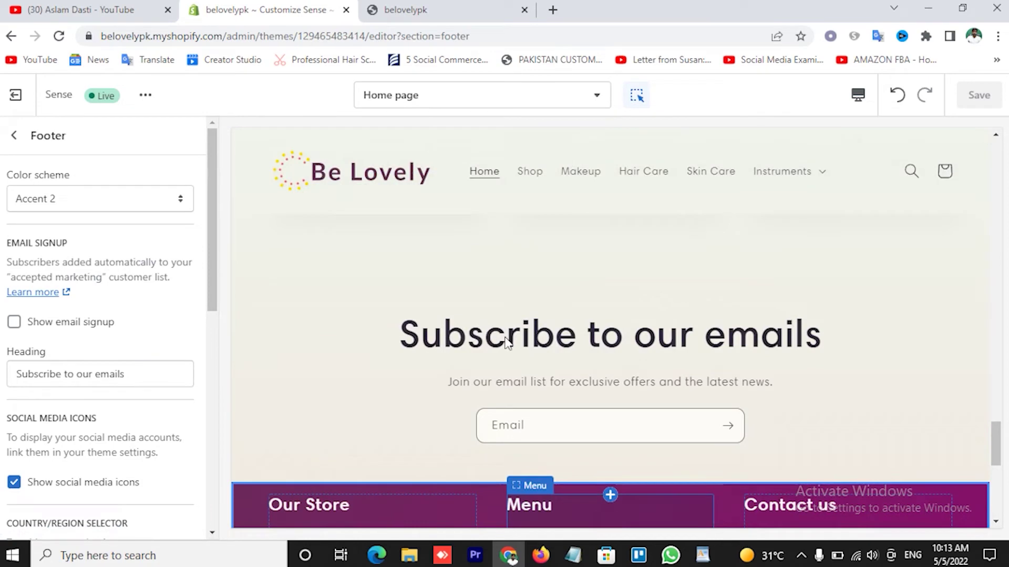
{"action": "scroll", "coordinate": [506, 341], "scroll_direction": "down", "scroll_amount": 1}
{"action": "scroll", "coordinate": [182, 333], "scroll_direction": "down", "scroll_amount": 2}
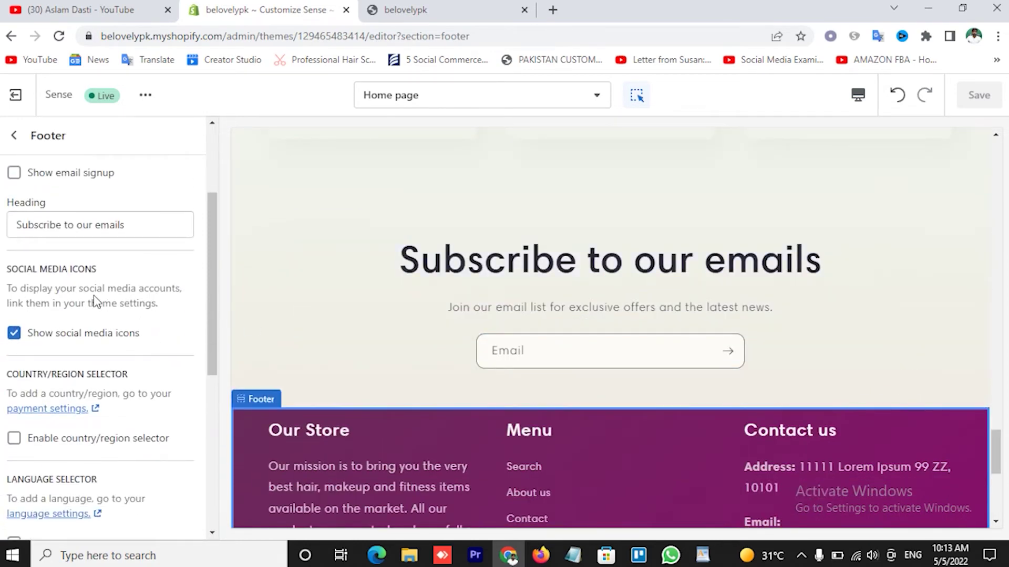
{"action": "scroll", "coordinate": [95, 301], "scroll_direction": "down", "scroll_amount": 3}
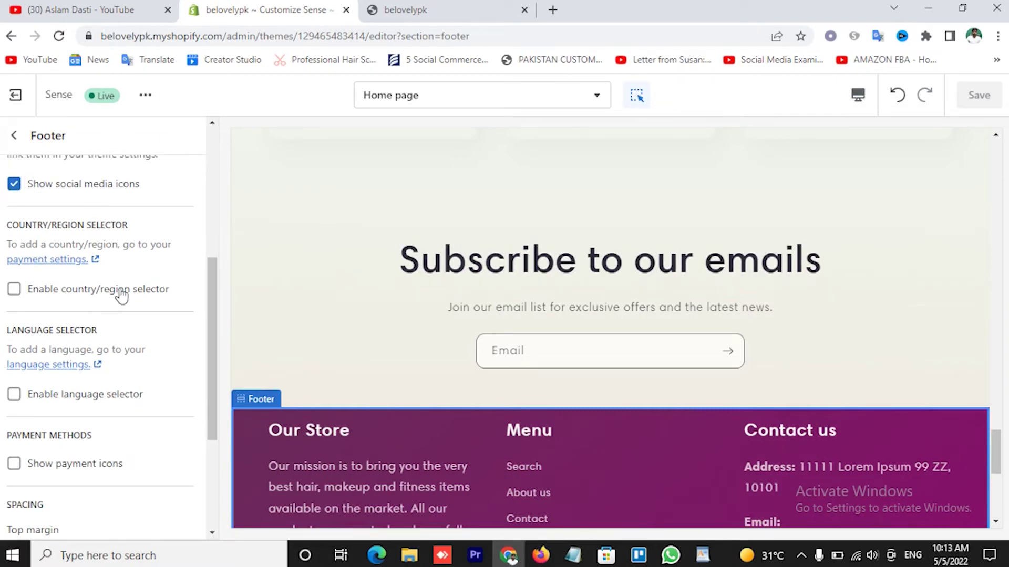
{"action": "scroll", "coordinate": [122, 295], "scroll_direction": "down", "scroll_amount": 3}
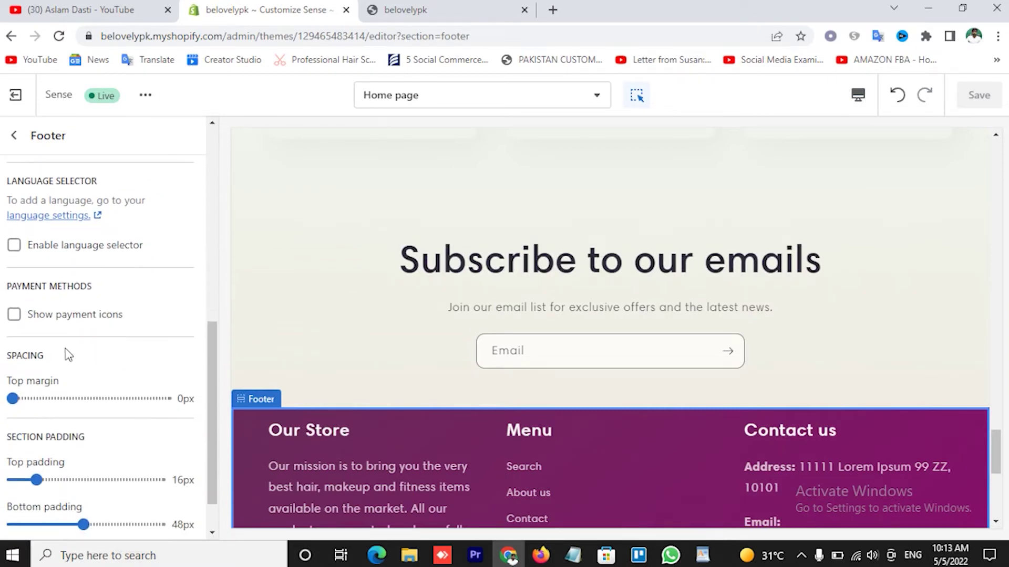
{"action": "scroll", "coordinate": [81, 353], "scroll_direction": "down", "scroll_amount": 1}
{"action": "scroll", "coordinate": [81, 355], "scroll_direction": "up", "scroll_amount": 8}
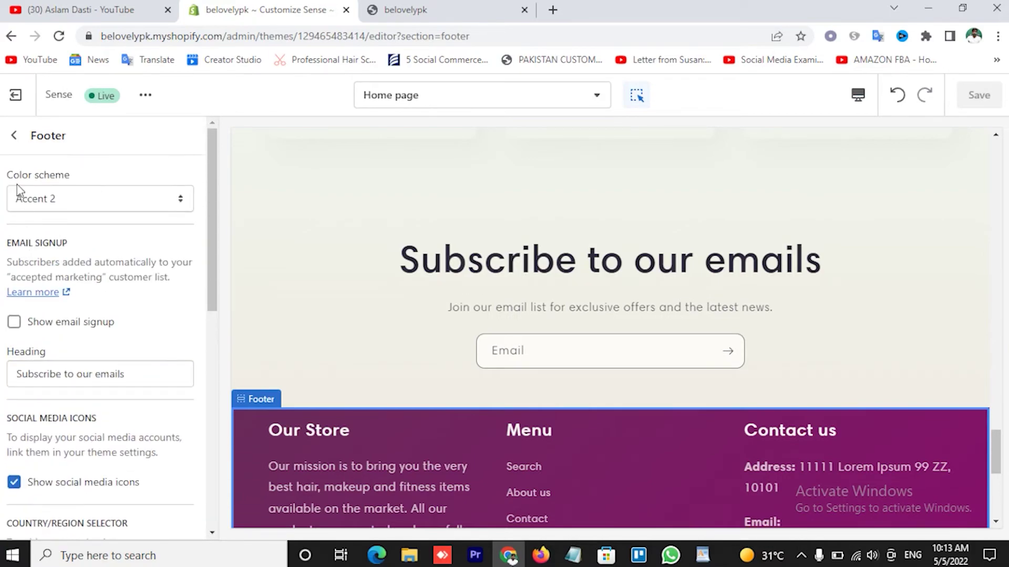
- Leave the Footer settings and review the home page preview from the slideshow down to the placeholder sections
{"action": "key", "text": "Escape"}
{"action": "scroll", "coordinate": [521, 301], "scroll_direction": "up", "scroll_amount": 15}
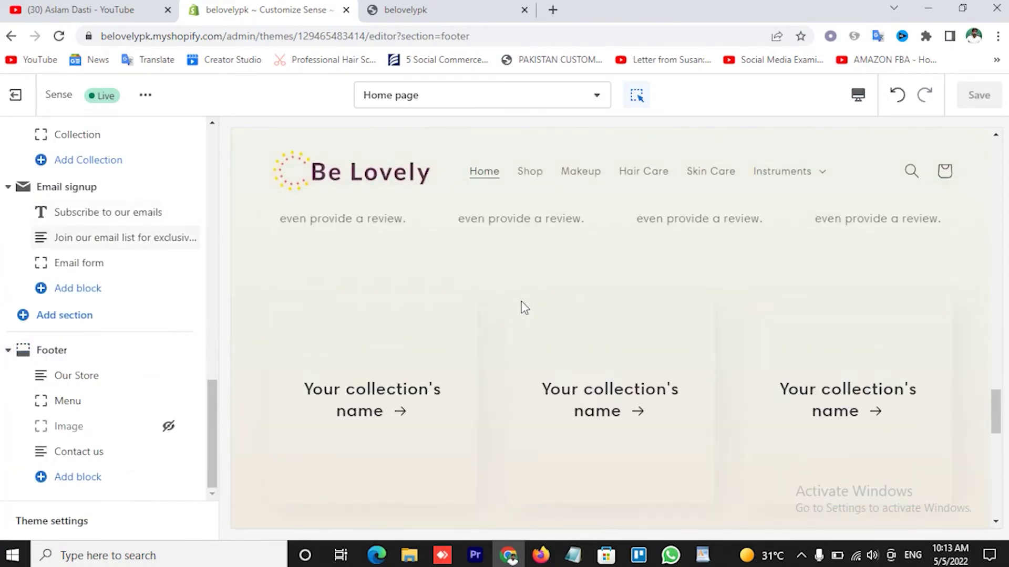
{"action": "scroll", "coordinate": [521, 304], "scroll_direction": "up", "scroll_amount": 10}
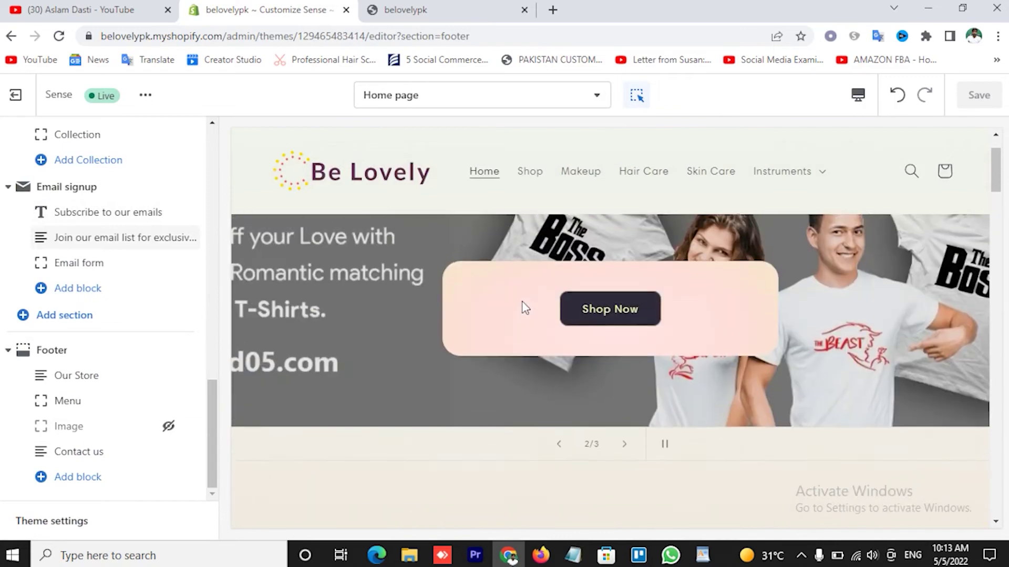
{"action": "scroll", "coordinate": [522, 303], "scroll_direction": "down", "scroll_amount": 6}
{"action": "scroll", "coordinate": [522, 305], "scroll_direction": "down", "scroll_amount": 15}
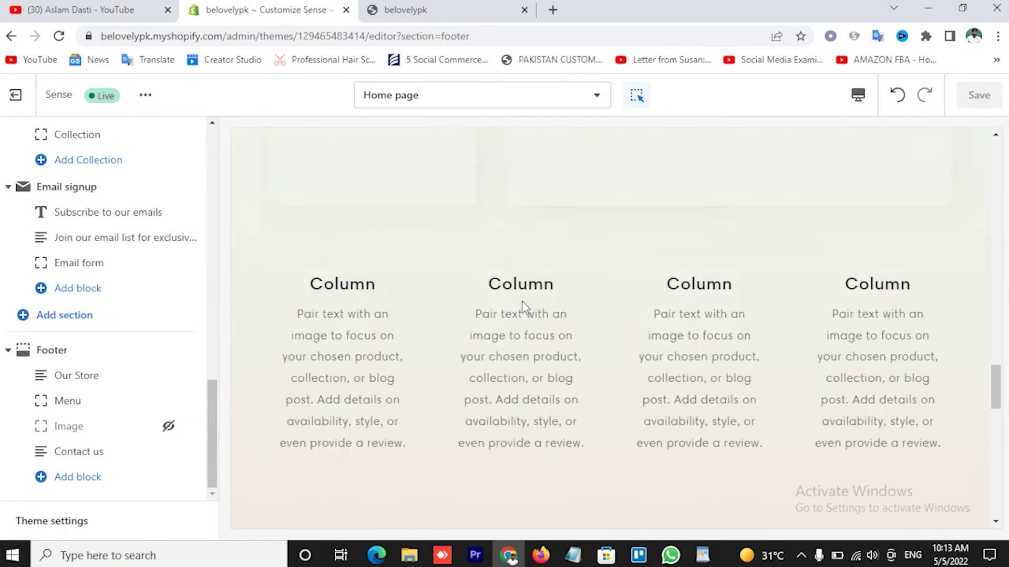
{"action": "scroll", "coordinate": [521, 302], "scroll_direction": "down", "scroll_amount": 10}
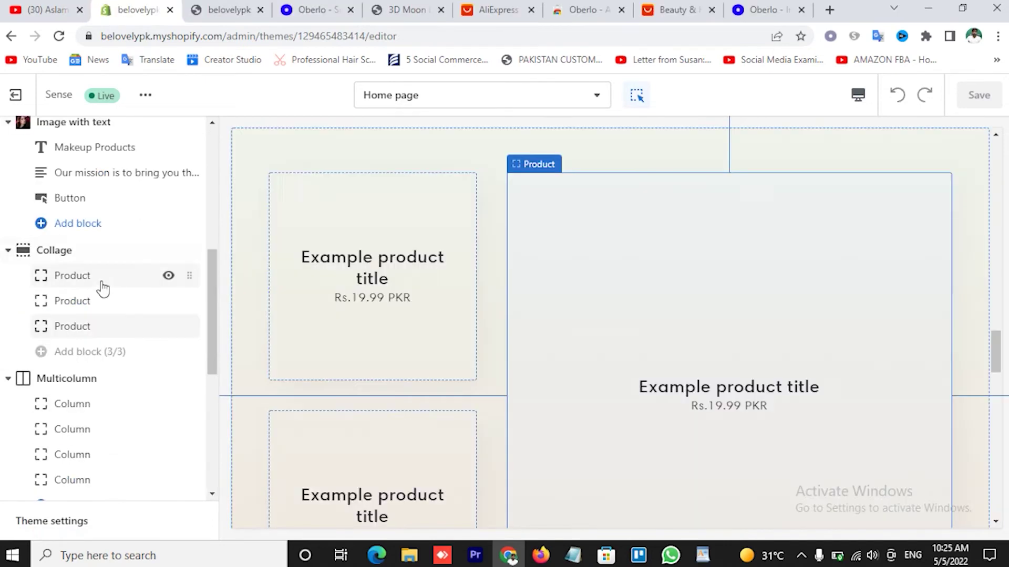
- Assign the 3D Moon Lamp Humidifier product to the first Product block of the Collage section
{"action": "scroll", "coordinate": [99, 289], "scroll_direction": "up", "scroll_amount": 1}
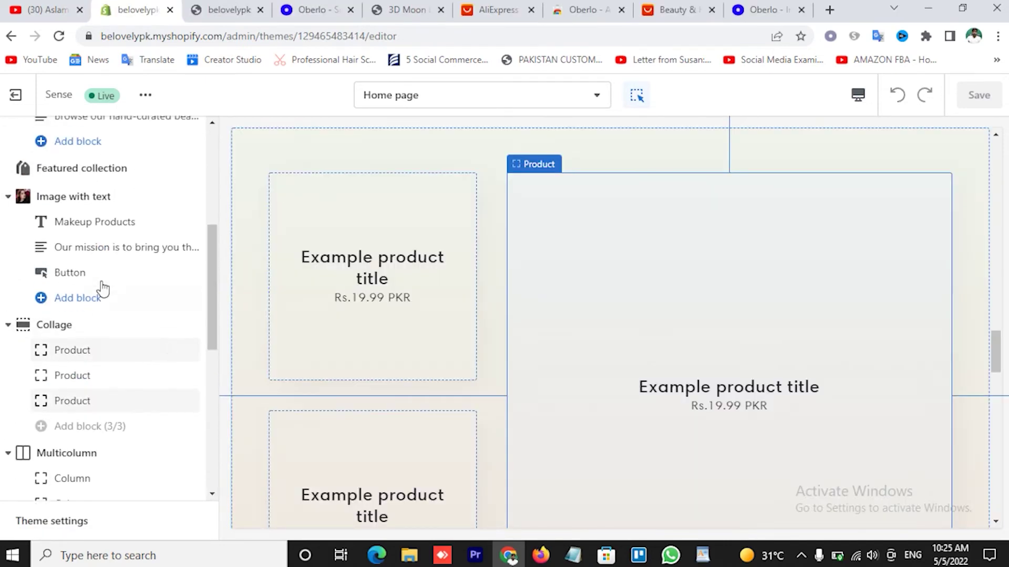
{"action": "scroll", "coordinate": [101, 294], "scroll_direction": "down", "scroll_amount": 1}
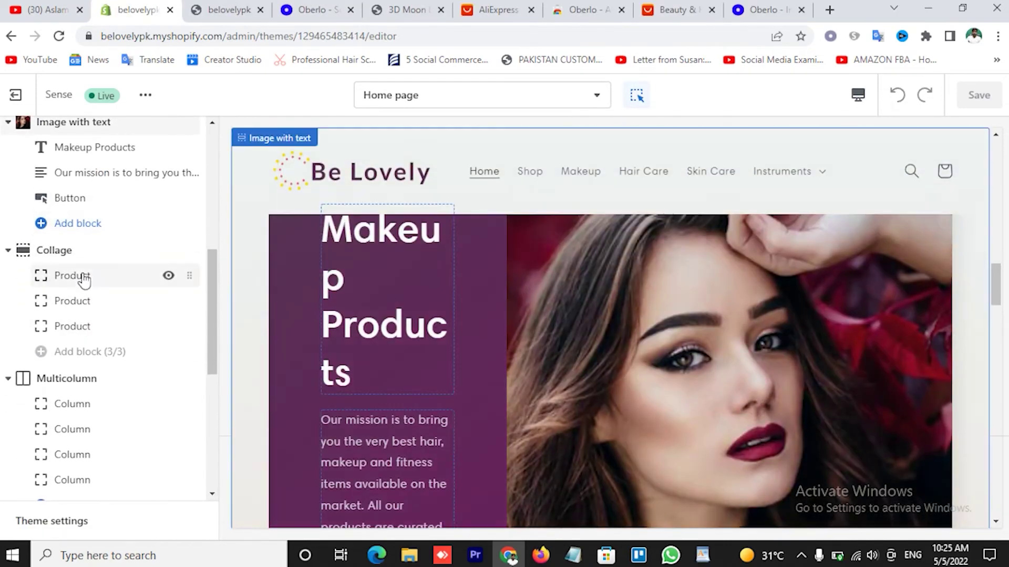
{"action": "left_click", "coordinate": [84, 278]}
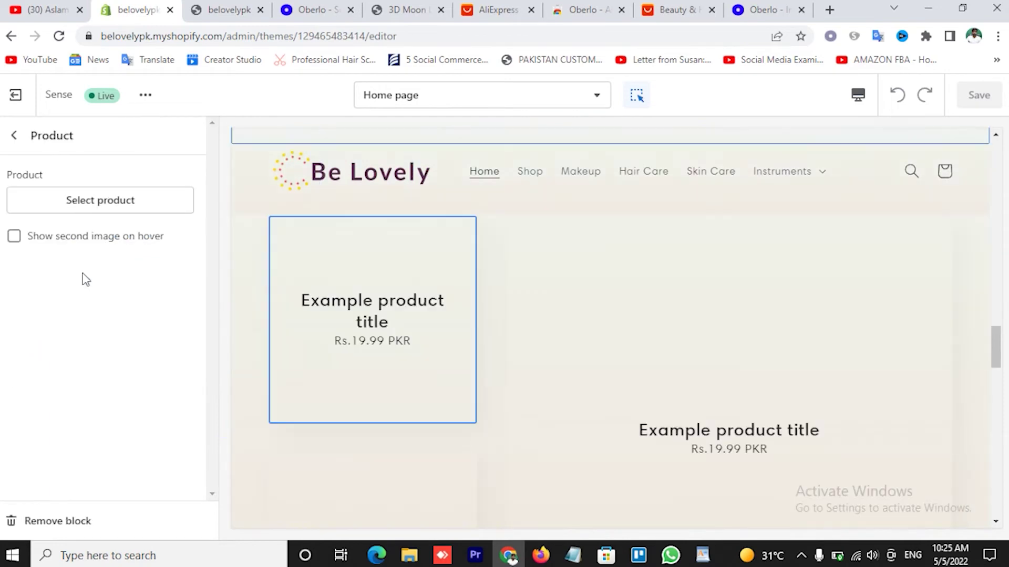
{"action": "left_click", "coordinate": [112, 204]}
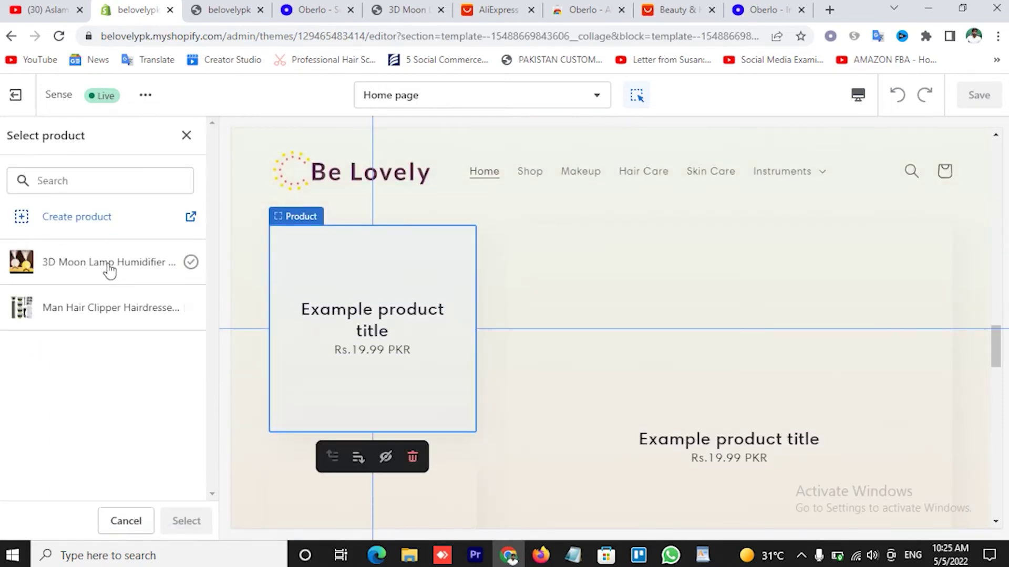
{"action": "left_click", "coordinate": [91, 265]}
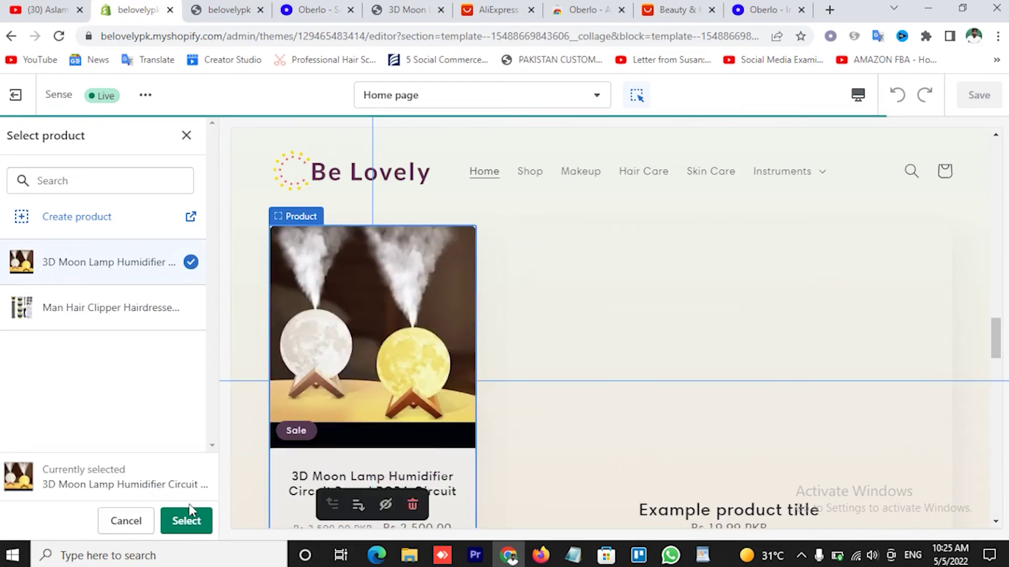
{"action": "left_click", "coordinate": [187, 520]}
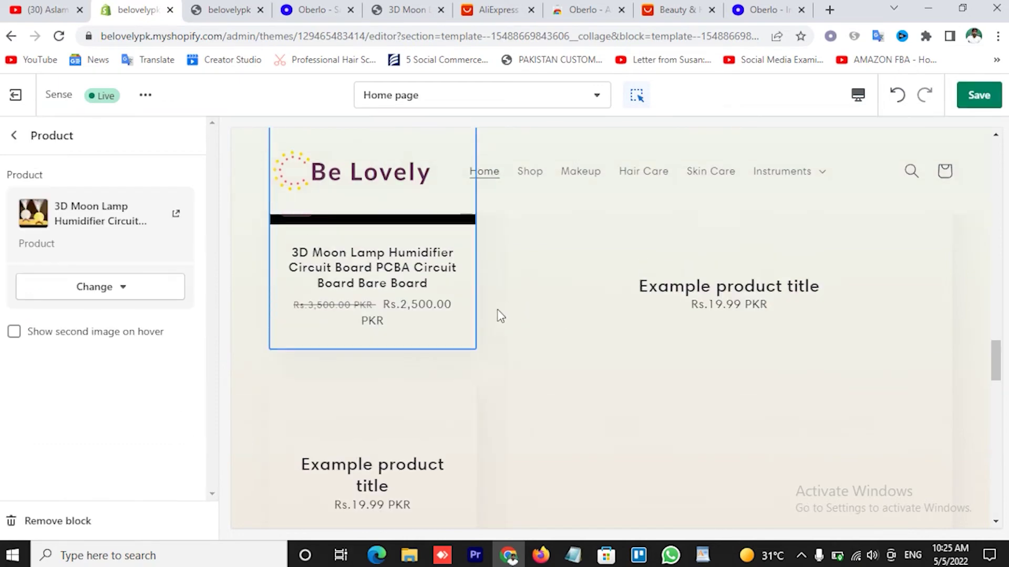
- Assign the Man Hair Clipper product to the second Product block of the Collage section
{"action": "left_click", "coordinate": [15, 133]}
{"action": "left_click", "coordinate": [84, 307]}
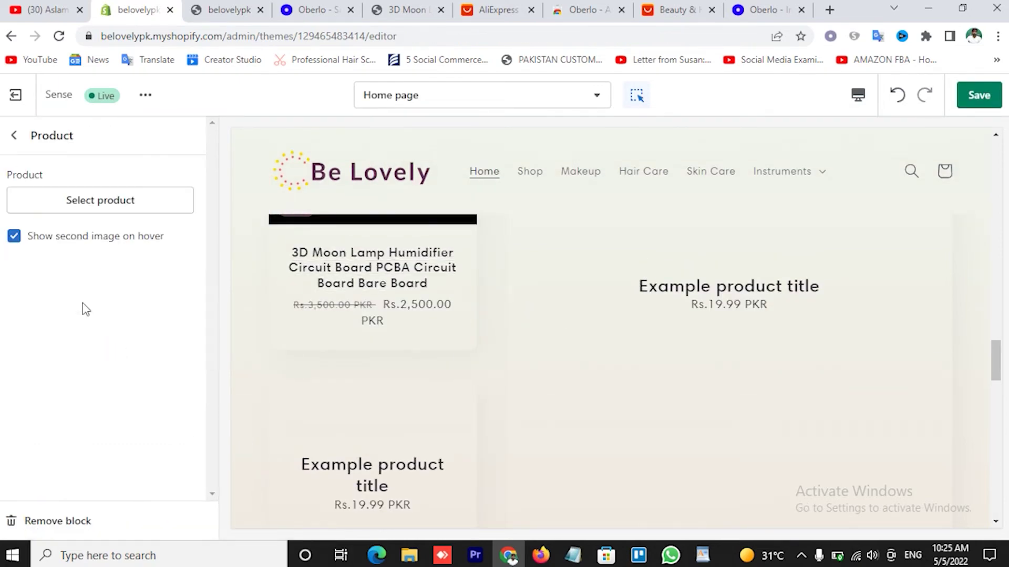
{"action": "left_click", "coordinate": [97, 200]}
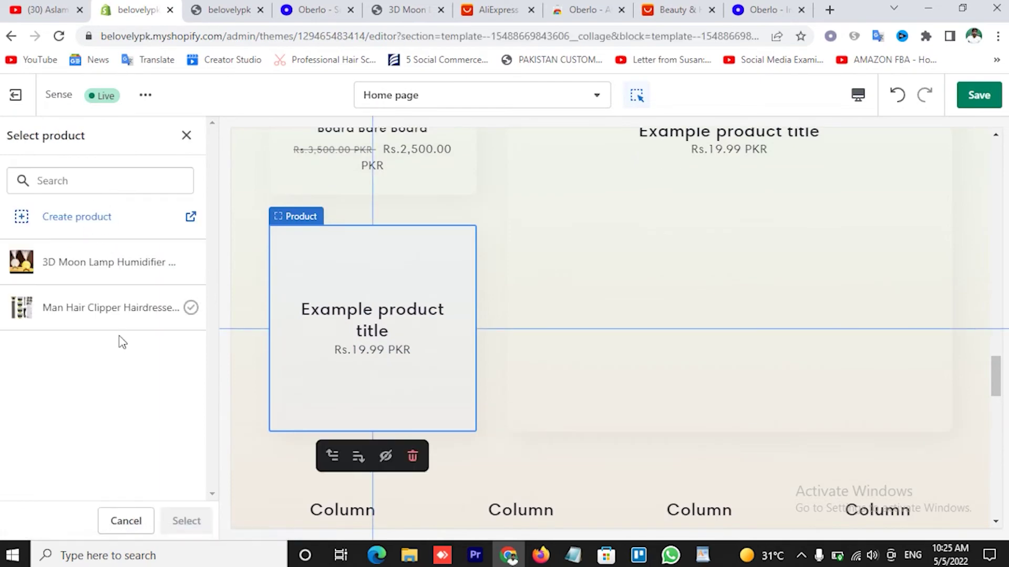
{"action": "left_click", "coordinate": [91, 303]}
{"action": "left_click", "coordinate": [186, 521]}
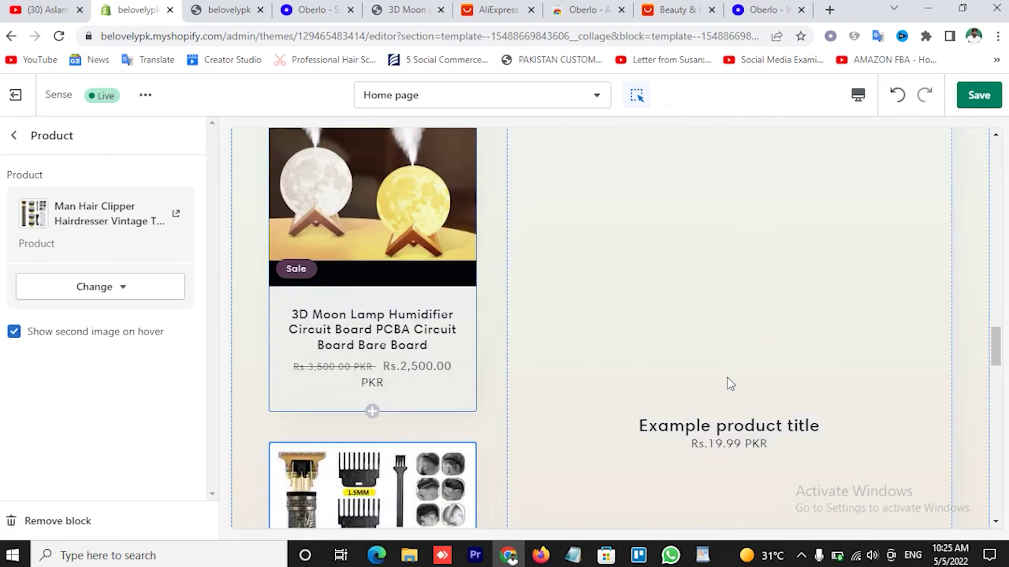
- Assign the 3D Moon Lamp Humidifier product to the Collage section's third Product block and save the theme
{"action": "left_click", "coordinate": [13, 138]}
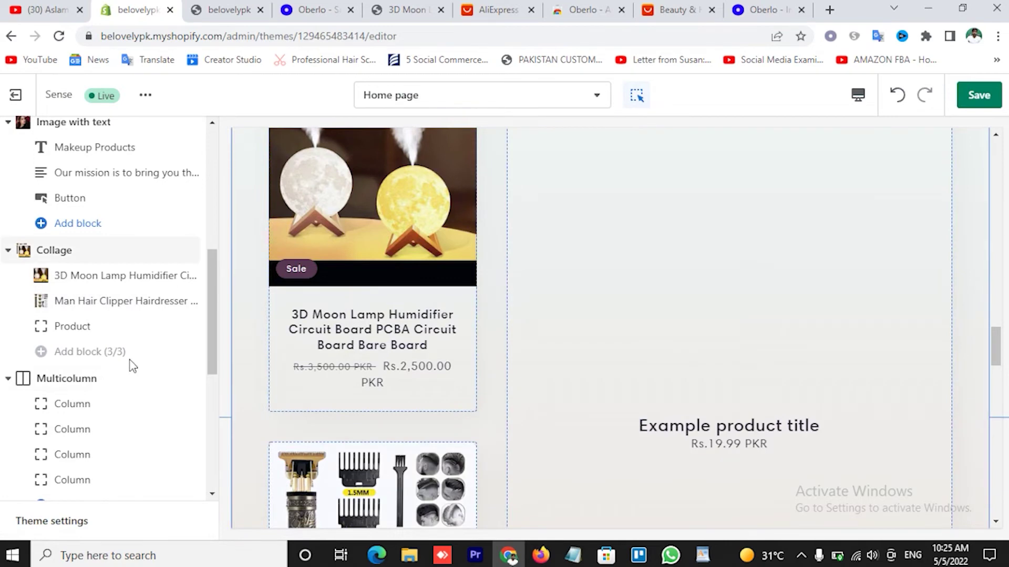
{"action": "left_click", "coordinate": [77, 329]}
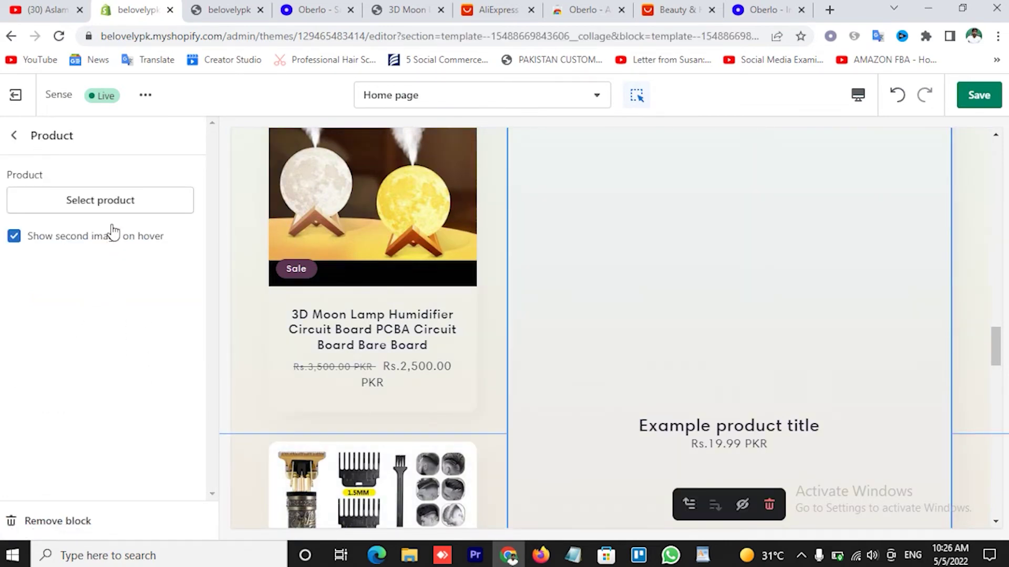
{"action": "left_click", "coordinate": [117, 205]}
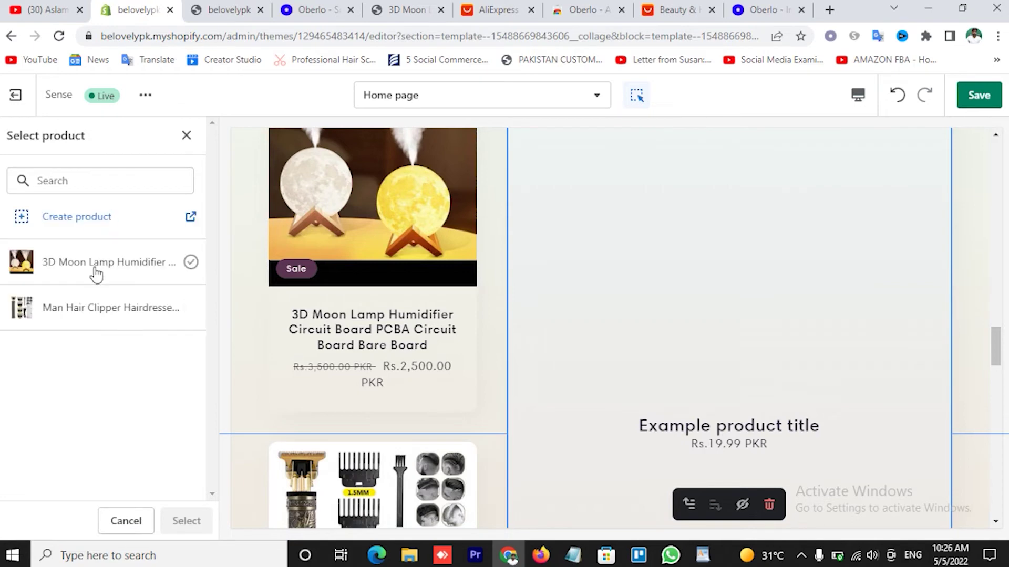
{"action": "left_click", "coordinate": [95, 273]}
{"action": "scroll", "coordinate": [725, 321], "scroll_direction": "up", "scroll_amount": 5}
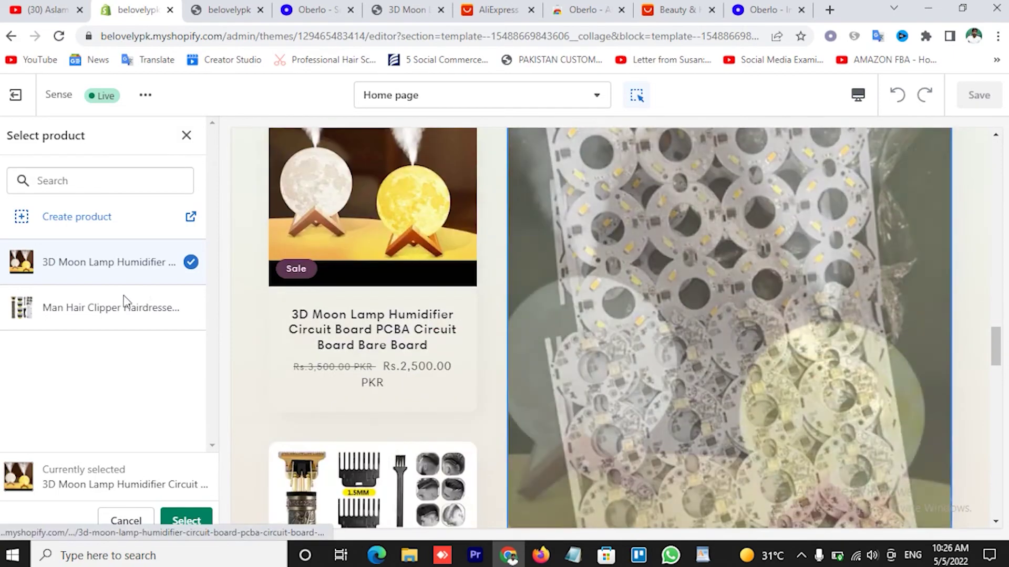
{"action": "left_click", "coordinate": [186, 520]}
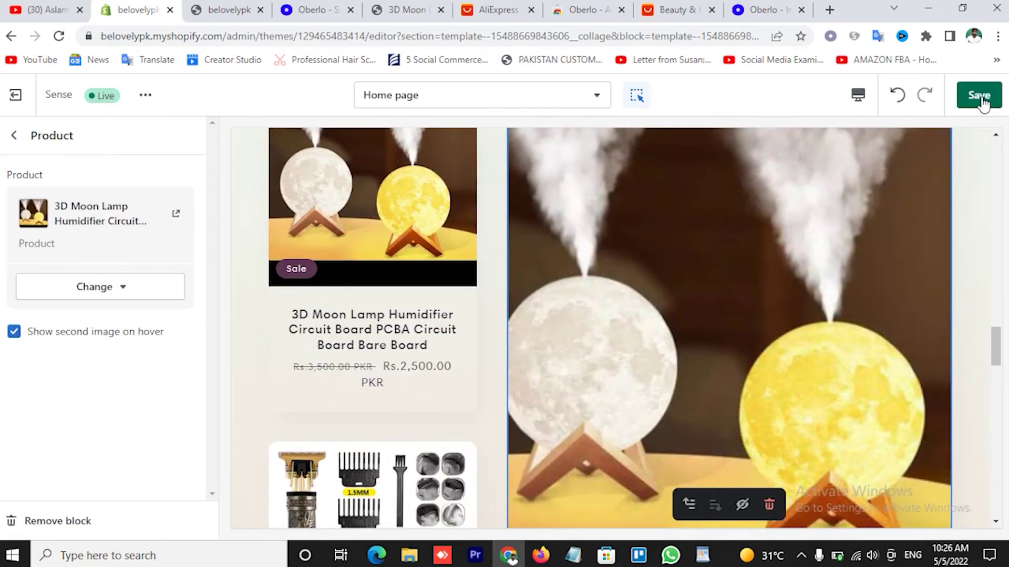
{"action": "left_click", "coordinate": [979, 95]}
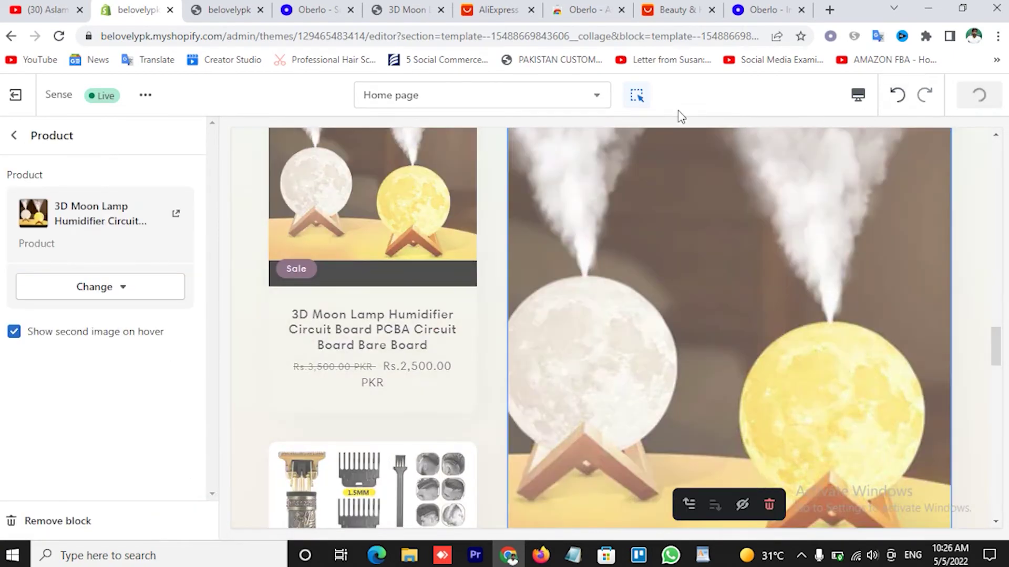
- Check the first column's settings in the Multicolumn section, and hide the whole Multicolumn section
{"action": "left_click", "coordinate": [15, 146]}
{"action": "scroll", "coordinate": [115, 293], "scroll_direction": "down", "scroll_amount": 2}
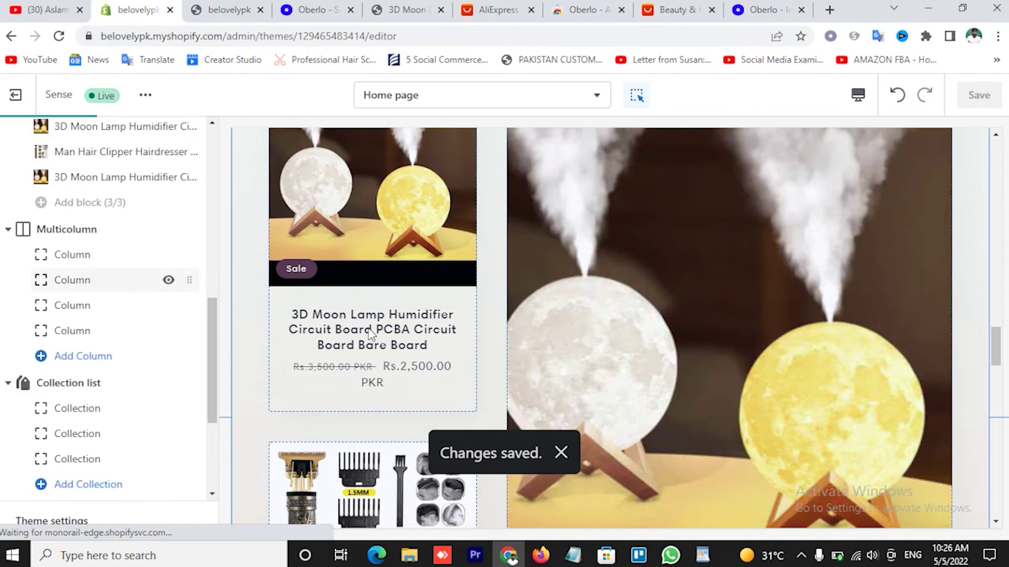
{"action": "scroll", "coordinate": [507, 358], "scroll_direction": "down", "scroll_amount": 8}
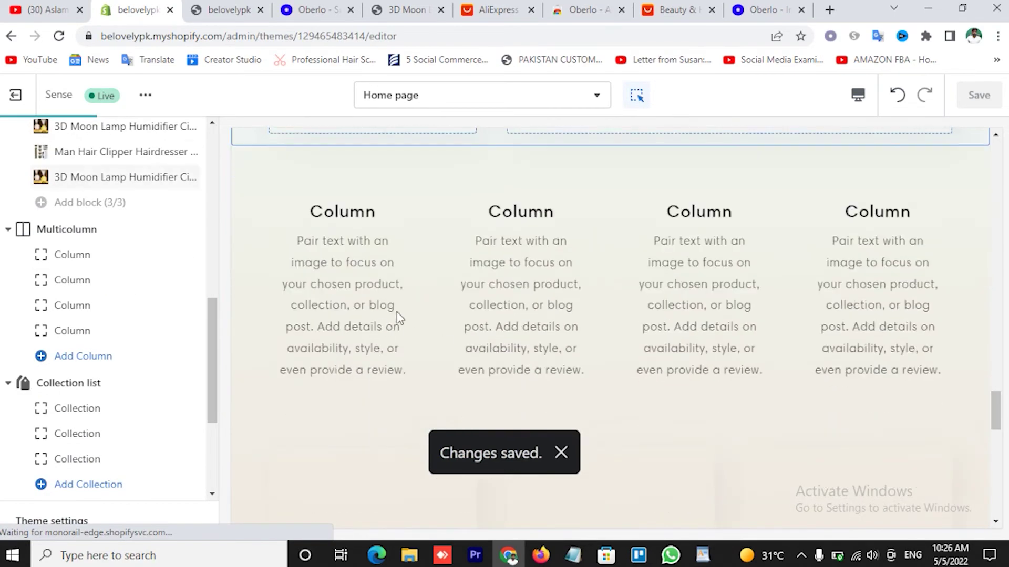
{"action": "scroll", "coordinate": [361, 296], "scroll_direction": "down", "scroll_amount": 10}
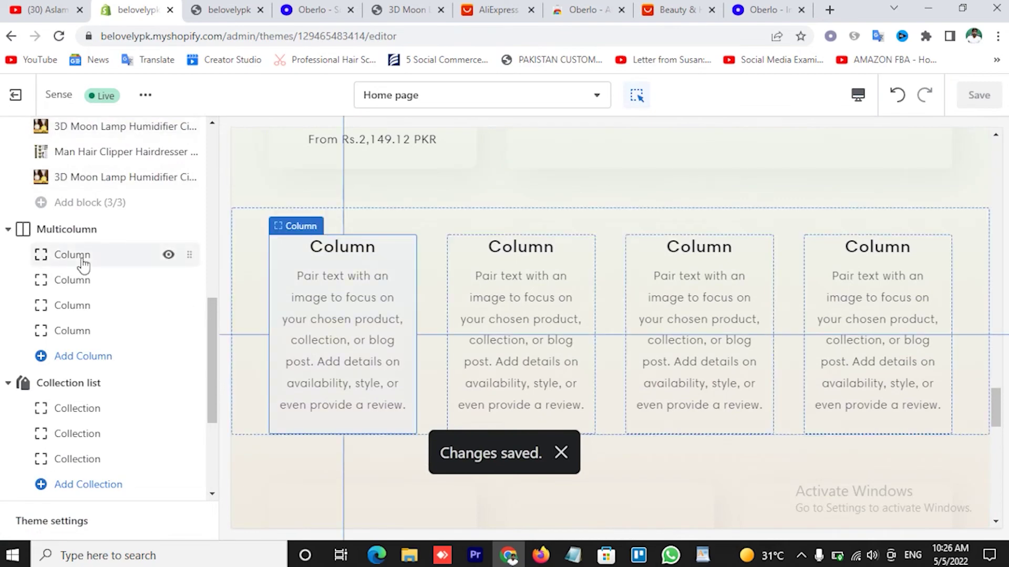
{"action": "left_click", "coordinate": [60, 258]}
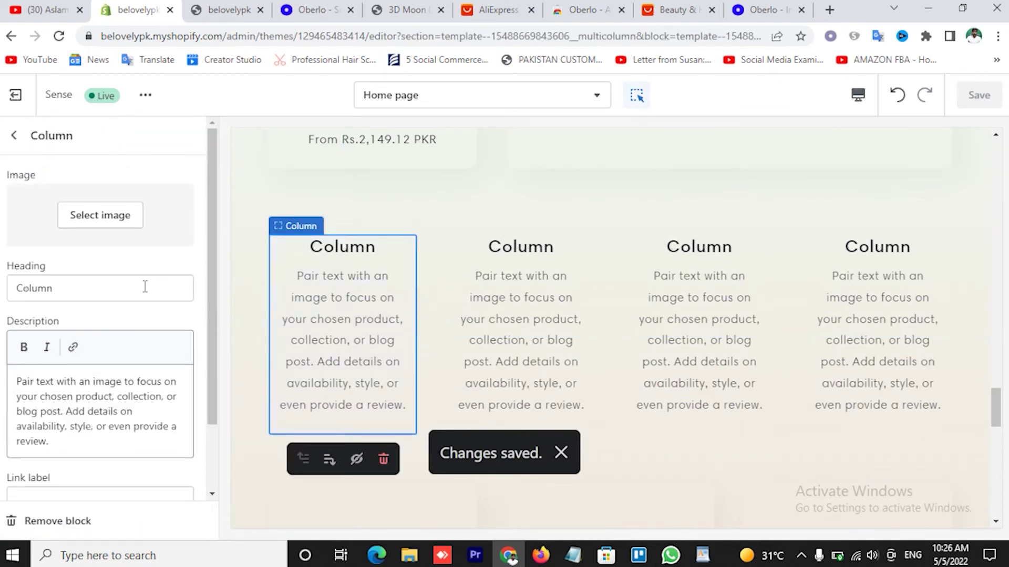
{"action": "scroll", "coordinate": [132, 378], "scroll_direction": "down", "scroll_amount": 2}
{"action": "scroll", "coordinate": [54, 261], "scroll_direction": "up", "scroll_amount": 2}
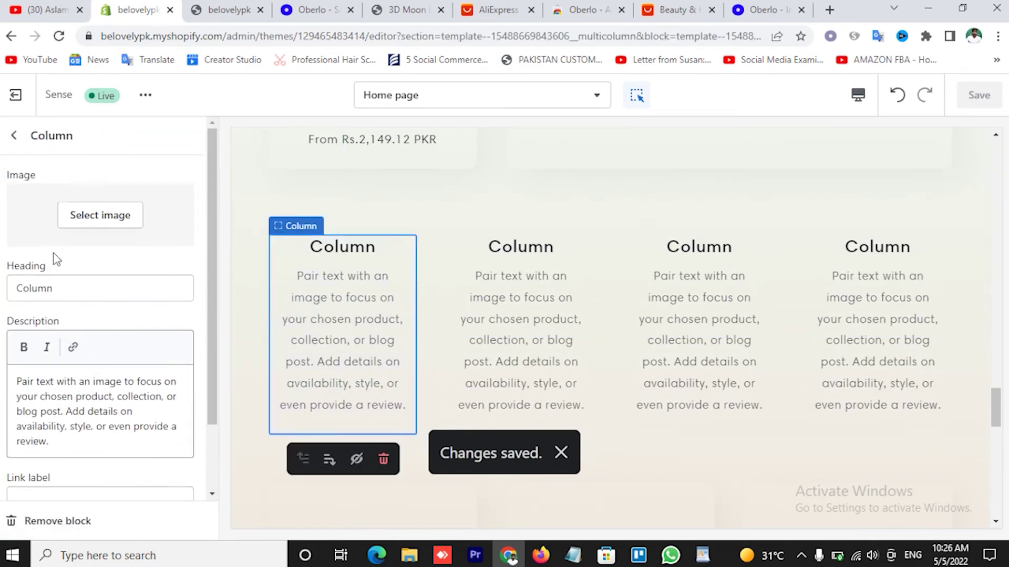
{"action": "left_click", "coordinate": [11, 139]}
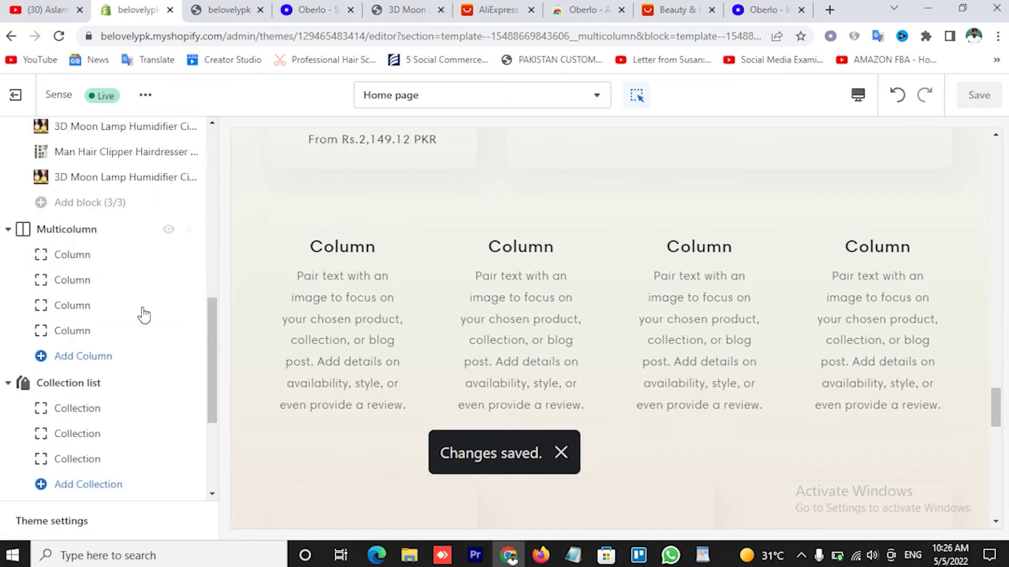
{"action": "left_click", "coordinate": [167, 230]}
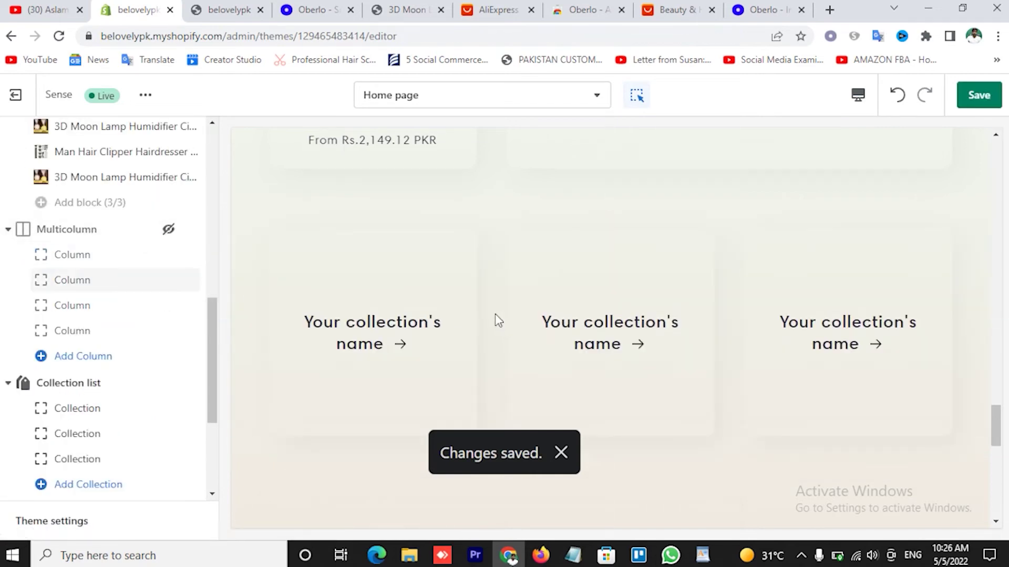
- Assign the Instruments collection to the first Collection block of the Collection list section
{"action": "scroll", "coordinate": [99, 356], "scroll_direction": "down", "scroll_amount": 4}
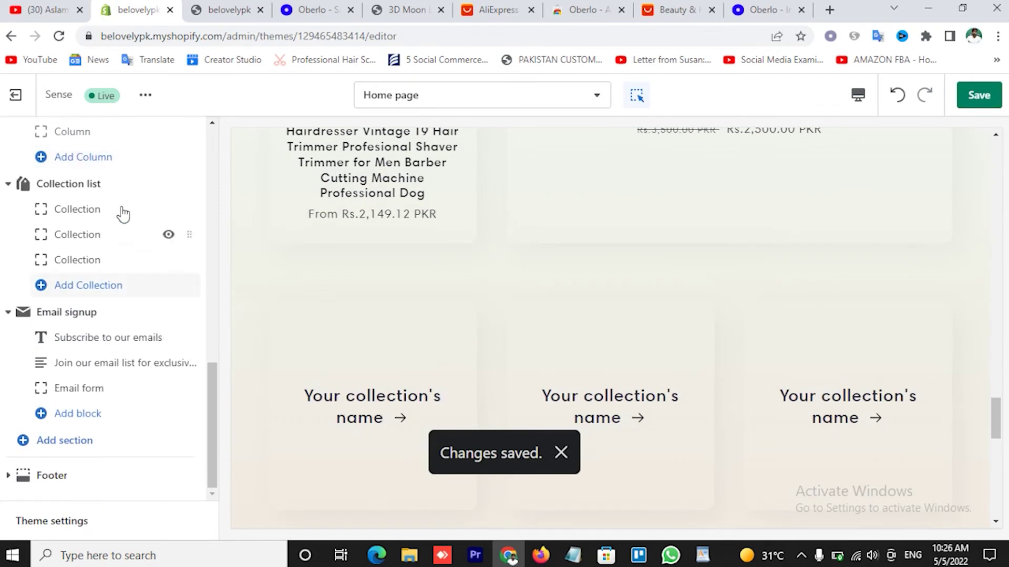
{"action": "left_click", "coordinate": [94, 210]}
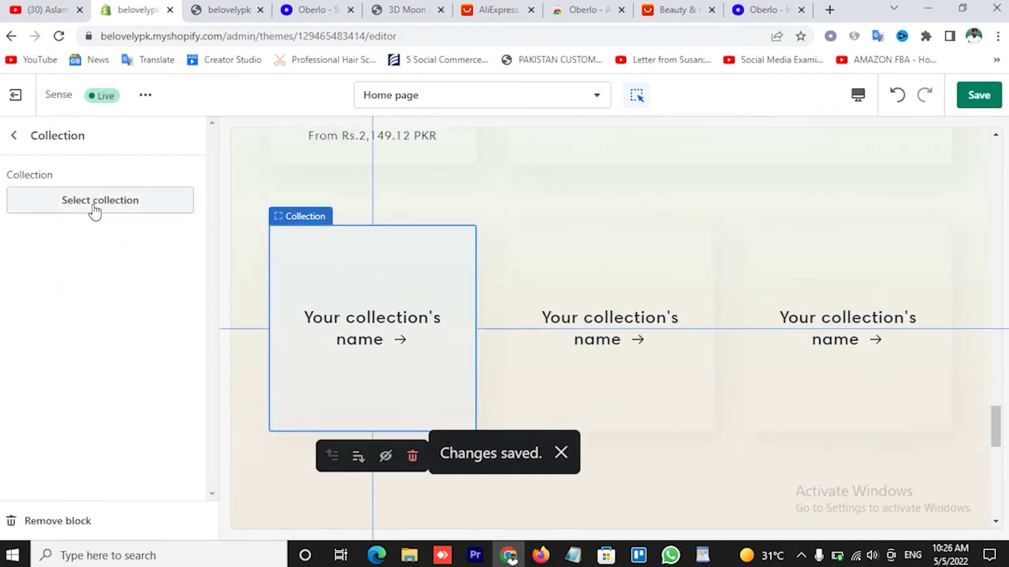
{"action": "left_click", "coordinate": [94, 209]}
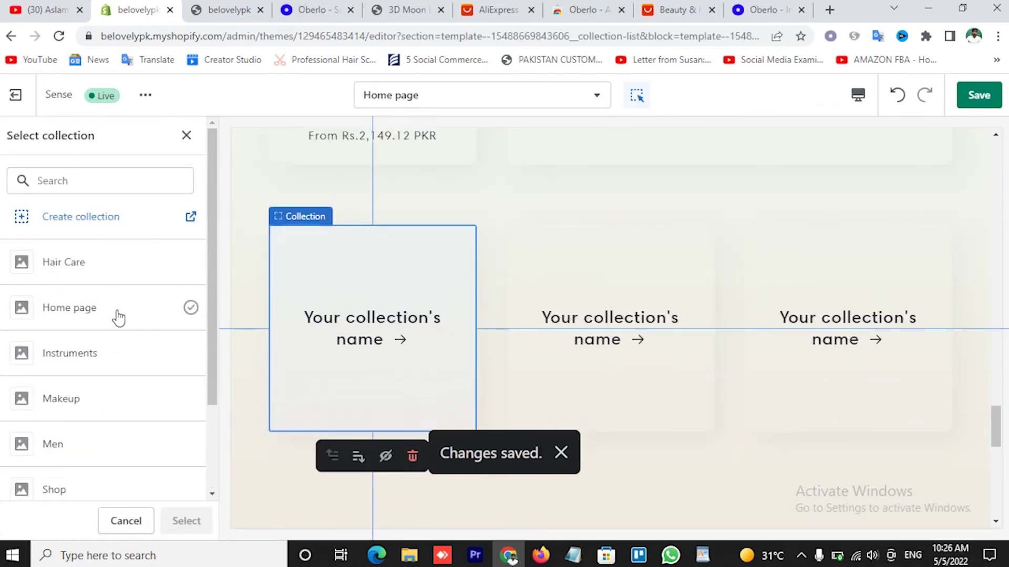
{"action": "left_click", "coordinate": [86, 369]}
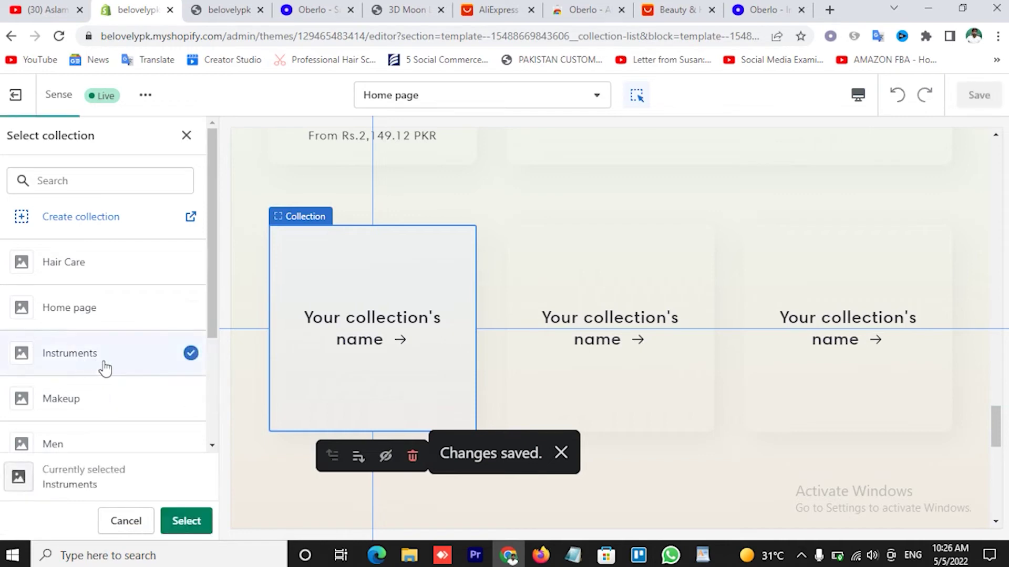
{"action": "left_click", "coordinate": [188, 516]}
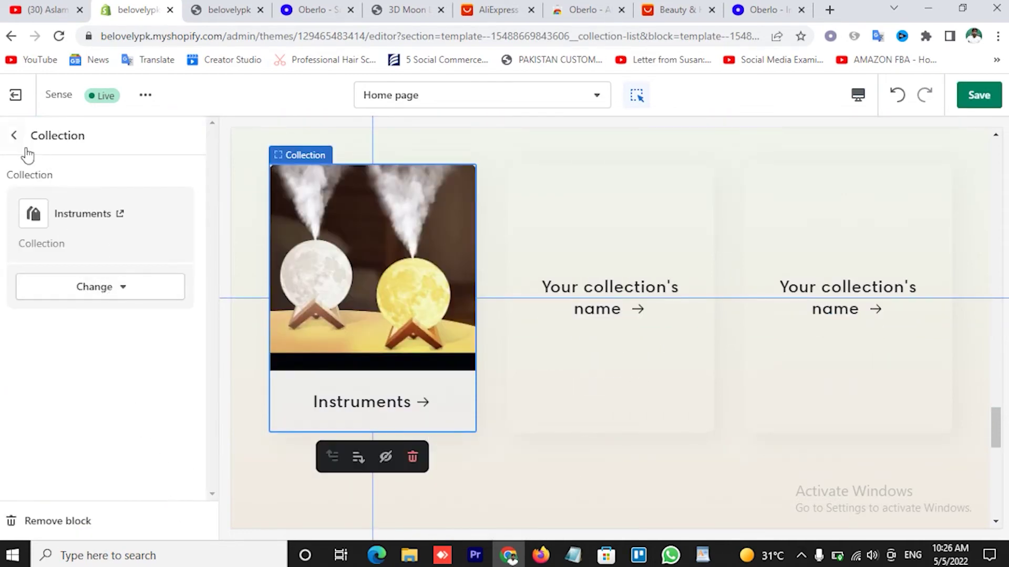
{"action": "left_click", "coordinate": [19, 144]}
{"action": "left_click", "coordinate": [91, 238]}
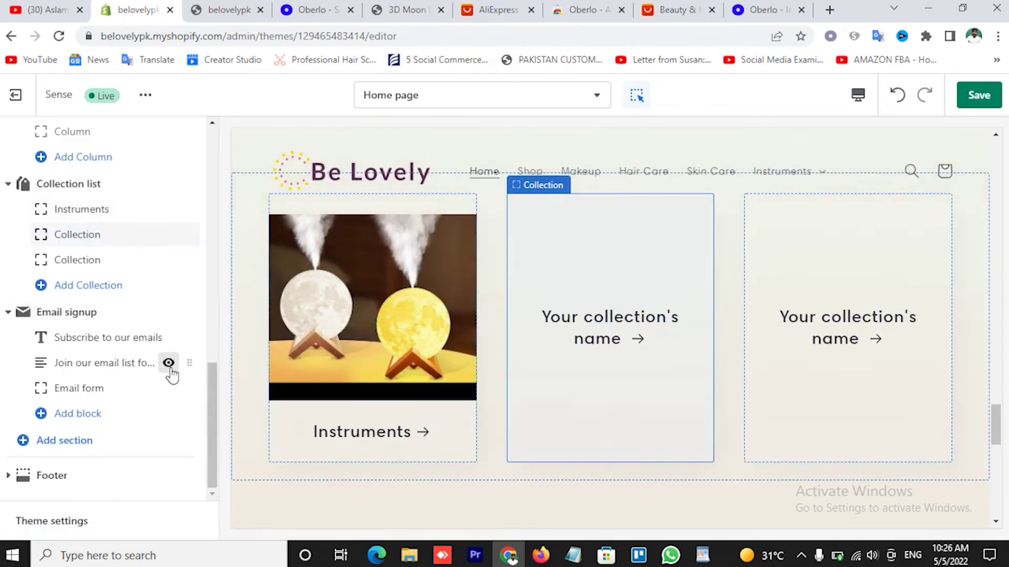
{"action": "left_click", "coordinate": [84, 231]}
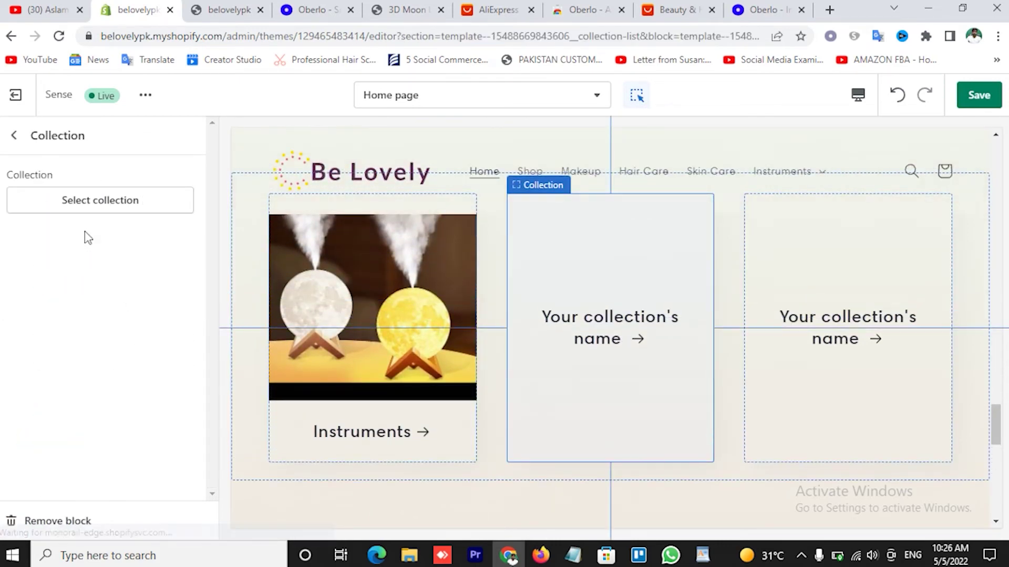
{"action": "left_click", "coordinate": [97, 205]}
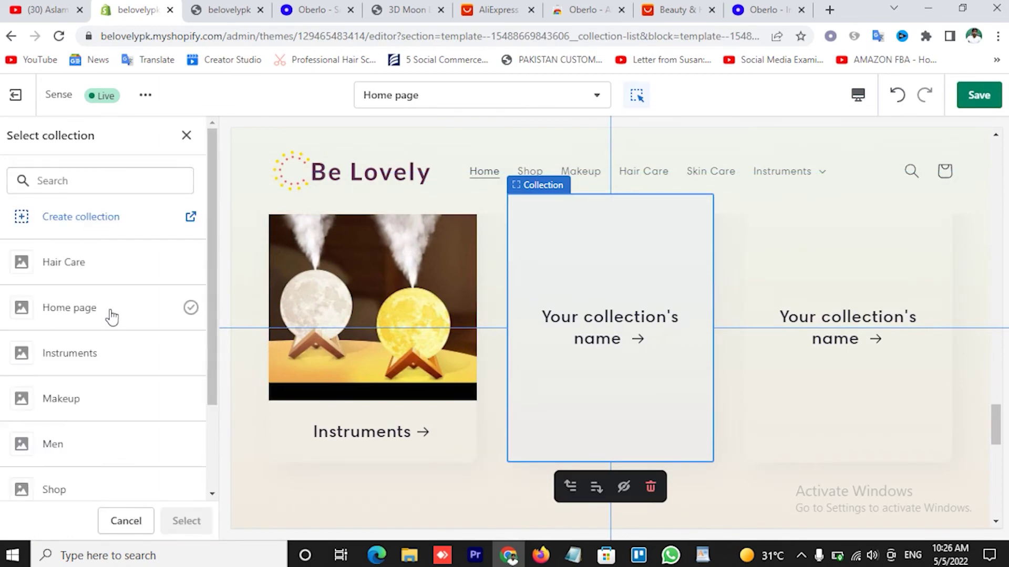
{"action": "scroll", "coordinate": [102, 392], "scroll_direction": "down", "scroll_amount": 1}
{"action": "left_click", "coordinate": [84, 374]}
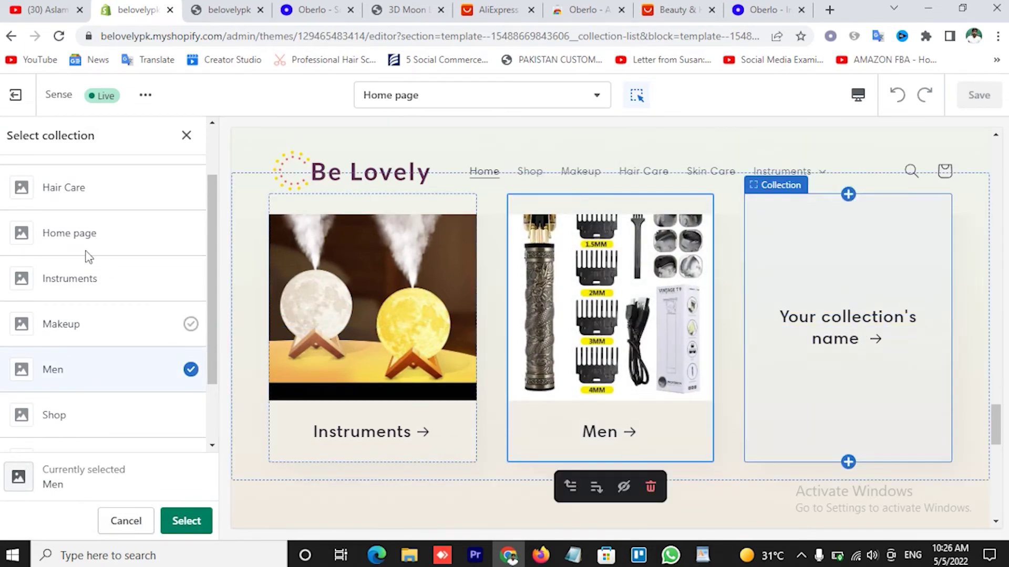
{"action": "left_click", "coordinate": [186, 136]}
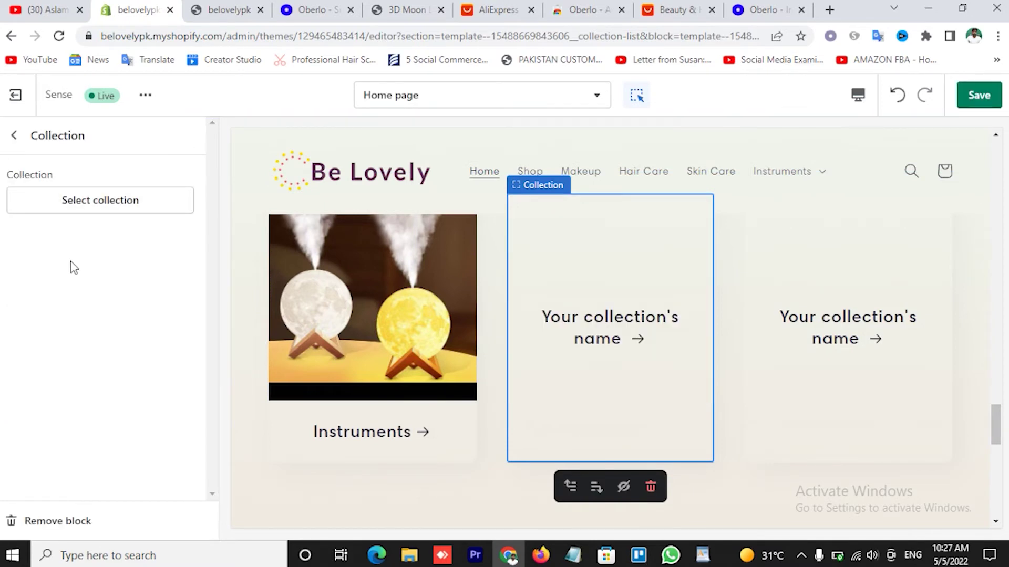
- Leave the Collection block's settings and save the theme
{"action": "left_click", "coordinate": [15, 138]}
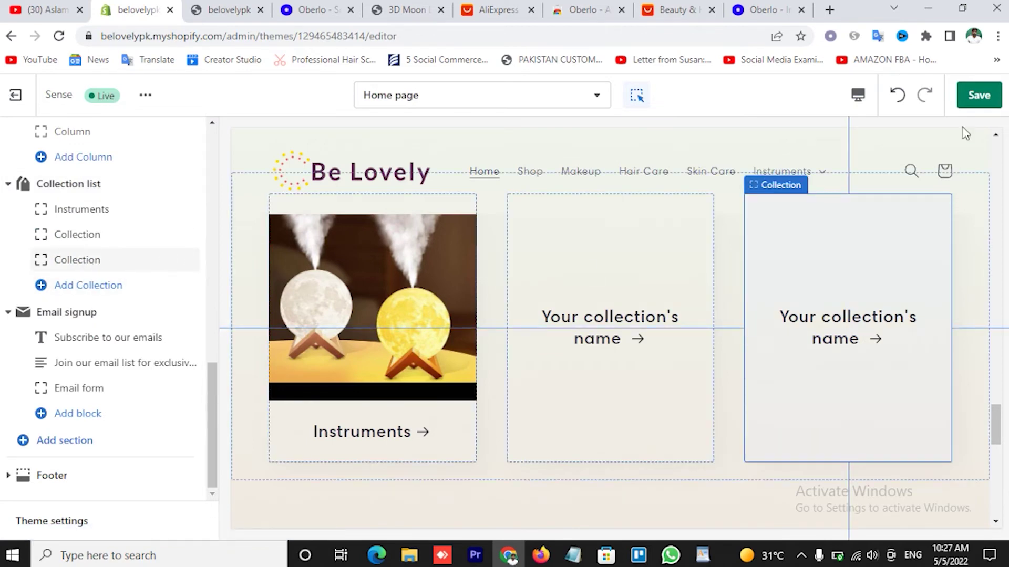
{"action": "left_click", "coordinate": [970, 102]}
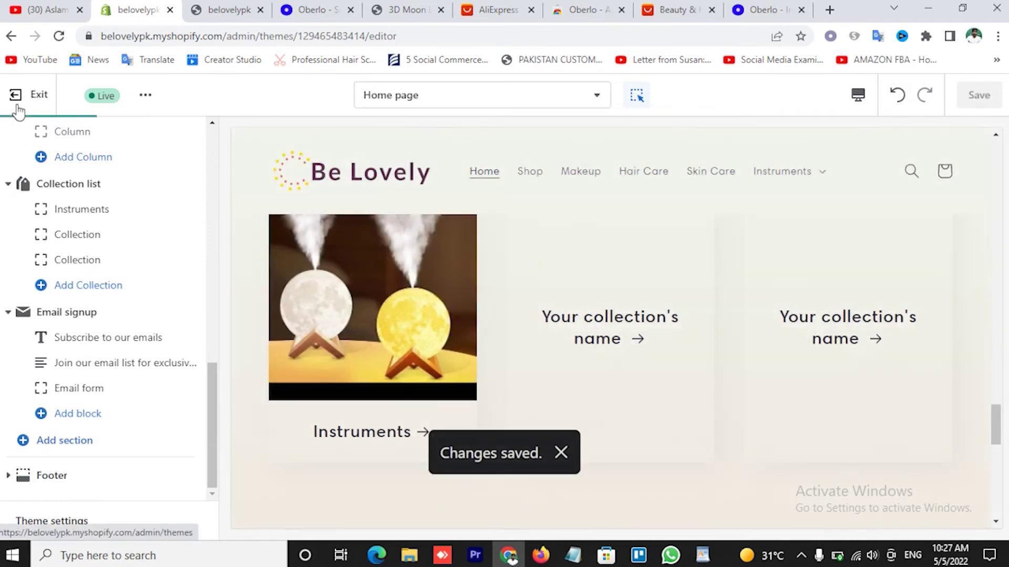
- Reload the live storefront's home page and examine its sections down to the Collection list
{"action": "key", "text": "ctrl+Tab"}
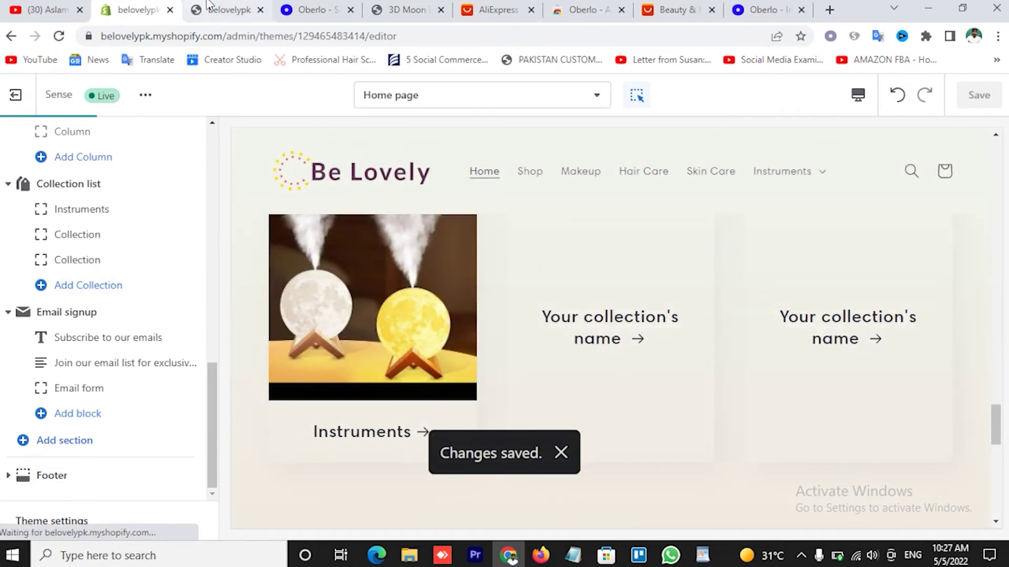
{"action": "left_click", "coordinate": [204, 131]}
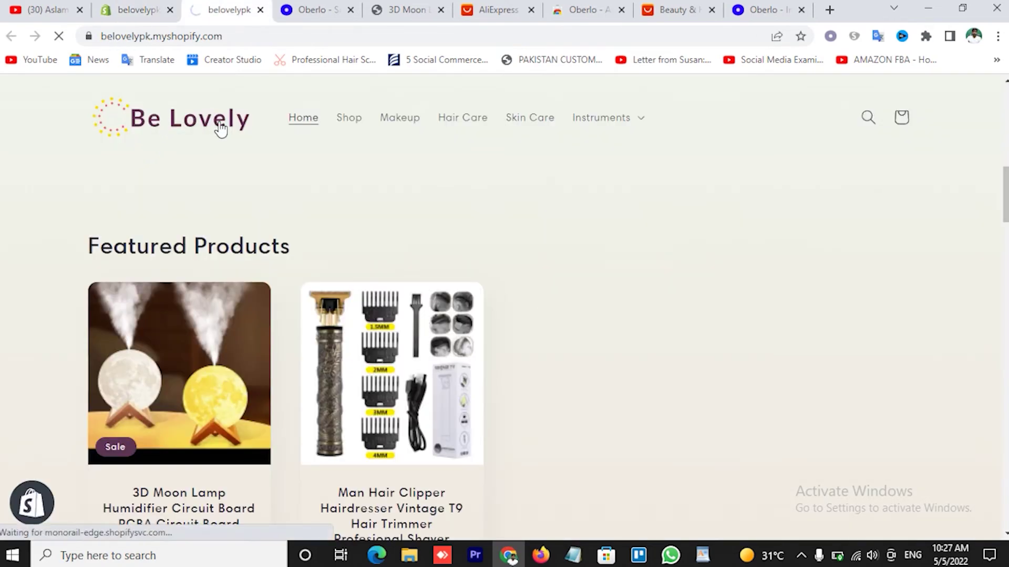
{"action": "scroll", "coordinate": [667, 341], "scroll_direction": "down", "scroll_amount": 15}
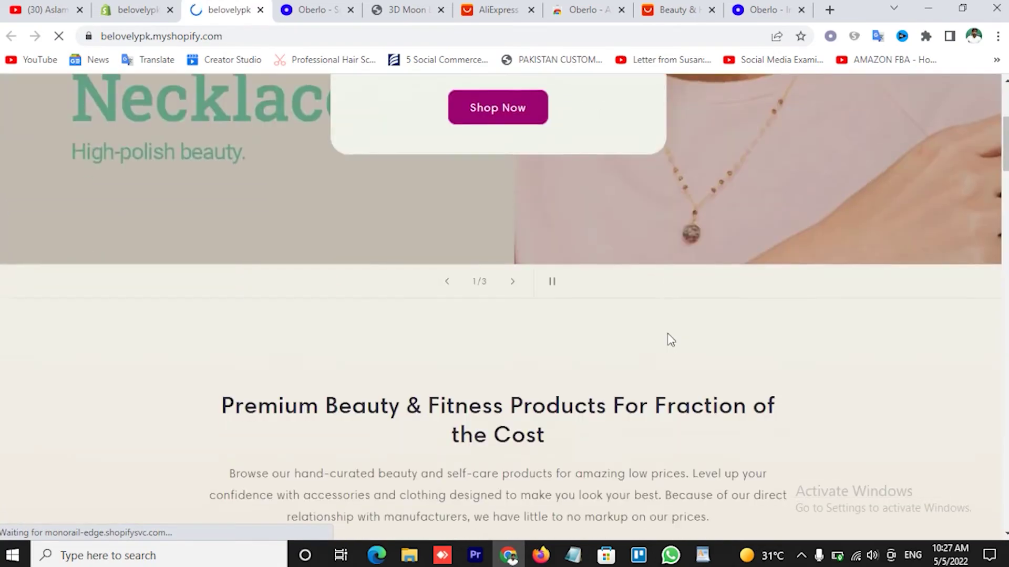
{"action": "scroll", "coordinate": [666, 333], "scroll_direction": "down", "scroll_amount": 15}
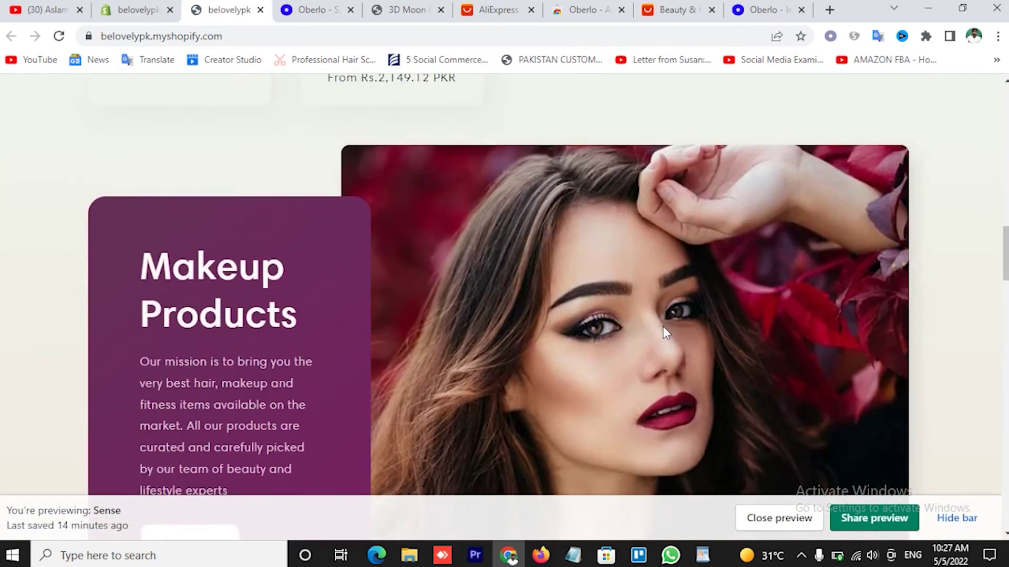
{"action": "scroll", "coordinate": [663, 332], "scroll_direction": "down", "scroll_amount": 9}
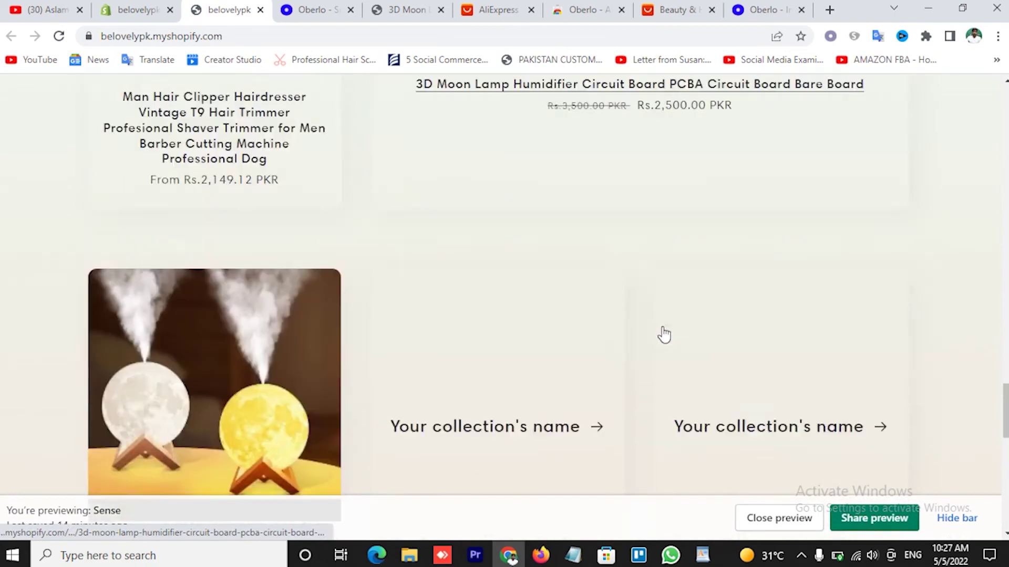
{"action": "scroll", "coordinate": [658, 332], "scroll_direction": "up", "scroll_amount": 3}
{"action": "scroll", "coordinate": [656, 332], "scroll_direction": "up", "scroll_amount": 6}
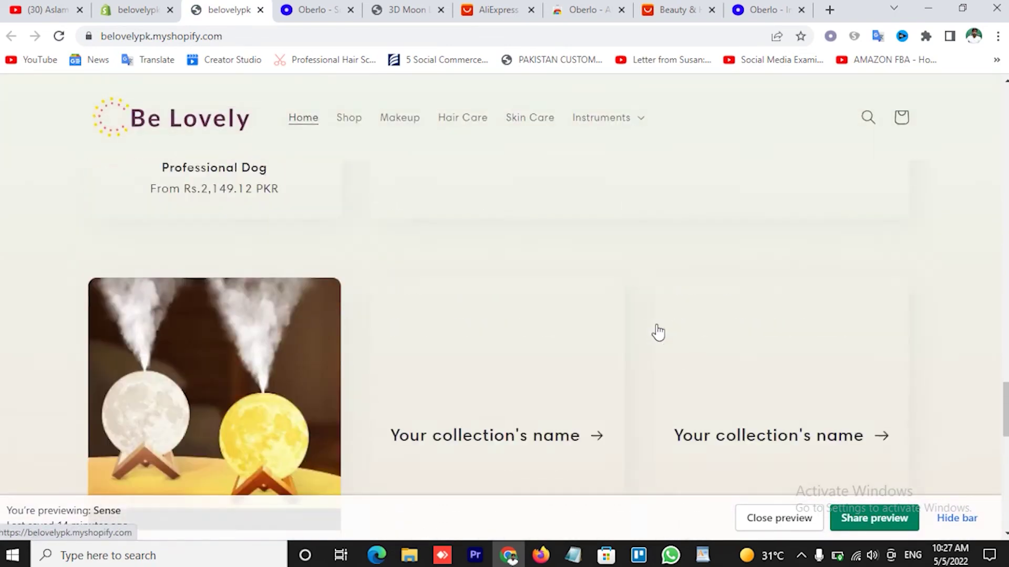
{"action": "scroll", "coordinate": [642, 329], "scroll_direction": "down", "scroll_amount": 4}
{"action": "scroll", "coordinate": [546, 326], "scroll_direction": "down", "scroll_amount": 1}
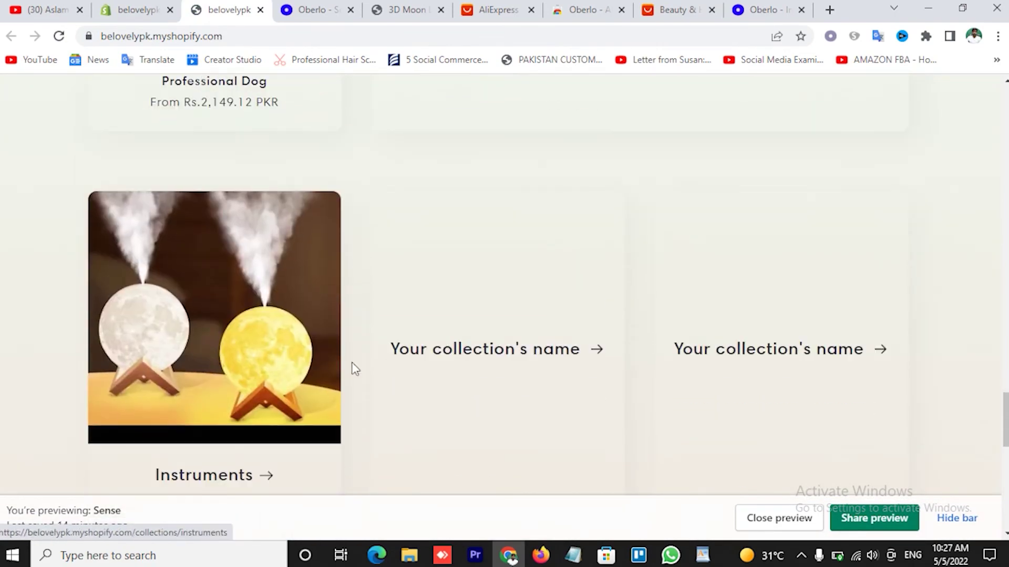
{"action": "scroll", "coordinate": [553, 360], "scroll_direction": "down", "scroll_amount": 1}
{"action": "scroll", "coordinate": [556, 364], "scroll_direction": "up", "scroll_amount": 1}
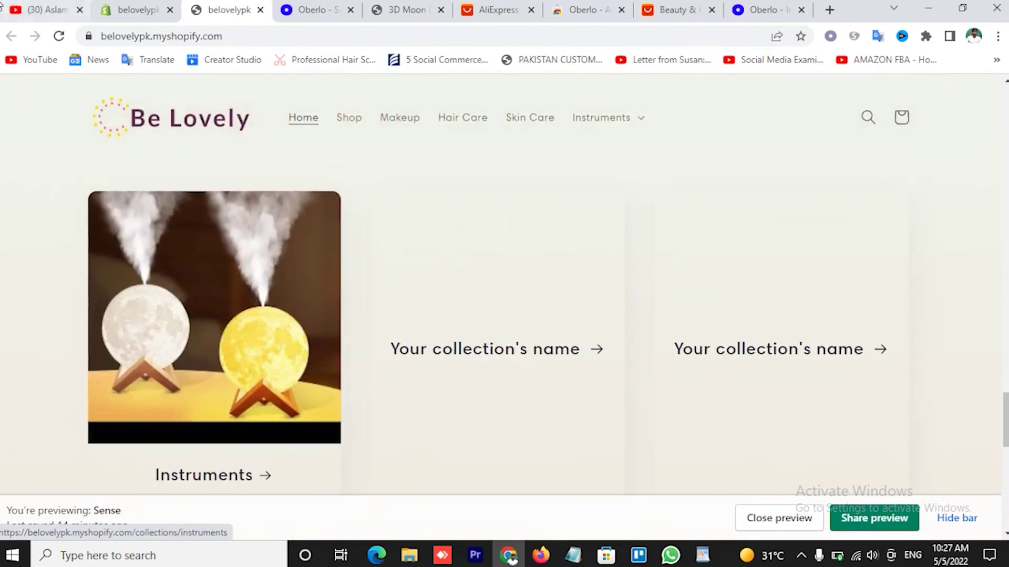
- Return to the theme editor, assign the Men collection to the Collection list's second Collection block, and save the theme
{"action": "left_click", "coordinate": [132, 10]}
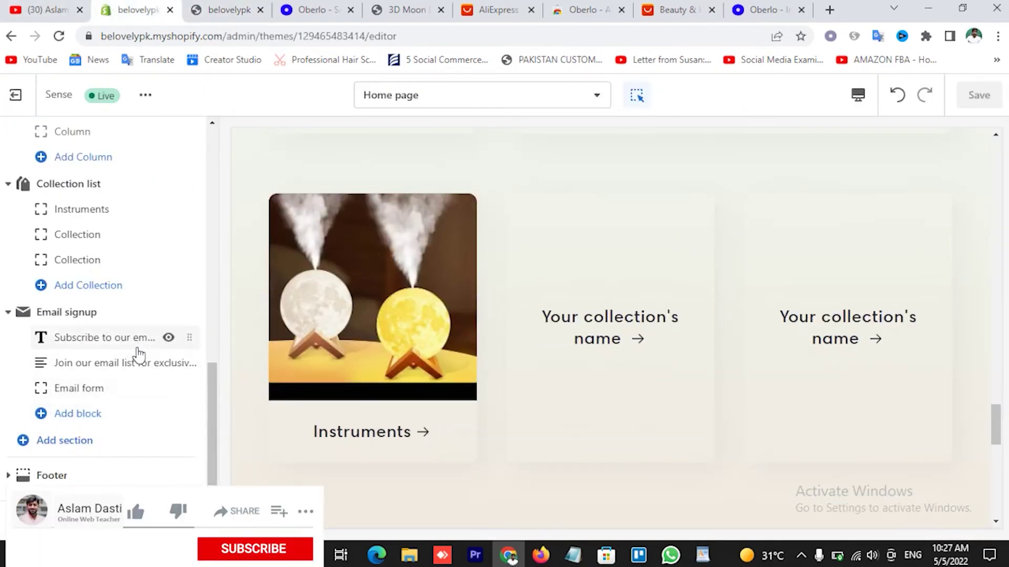
{"action": "left_click", "coordinate": [76, 243]}
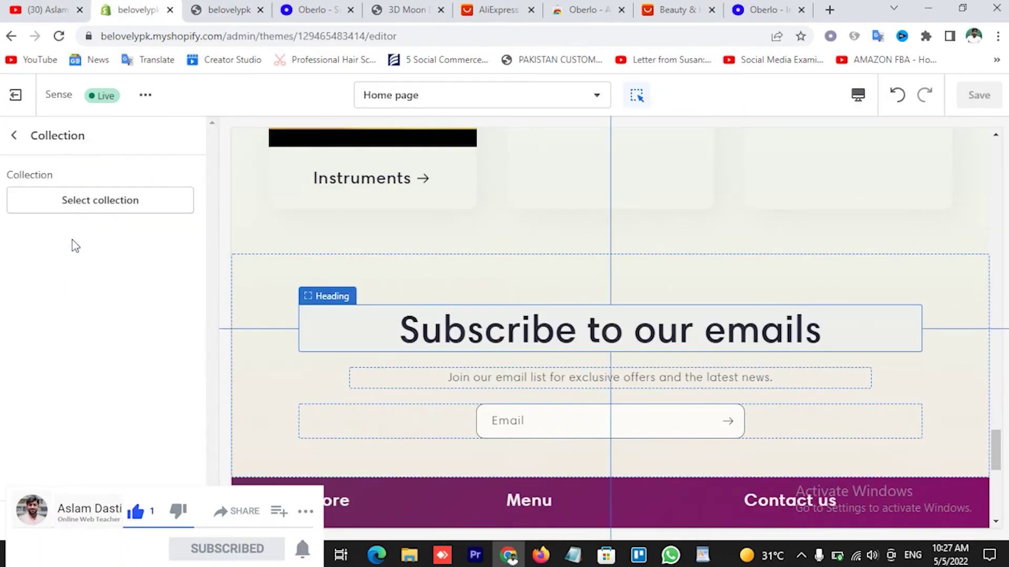
{"action": "left_click", "coordinate": [98, 198]}
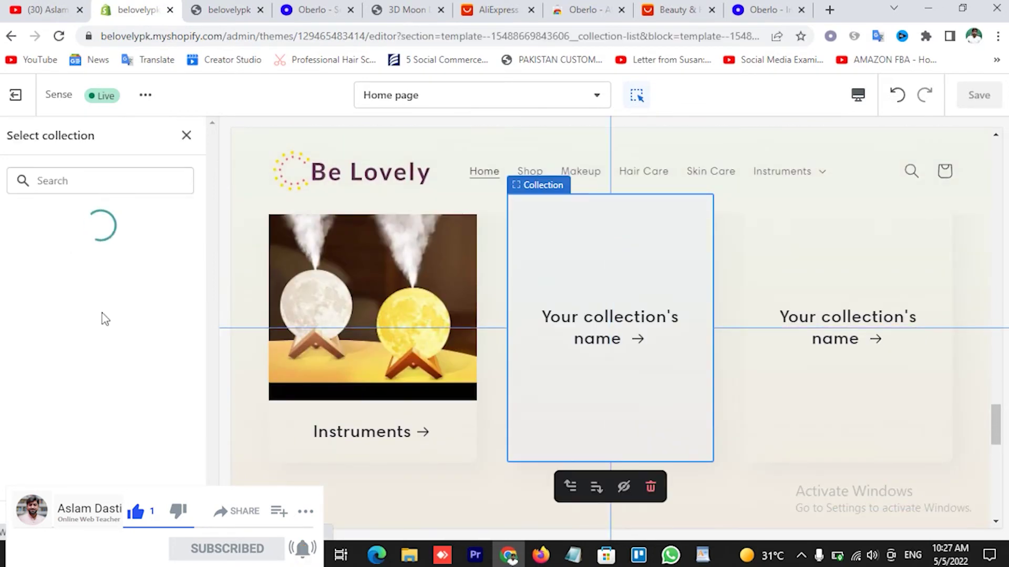
{"action": "left_click", "coordinate": [74, 446]}
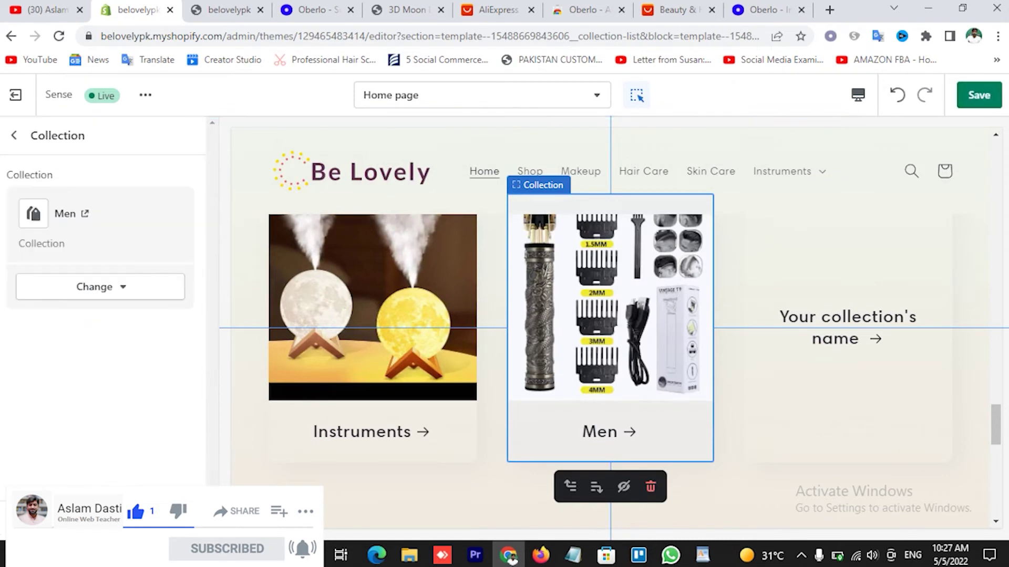
{"action": "left_click", "coordinate": [978, 95]}
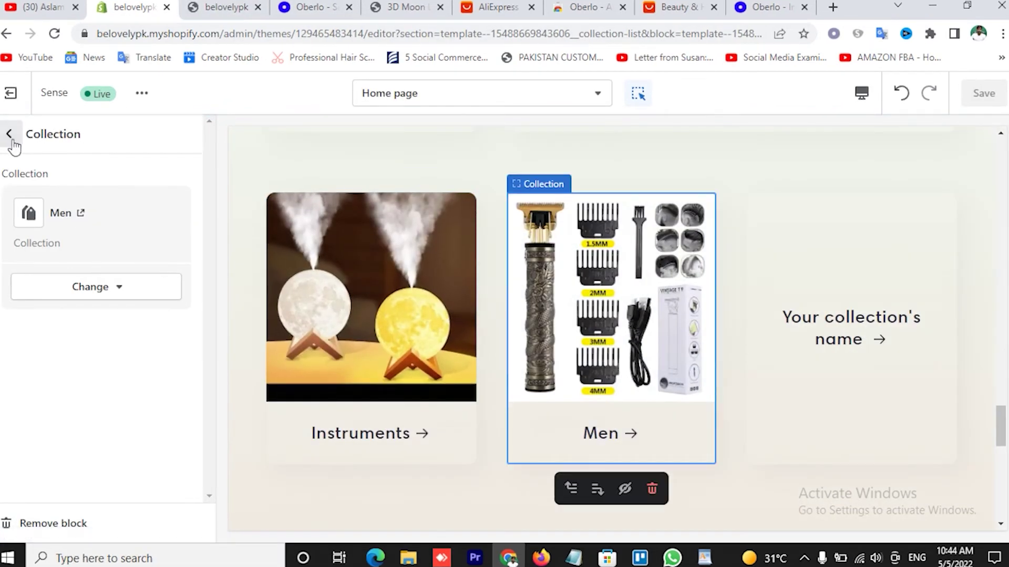
- Assign the Skin Care collection to the third Collection block of the Collection list section and save the theme
{"action": "left_click", "coordinate": [14, 135]}
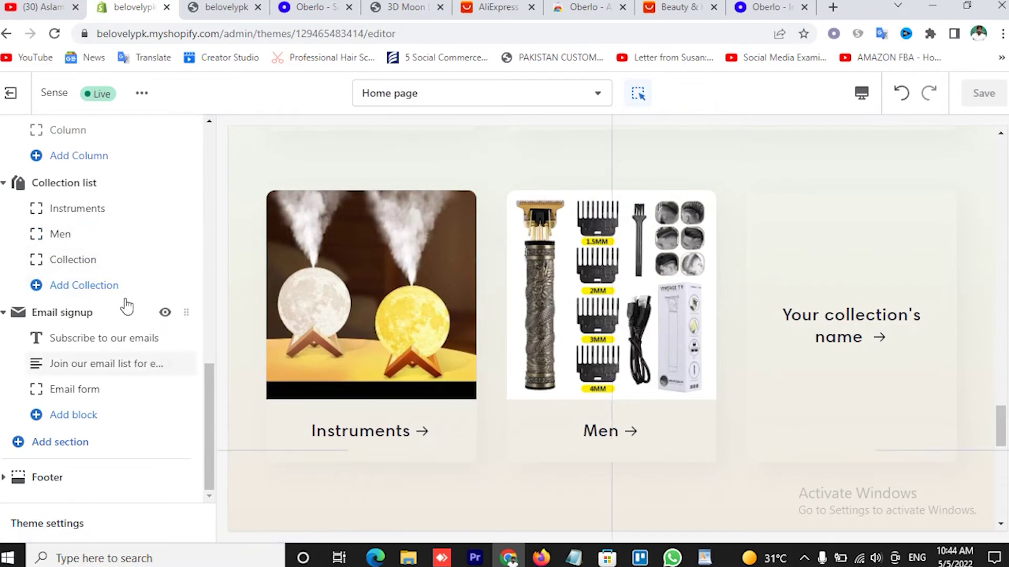
{"action": "left_click", "coordinate": [79, 263]}
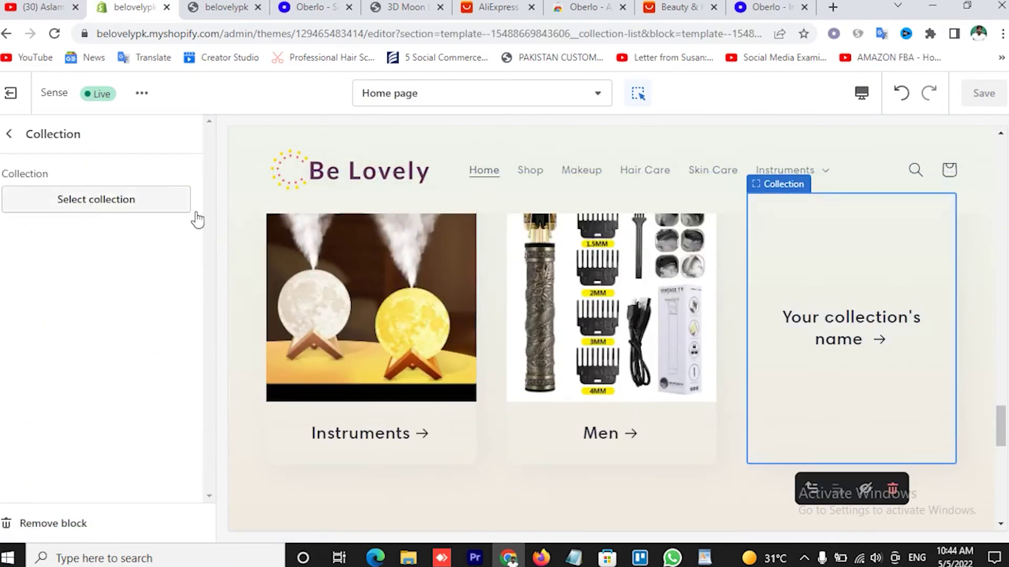
{"action": "left_click", "coordinate": [112, 205]}
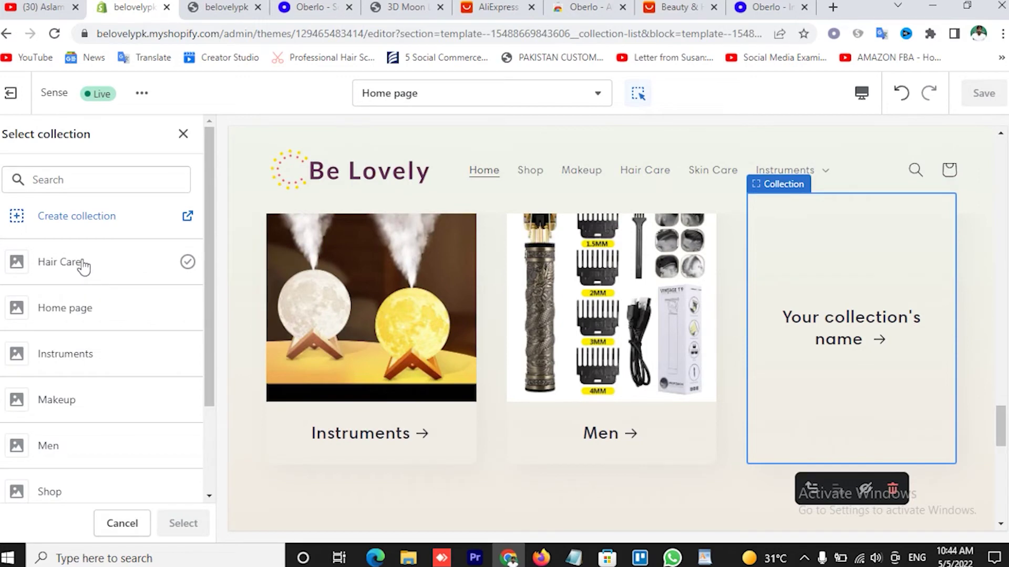
{"action": "scroll", "coordinate": [127, 345], "scroll_direction": "down", "scroll_amount": 2}
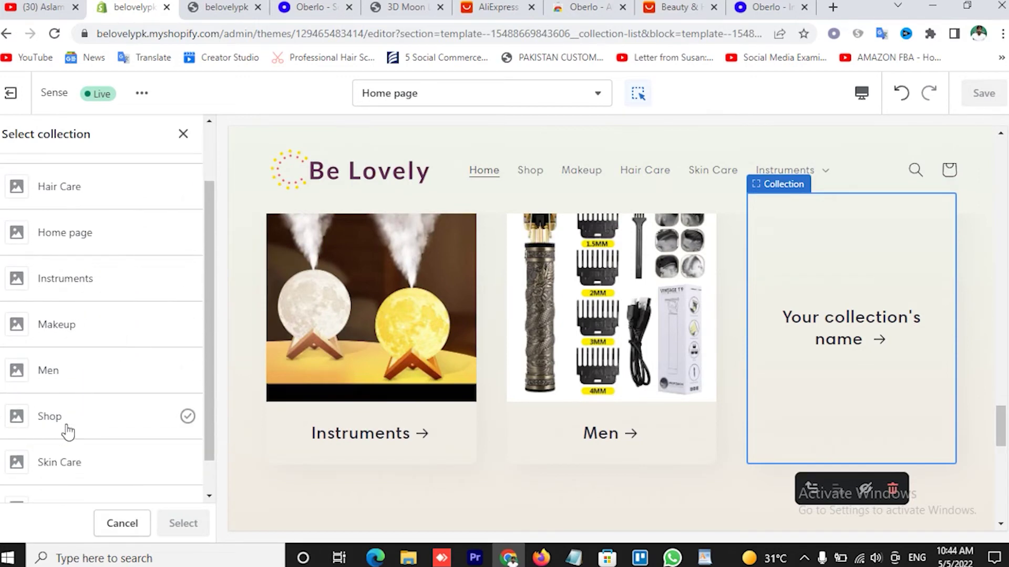
{"action": "left_click", "coordinate": [69, 471]}
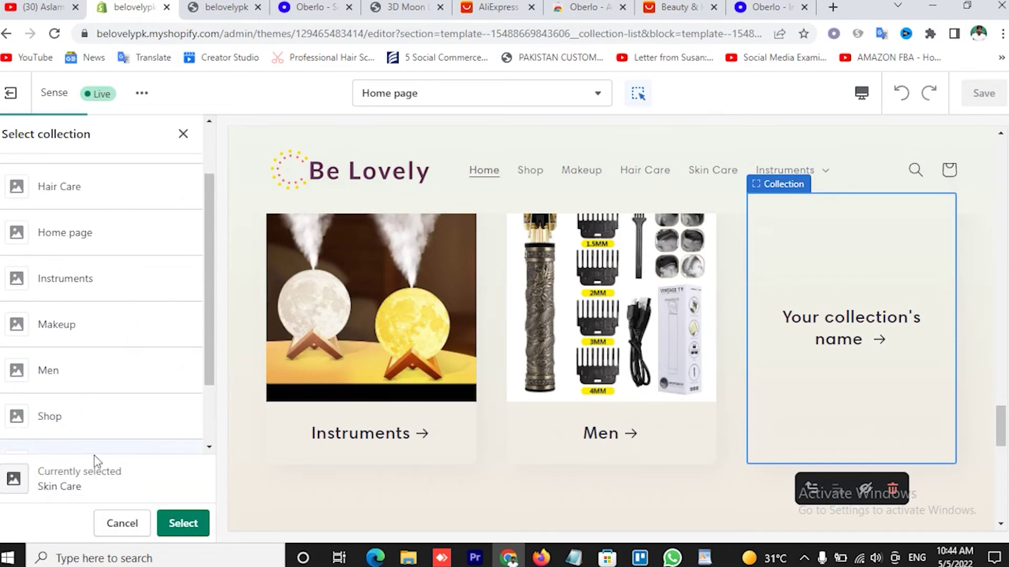
{"action": "left_click", "coordinate": [184, 523]}
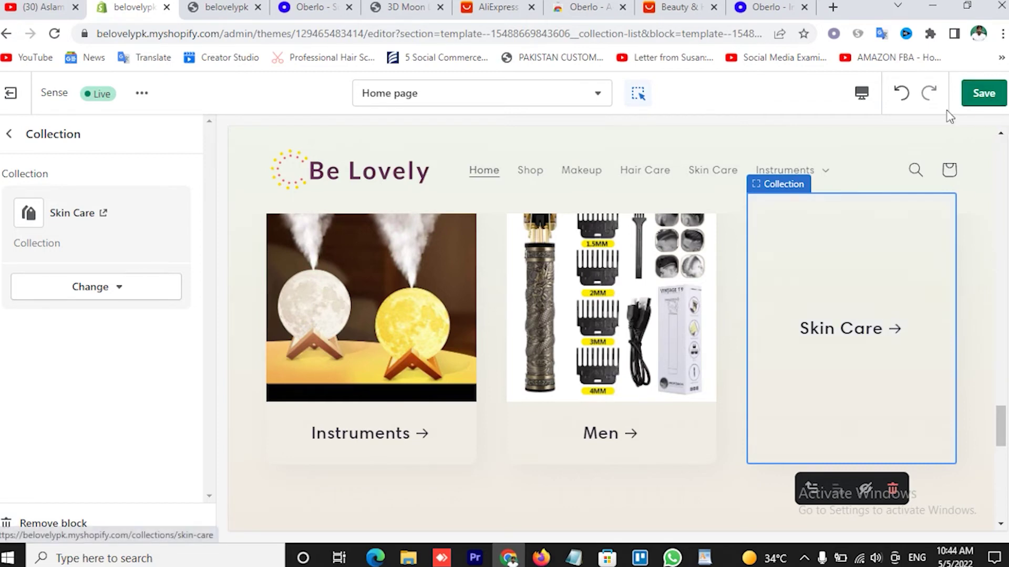
{"action": "left_click", "coordinate": [984, 94]}
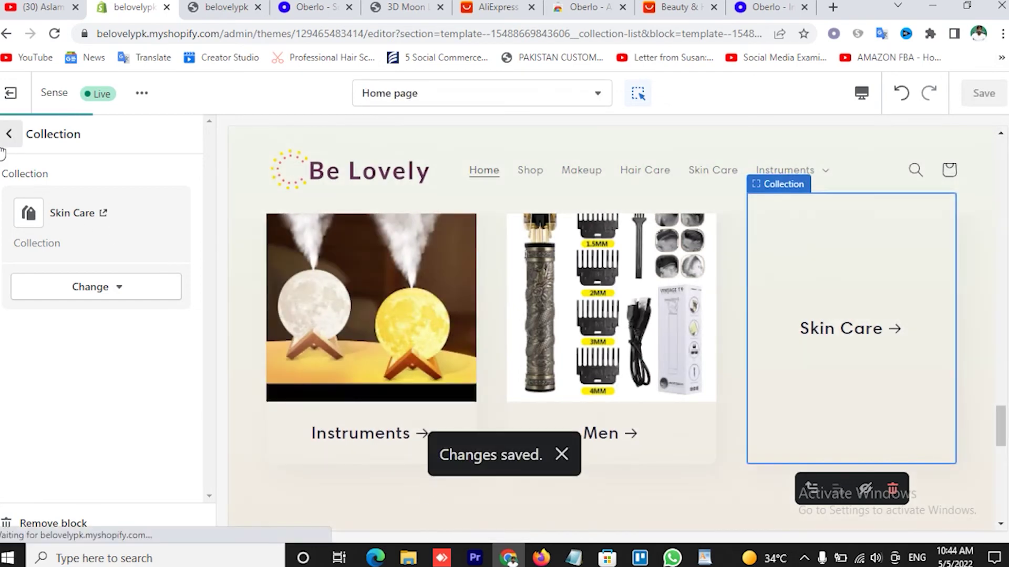
{"action": "left_click", "coordinate": [8, 135]}
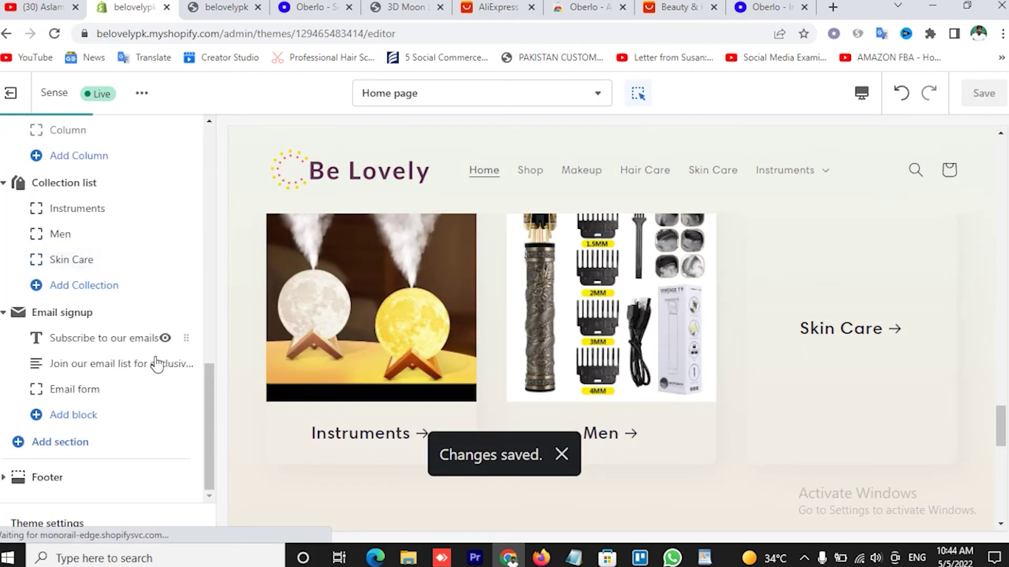
- Review the home page preview, from the Email signup up through the Collage and Featured Products and back down to the Collection list
{"action": "mouse_move", "coordinate": [113, 369]}
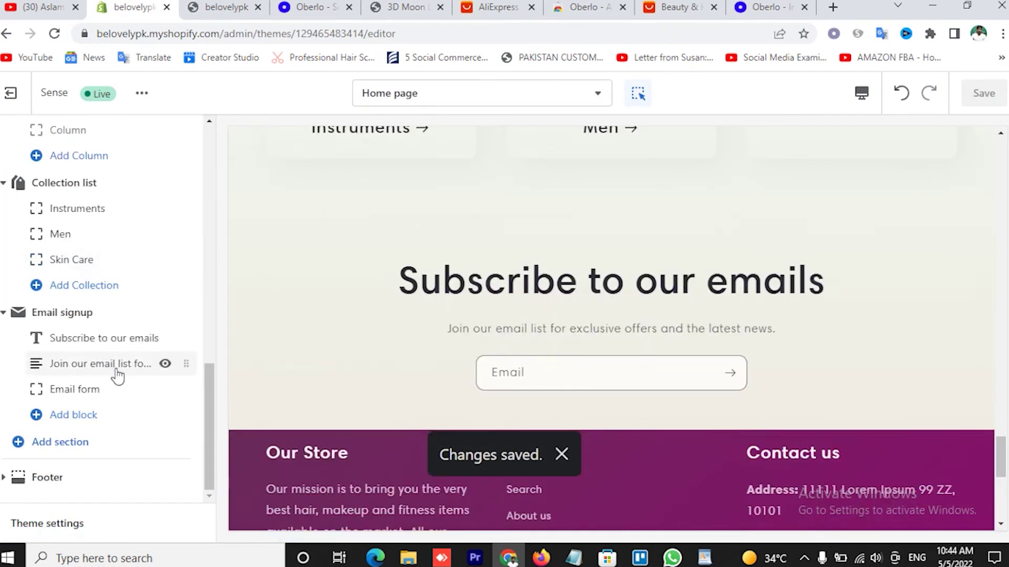
{"action": "scroll", "coordinate": [389, 342], "scroll_direction": "up", "scroll_amount": 10}
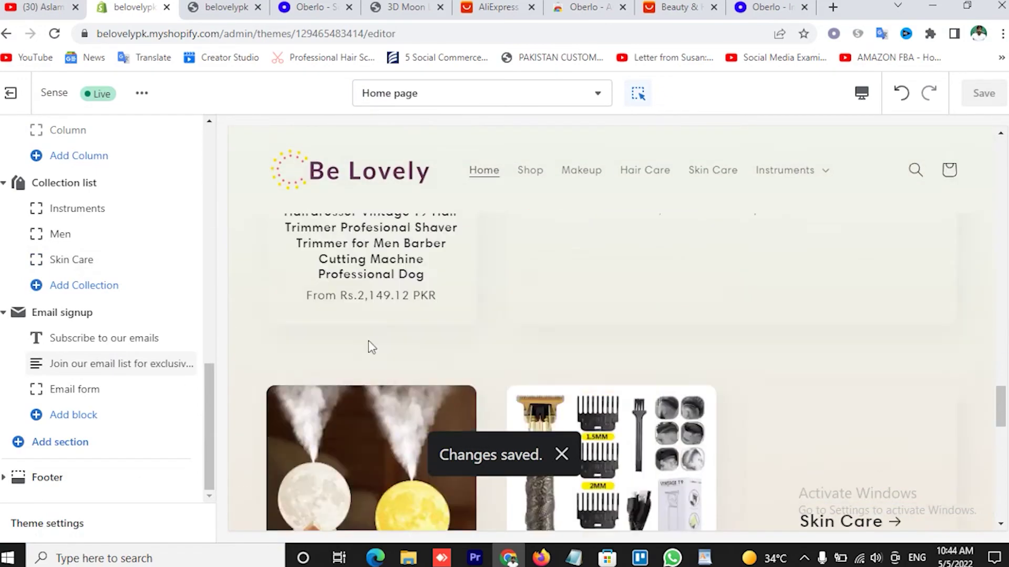
{"action": "scroll", "coordinate": [395, 347], "scroll_direction": "up", "scroll_amount": 8}
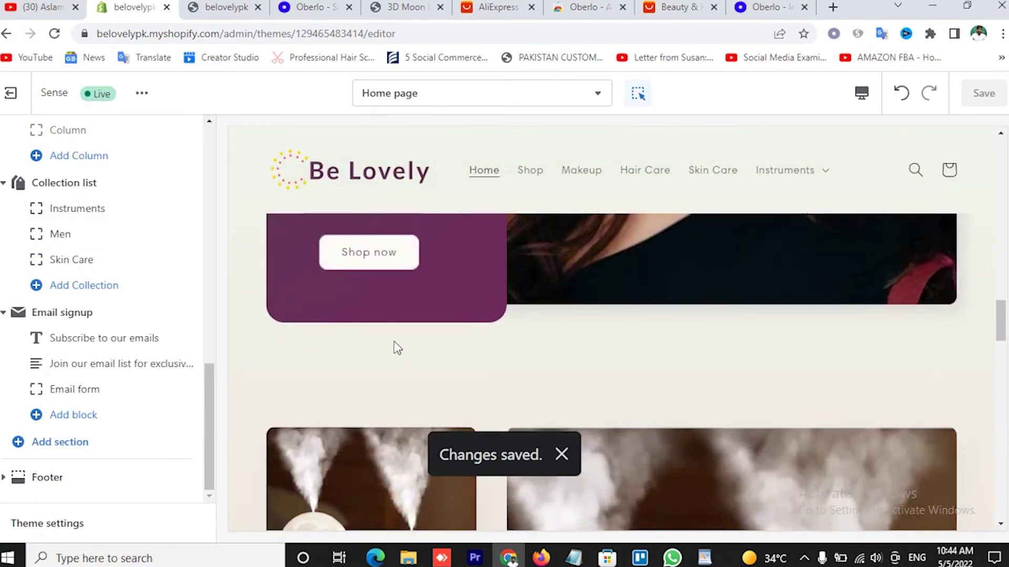
{"action": "scroll", "coordinate": [488, 333], "scroll_direction": "up", "scroll_amount": 10}
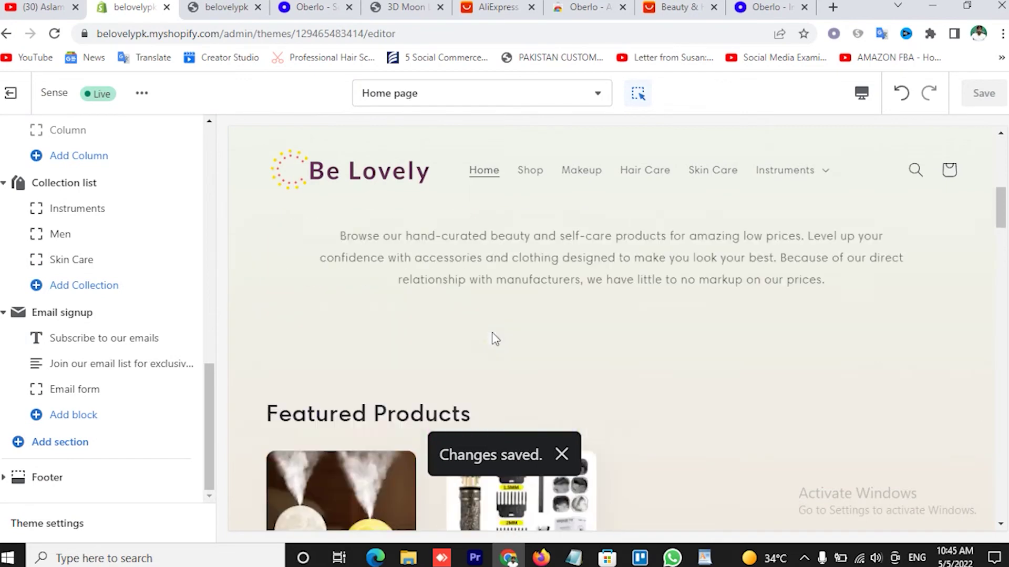
{"action": "scroll", "coordinate": [492, 334], "scroll_direction": "up", "scroll_amount": 2}
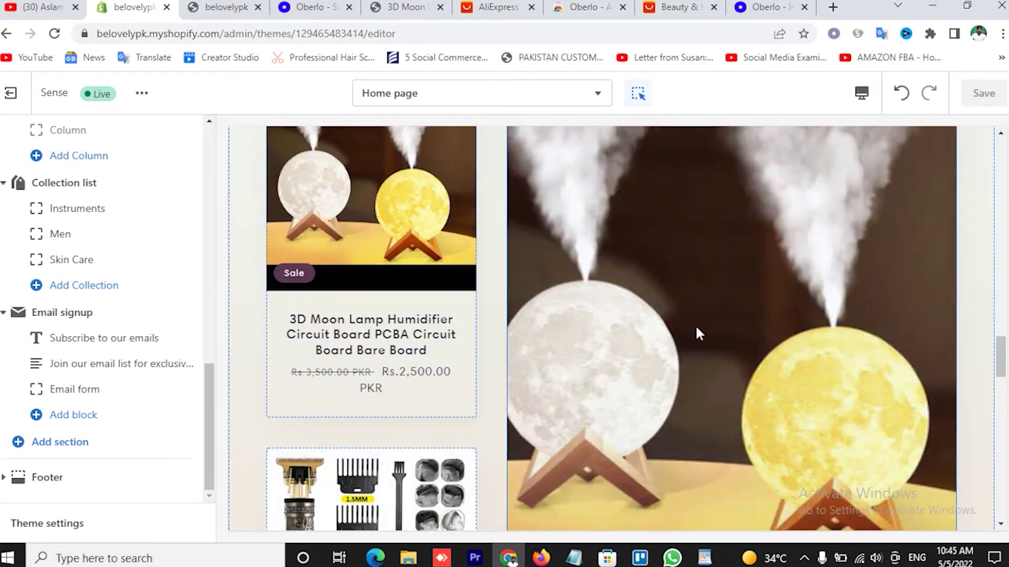
{"action": "scroll", "coordinate": [695, 324], "scroll_direction": "down", "scroll_amount": 3}
{"action": "scroll", "coordinate": [639, 315], "scroll_direction": "up", "scroll_amount": 3}
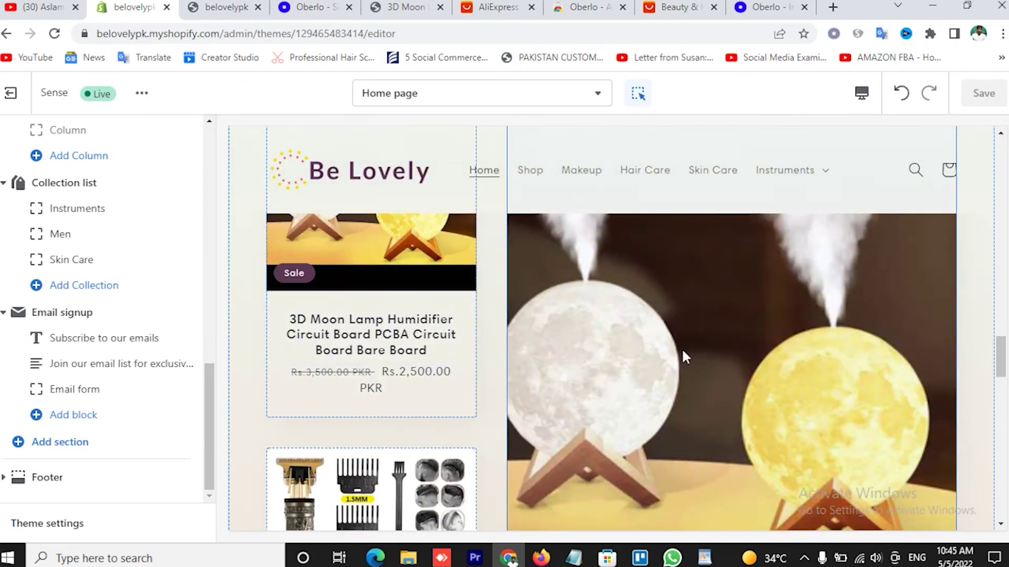
{"action": "scroll", "coordinate": [635, 356], "scroll_direction": "down", "scroll_amount": 5}
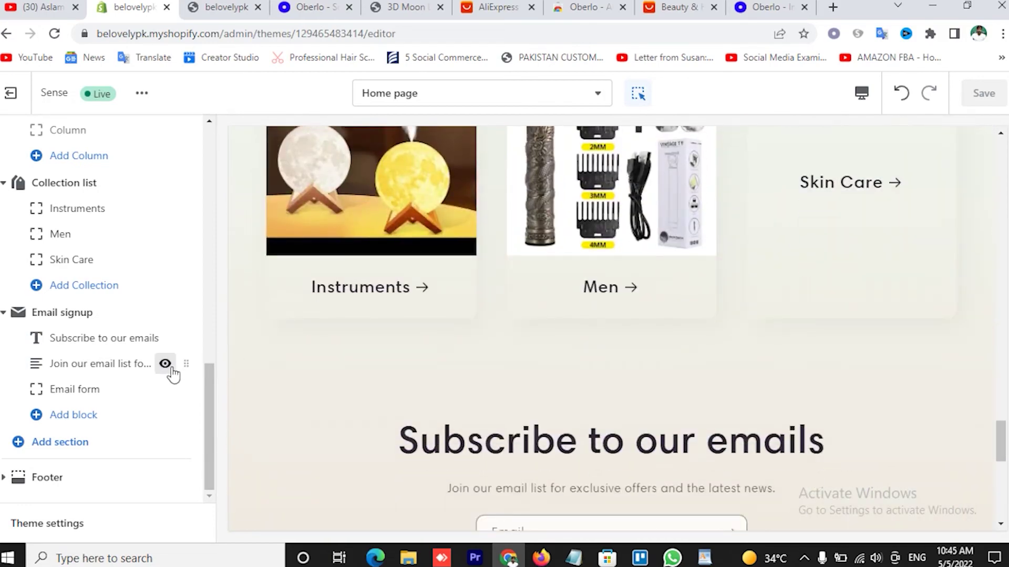
- Switch to the storefront, reload its home page through the store logo, and hide the theme preview bar
{"action": "left_click", "coordinate": [221, 7]}
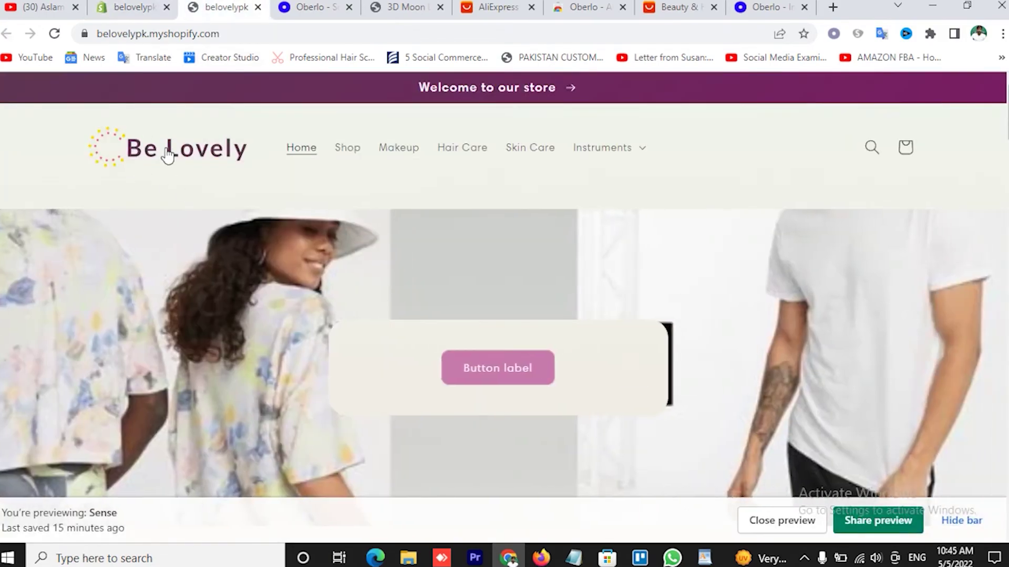
{"action": "left_click", "coordinate": [164, 152]}
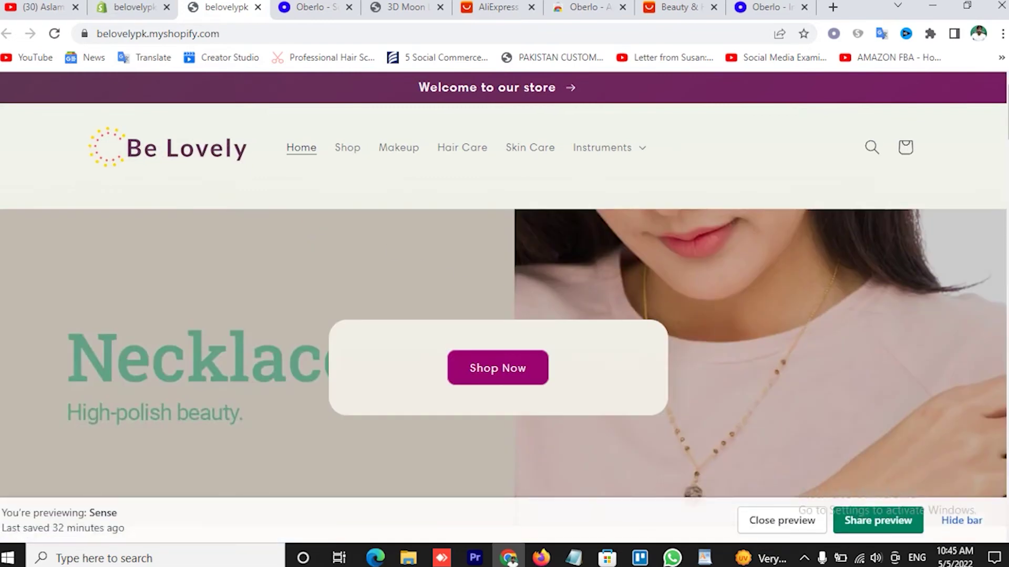
{"action": "left_click", "coordinate": [961, 522]}
{"action": "scroll", "coordinate": [745, 431], "scroll_direction": "down", "scroll_amount": 7}
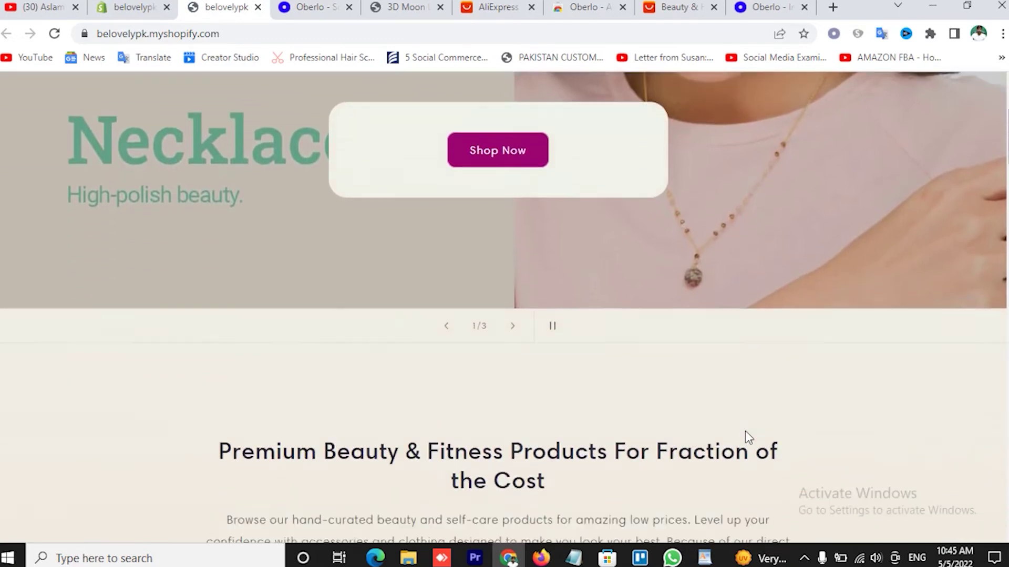
{"action": "scroll", "coordinate": [729, 423], "scroll_direction": "up", "scroll_amount": 7}
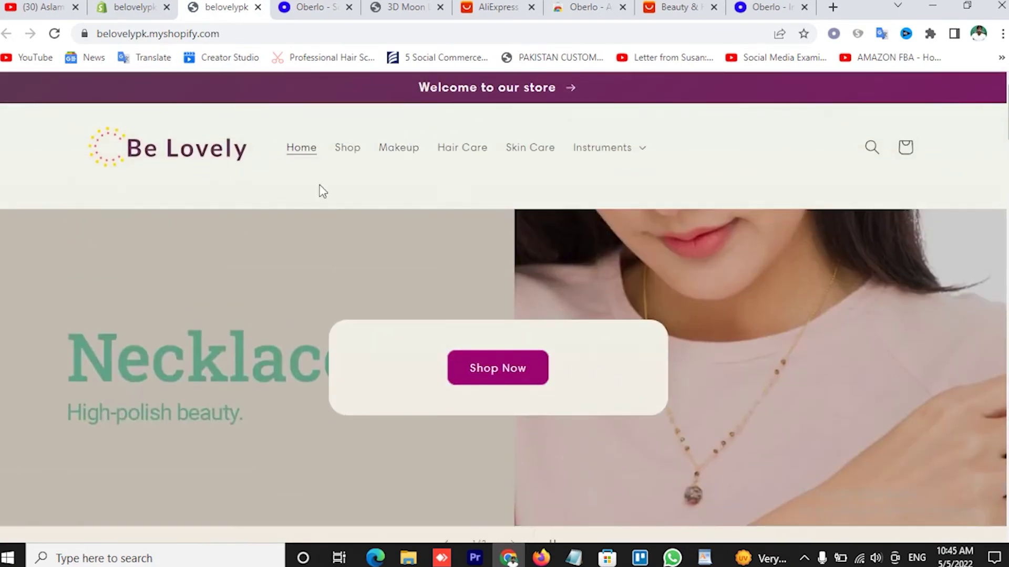
- Examine the storefront home page from the slideshow through Featured Products, Makeup Products and the collage down to the footer
{"action": "scroll", "coordinate": [605, 235], "scroll_direction": "down", "scroll_amount": 7}
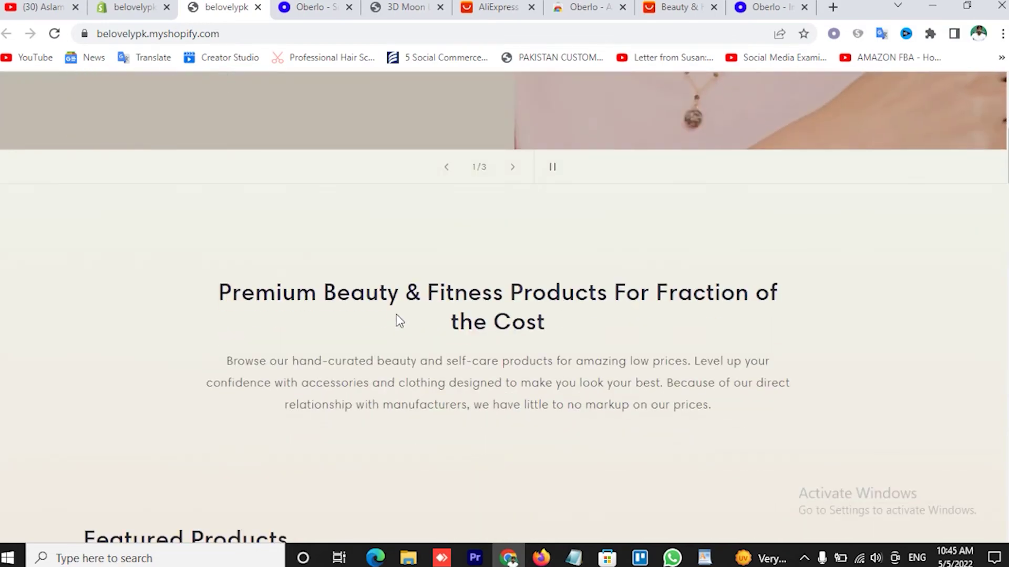
{"action": "scroll", "coordinate": [396, 315], "scroll_direction": "down", "scroll_amount": 8}
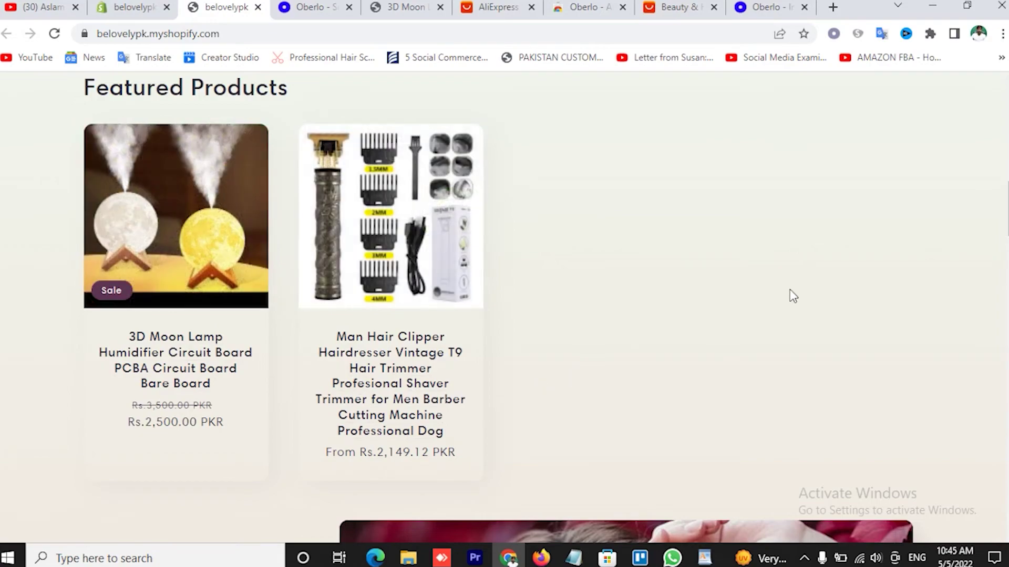
{"action": "scroll", "coordinate": [790, 291], "scroll_direction": "down", "scroll_amount": 8}
{"action": "scroll", "coordinate": [556, 241], "scroll_direction": "down", "scroll_amount": 2}
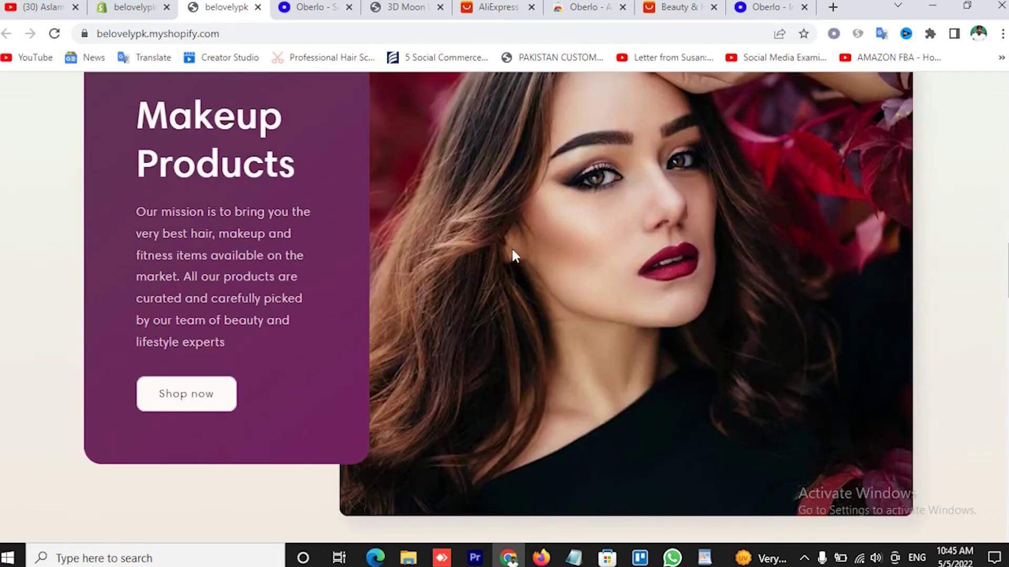
{"action": "scroll", "coordinate": [485, 278], "scroll_direction": "down", "scroll_amount": 15}
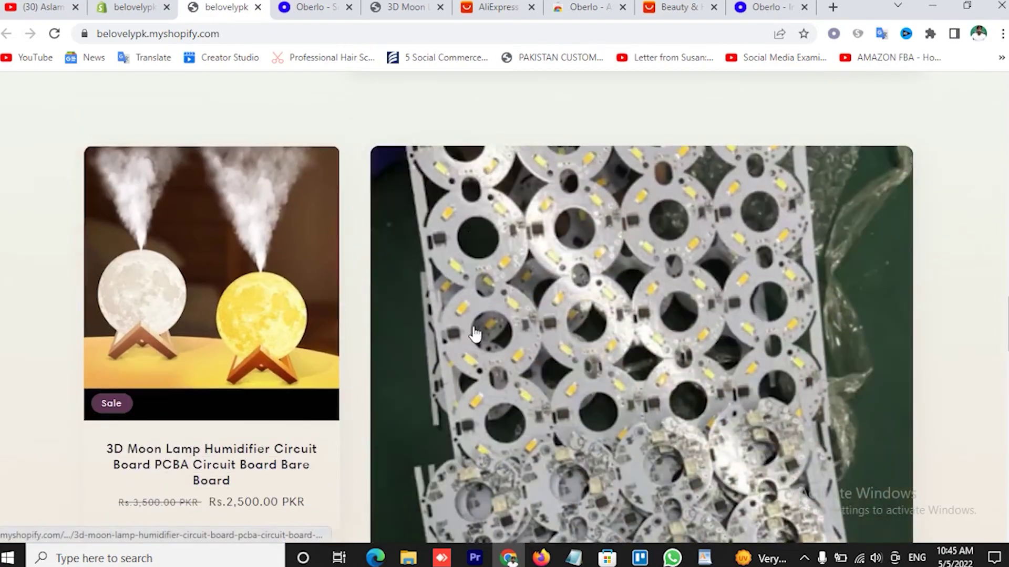
{"action": "scroll", "coordinate": [474, 332], "scroll_direction": "down", "scroll_amount": 10}
{"action": "scroll", "coordinate": [757, 348], "scroll_direction": "down", "scroll_amount": 6}
{"action": "scroll", "coordinate": [756, 174], "scroll_direction": "up", "scroll_amount": 6}
{"action": "scroll", "coordinate": [612, 441], "scroll_direction": "down", "scroll_amount": 8}
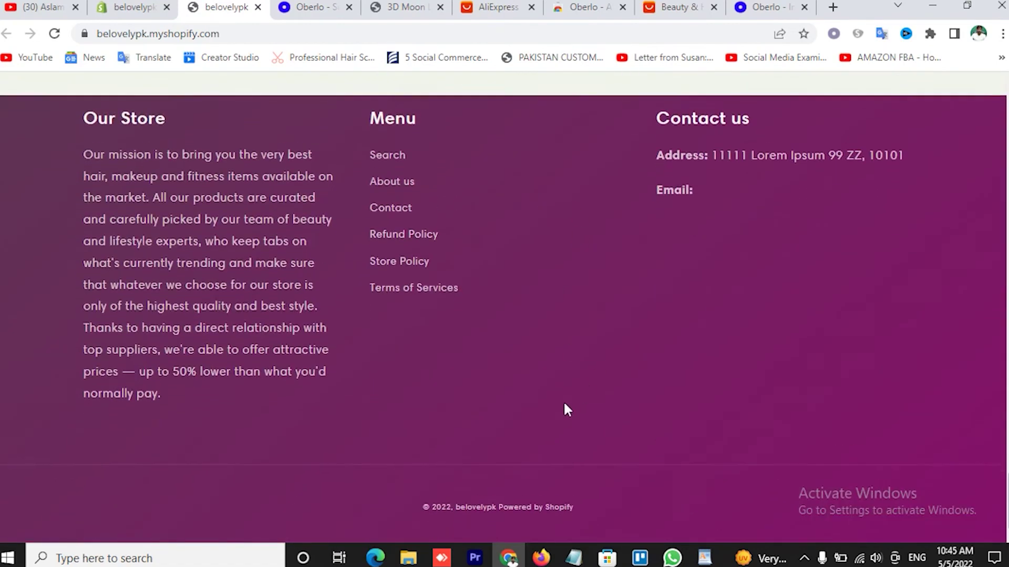
{"action": "scroll", "coordinate": [562, 403], "scroll_direction": "up", "scroll_amount": 10}
{"action": "scroll", "coordinate": [562, 403], "scroll_direction": "up", "scroll_amount": 15}
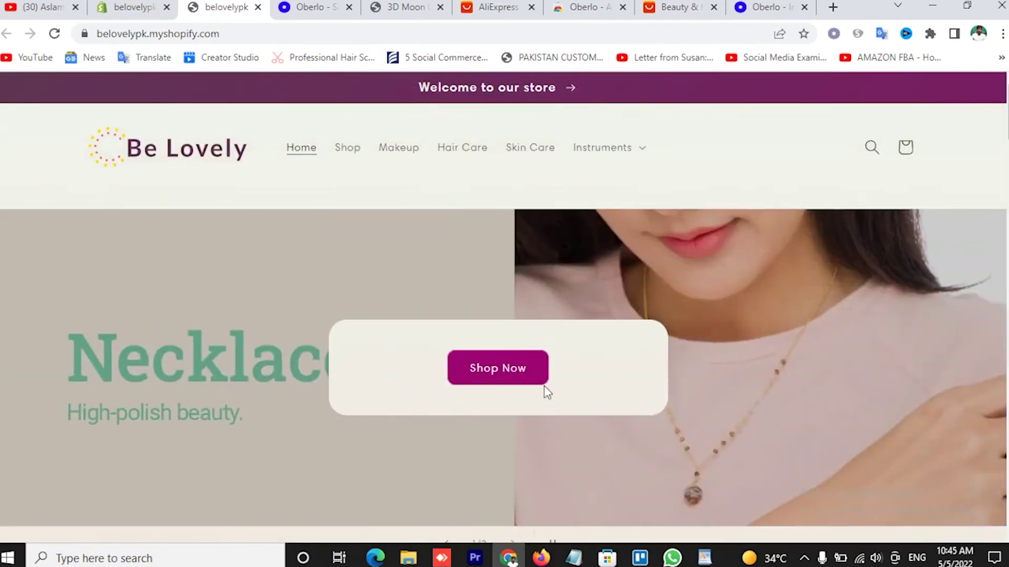
- Return to the theme editor and open the Default product template for editing
{"action": "key", "text": "ctrl+shift+Tab"}
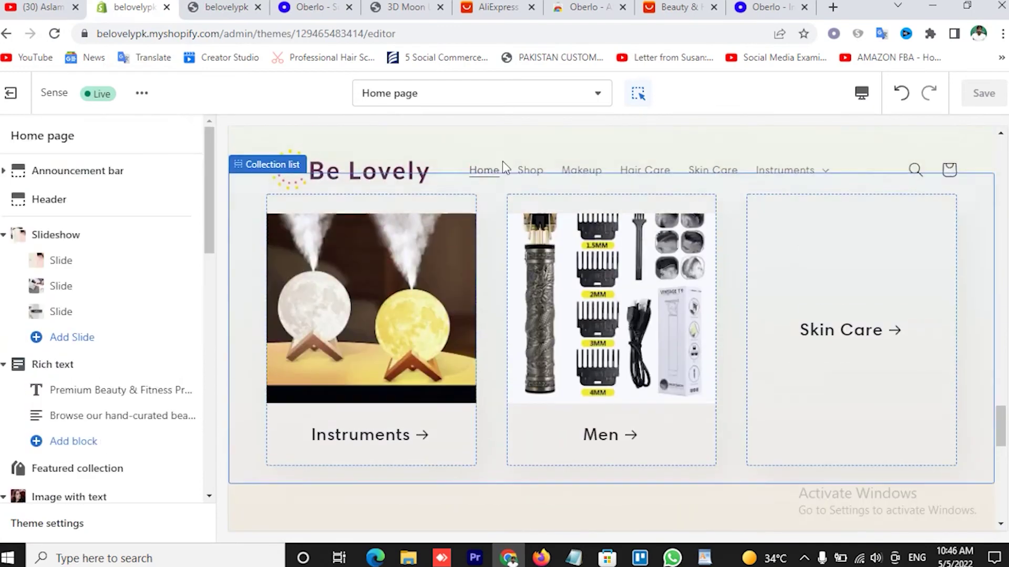
{"action": "left_click", "coordinate": [402, 102]}
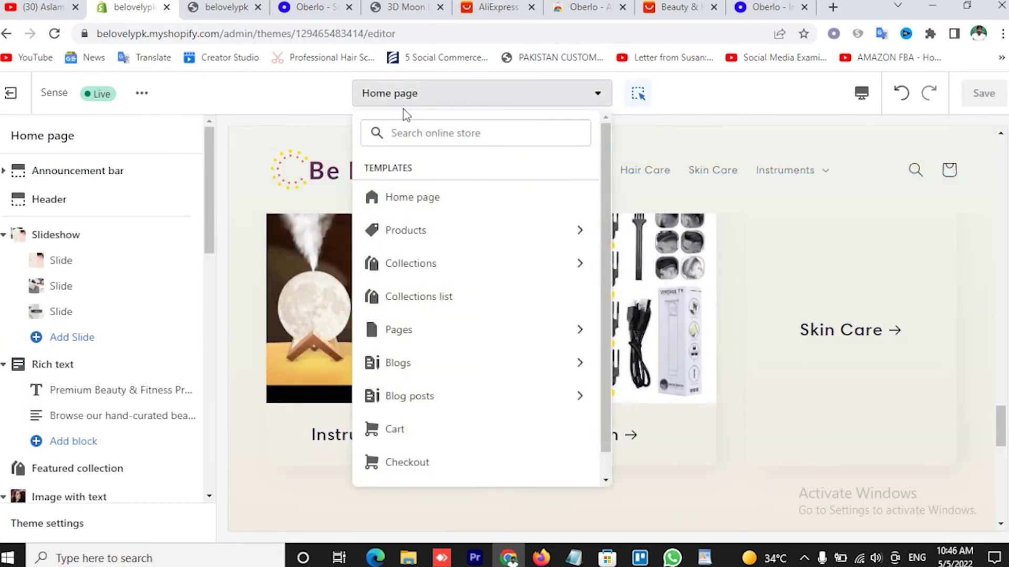
{"action": "left_click", "coordinate": [410, 235]}
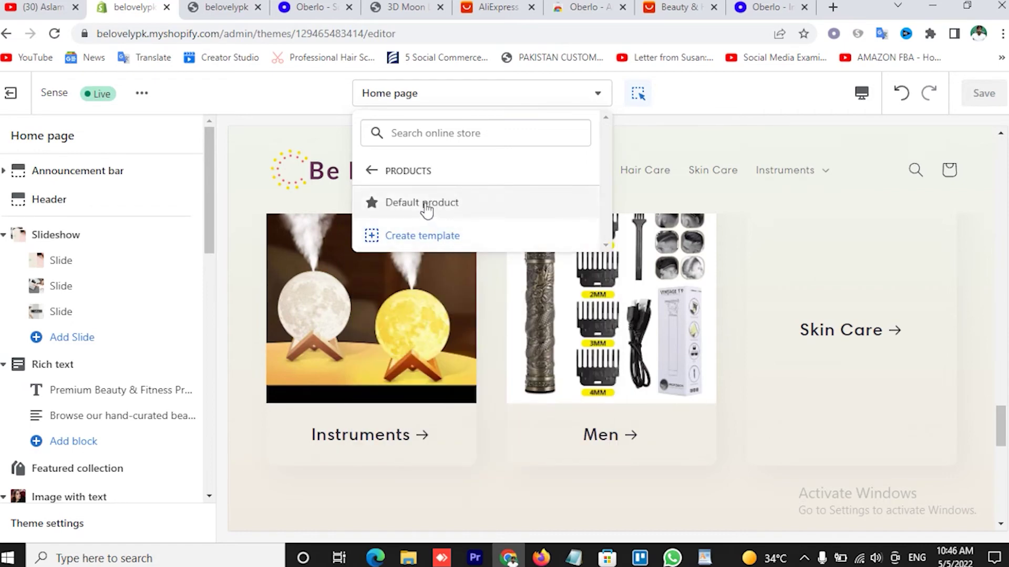
{"action": "left_click", "coordinate": [423, 208]}
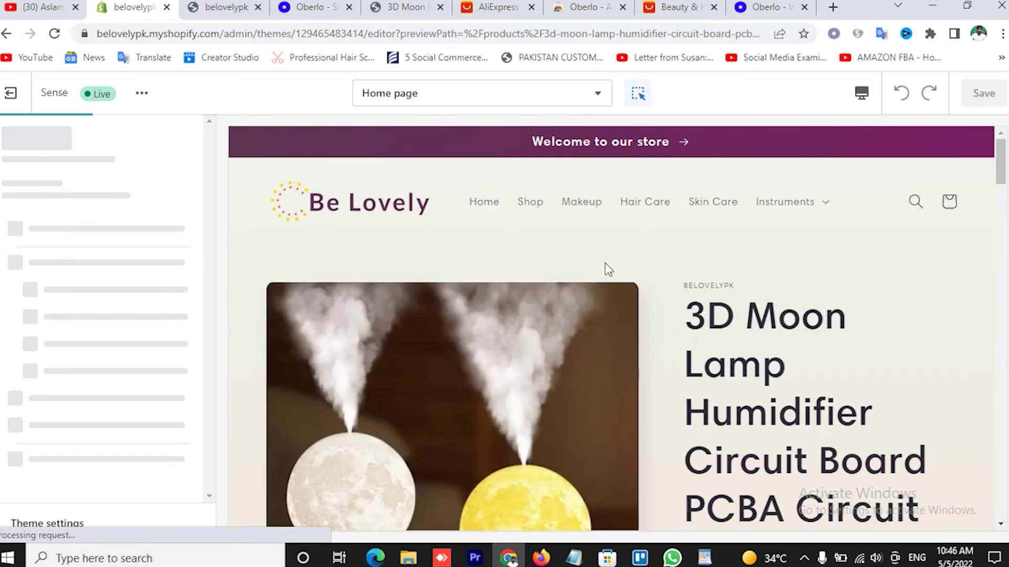
- Open the 3D Moon Lamp product page from the storefront's Featured Products, then return to the theme editor
{"action": "left_click", "coordinate": [218, 7]}
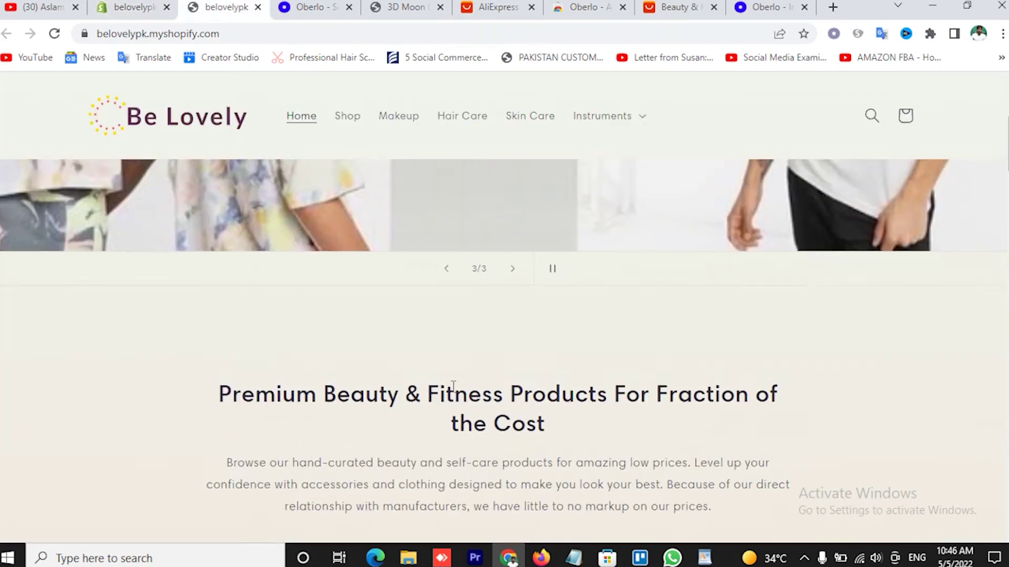
{"action": "scroll", "coordinate": [455, 393], "scroll_direction": "down", "scroll_amount": 10}
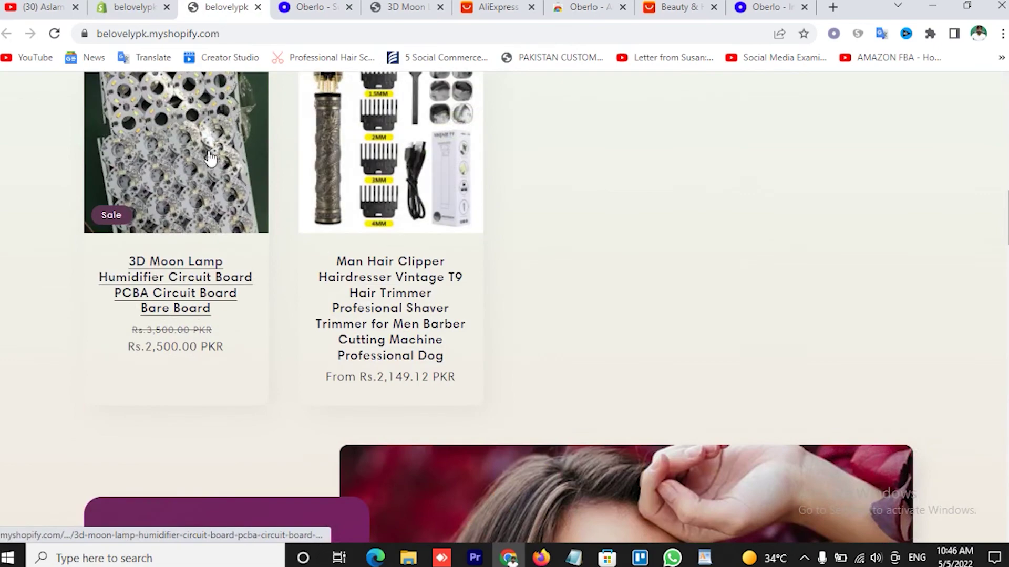
{"action": "left_click", "coordinate": [200, 152]}
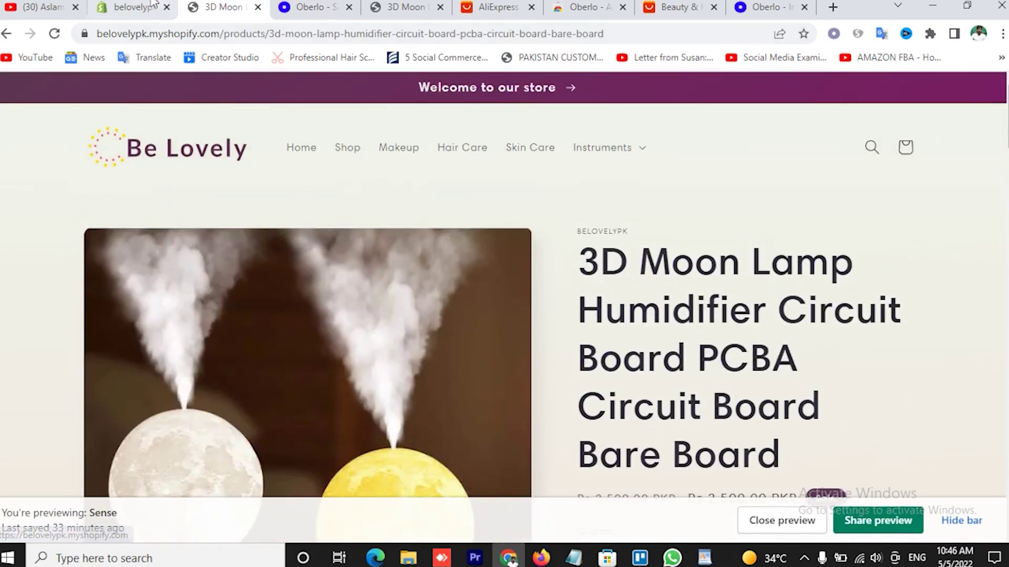
{"action": "left_click", "coordinate": [137, 7]}
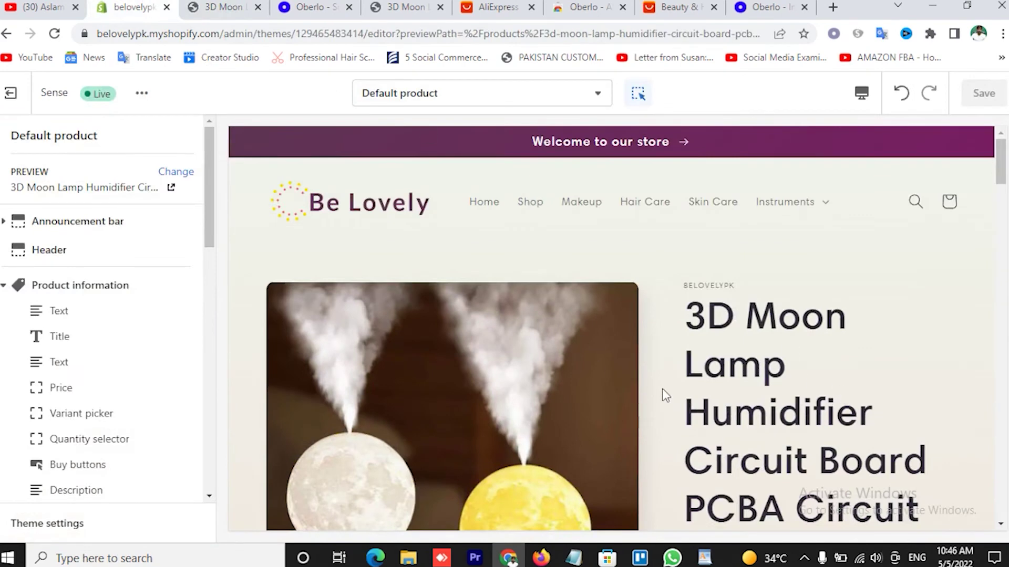
- Hide the Share, Ingredients, How to use, Shipping and Return policy blocks in the Default product template's Product information section
{"action": "scroll", "coordinate": [812, 366], "scroll_direction": "down", "scroll_amount": 7}
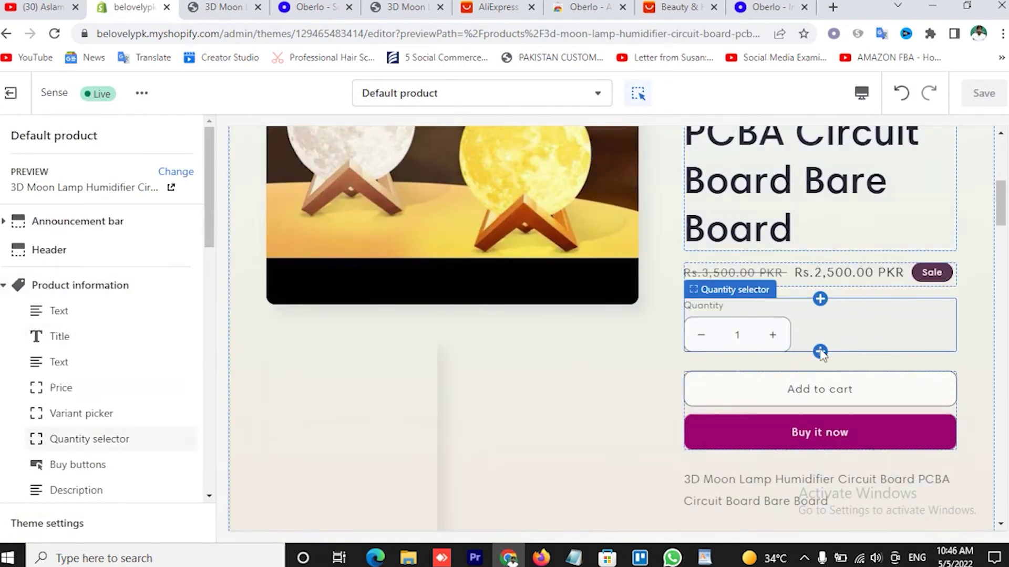
{"action": "scroll", "coordinate": [841, 315], "scroll_direction": "down", "scroll_amount": 5}
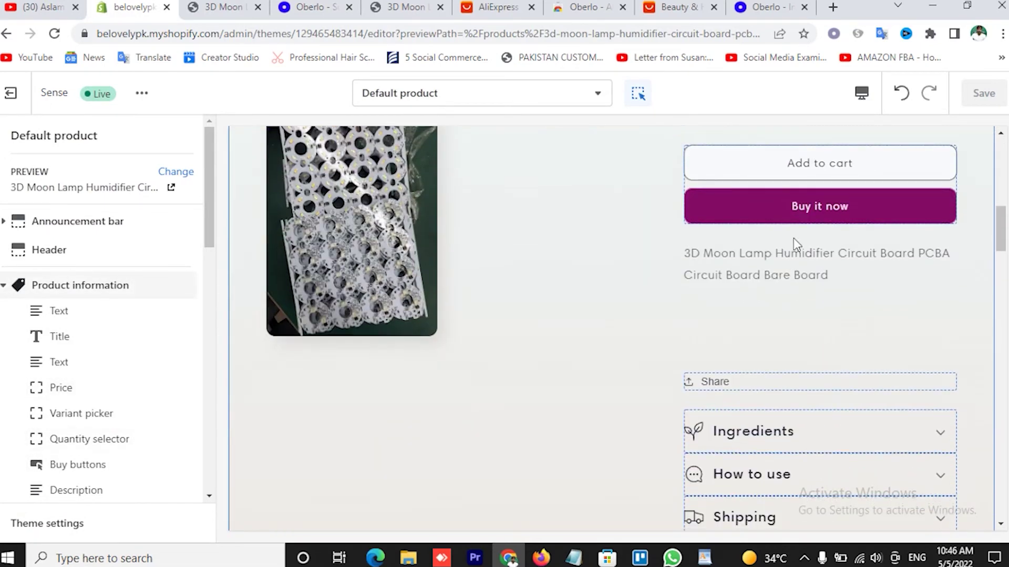
{"action": "scroll", "coordinate": [779, 271], "scroll_direction": "down", "scroll_amount": 3}
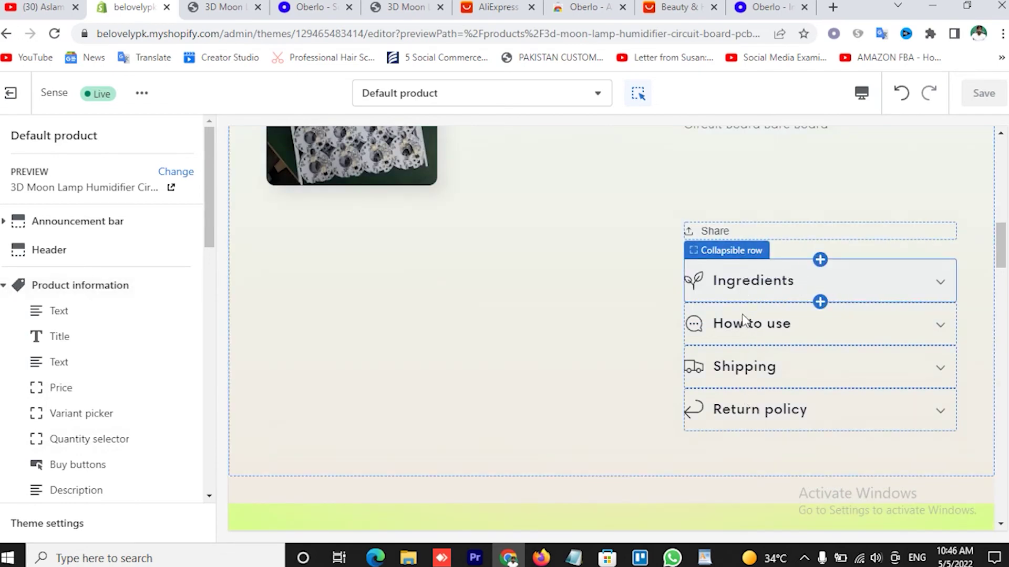
{"action": "scroll", "coordinate": [95, 388], "scroll_direction": "down", "scroll_amount": 6}
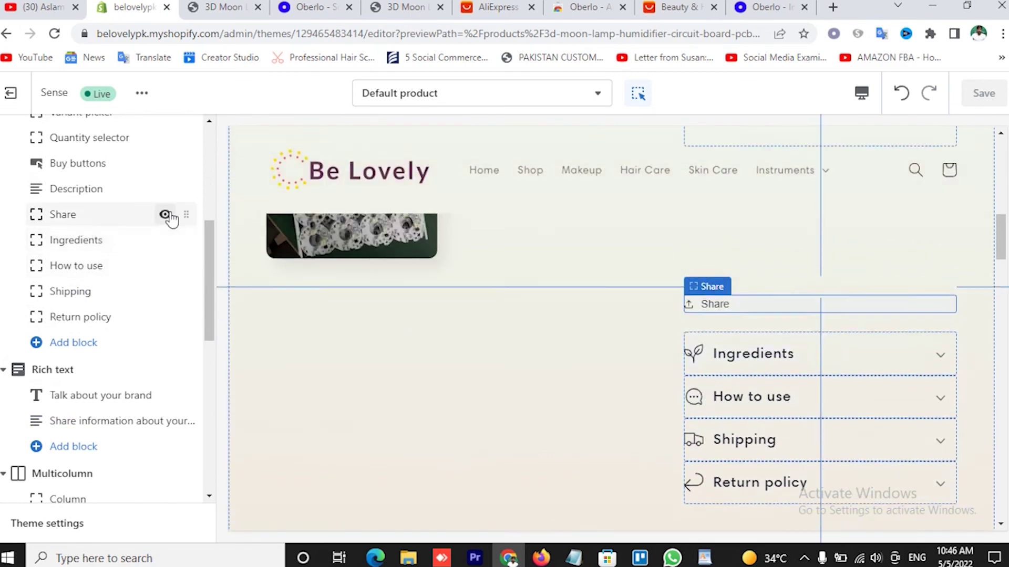
{"action": "left_click", "coordinate": [165, 215]}
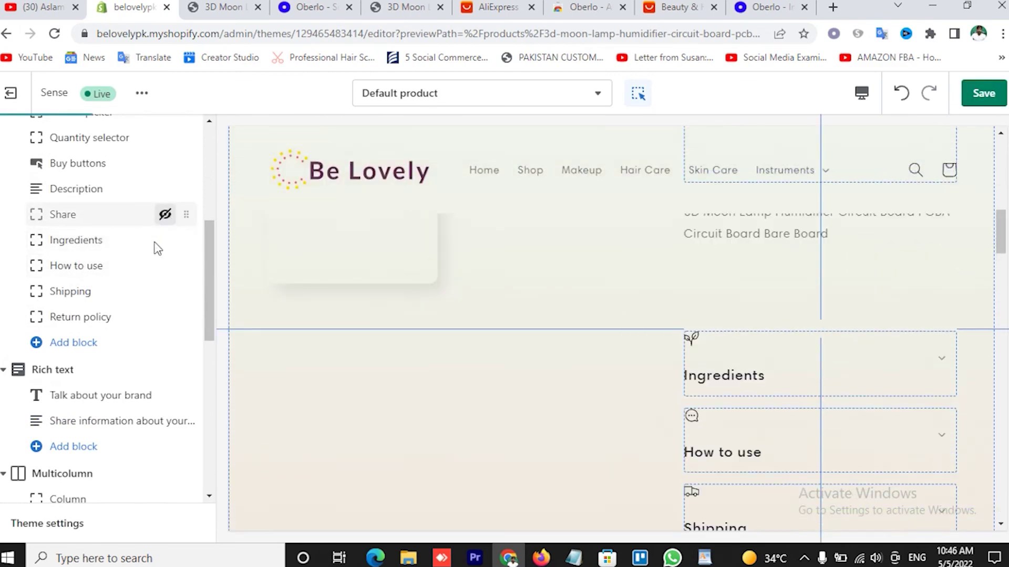
{"action": "left_click", "coordinate": [165, 241]}
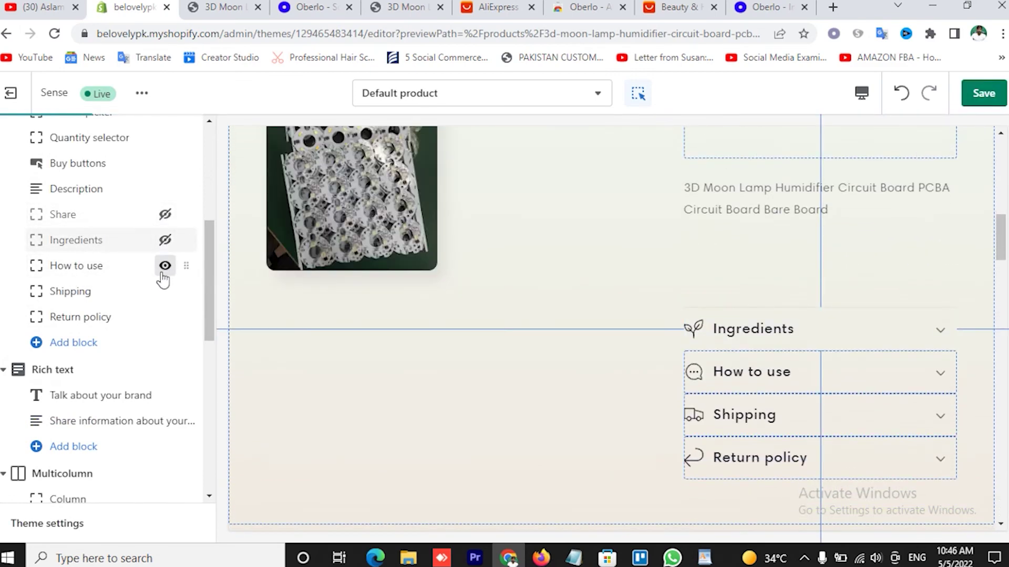
{"action": "left_click", "coordinate": [164, 267]}
{"action": "left_click", "coordinate": [165, 292]}
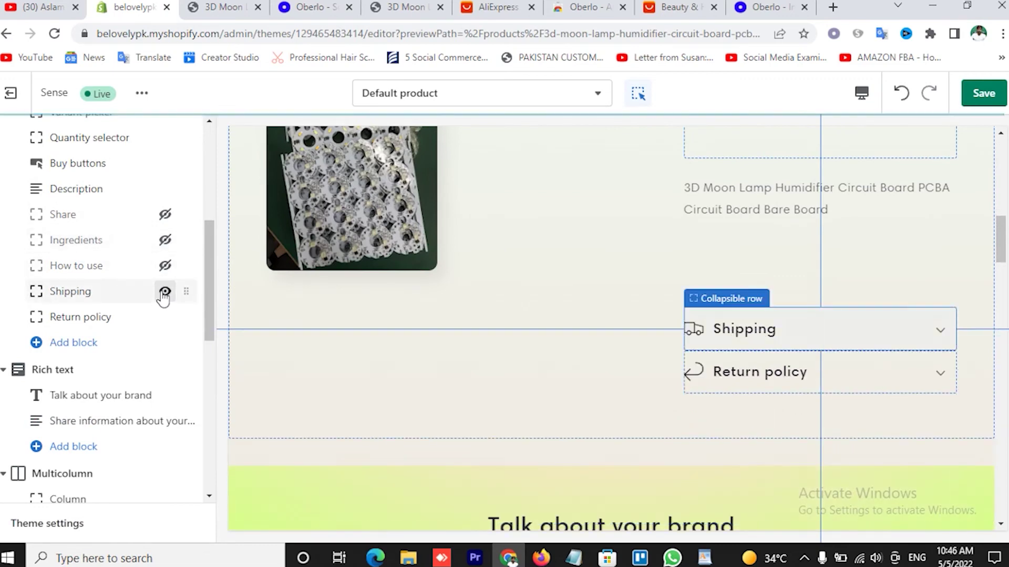
{"action": "left_click", "coordinate": [164, 317]}
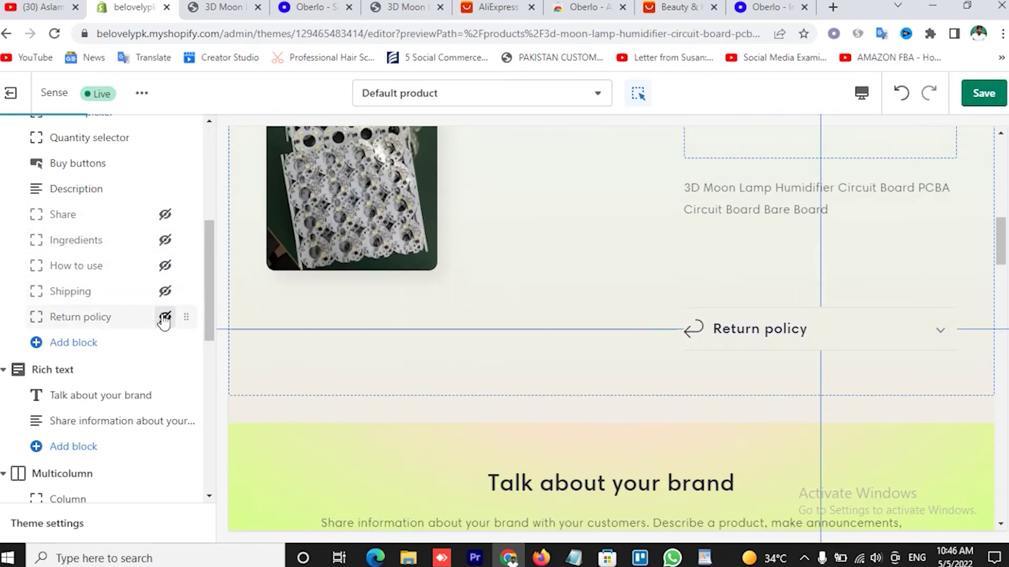
- Hide the Rich text and Multicolumn sections of the Default product template
{"action": "scroll", "coordinate": [150, 347], "scroll_direction": "down", "scroll_amount": 1}
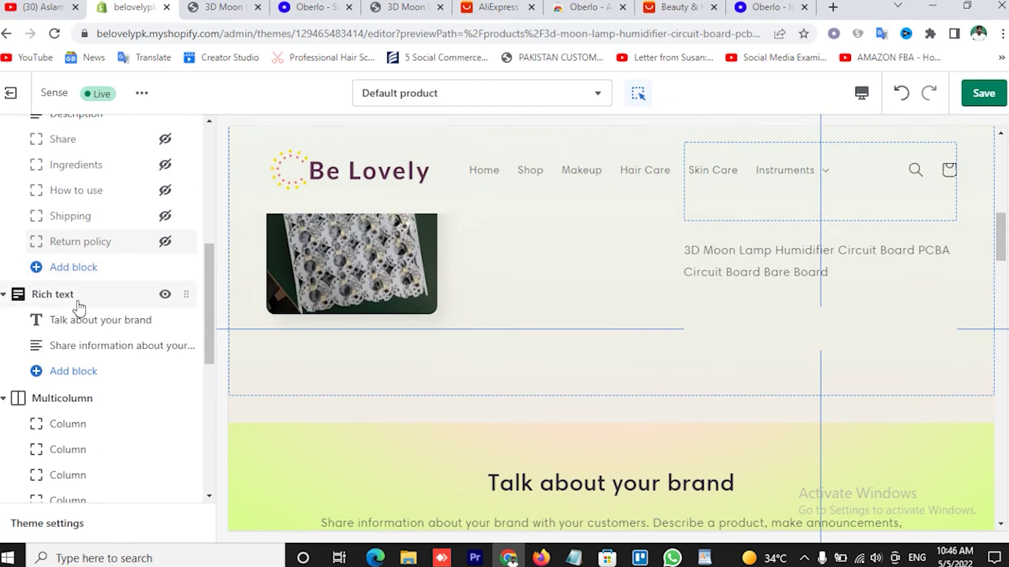
{"action": "left_click", "coordinate": [160, 298]}
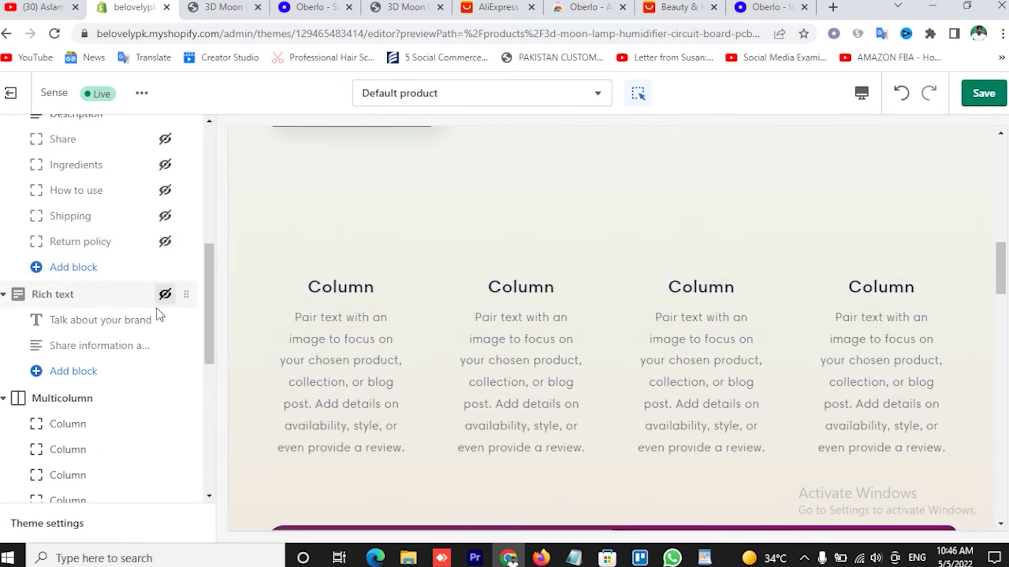
{"action": "scroll", "coordinate": [156, 349], "scroll_direction": "down", "scroll_amount": 1}
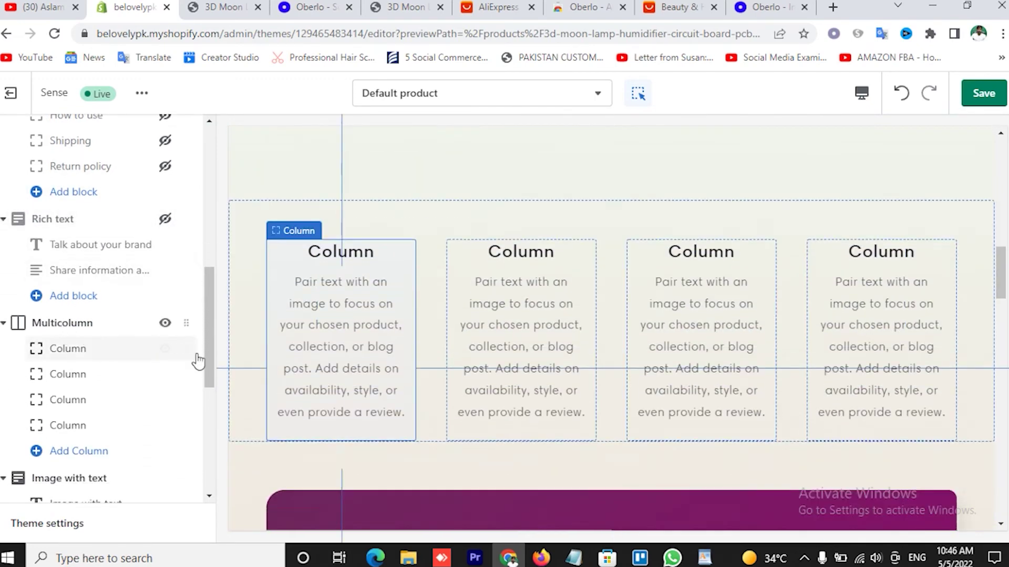
{"action": "left_click", "coordinate": [164, 323]}
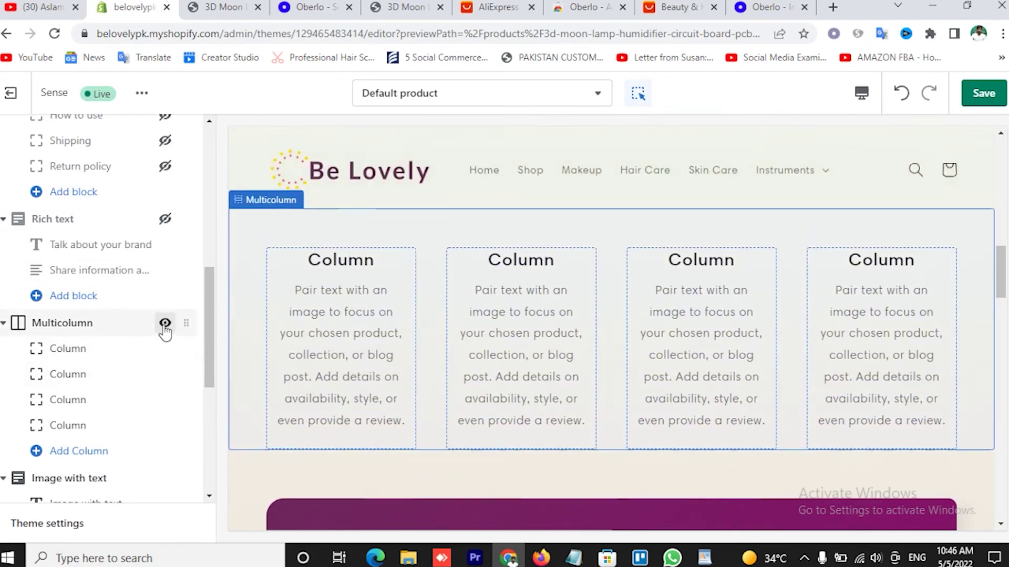
- Hide the Image with text and Video sections of the Default product template and check the preview down to the Email signup
{"action": "scroll", "coordinate": [178, 369], "scroll_direction": "down", "scroll_amount": 2}
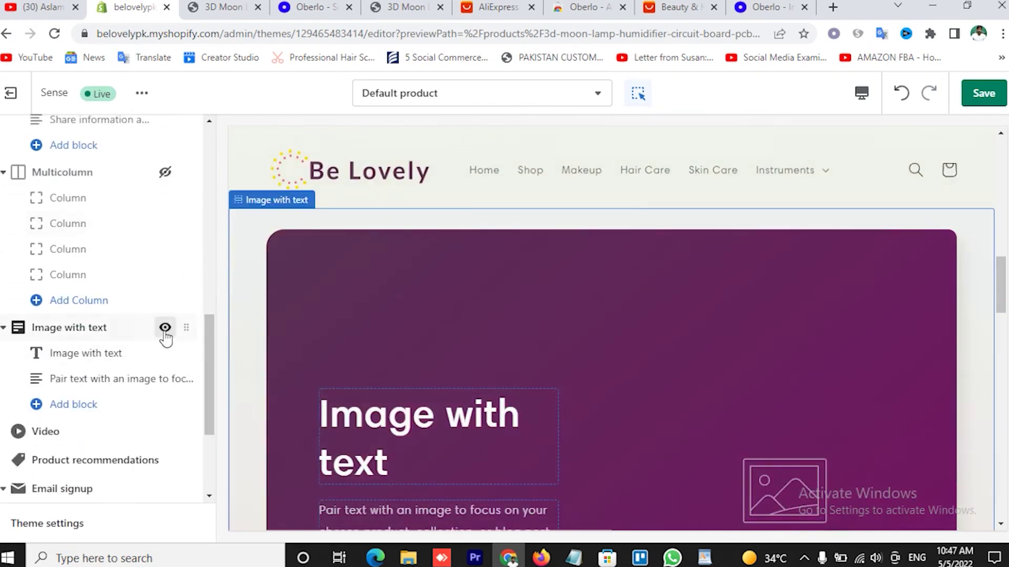
{"action": "left_click", "coordinate": [164, 334]}
{"action": "scroll", "coordinate": [245, 363], "scroll_direction": "down", "scroll_amount": 3}
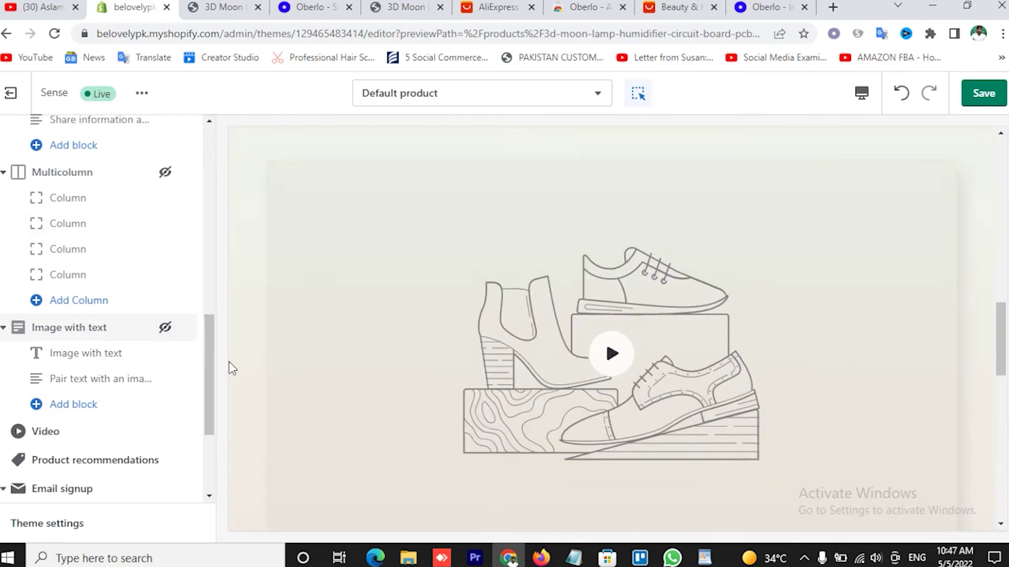
{"action": "scroll", "coordinate": [100, 410], "scroll_direction": "down", "scroll_amount": 1}
{"action": "mouse_move", "coordinate": [57, 362]}
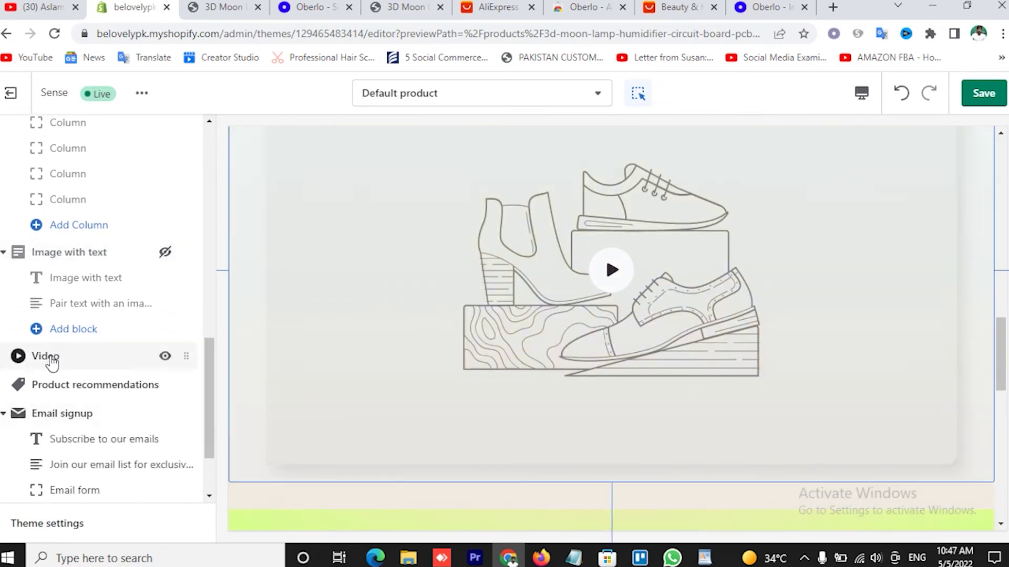
{"action": "left_click", "coordinate": [165, 356]}
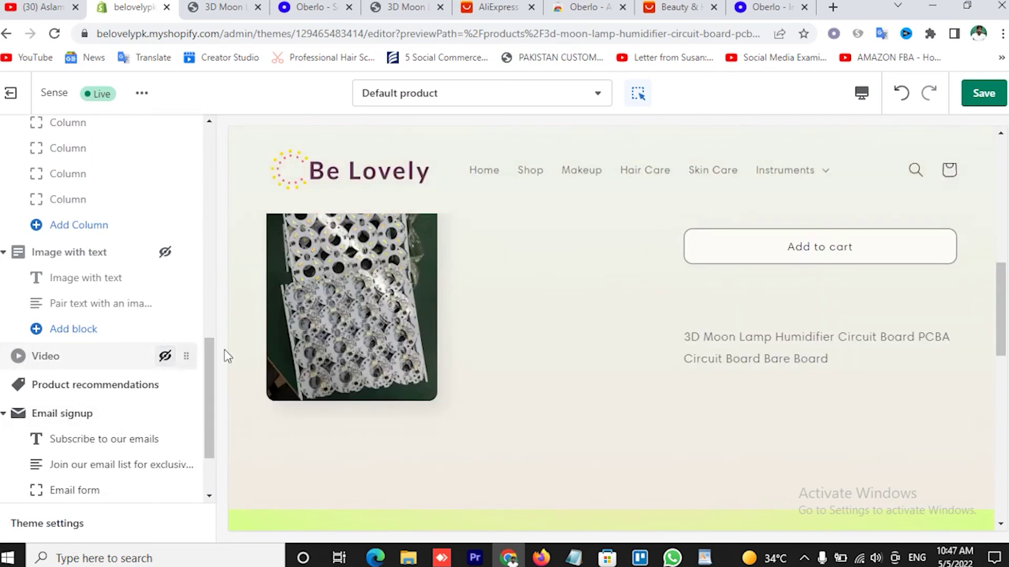
{"action": "scroll", "coordinate": [632, 394], "scroll_direction": "down", "scroll_amount": 5}
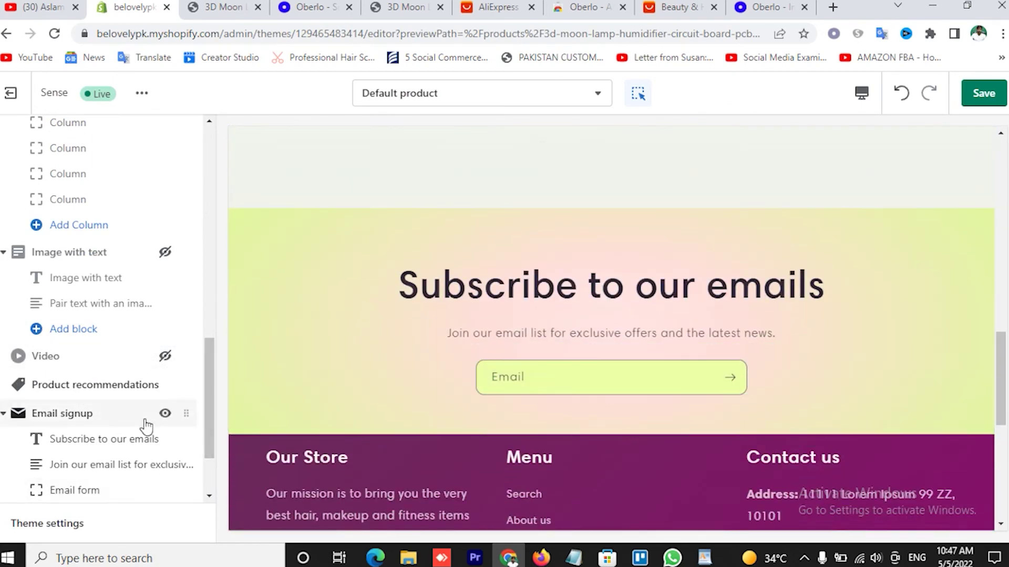
- Hide the Email signup section of the Default product template, check the preview and save the template
{"action": "left_click", "coordinate": [73, 414]}
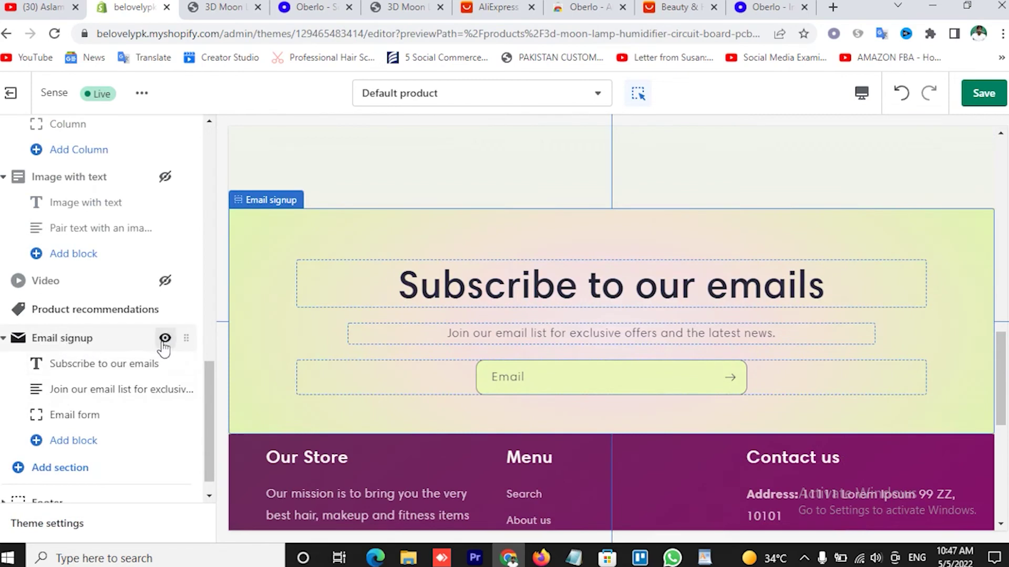
{"action": "left_click", "coordinate": [165, 338]}
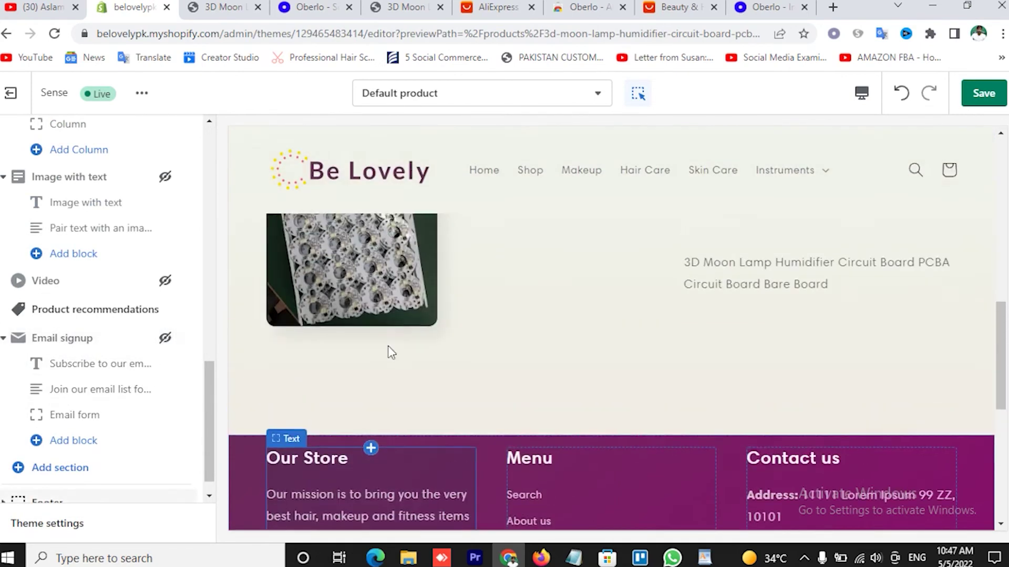
{"action": "scroll", "coordinate": [85, 415], "scroll_direction": "down", "scroll_amount": 1}
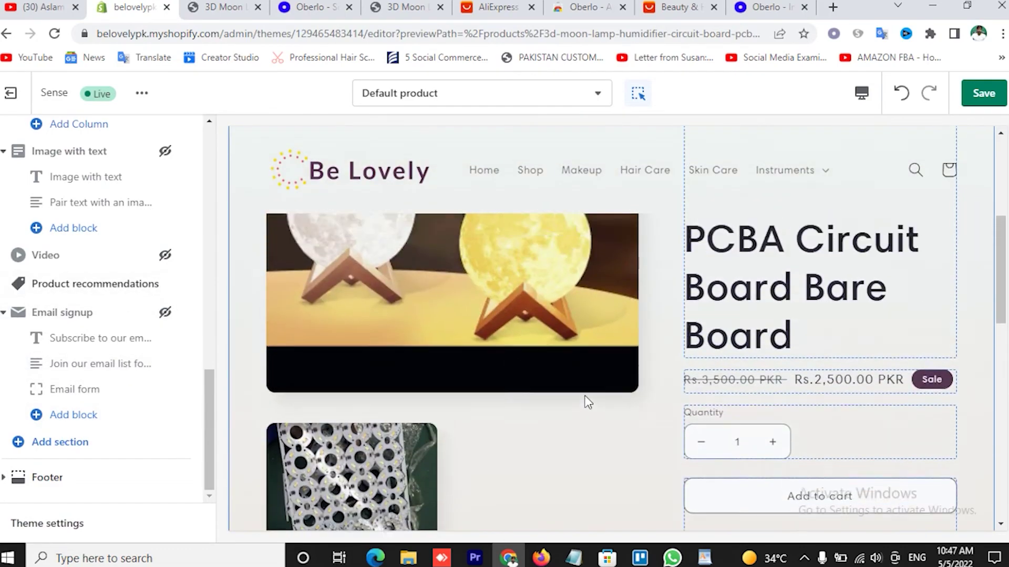
{"action": "scroll", "coordinate": [586, 401], "scroll_direction": "down", "scroll_amount": 8}
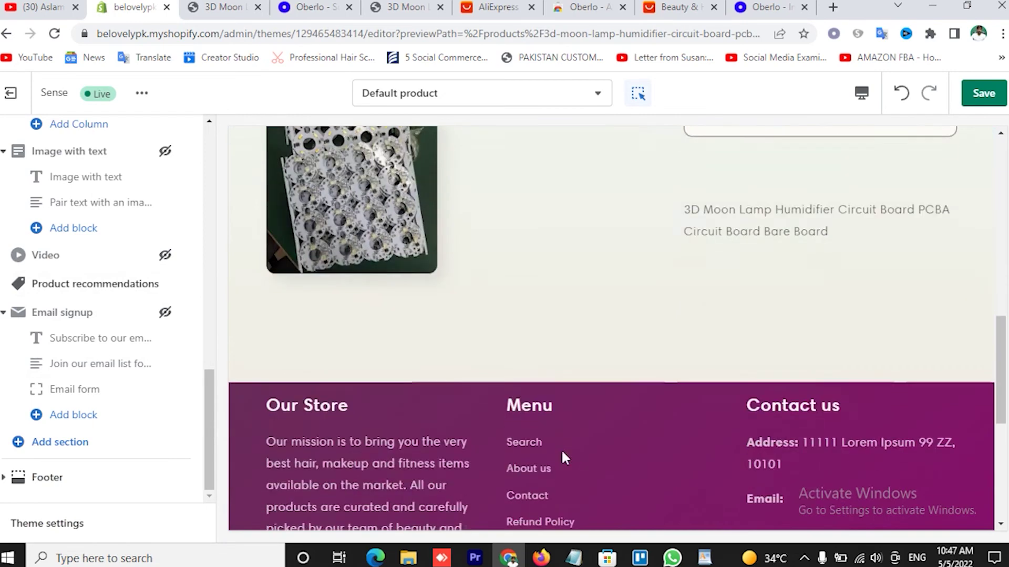
{"action": "scroll", "coordinate": [561, 449], "scroll_direction": "down", "scroll_amount": 1}
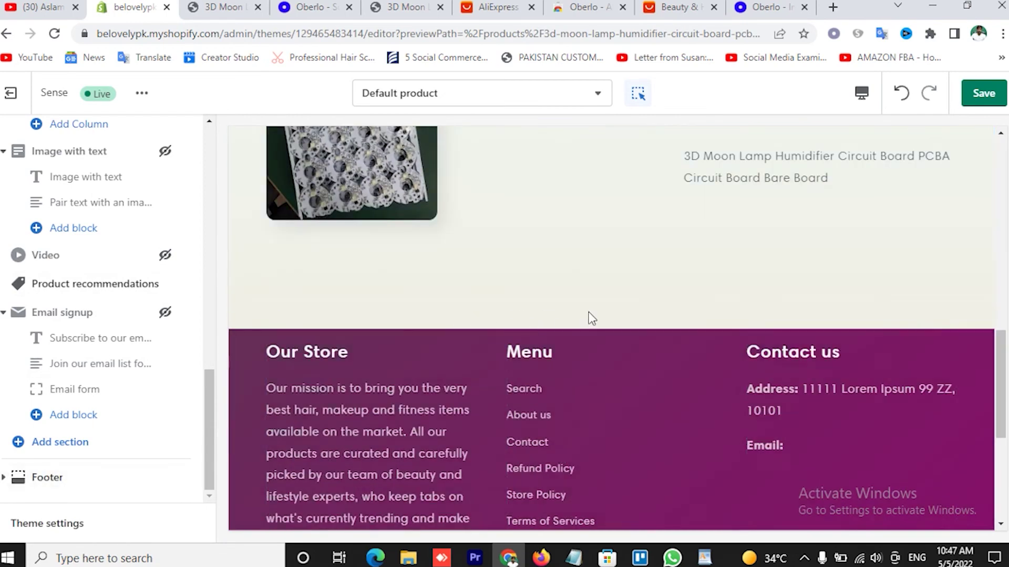
{"action": "scroll", "coordinate": [471, 297], "scroll_direction": "up", "scroll_amount": 10}
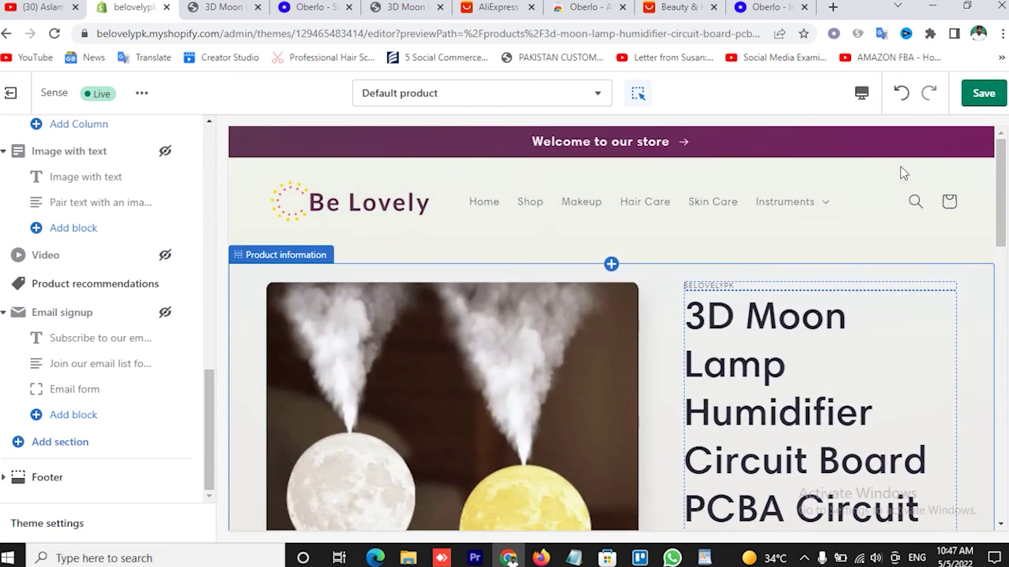
{"action": "left_click", "coordinate": [984, 94]}
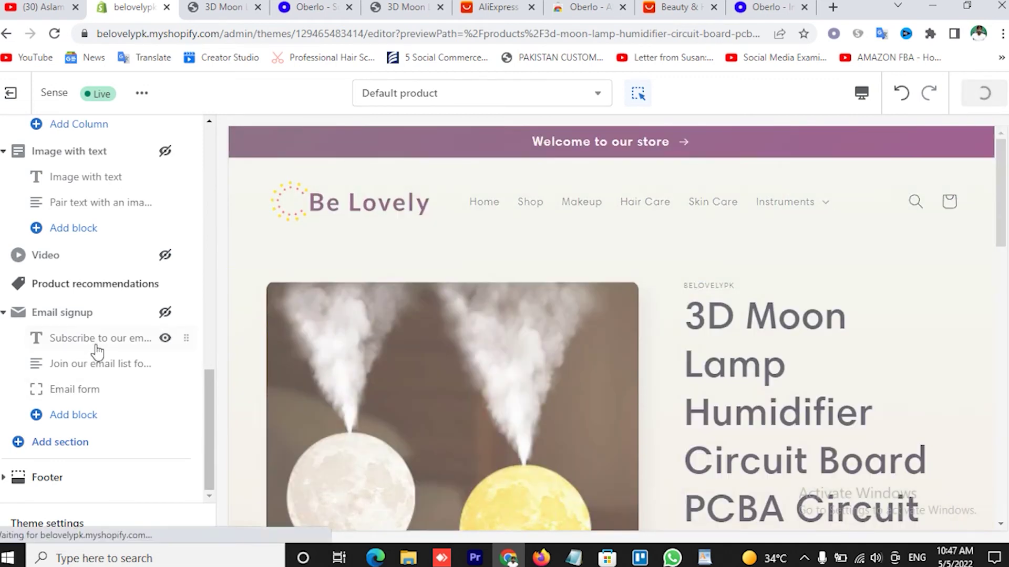
- Show the Email signup section again in the Default product template and set its color scheme to Background 1
{"action": "left_click", "coordinate": [165, 313]}
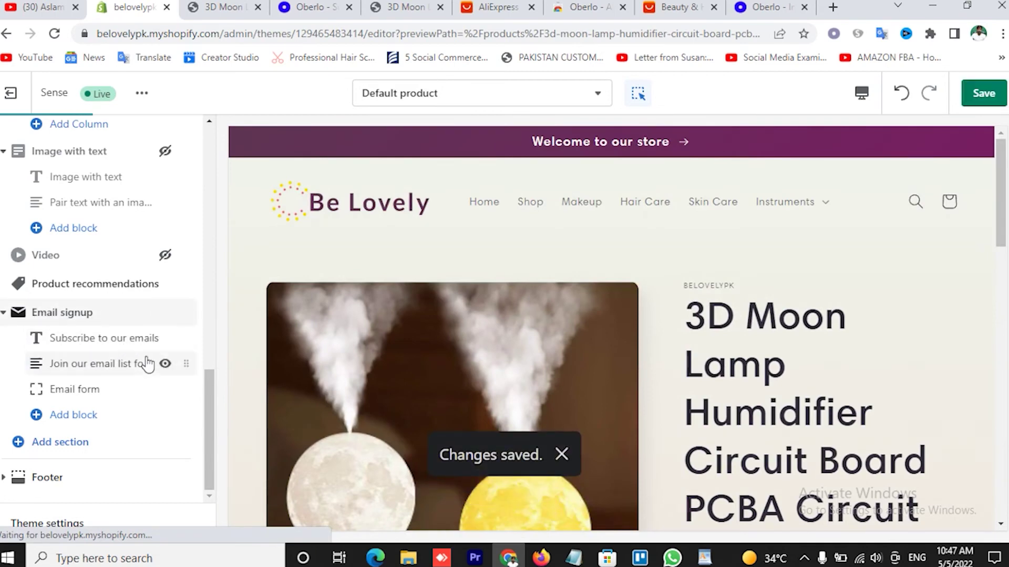
{"action": "left_click", "coordinate": [79, 318]}
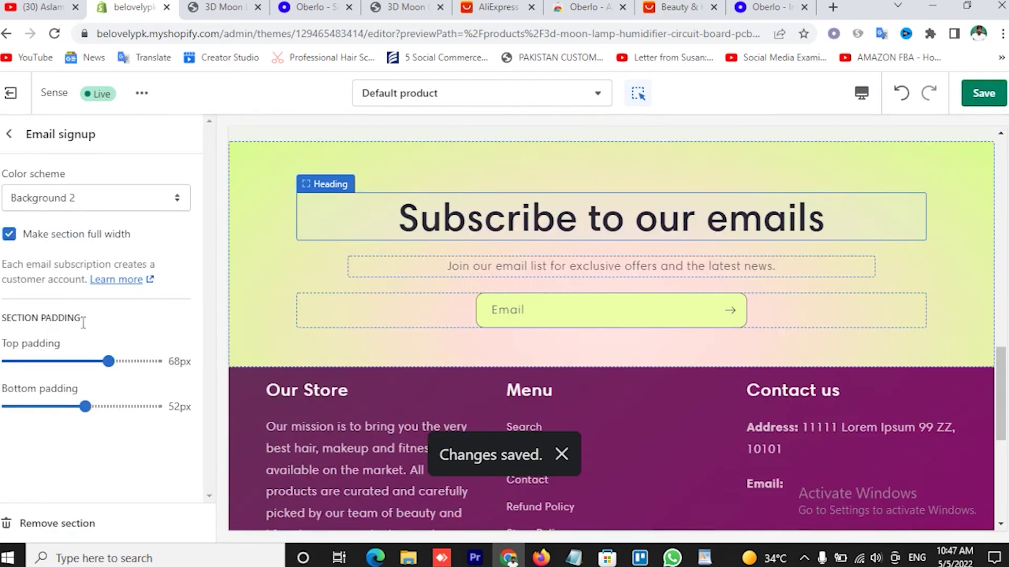
{"action": "left_click", "coordinate": [94, 197]}
{"action": "left_click", "coordinate": [82, 245]}
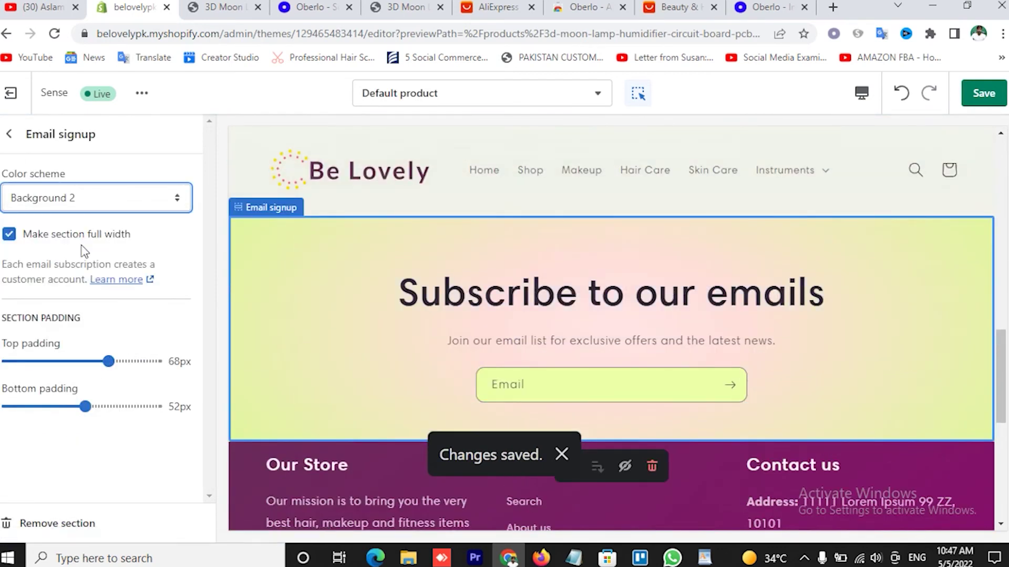
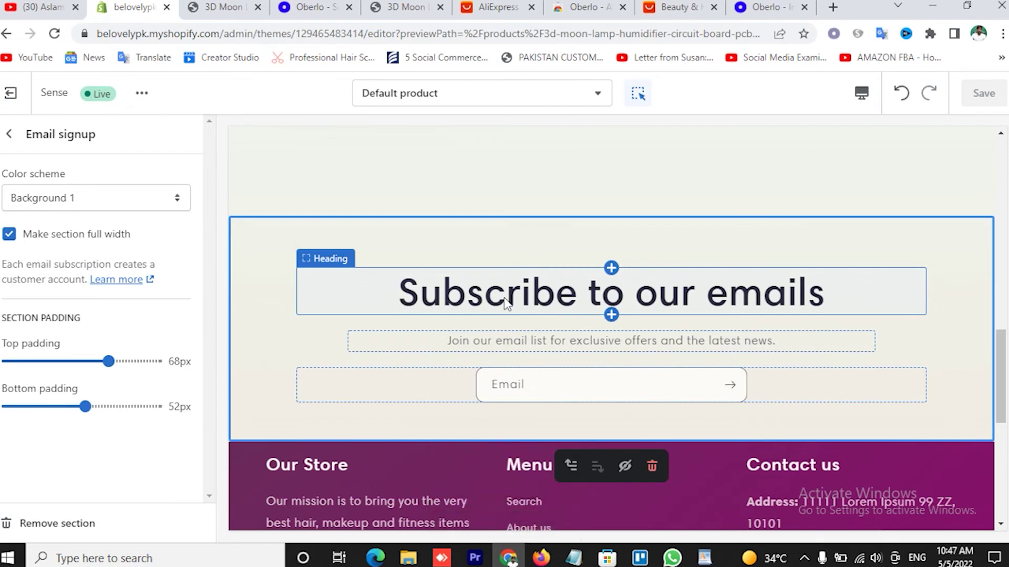
{"action": "left_click", "coordinate": [23, 153]}
- Reload the storefront's 3D Moon Lamp product page, hide the preview bar and examine the page down to the footer
{"action": "left_click", "coordinate": [216, 4]}
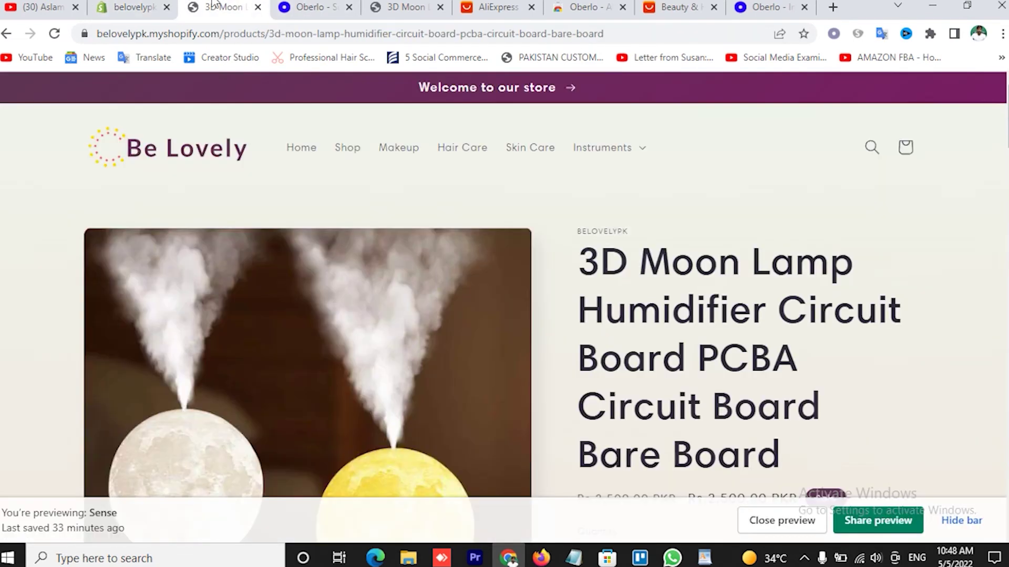
{"action": "left_click", "coordinate": [55, 34]}
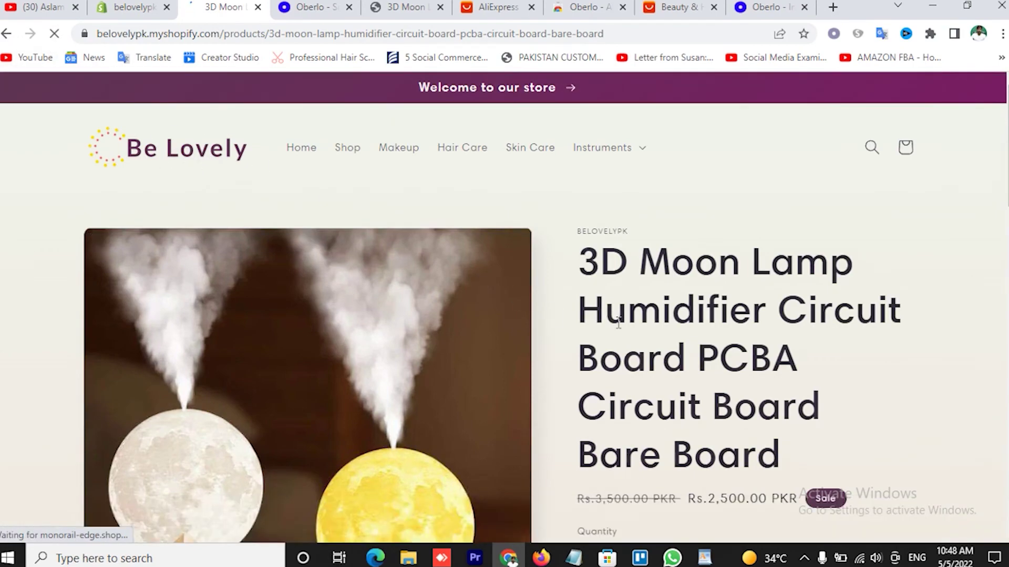
{"action": "scroll", "coordinate": [618, 323], "scroll_direction": "down", "scroll_amount": 15}
{"action": "scroll", "coordinate": [619, 322], "scroll_direction": "up", "scroll_amount": 5}
{"action": "scroll", "coordinate": [512, 387], "scroll_direction": "up", "scroll_amount": 8}
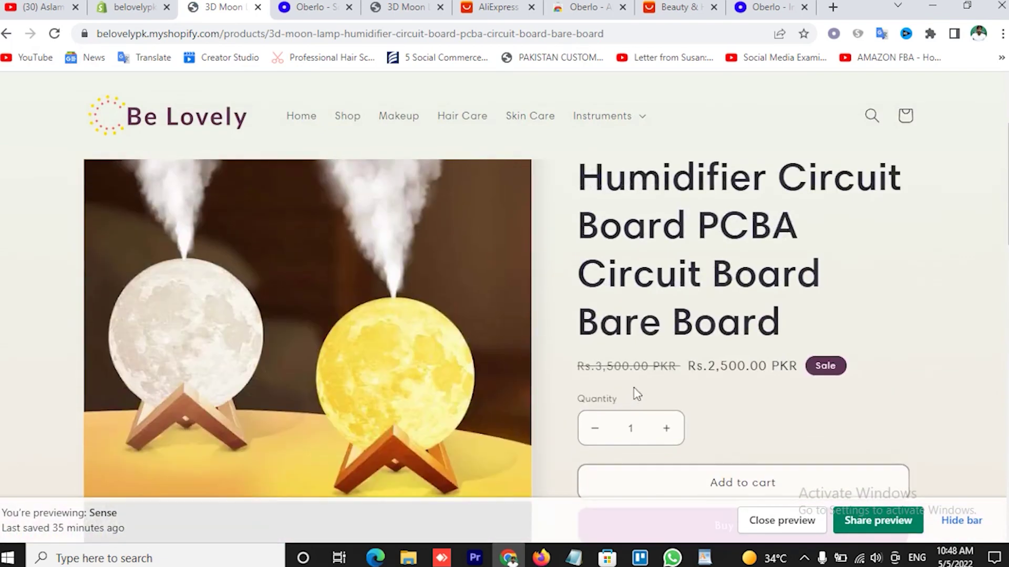
{"action": "scroll", "coordinate": [620, 368], "scroll_direction": "up", "scroll_amount": 3}
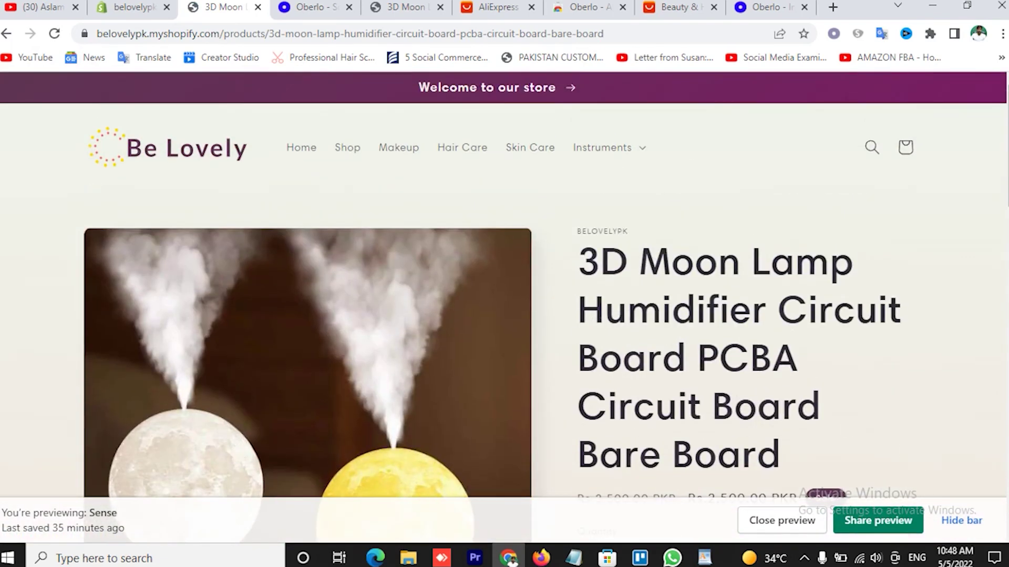
{"action": "left_click", "coordinate": [961, 521]}
{"action": "scroll", "coordinate": [741, 357], "scroll_direction": "down", "scroll_amount": 14}
{"action": "scroll", "coordinate": [738, 360], "scroll_direction": "up", "scroll_amount": 14}
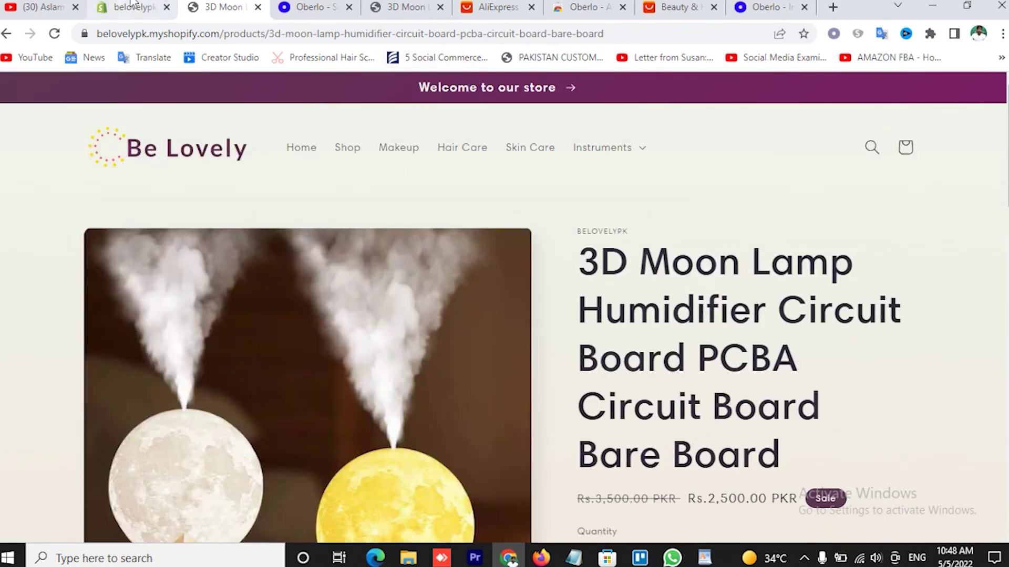
- Return to the theme editor and open the Default collection template
{"action": "left_click", "coordinate": [134, 5]}
{"action": "scroll", "coordinate": [499, 220], "scroll_direction": "up", "scroll_amount": 10}
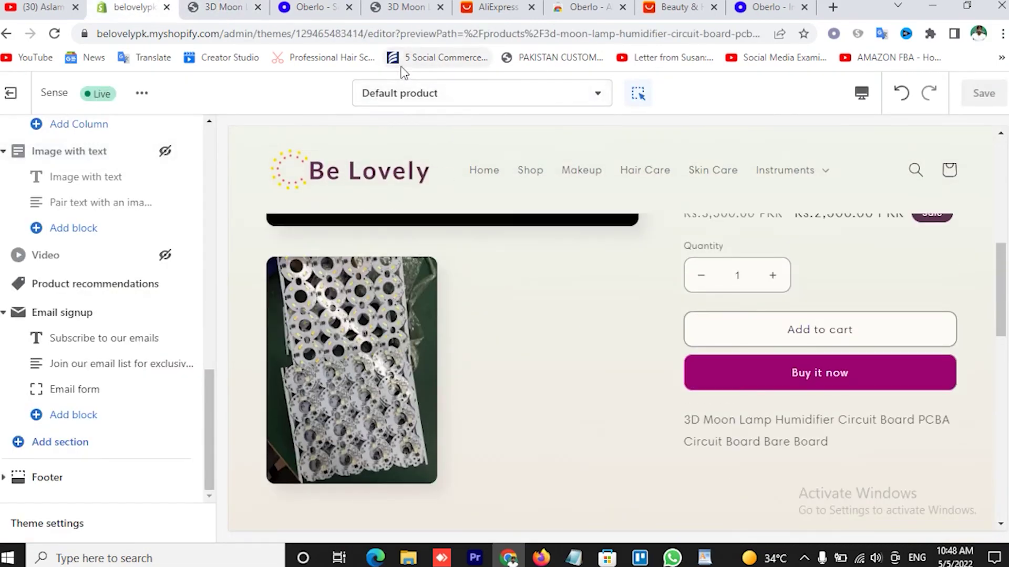
{"action": "left_click", "coordinate": [405, 96]}
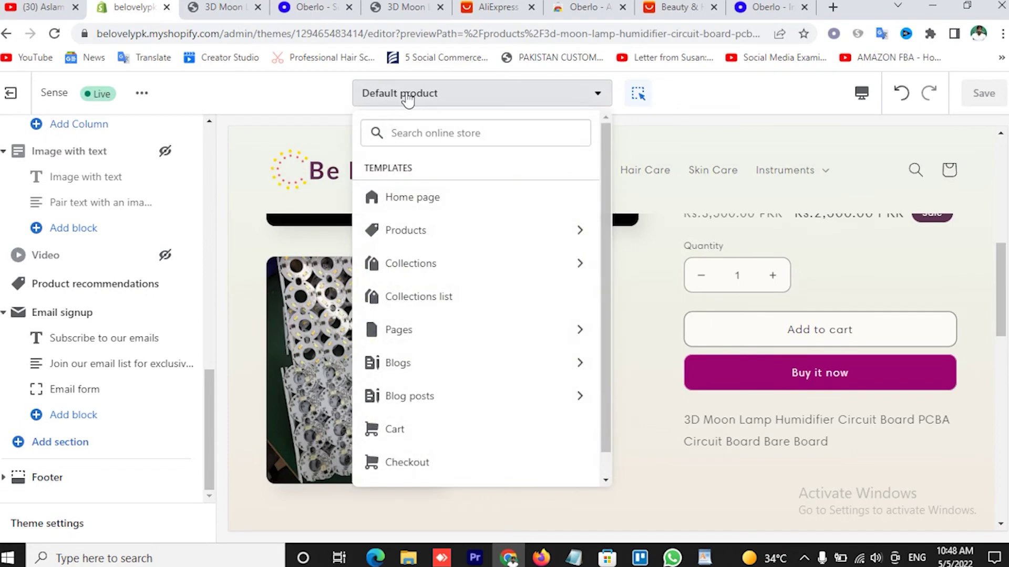
{"action": "left_click", "coordinate": [423, 266]}
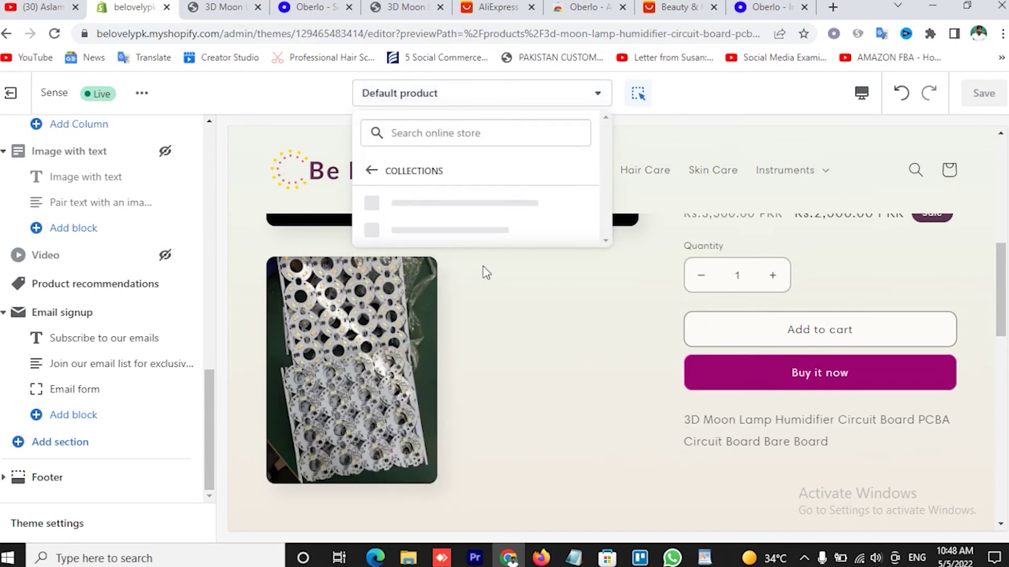
{"action": "left_click", "coordinate": [436, 206]}
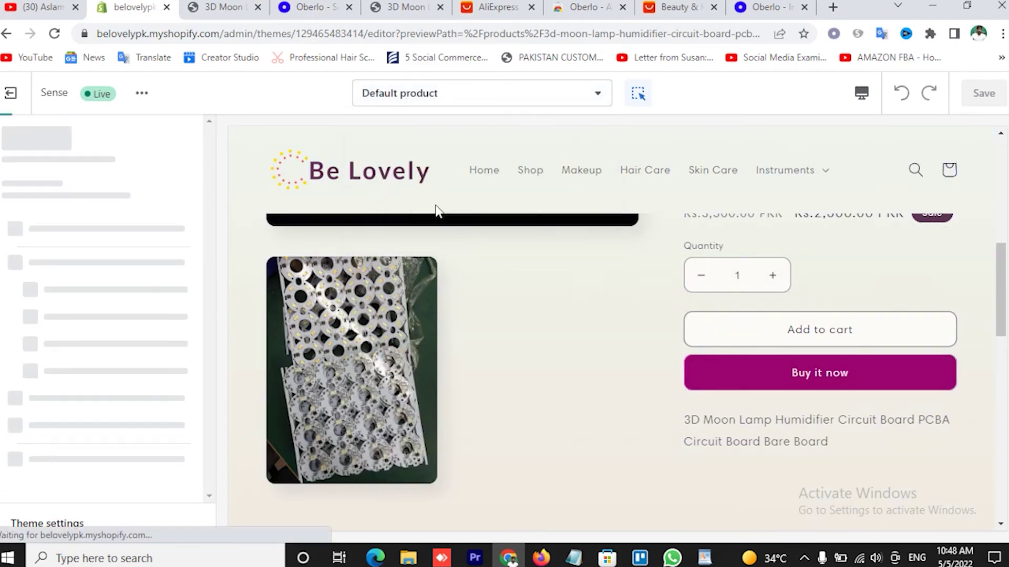
- Hide the Email signup section of the Default collection template
{"action": "scroll", "coordinate": [592, 342], "scroll_direction": "down", "scroll_amount": 12}
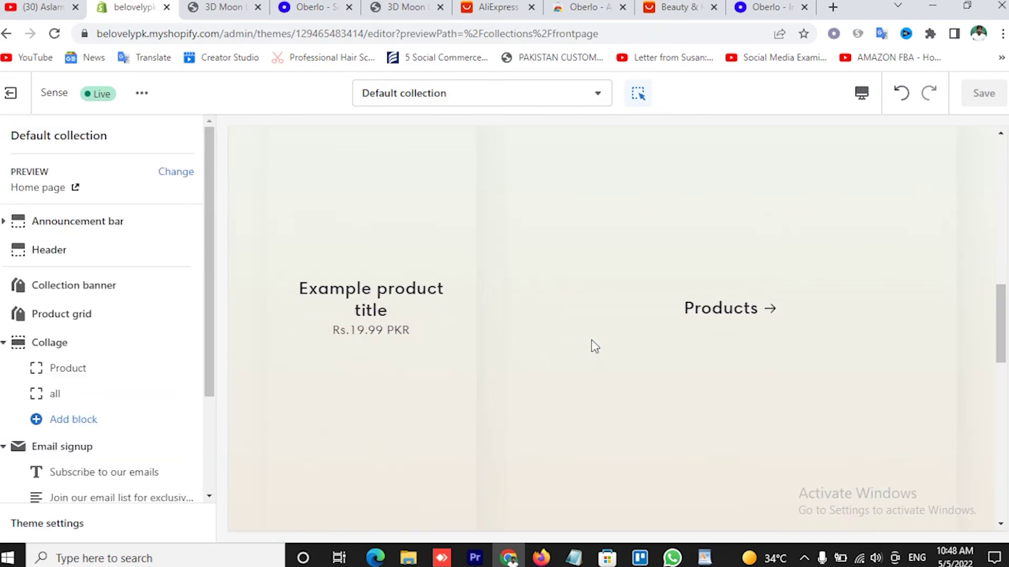
{"action": "scroll", "coordinate": [102, 336], "scroll_direction": "down", "scroll_amount": 2}
{"action": "scroll", "coordinate": [83, 335], "scroll_direction": "down", "scroll_amount": 1}
{"action": "left_click", "coordinate": [165, 312]}
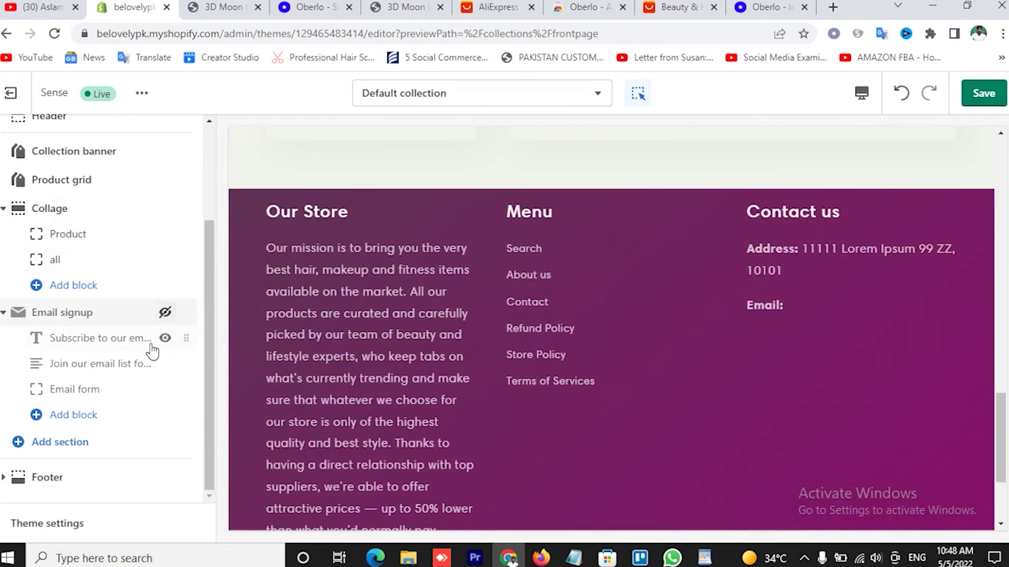
- Hide the Collage section of the Default collection template, check the product grid preview and save
{"action": "scroll", "coordinate": [465, 289], "scroll_direction": "up", "scroll_amount": 5}
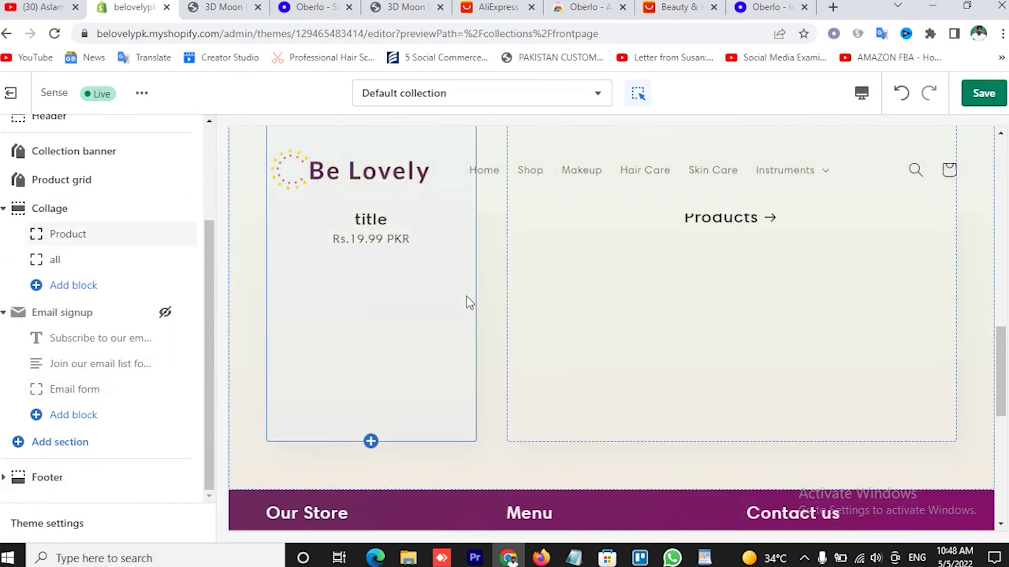
{"action": "scroll", "coordinate": [466, 297], "scroll_direction": "up", "scroll_amount": 5}
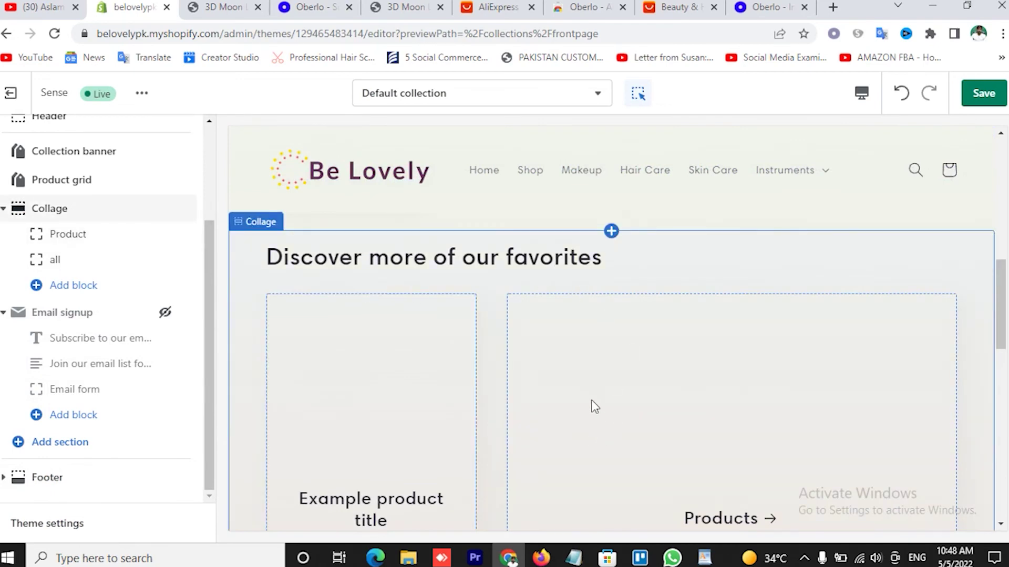
{"action": "scroll", "coordinate": [594, 407], "scroll_direction": "down", "scroll_amount": 3}
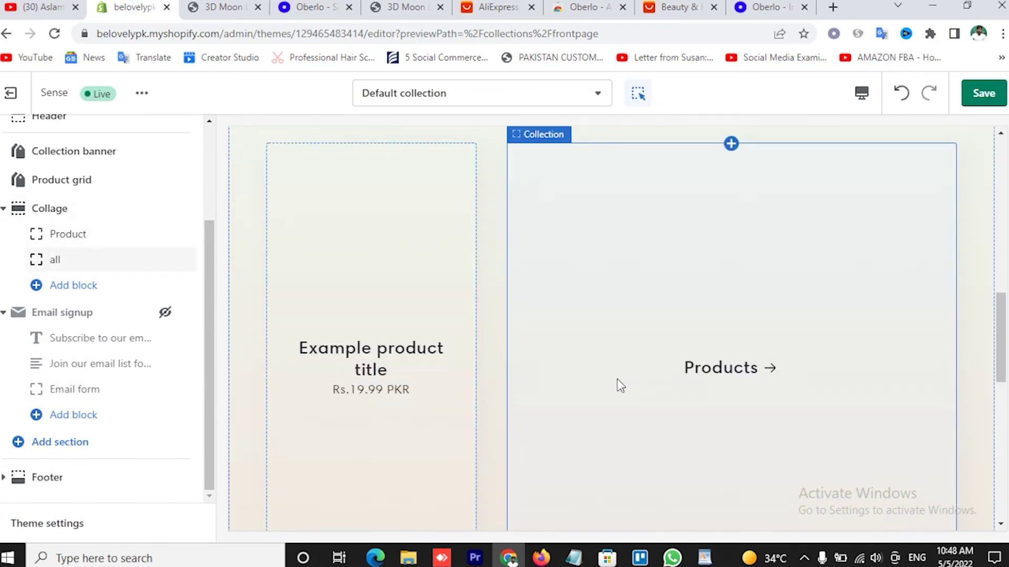
{"action": "scroll", "coordinate": [466, 385], "scroll_direction": "up", "scroll_amount": 3}
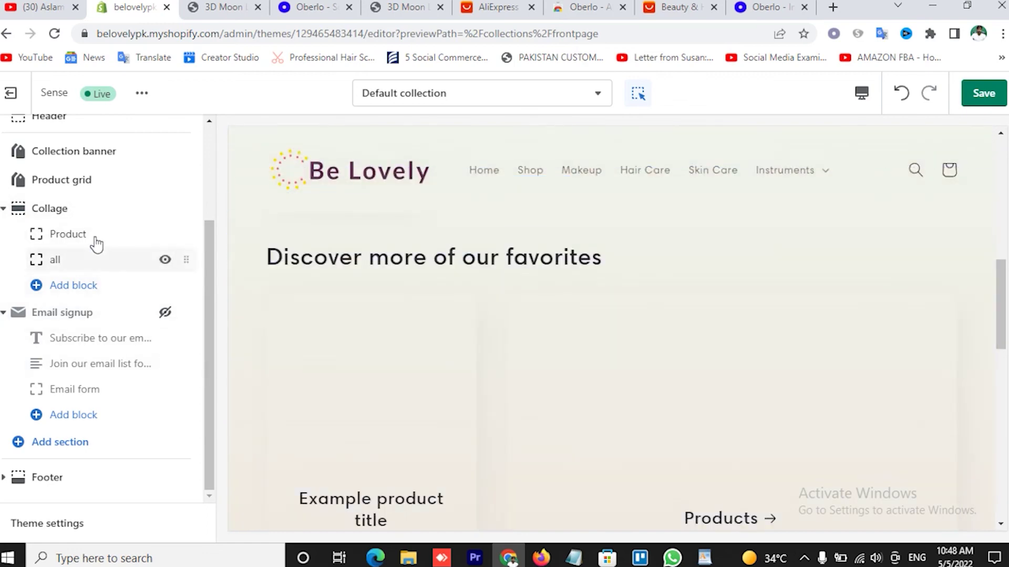
{"action": "left_click", "coordinate": [164, 208]}
{"action": "scroll", "coordinate": [562, 337], "scroll_direction": "up", "scroll_amount": 7}
{"action": "scroll", "coordinate": [686, 342], "scroll_direction": "up", "scroll_amount": 2}
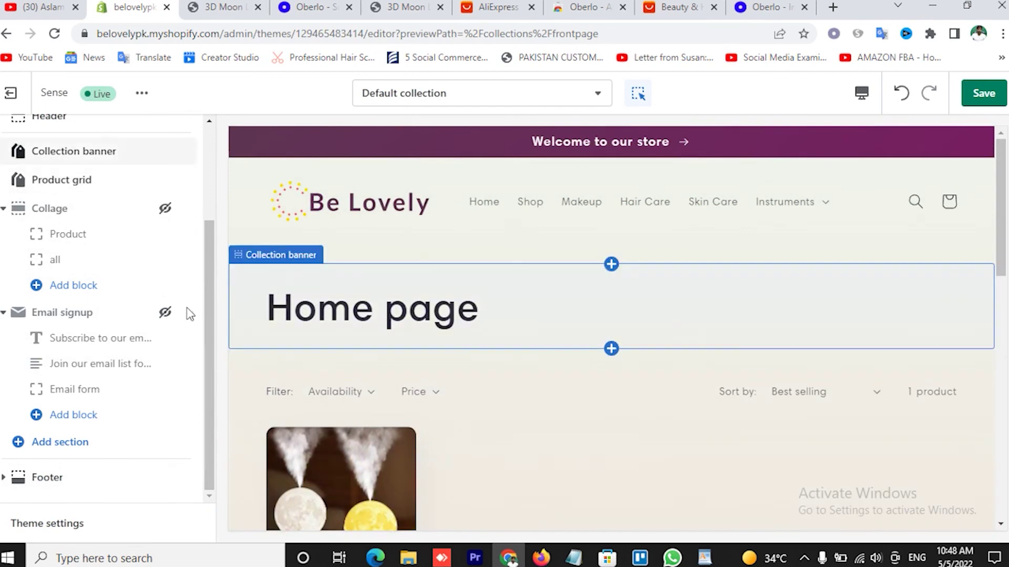
{"action": "scroll", "coordinate": [490, 462], "scroll_direction": "down", "scroll_amount": 2}
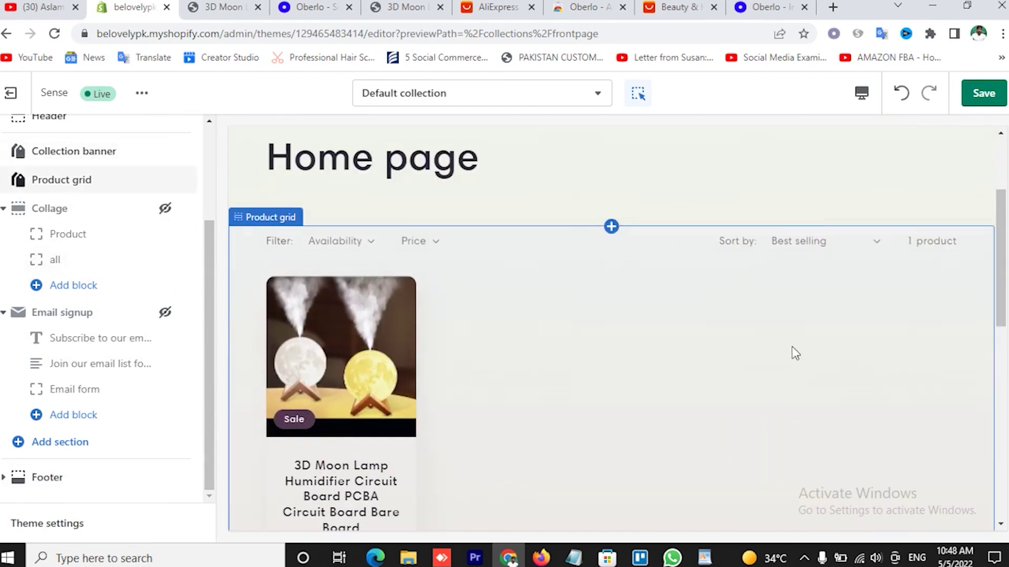
{"action": "left_click", "coordinate": [983, 95]}
- Open the Collections list template, hide its Email signup section and review the page preview
{"action": "left_click", "coordinate": [437, 95]}
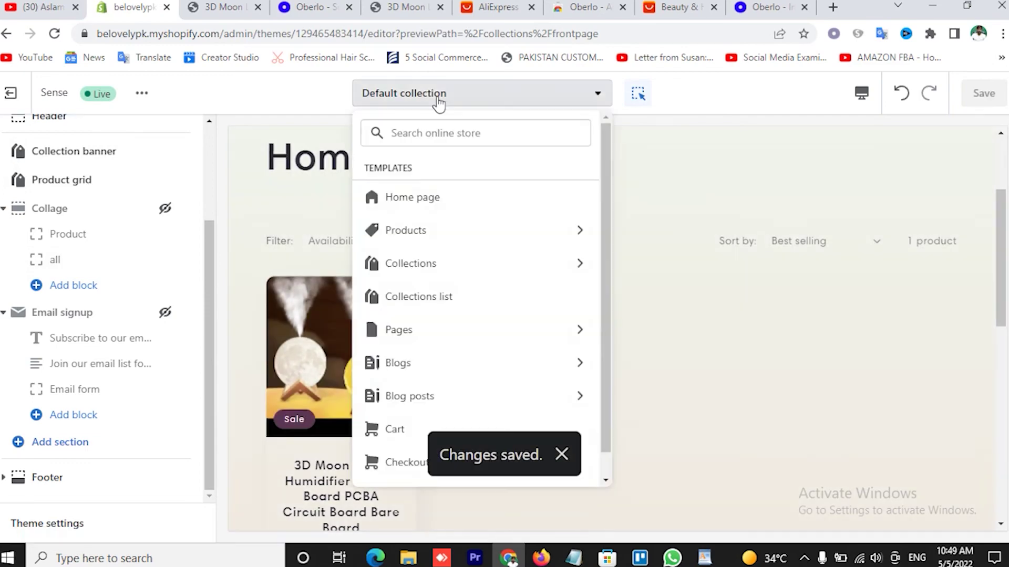
{"action": "left_click", "coordinate": [442, 304]}
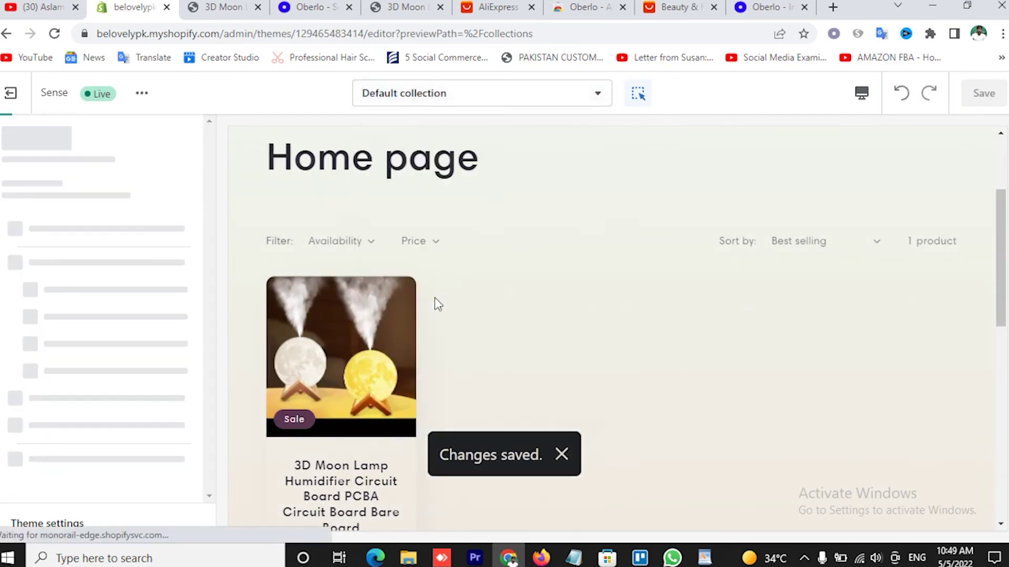
{"action": "scroll", "coordinate": [651, 297], "scroll_direction": "down", "scroll_amount": 2}
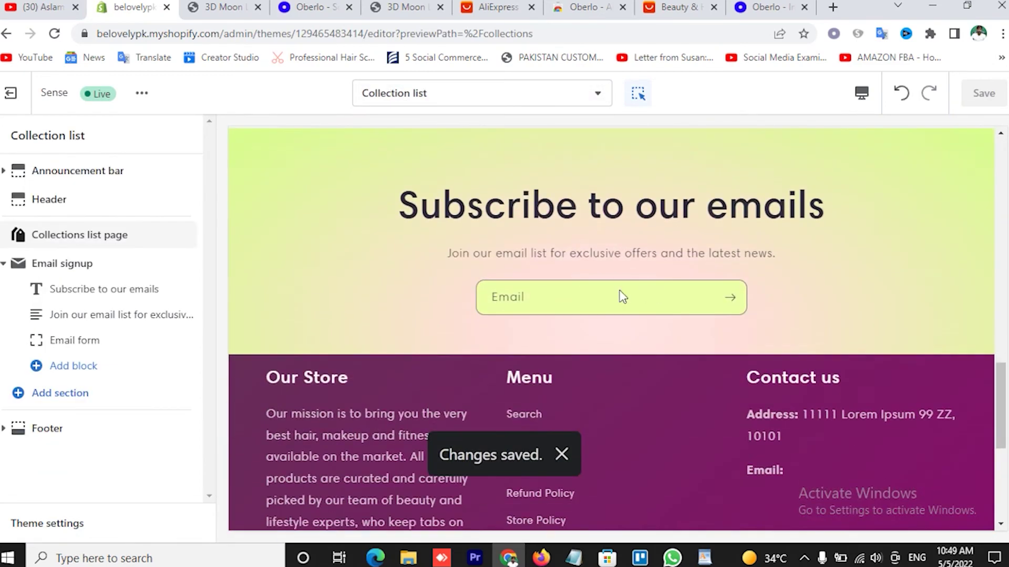
{"action": "scroll", "coordinate": [550, 263], "scroll_direction": "up", "scroll_amount": 2}
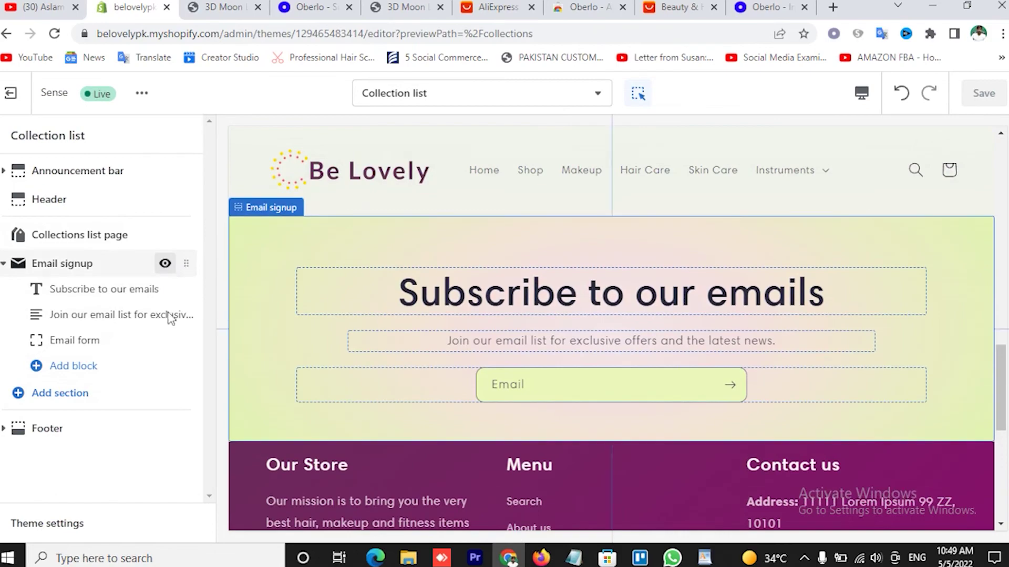
{"action": "left_click", "coordinate": [165, 263]}
{"action": "scroll", "coordinate": [571, 348], "scroll_direction": "up", "scroll_amount": 5}
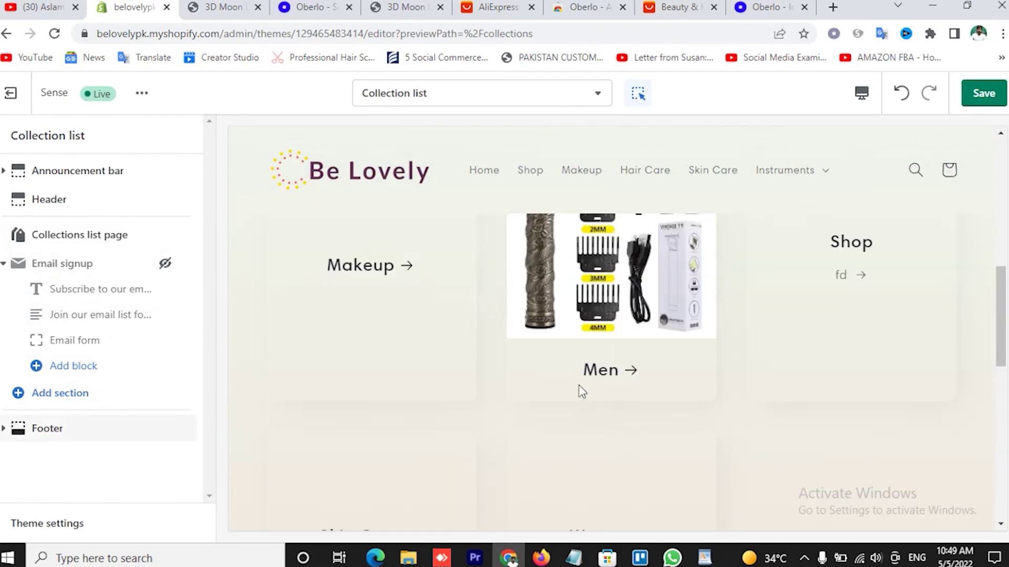
{"action": "scroll", "coordinate": [580, 386], "scroll_direction": "up", "scroll_amount": 5}
{"action": "scroll", "coordinate": [578, 382], "scroll_direction": "down", "scroll_amount": 10}
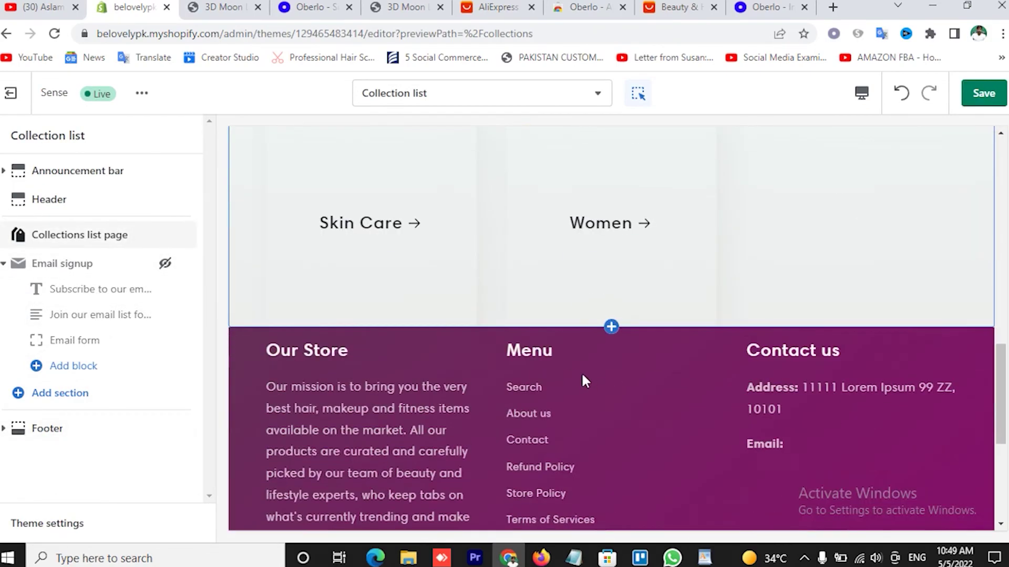
{"action": "scroll", "coordinate": [578, 305], "scroll_direction": "up", "scroll_amount": 5}
{"action": "scroll", "coordinate": [578, 355], "scroll_direction": "up", "scroll_amount": 5}
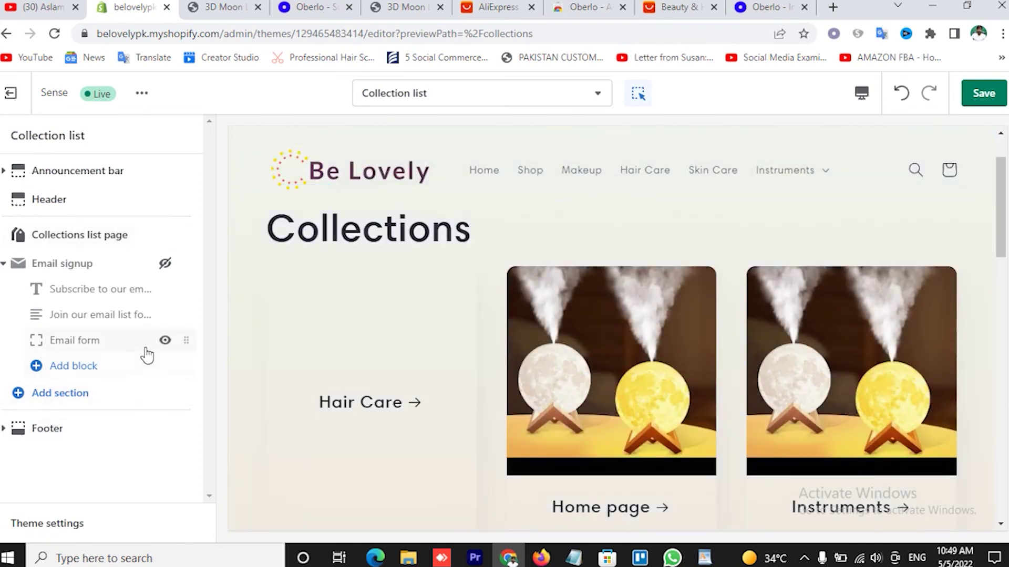
- Save the collection list template and review the remaining collections in its page preview
{"action": "left_click", "coordinate": [981, 99]}
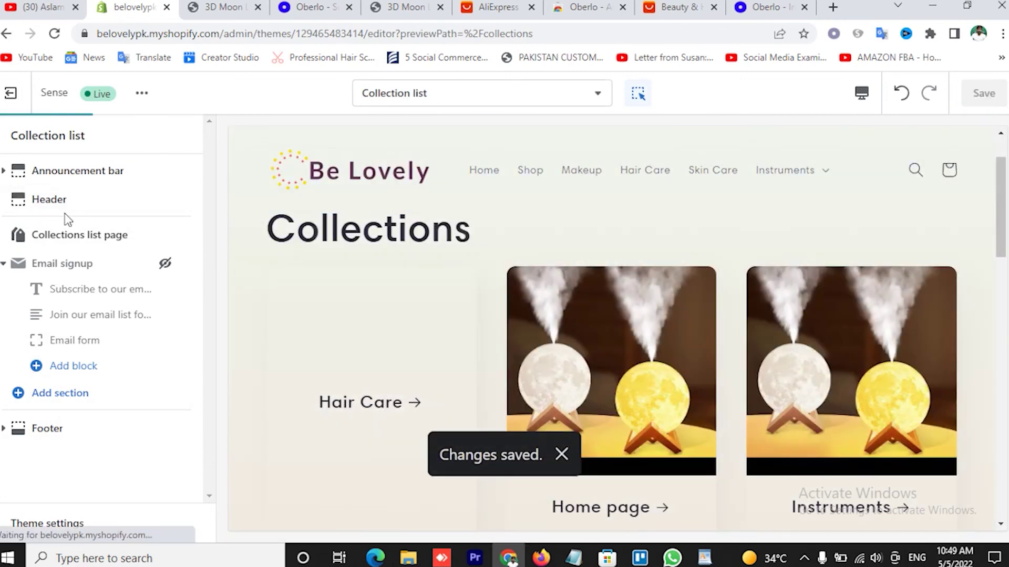
{"action": "left_click", "coordinate": [435, 104]}
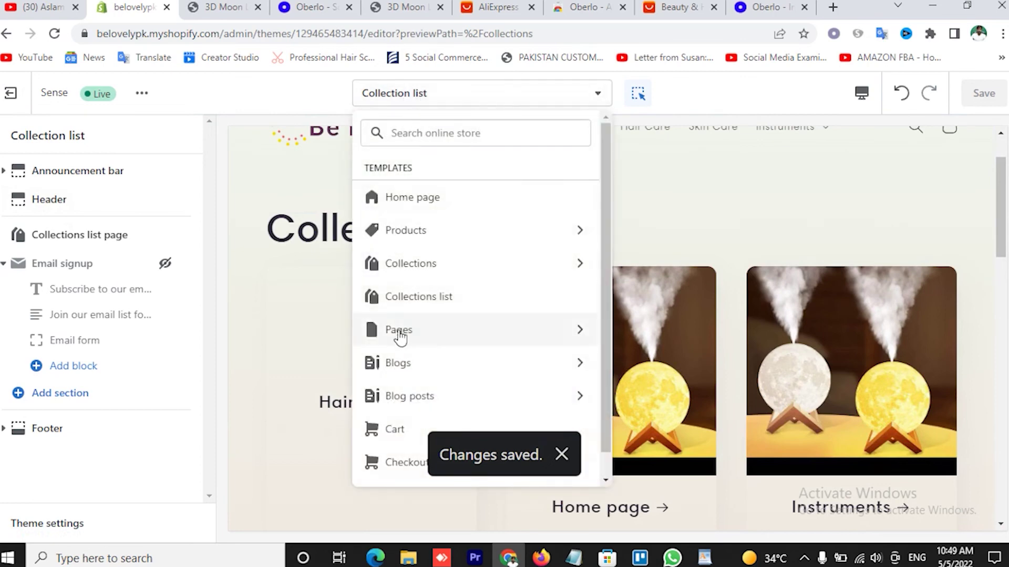
{"action": "left_click", "coordinate": [399, 331]}
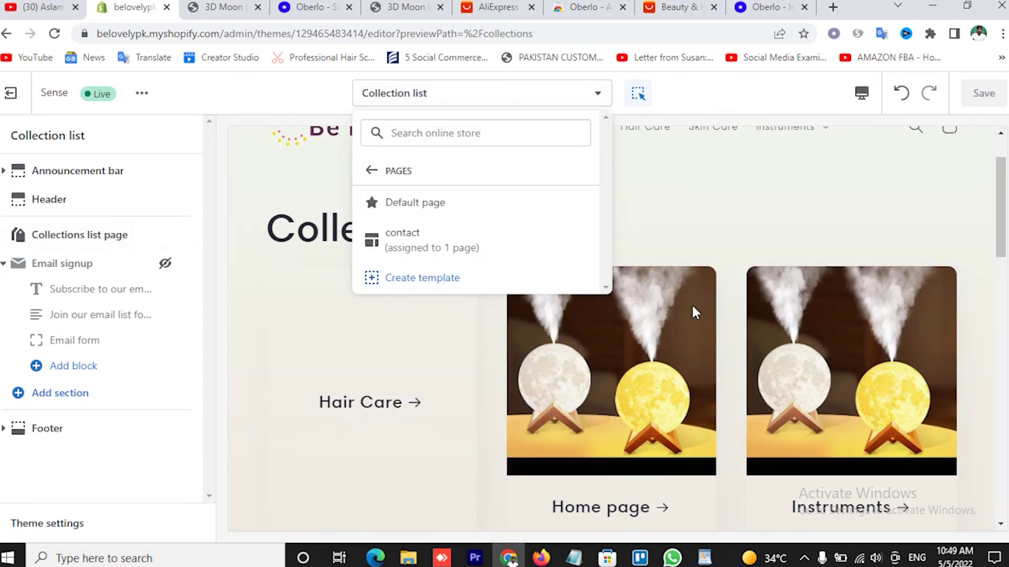
{"action": "scroll", "coordinate": [692, 308], "scroll_direction": "down", "scroll_amount": 10}
{"action": "scroll", "coordinate": [661, 330], "scroll_direction": "up", "scroll_amount": 3}
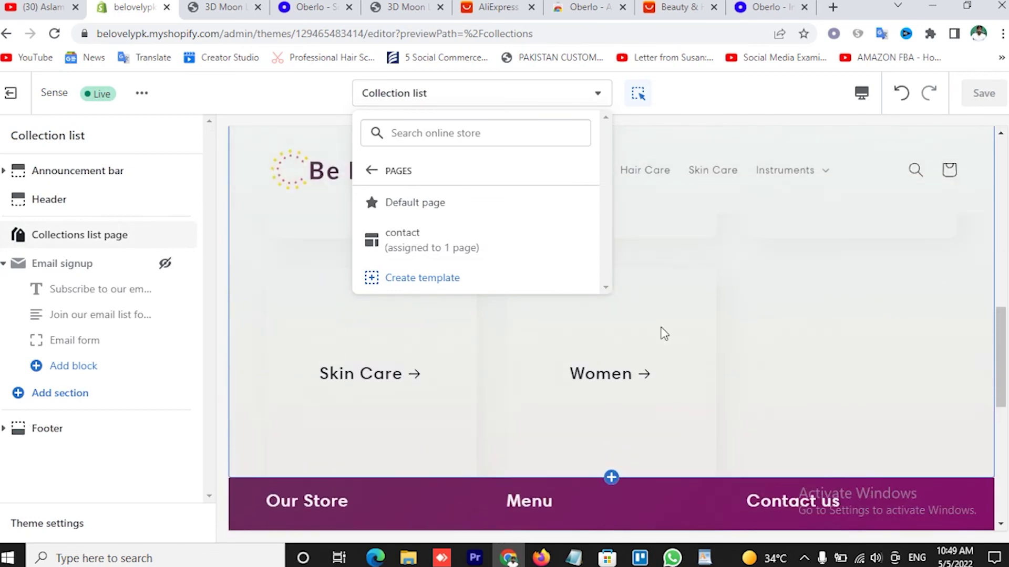
{"action": "left_click", "coordinate": [757, 342]}
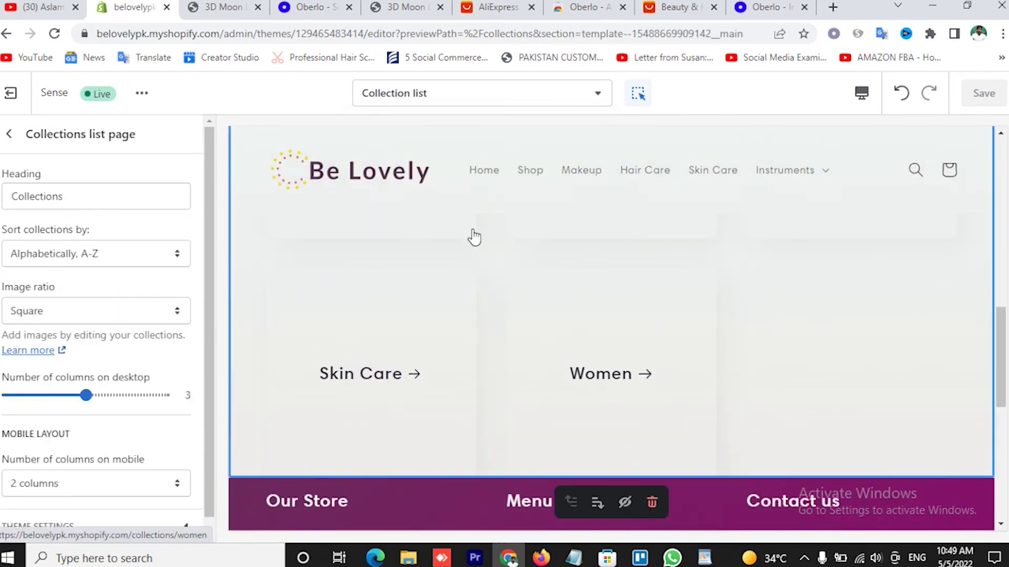
- Open the Default page template from the Pages templates
{"action": "left_click", "coordinate": [434, 105]}
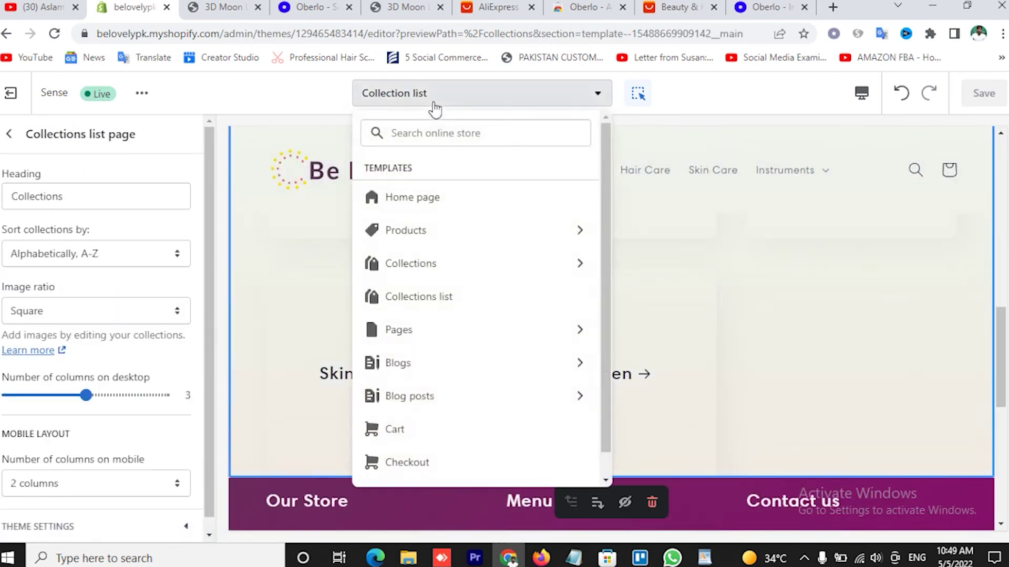
{"action": "left_click", "coordinate": [411, 340]}
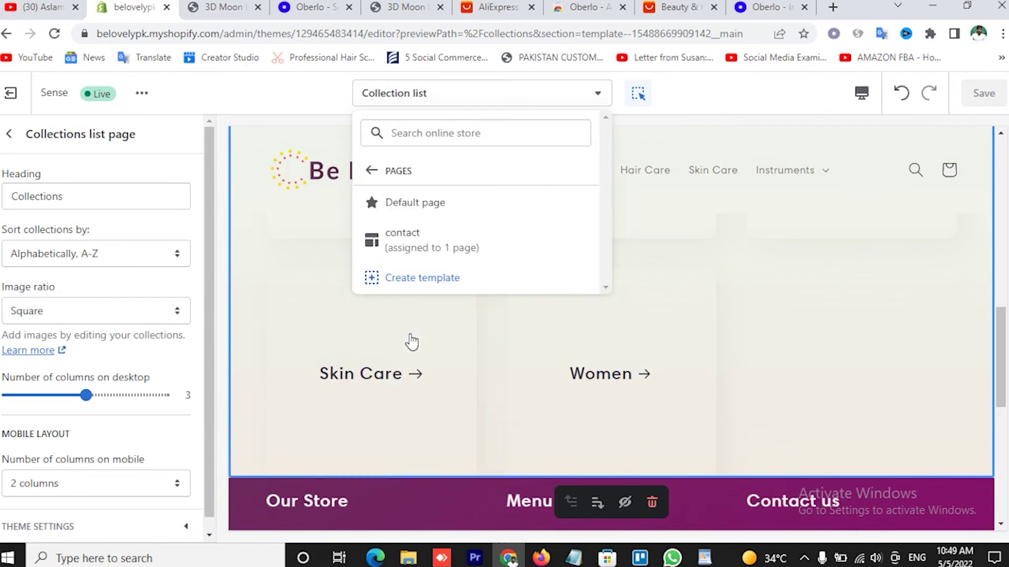
{"action": "left_click", "coordinate": [441, 204]}
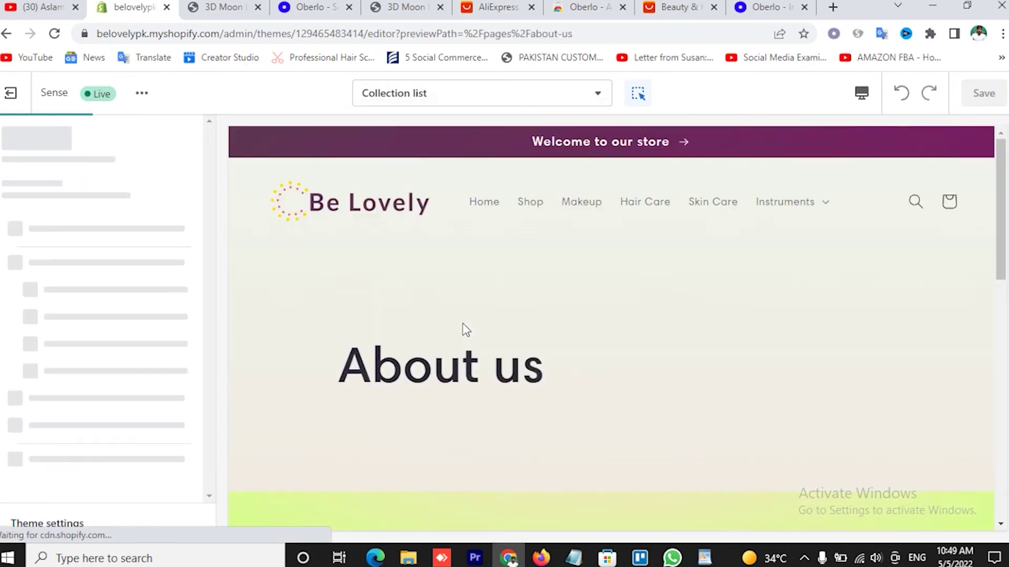
- Hide the Email signup section of the Default page template and save the change
{"action": "scroll", "coordinate": [505, 326], "scroll_direction": "down", "scroll_amount": 4}
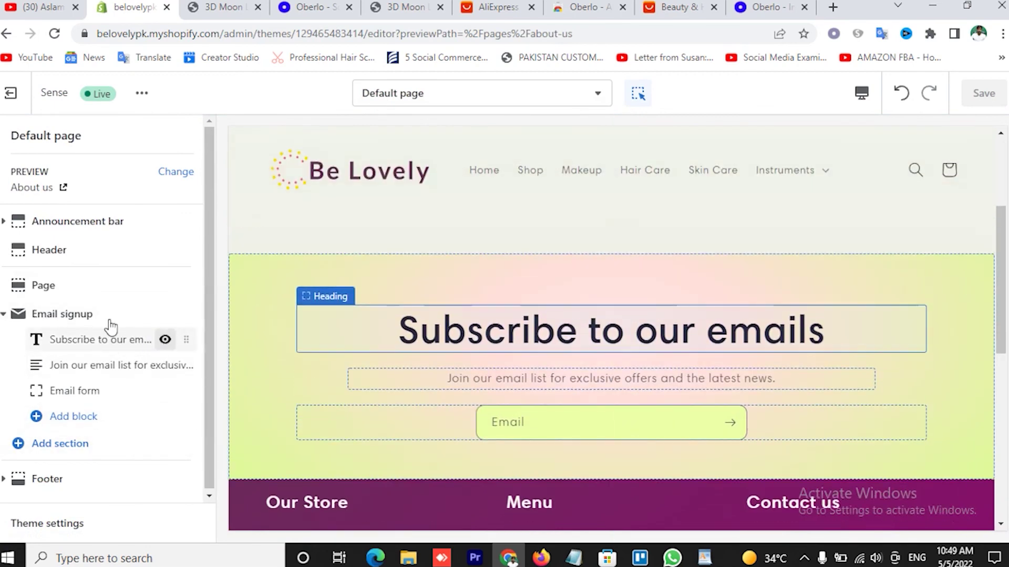
{"action": "left_click", "coordinate": [165, 314]}
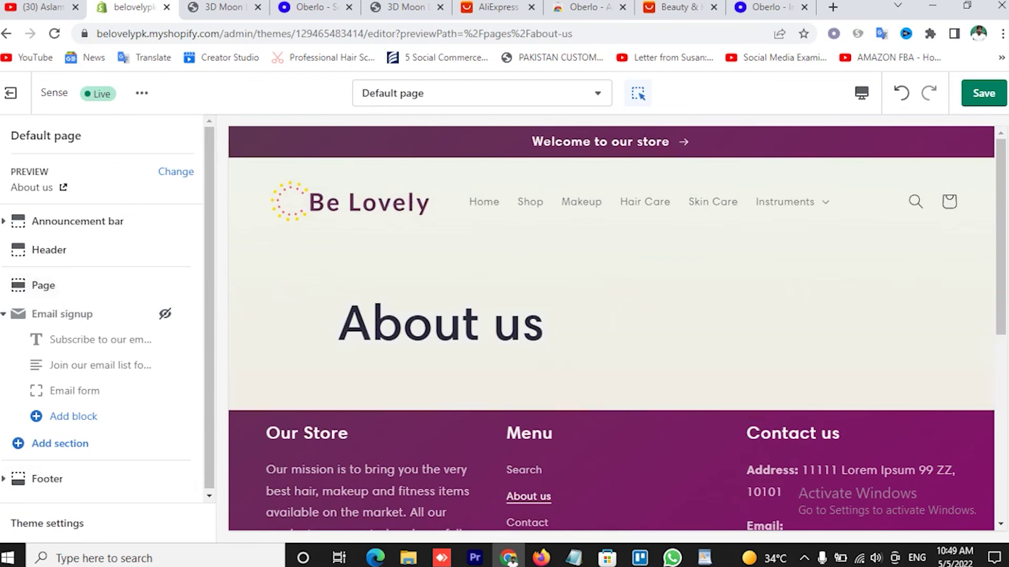
{"action": "left_click", "coordinate": [983, 94]}
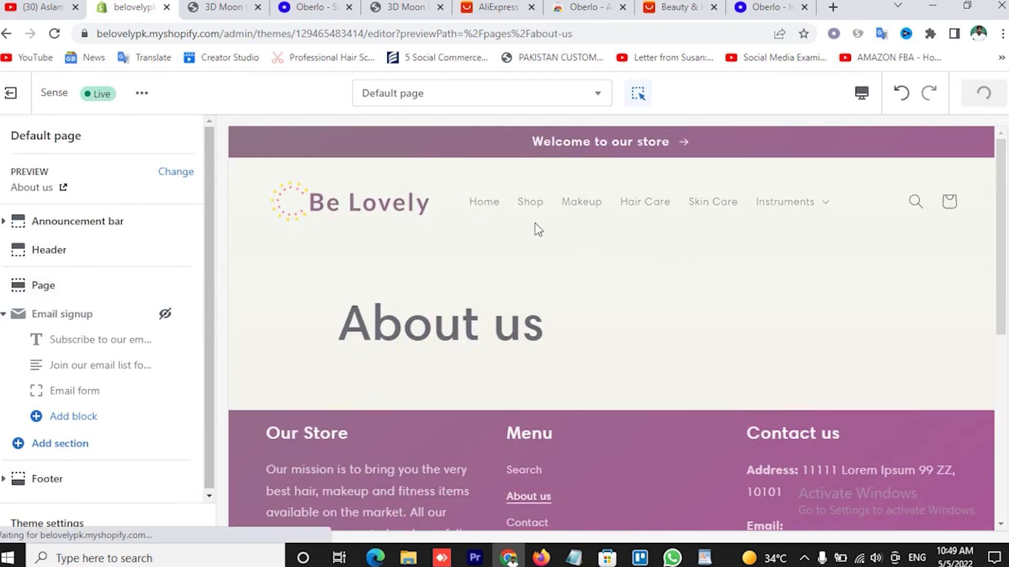
- Open the contact page template and hide its Email signup section
{"action": "left_click", "coordinate": [418, 100]}
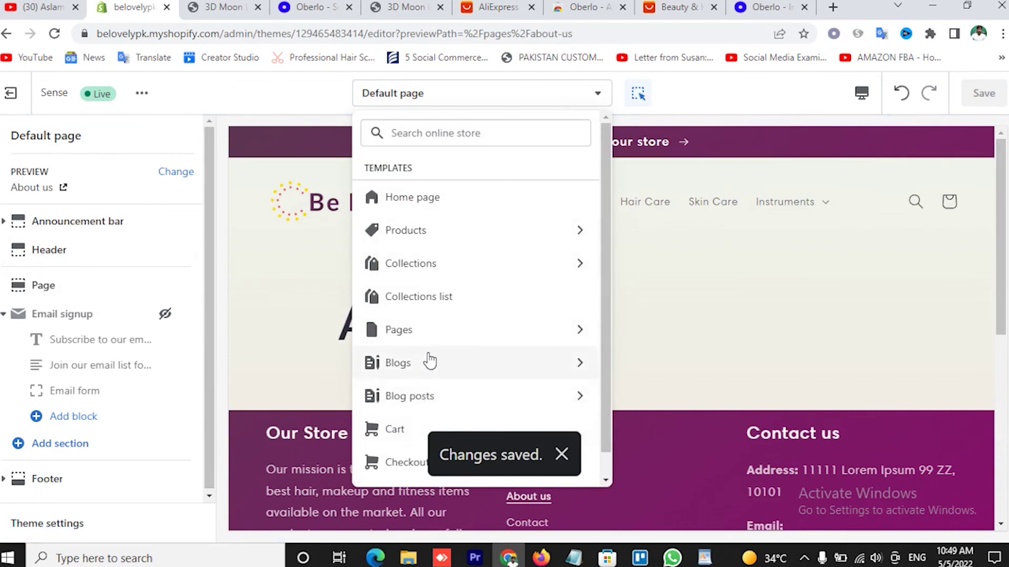
{"action": "left_click", "coordinate": [416, 332]}
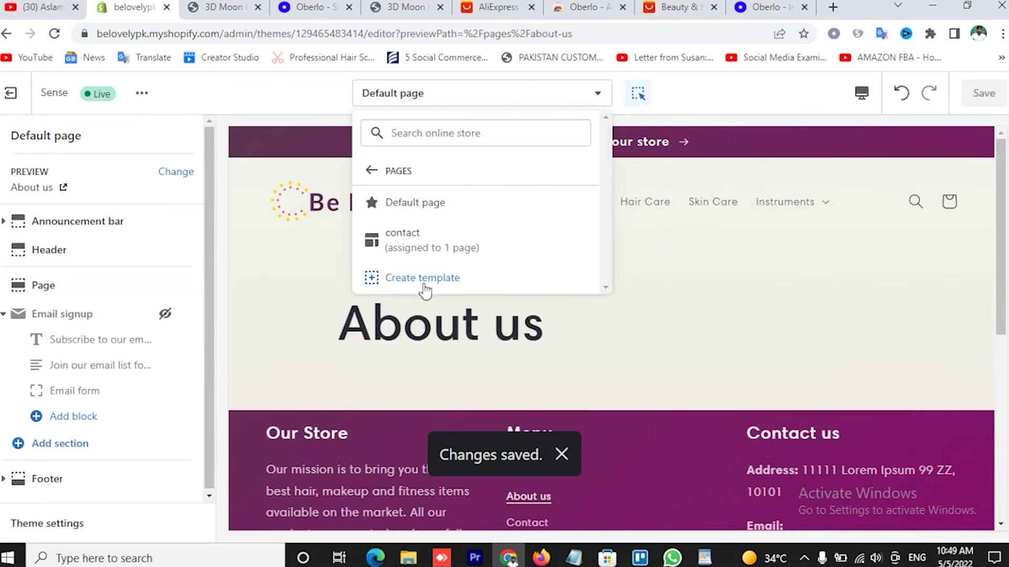
{"action": "left_click", "coordinate": [401, 234]}
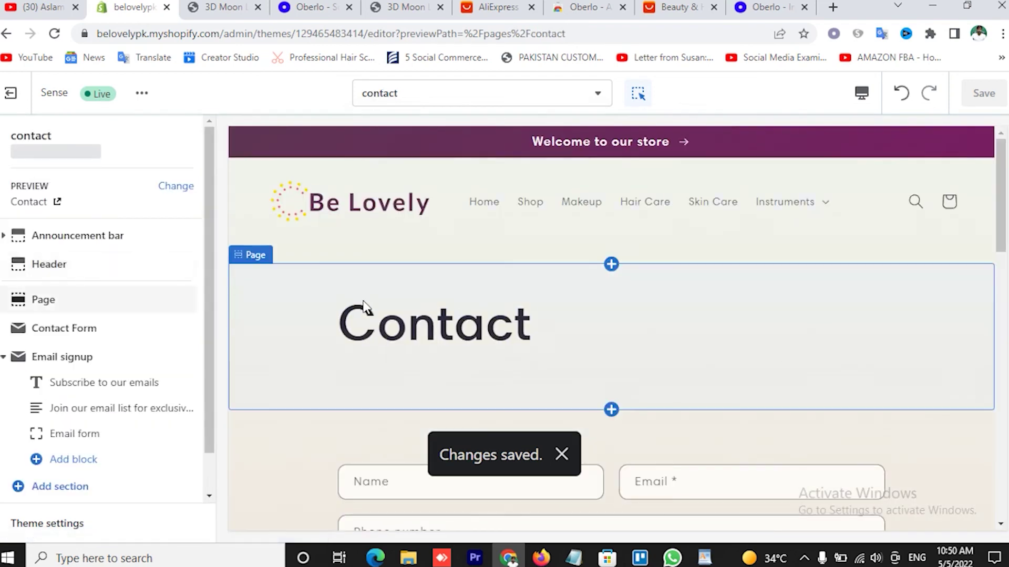
{"action": "scroll", "coordinate": [364, 306], "scroll_direction": "down", "scroll_amount": 4}
{"action": "scroll", "coordinate": [364, 306], "scroll_direction": "down", "scroll_amount": 5}
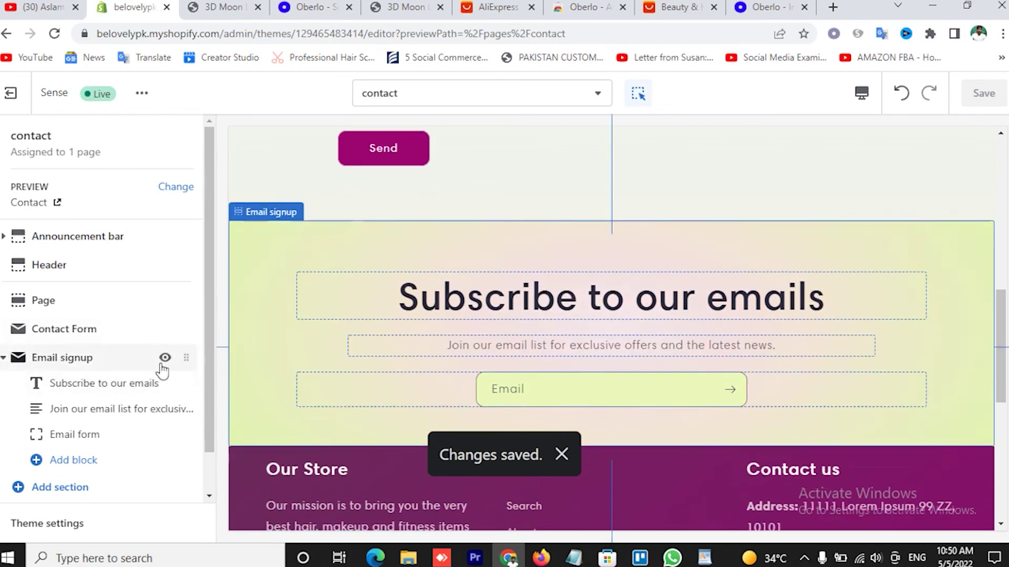
{"action": "left_click", "coordinate": [165, 358]}
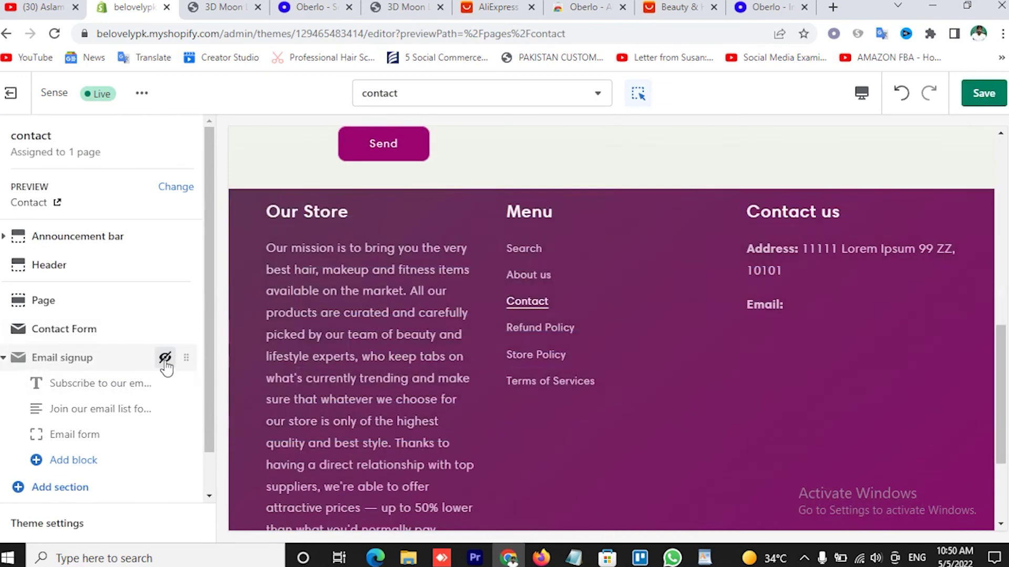
- Review the Contact Form section in the contact page preview and save the template
{"action": "left_click", "coordinate": [804, 559]}
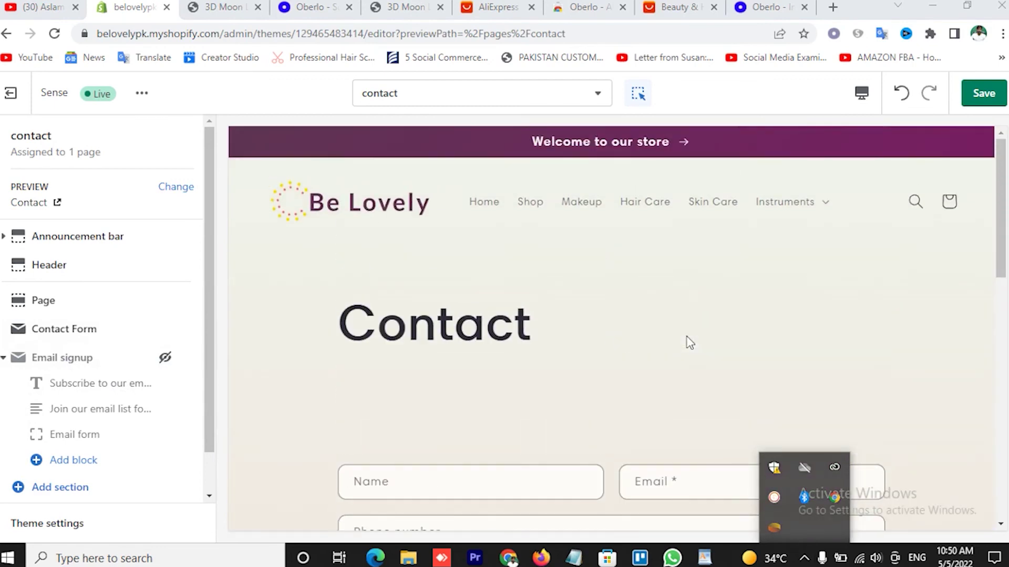
{"action": "scroll", "coordinate": [567, 345], "scroll_direction": "down", "scroll_amount": 4}
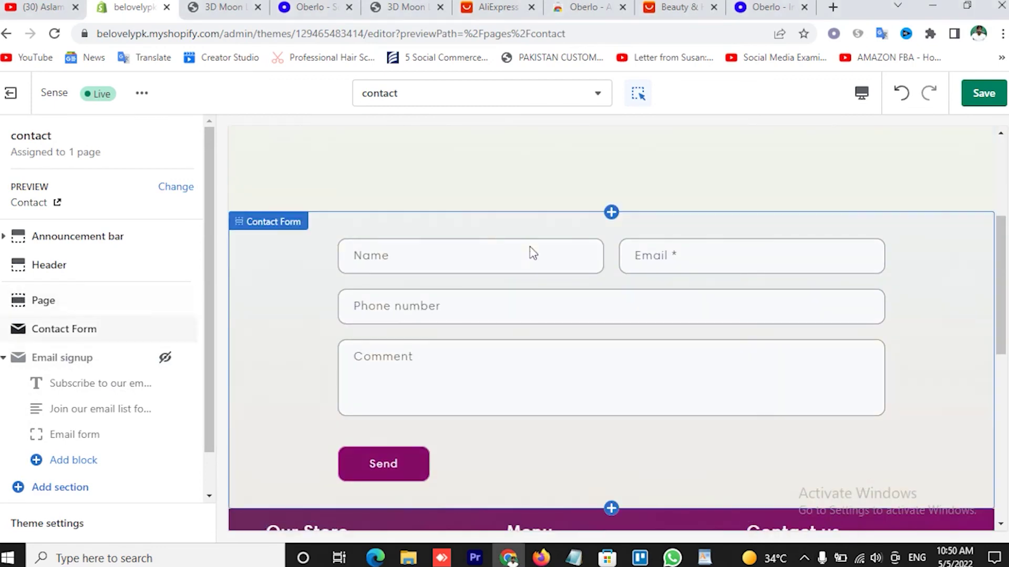
{"action": "left_click", "coordinate": [694, 248]}
{"action": "left_click", "coordinate": [702, 263]}
{"action": "left_click", "coordinate": [967, 314]}
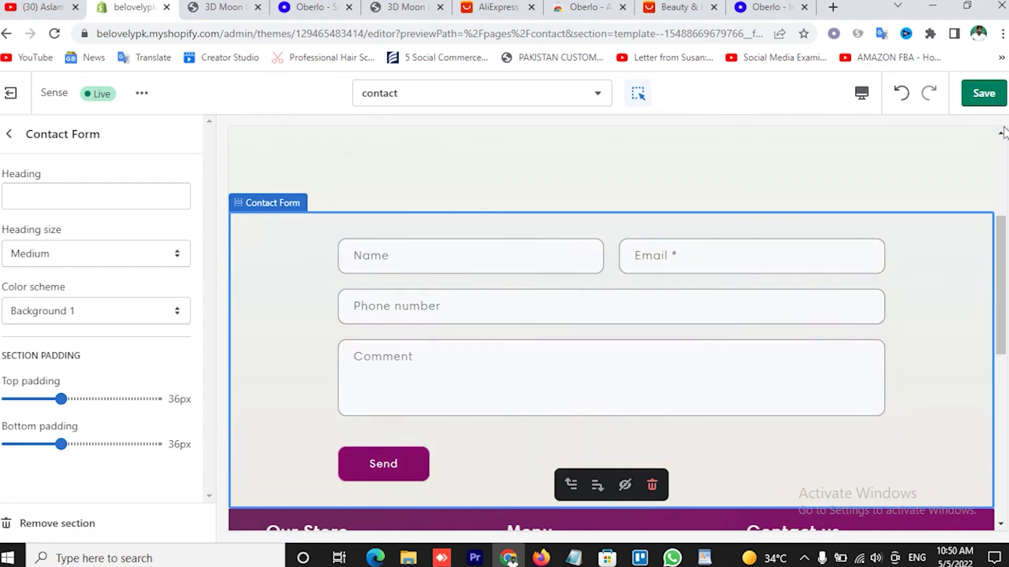
{"action": "left_click", "coordinate": [983, 94]}
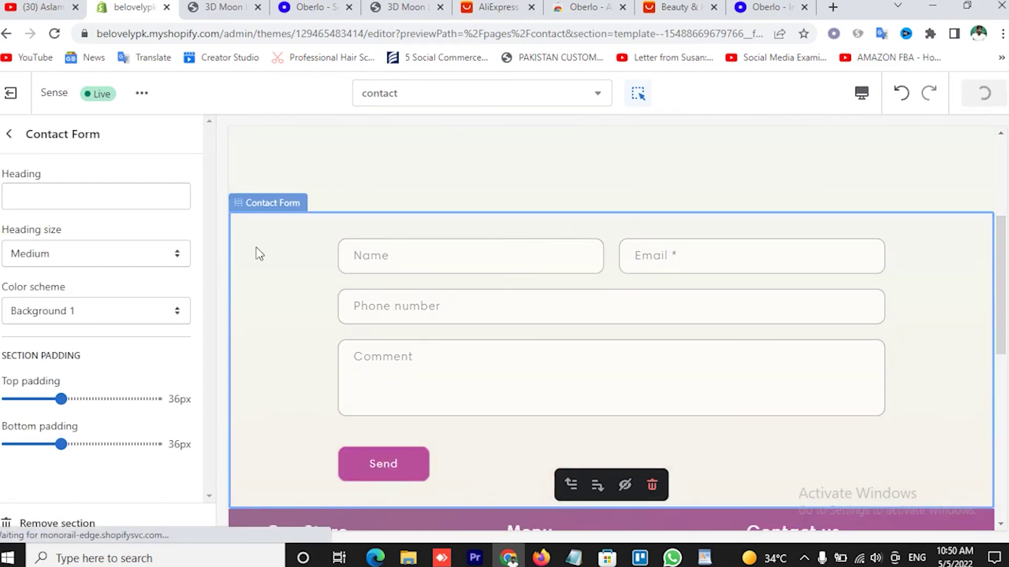
- Open the Default blog template and look over its News page preview
{"action": "left_click", "coordinate": [412, 100]}
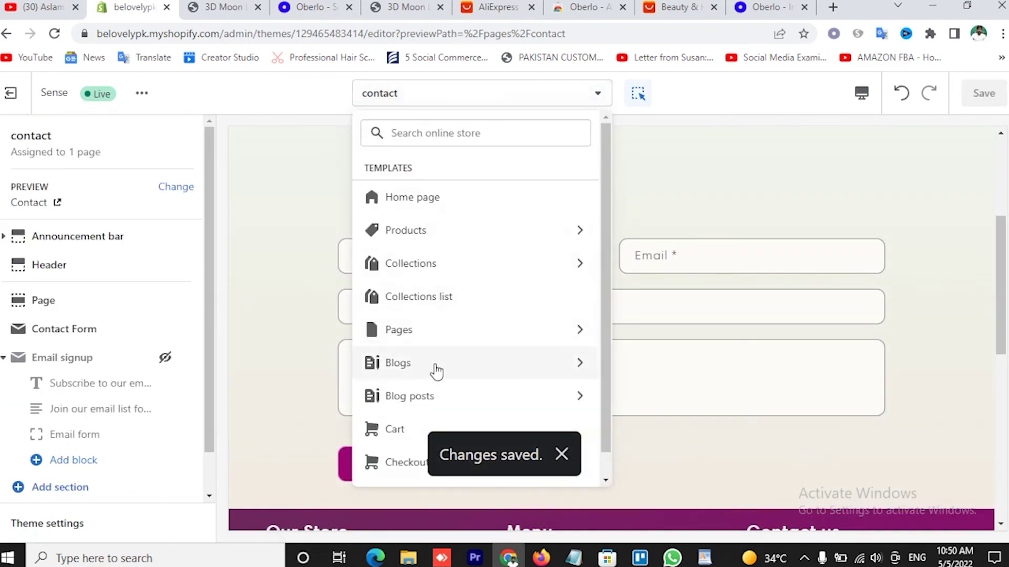
{"action": "left_click", "coordinate": [407, 364]}
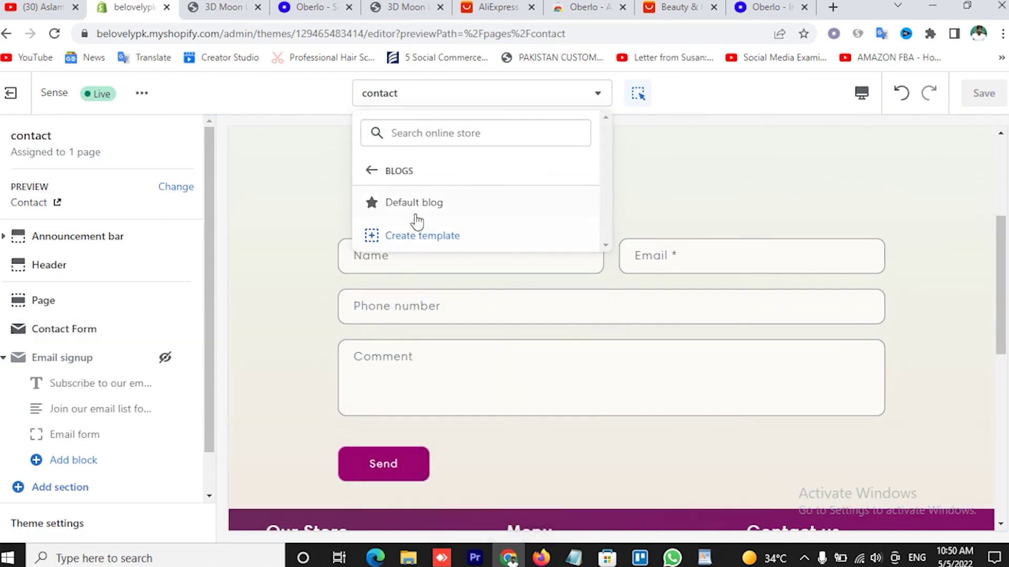
{"action": "left_click", "coordinate": [410, 202]}
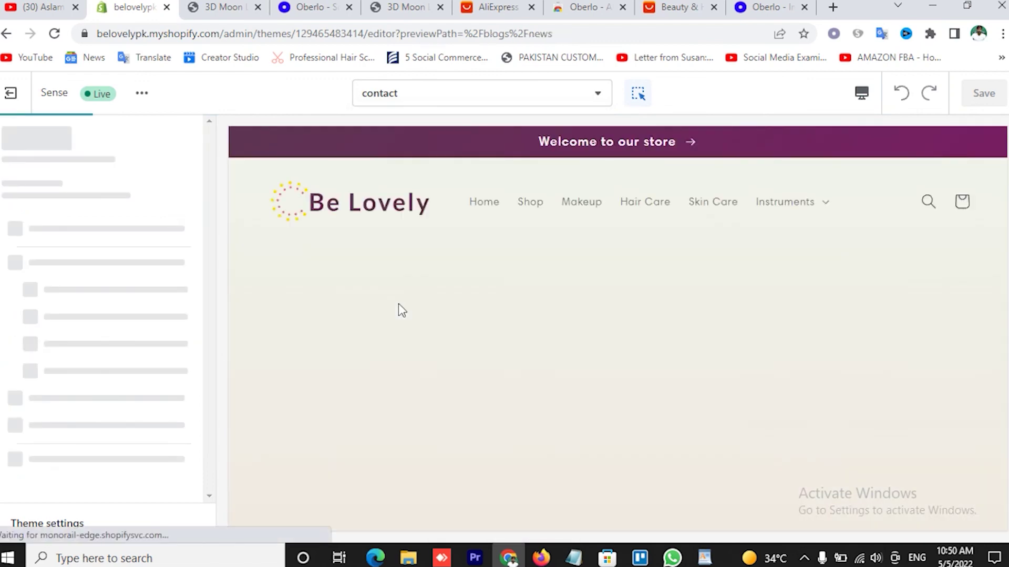
{"action": "scroll", "coordinate": [424, 339], "scroll_direction": "down", "scroll_amount": 1}
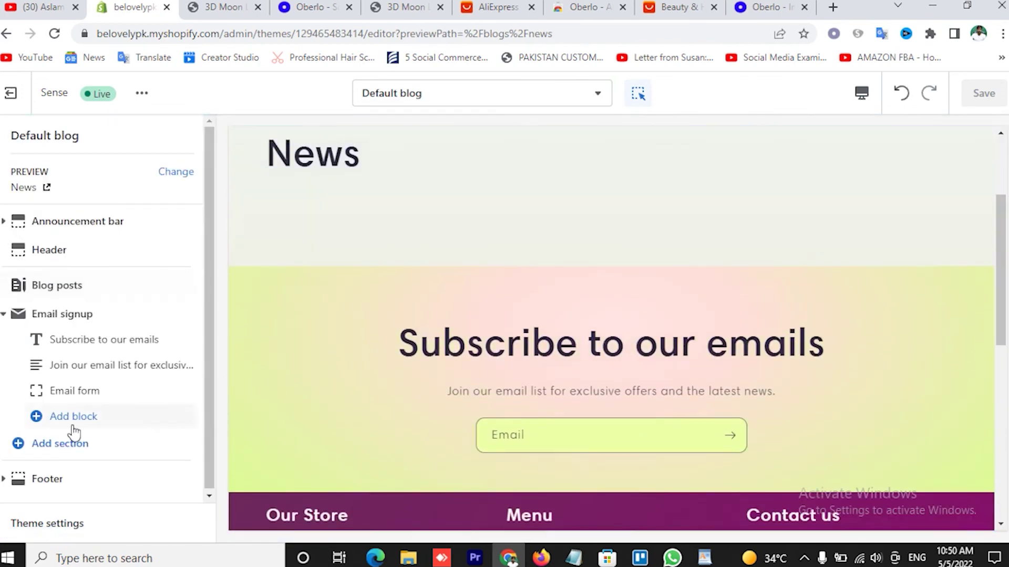
- Hide the Email signup section of the Default blog template and save the change
{"action": "left_click", "coordinate": [165, 313]}
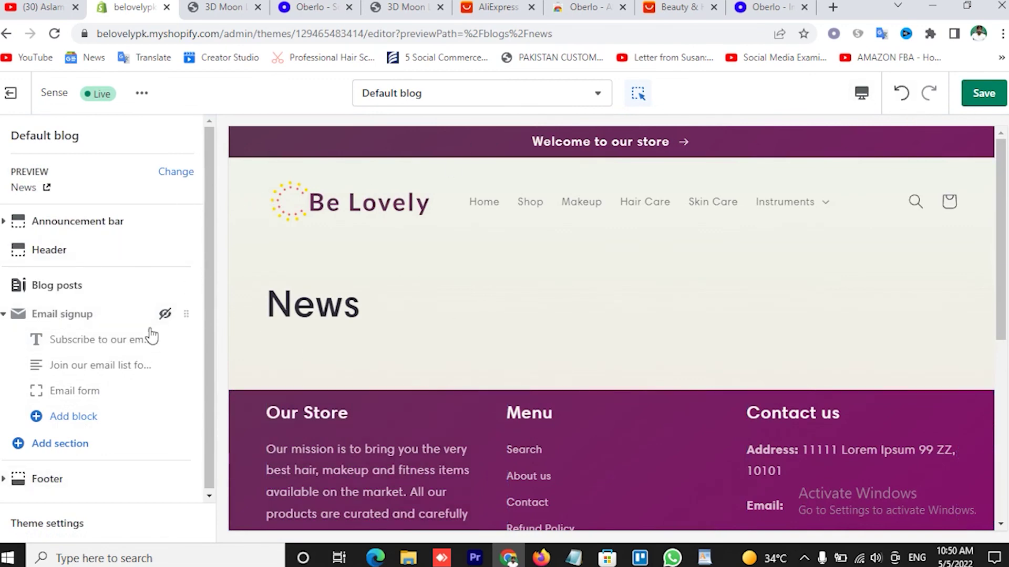
{"action": "left_click", "coordinate": [395, 93]}
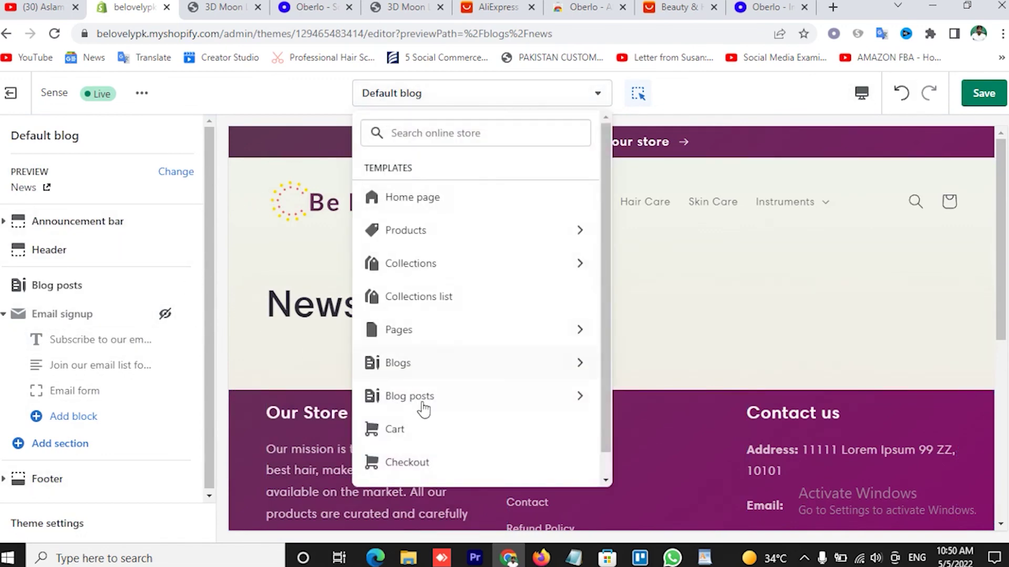
{"action": "left_click", "coordinate": [983, 94]}
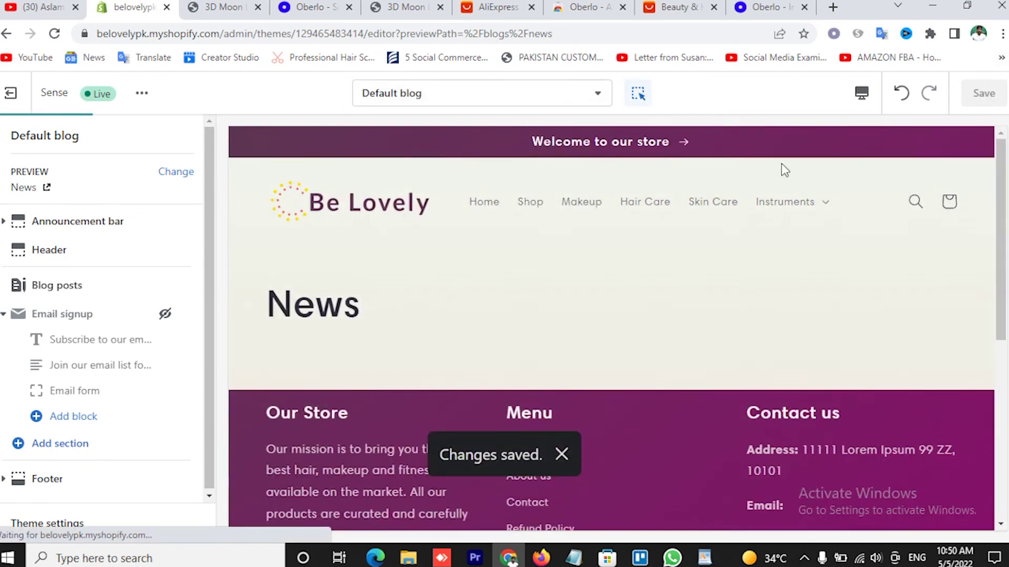
- Check which Blog posts templates are available and return to the full template list
{"action": "left_click", "coordinate": [400, 93]}
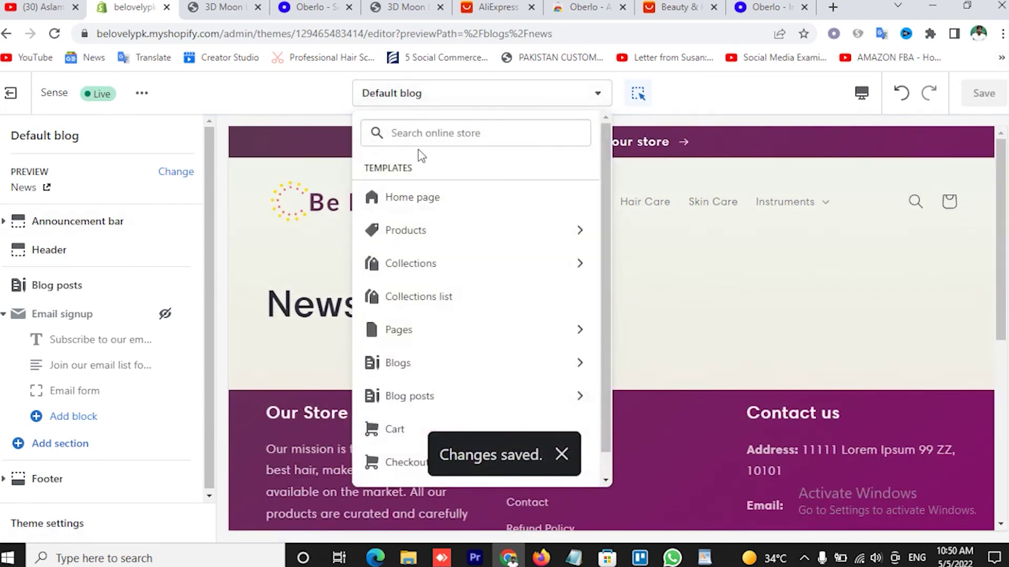
{"action": "scroll", "coordinate": [481, 383], "scroll_direction": "down", "scroll_amount": 1}
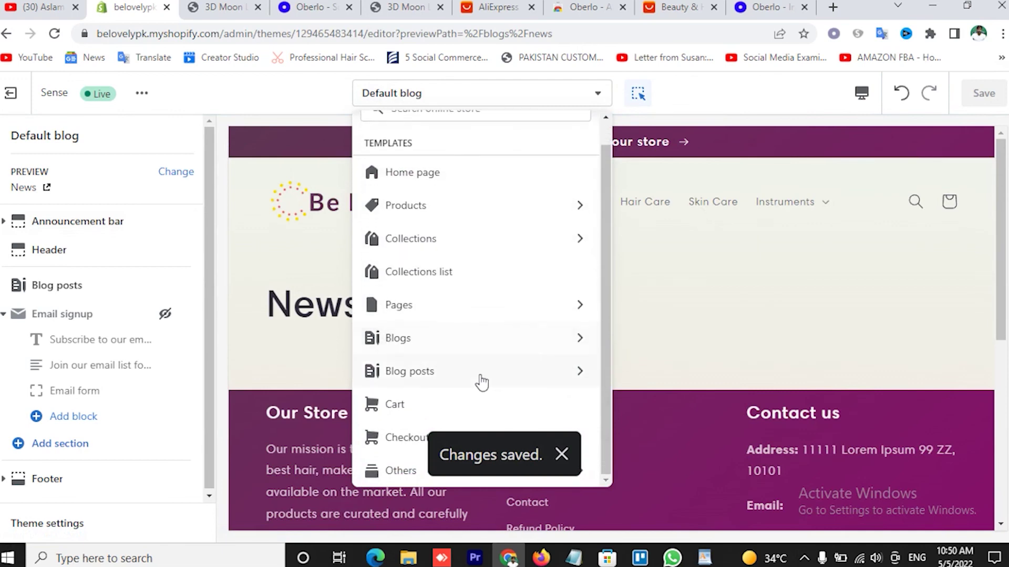
{"action": "left_click", "coordinate": [422, 374]}
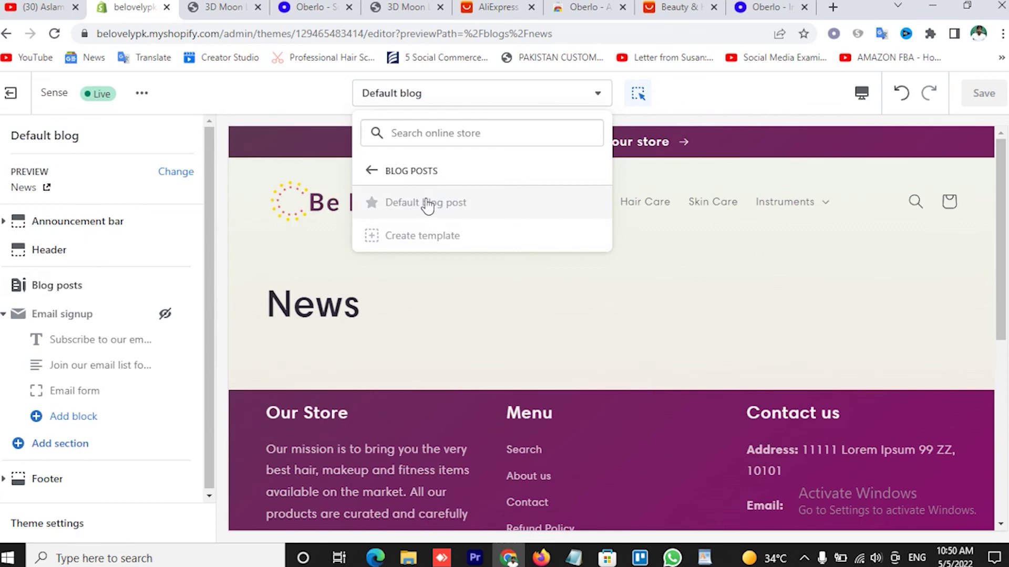
{"action": "left_click", "coordinate": [416, 104]}
{"action": "left_click", "coordinate": [416, 105]}
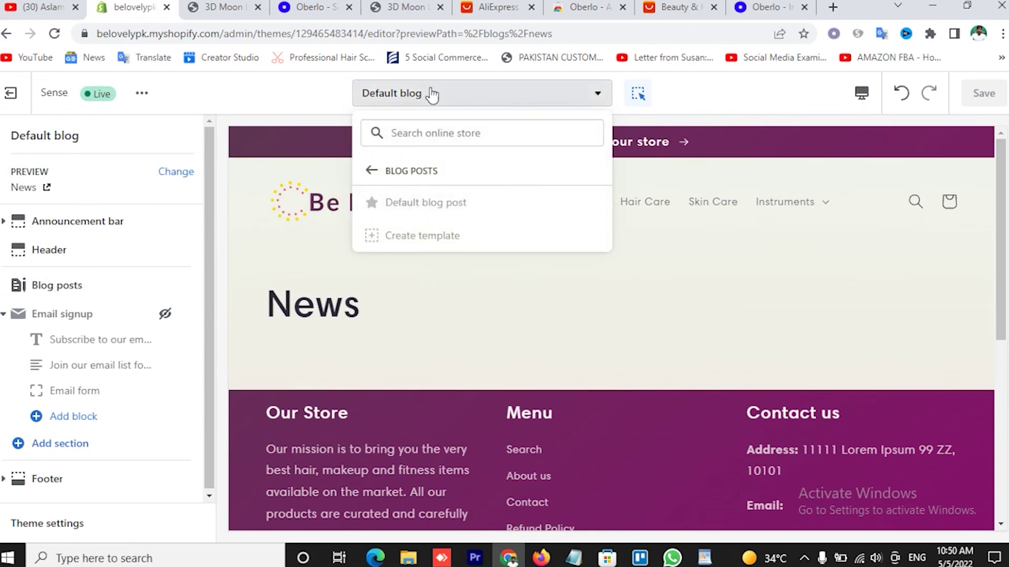
{"action": "left_click", "coordinate": [546, 98]}
{"action": "left_click", "coordinate": [547, 98]}
{"action": "left_click", "coordinate": [370, 171]}
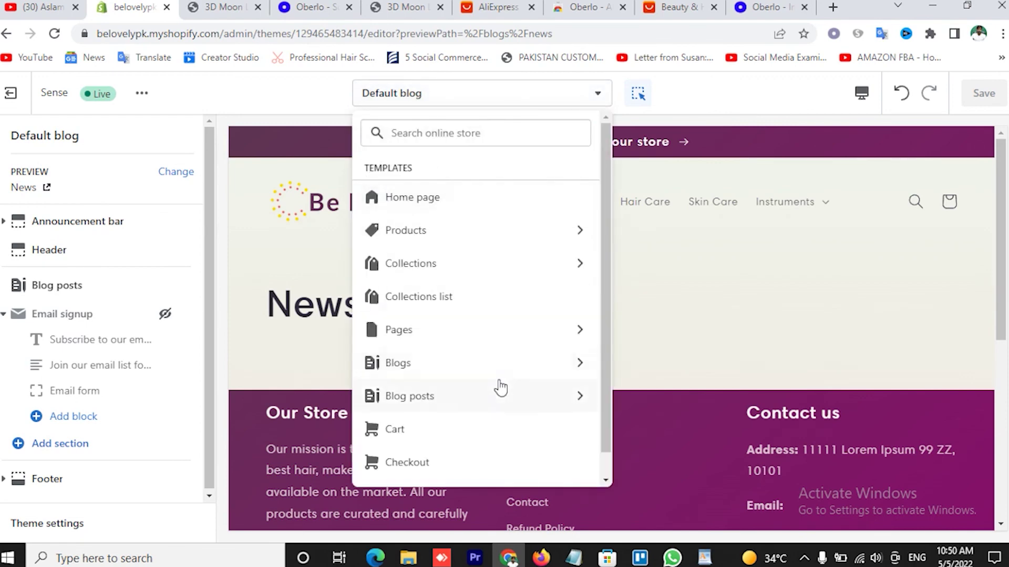
- Open the Cart template and look over its page preview
{"action": "scroll", "coordinate": [500, 388], "scroll_direction": "down", "scroll_amount": 1}
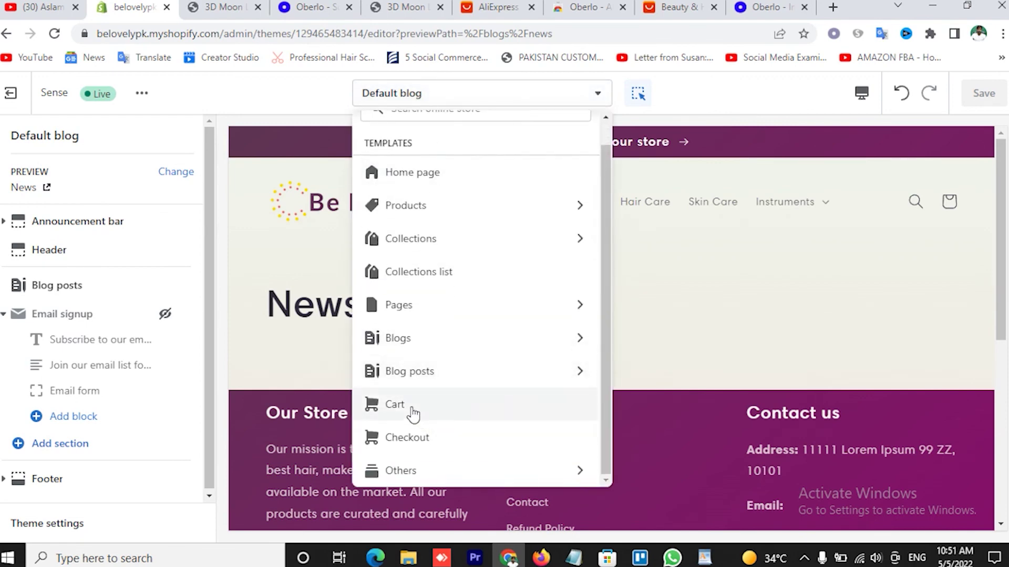
{"action": "left_click", "coordinate": [395, 404]}
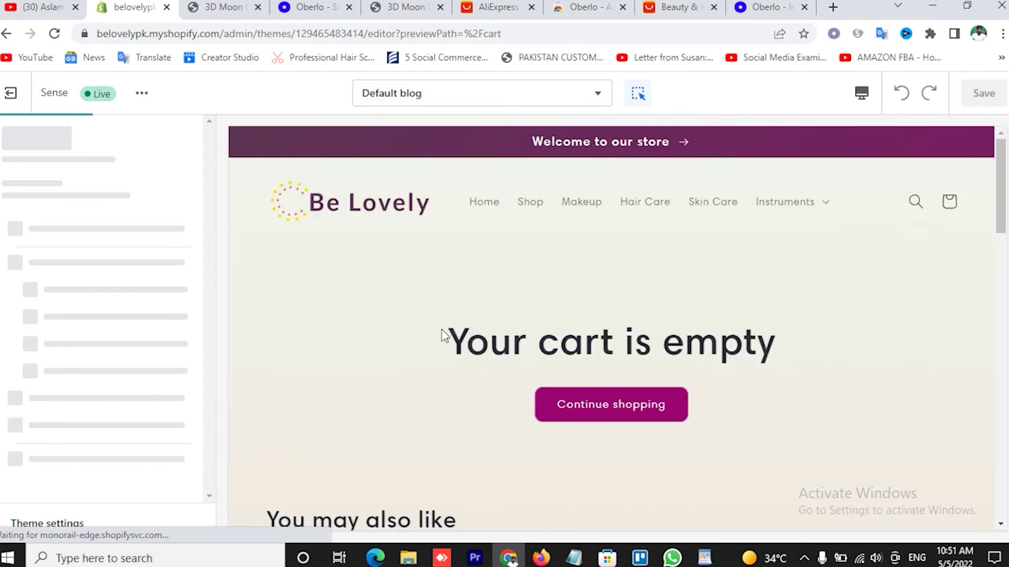
{"action": "scroll", "coordinate": [494, 316], "scroll_direction": "down", "scroll_amount": 3}
{"action": "scroll", "coordinate": [499, 315], "scroll_direction": "up", "scroll_amount": 2}
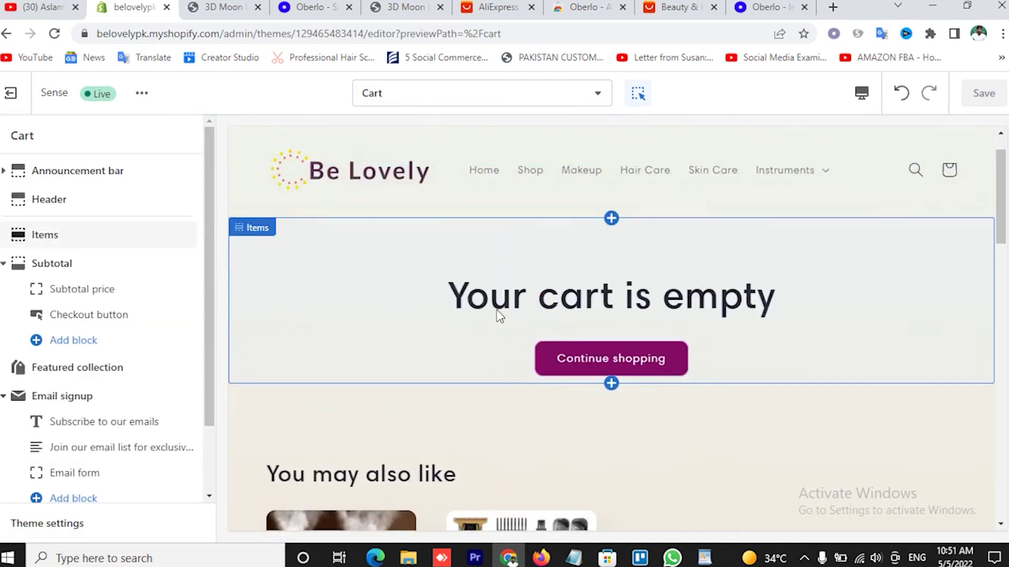
- Hide the Email signup section of the Cart template and save the change
{"action": "scroll", "coordinate": [499, 315], "scroll_direction": "up", "scroll_amount": 1}
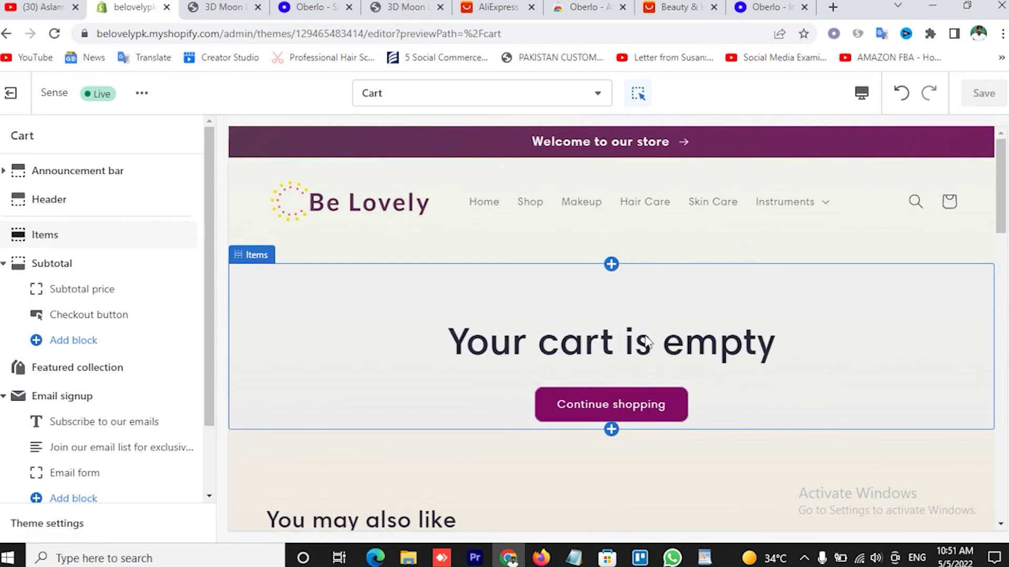
{"action": "scroll", "coordinate": [616, 339], "scroll_direction": "down", "scroll_amount": 5}
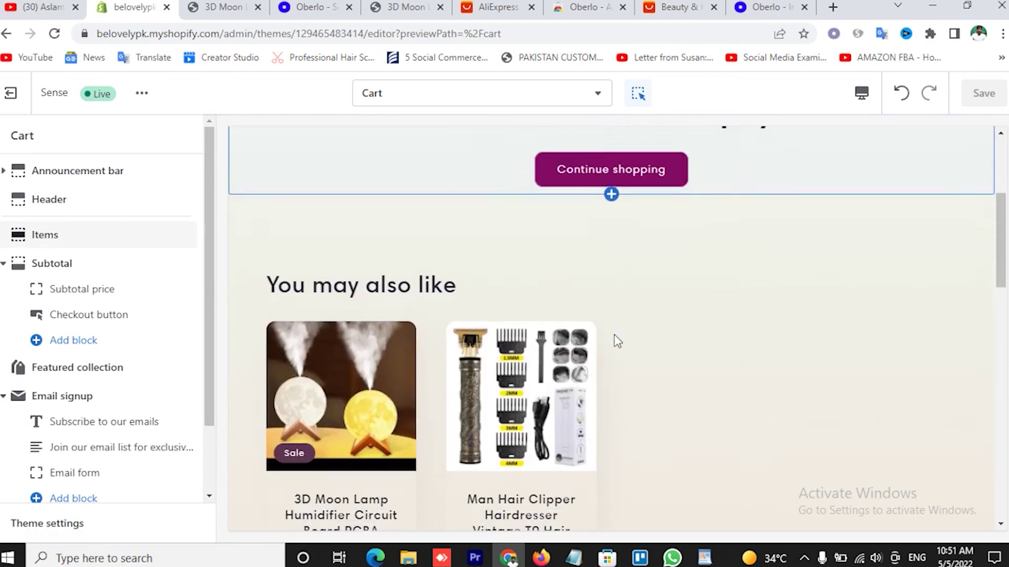
{"action": "scroll", "coordinate": [541, 273], "scroll_direction": "down", "scroll_amount": 8}
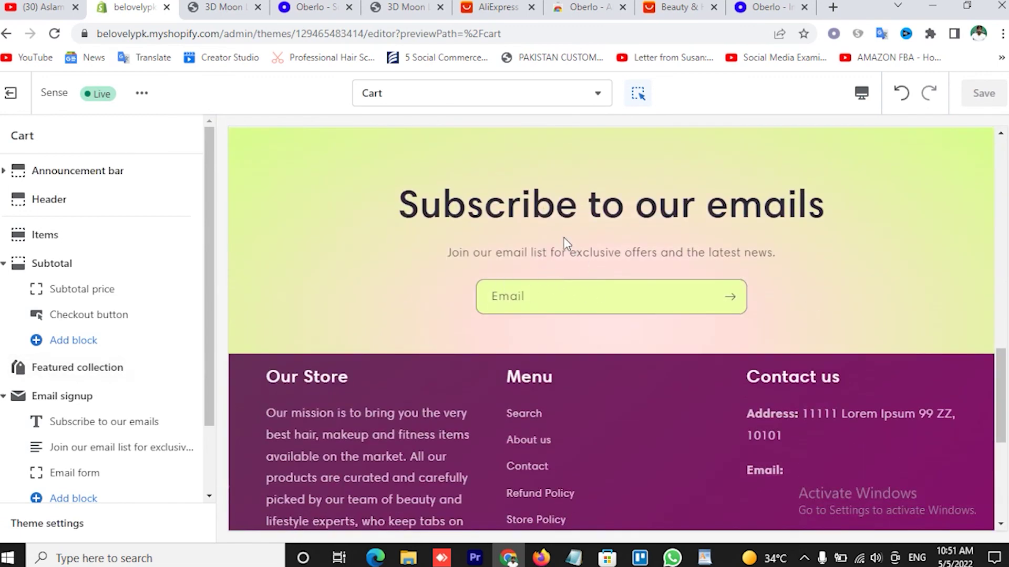
{"action": "mouse_move", "coordinate": [162, 396]}
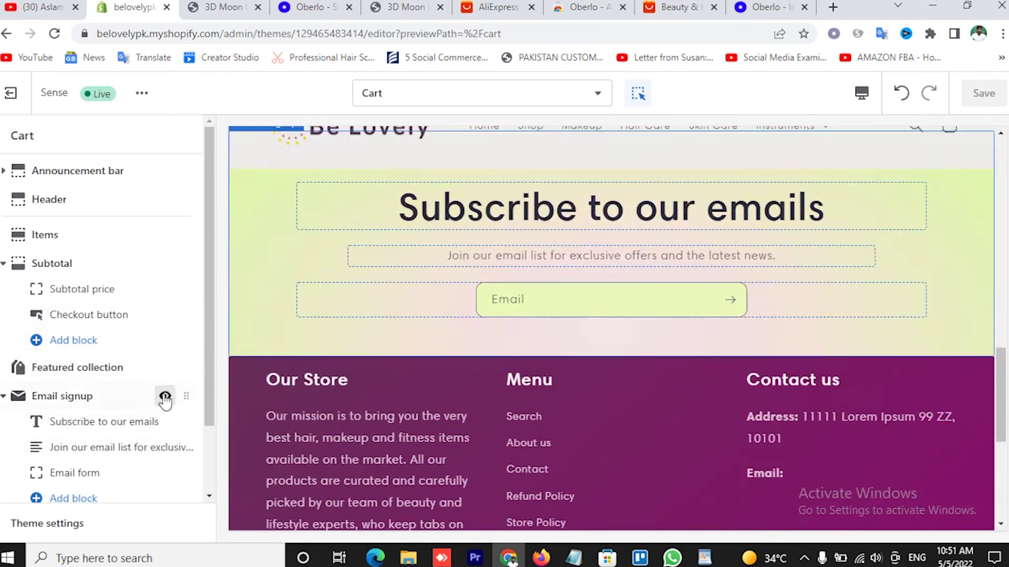
{"action": "scroll", "coordinate": [619, 383], "scroll_direction": "up", "scroll_amount": 10}
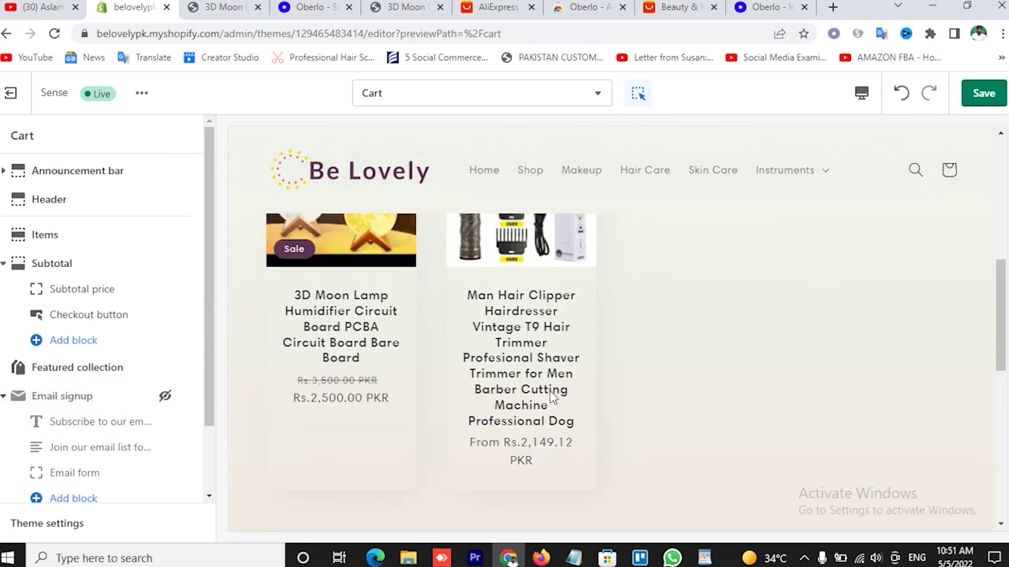
{"action": "scroll", "coordinate": [553, 397], "scroll_direction": "up", "scroll_amount": 1}
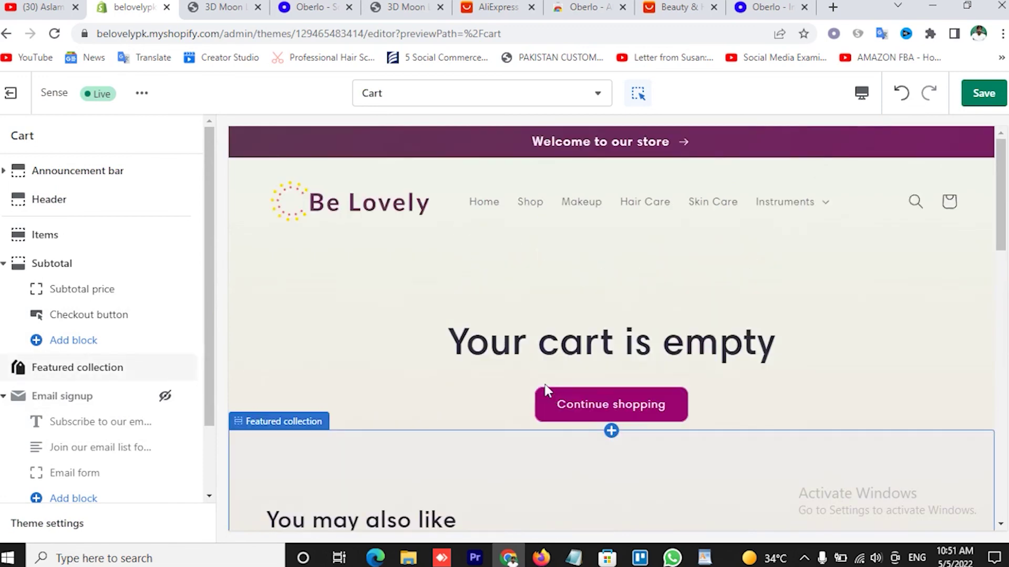
{"action": "left_click", "coordinate": [983, 93]}
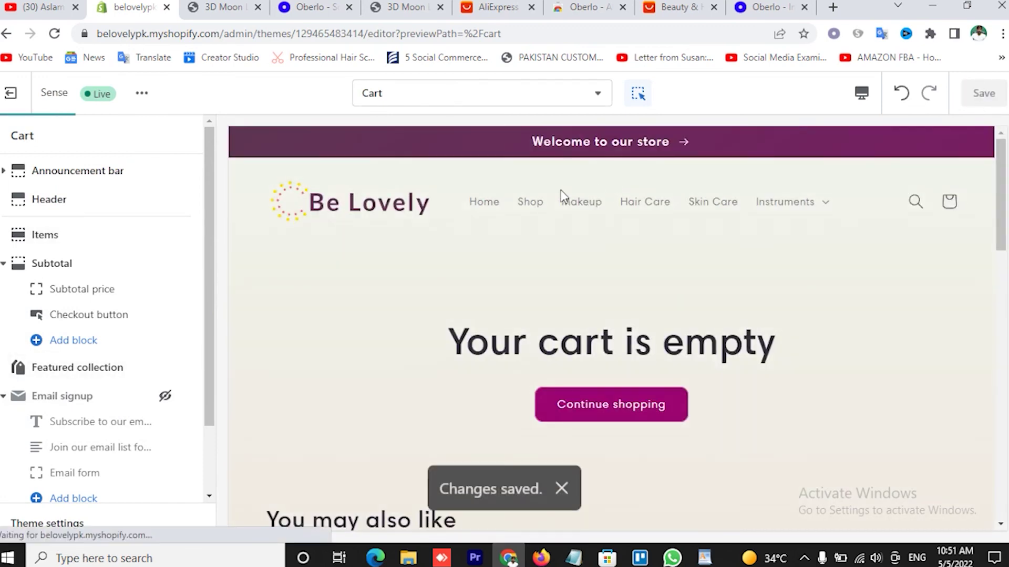
- Open the Checkout template and look over its contact information and shipping address form
{"action": "left_click", "coordinate": [405, 105]}
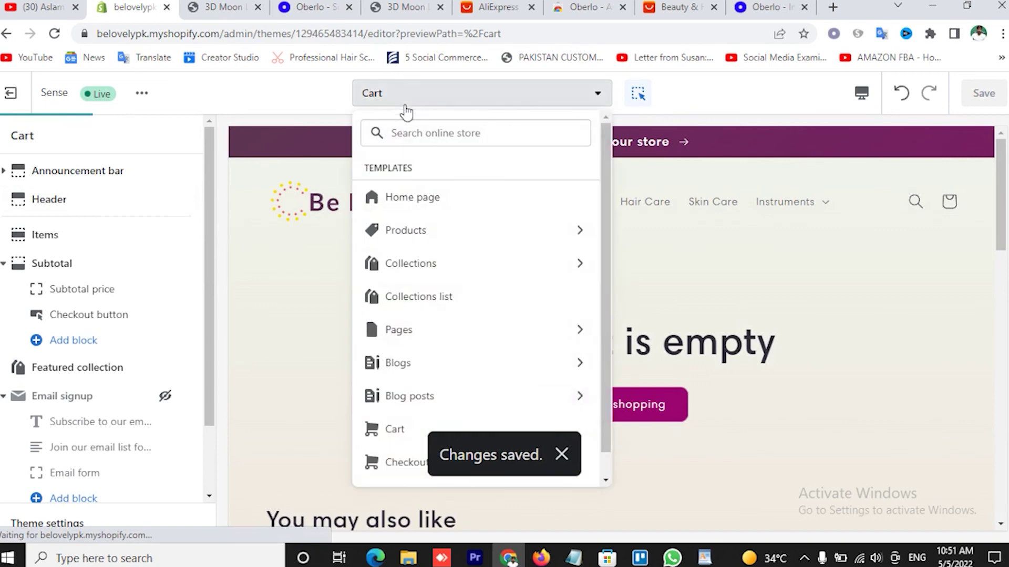
{"action": "scroll", "coordinate": [525, 392], "scroll_direction": "down", "scroll_amount": 1}
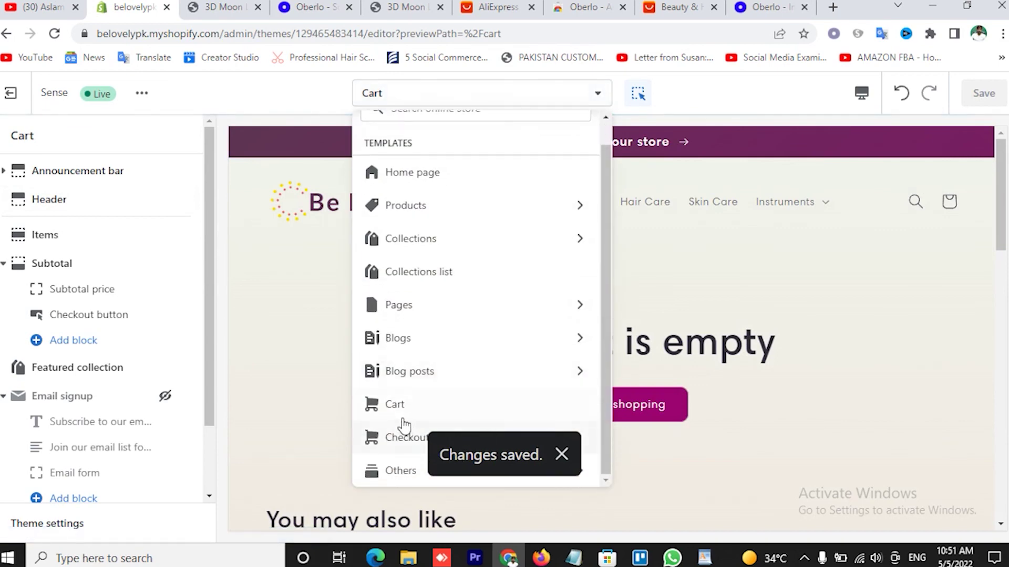
{"action": "left_click", "coordinate": [397, 438]}
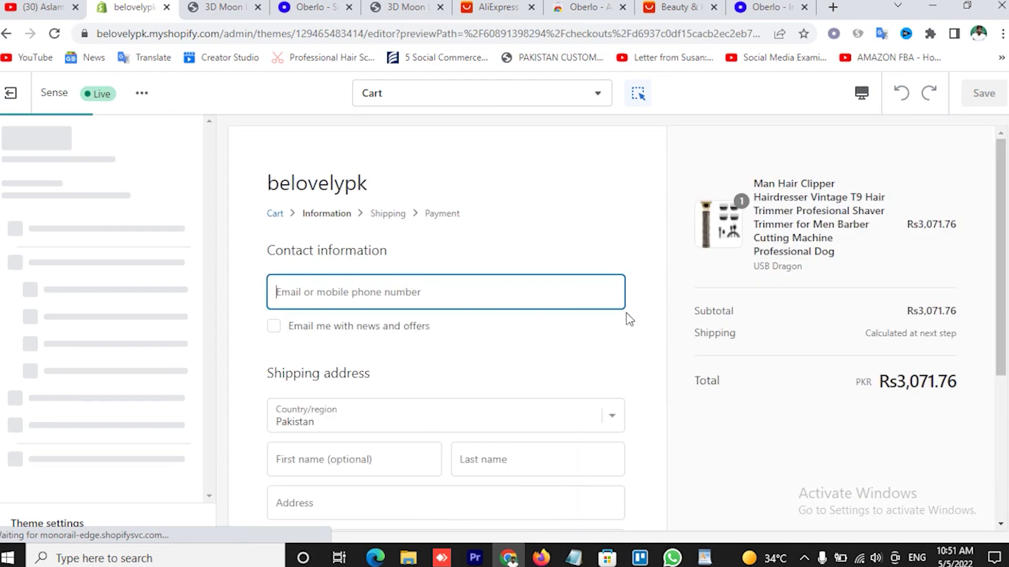
{"action": "scroll", "coordinate": [660, 307], "scroll_direction": "down", "scroll_amount": 5}
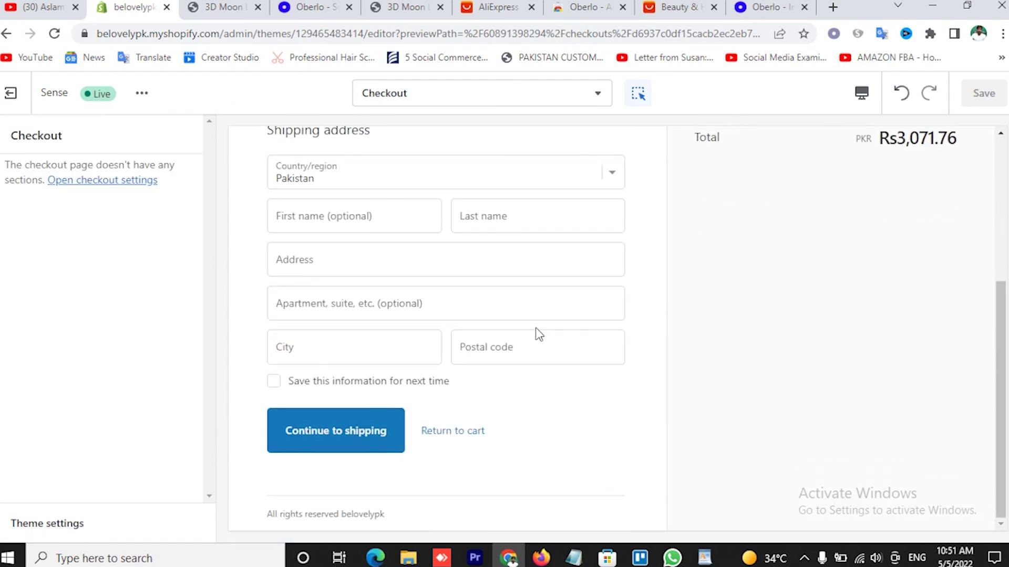
{"action": "scroll", "coordinate": [562, 326], "scroll_direction": "up", "scroll_amount": 5}
{"action": "left_click", "coordinate": [343, 275]}
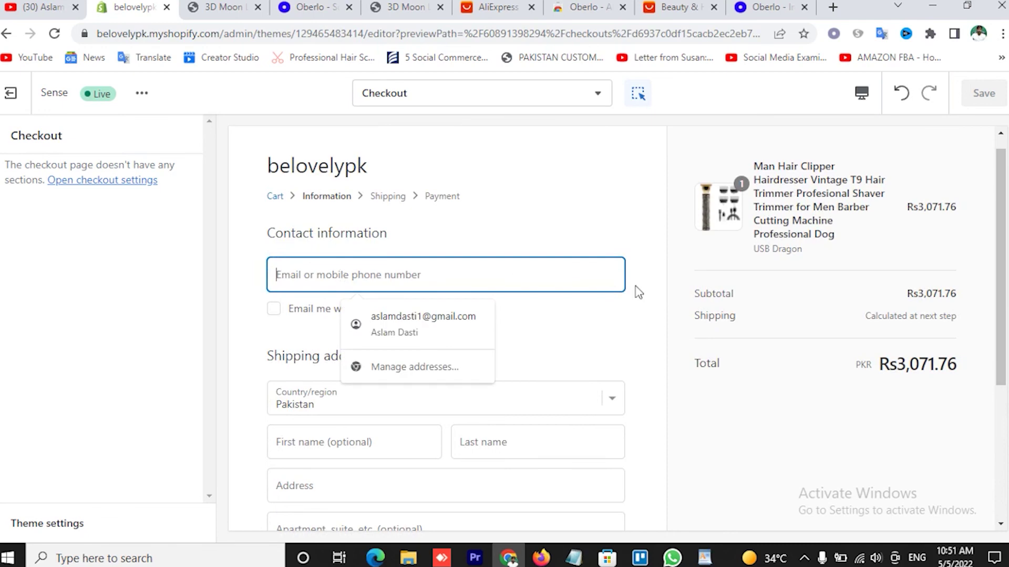
{"action": "scroll", "coordinate": [554, 274], "scroll_direction": "down", "scroll_amount": 4}
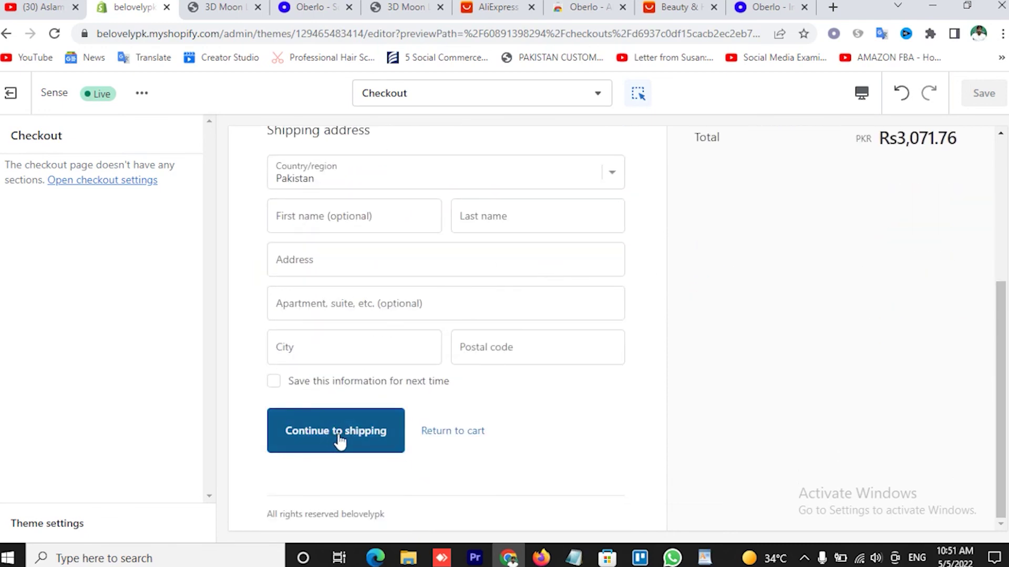
{"action": "scroll", "coordinate": [557, 386], "scroll_direction": "up", "scroll_amount": 4}
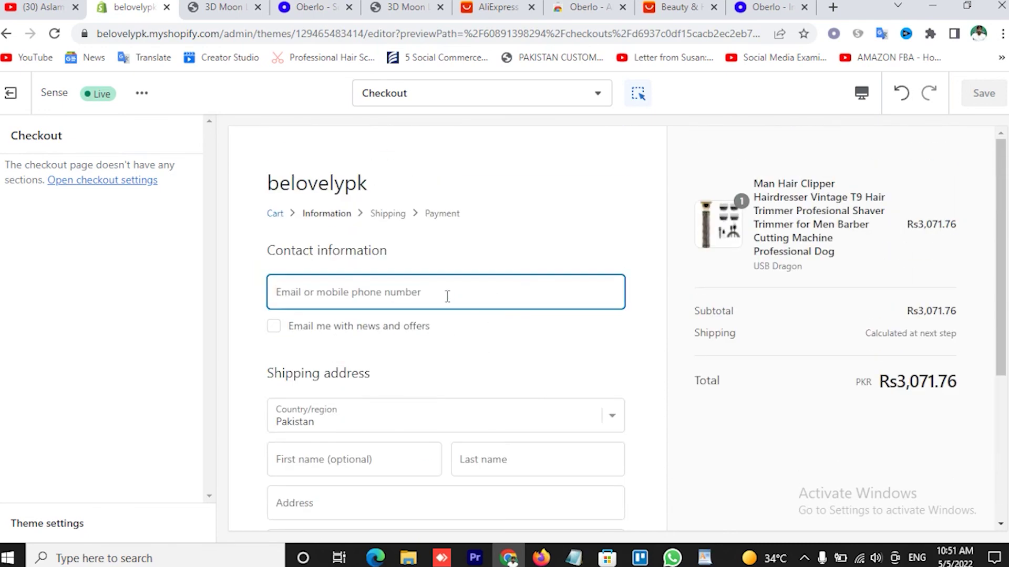
- Open the Search template from the Others group, hide its Email signup section and save the change
{"action": "left_click", "coordinate": [435, 102]}
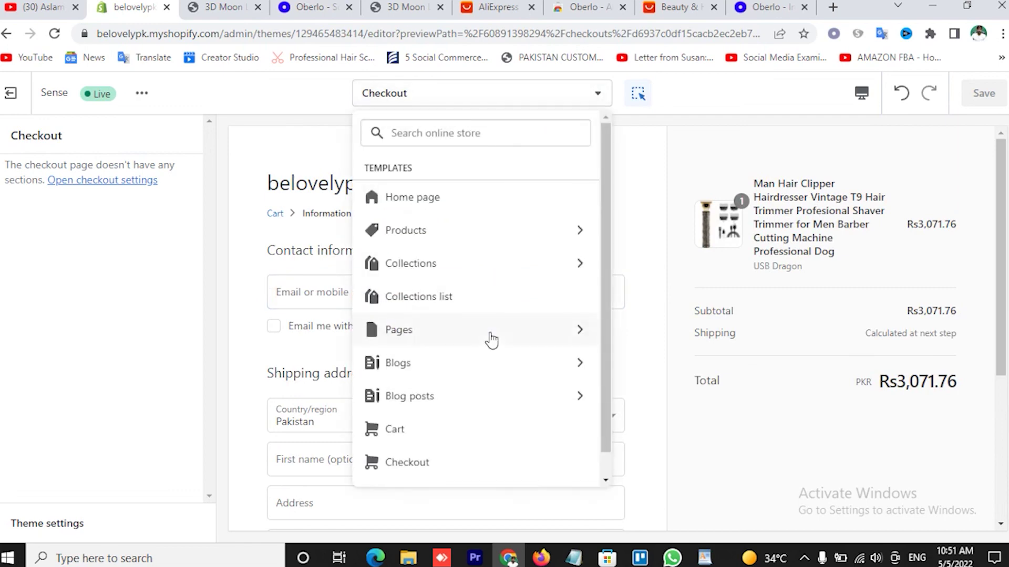
{"action": "scroll", "coordinate": [491, 339], "scroll_direction": "down", "scroll_amount": 1}
{"action": "left_click", "coordinate": [422, 473]}
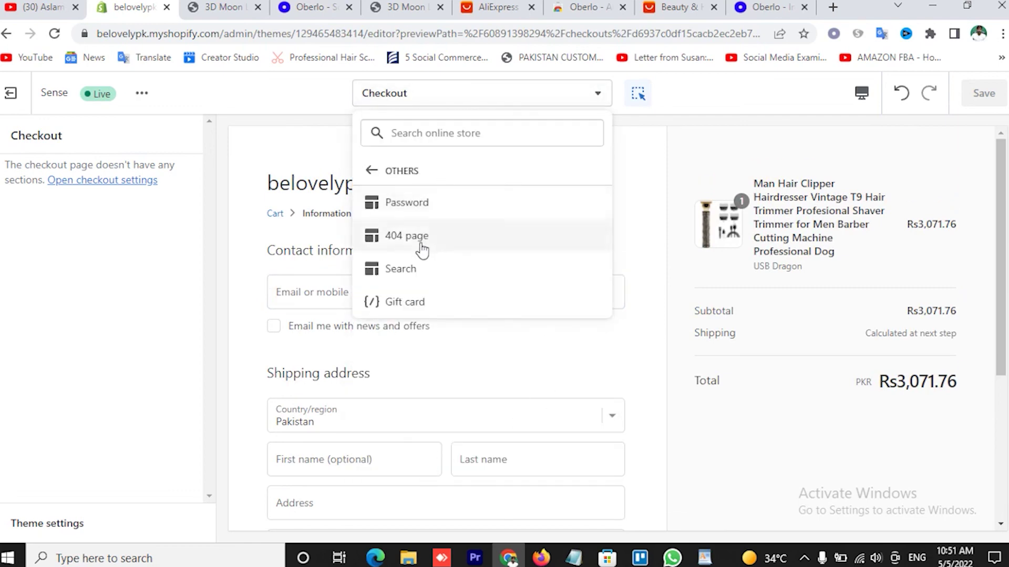
{"action": "left_click", "coordinate": [386, 269]}
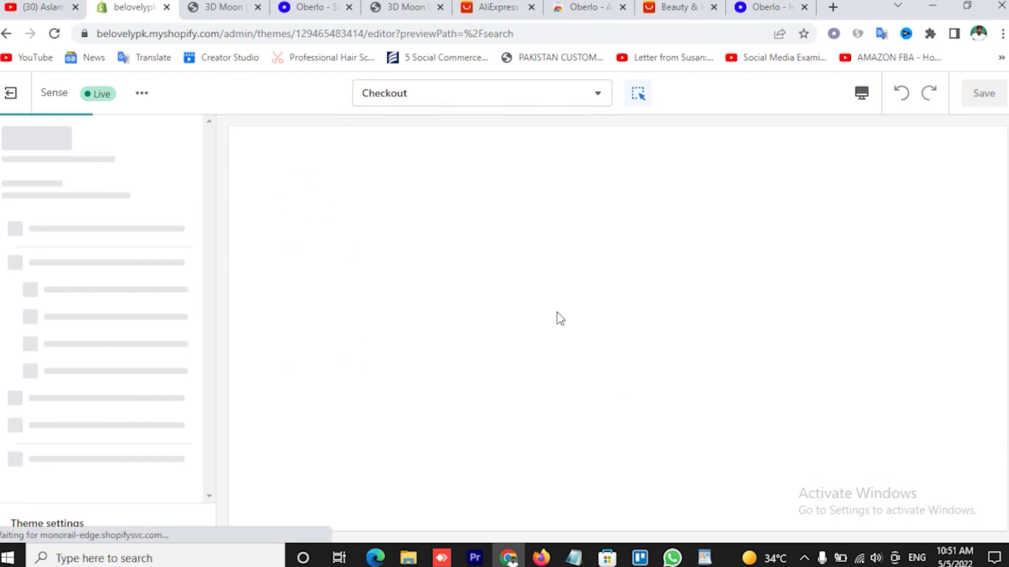
{"action": "scroll", "coordinate": [418, 378], "scroll_direction": "down", "scroll_amount": 5}
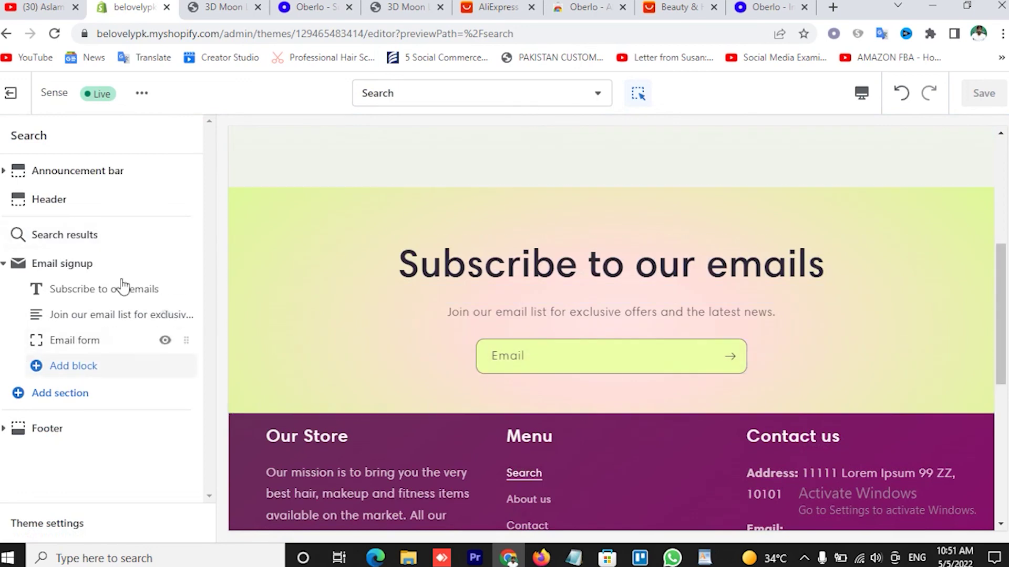
{"action": "left_click", "coordinate": [165, 263]}
{"action": "scroll", "coordinate": [705, 331], "scroll_direction": "up", "scroll_amount": 5}
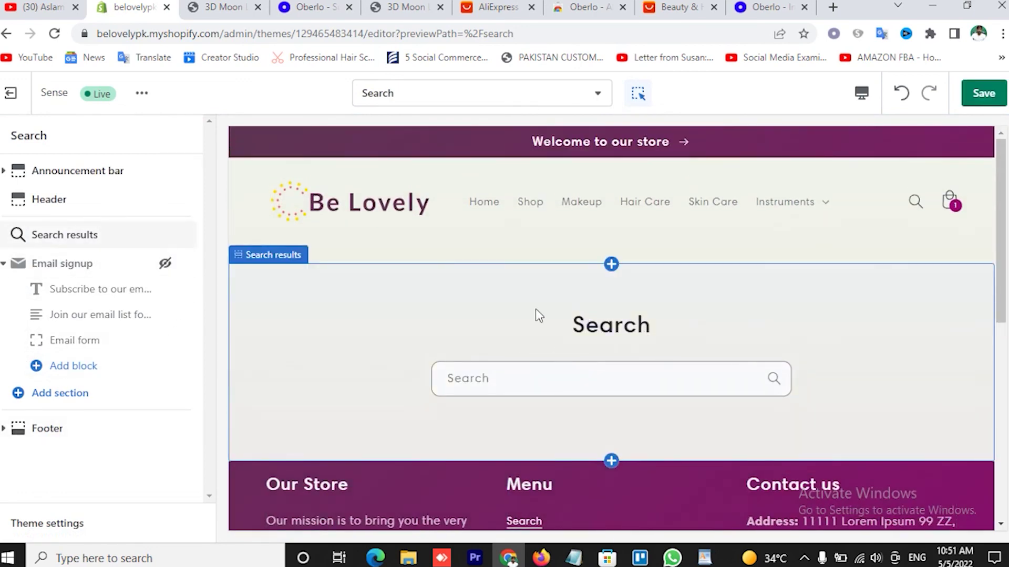
{"action": "left_click", "coordinate": [984, 95]}
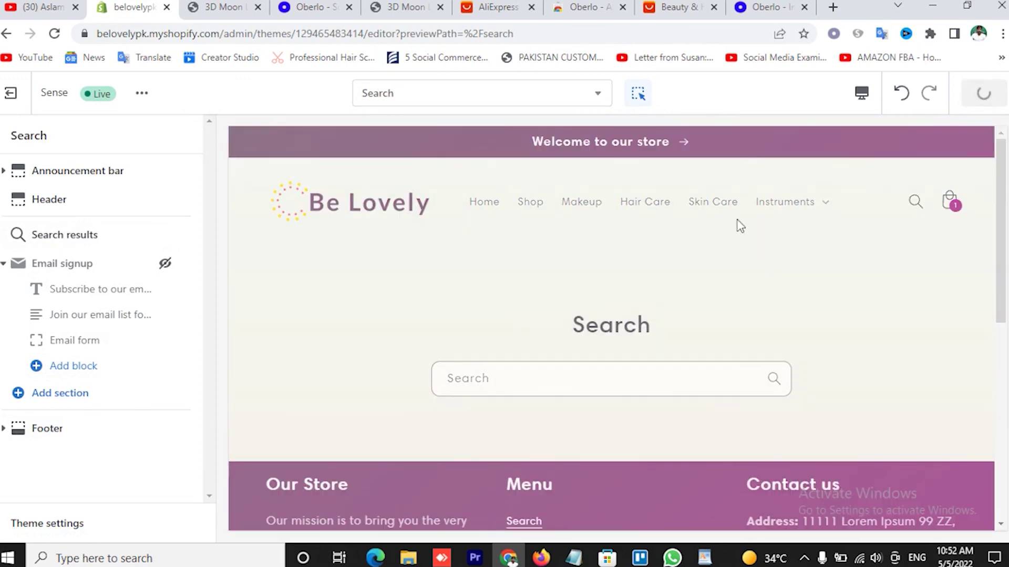